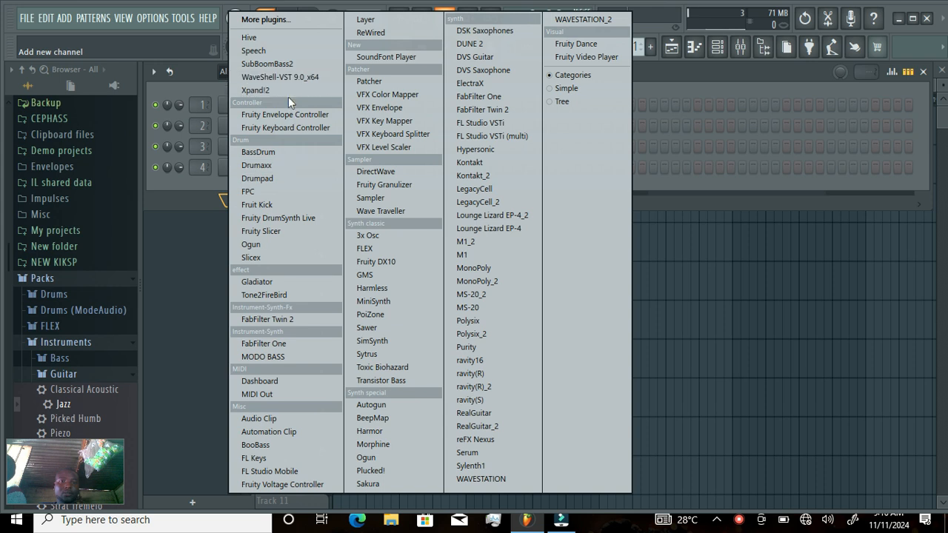
# - Add an Xpand!2 channel, load the +01 Rock Piano sound from Acoustic Piano, and open its piano roll
pyautogui.click(300, 90)
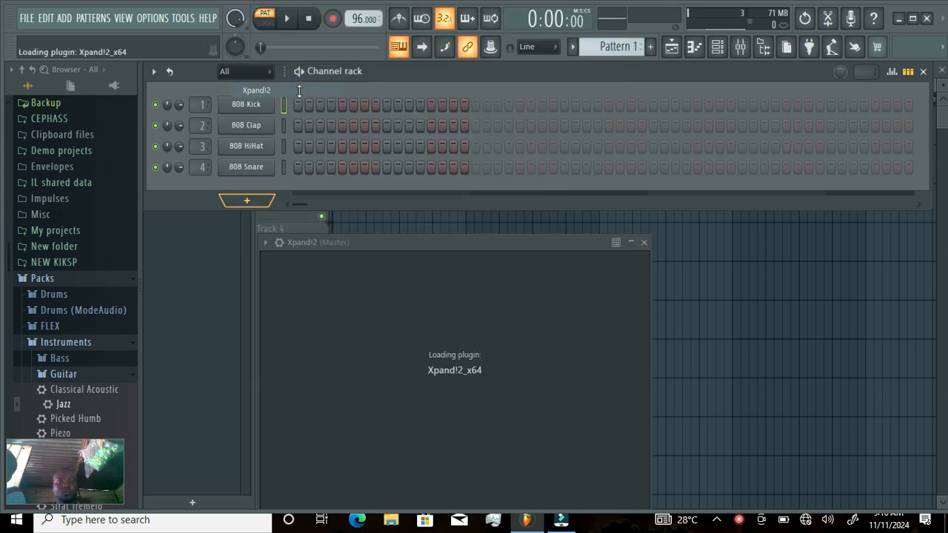
pyautogui.moveTo(491, 244); pyautogui.dragTo(423, 72)
pyautogui.click(469, 438)
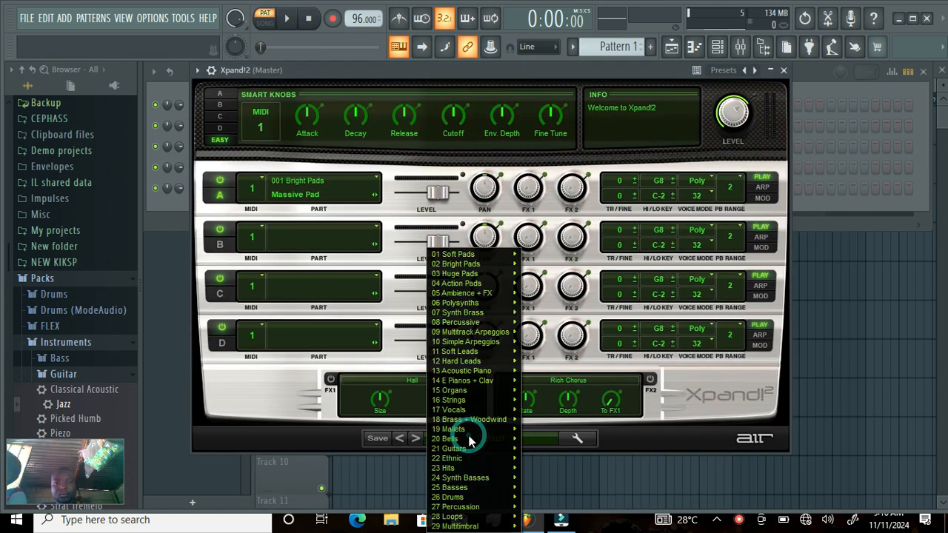
pyautogui.moveTo(484, 381)
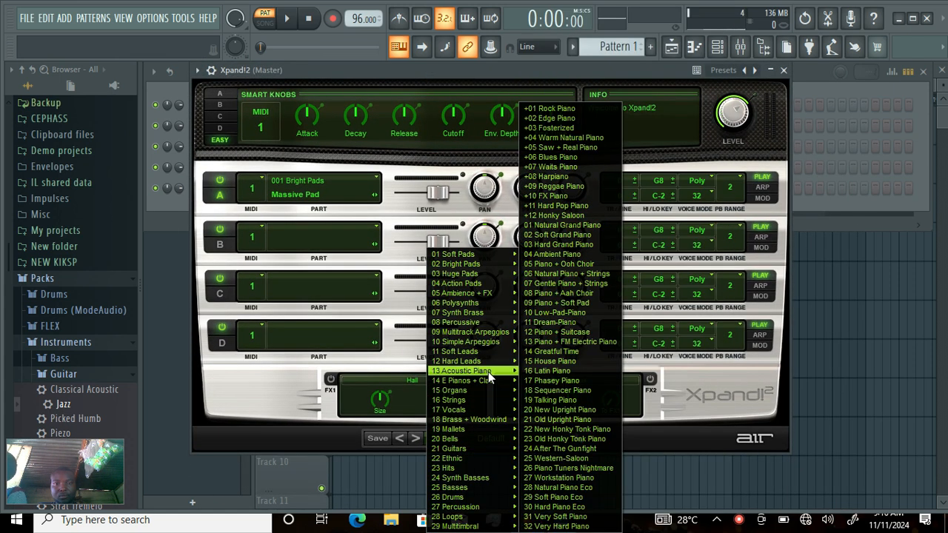
pyautogui.click(583, 110)
pyautogui.click(197, 71)
pyautogui.click(220, 89)
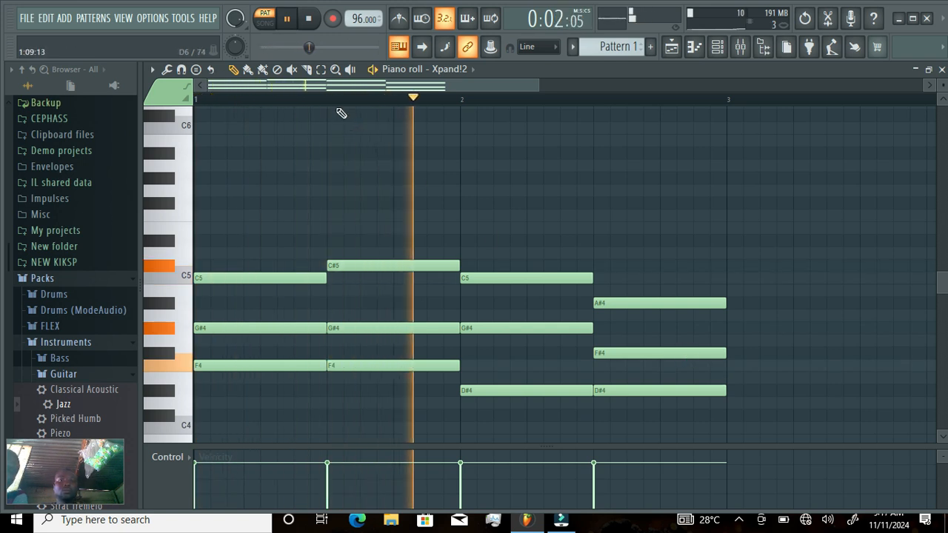
# - Play back the chord pattern and move the middle note of the last chord to G4
pyautogui.click(321, 69)
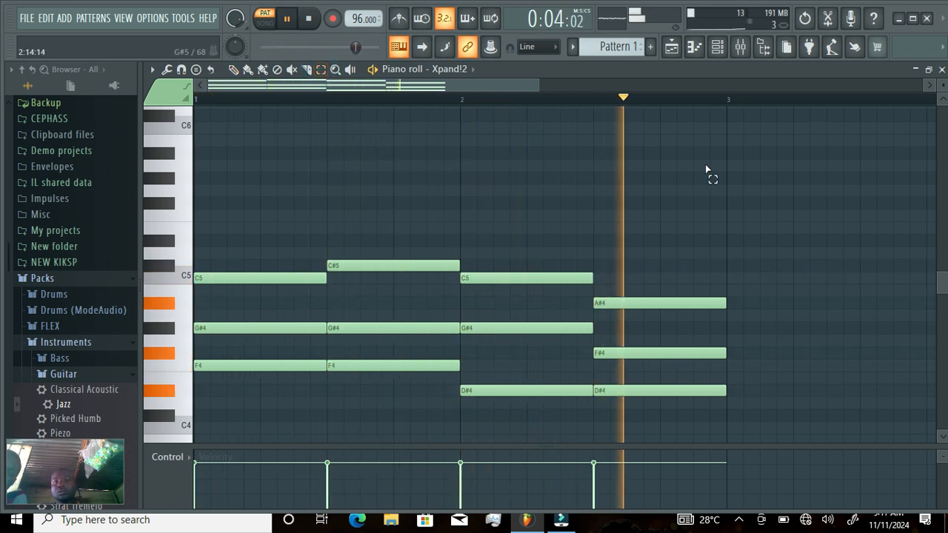
pyautogui.press('space')
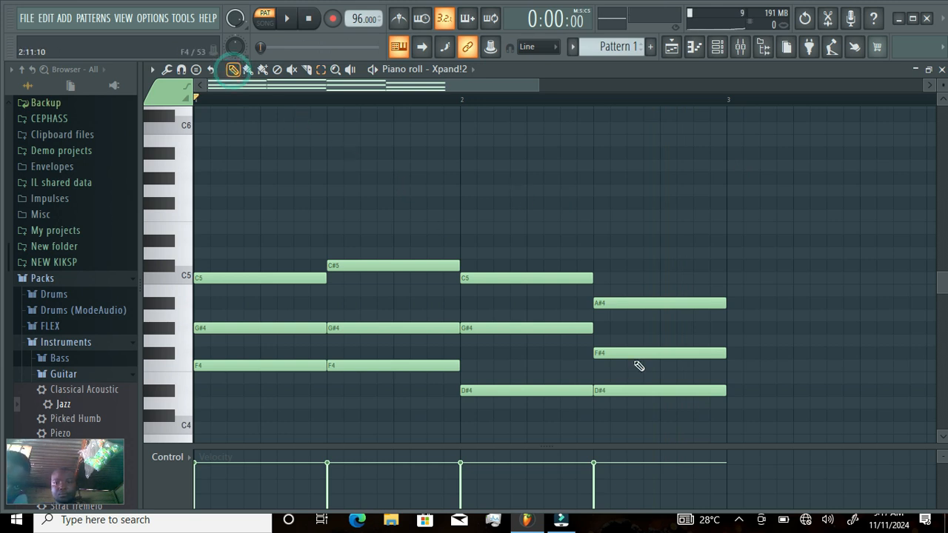
pyautogui.press('space')
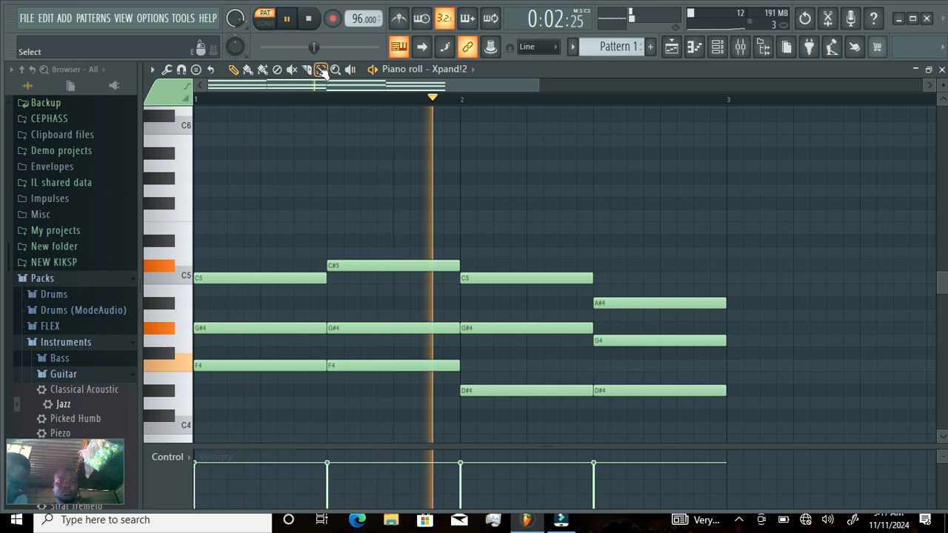
# - Select all the chords in bars 1 and 2 and duplicate them into bars 3 and 4
pyautogui.moveTo(719, 212); pyautogui.dragTo(174, 489)
pyautogui.hotkey('ctrl', 'b')
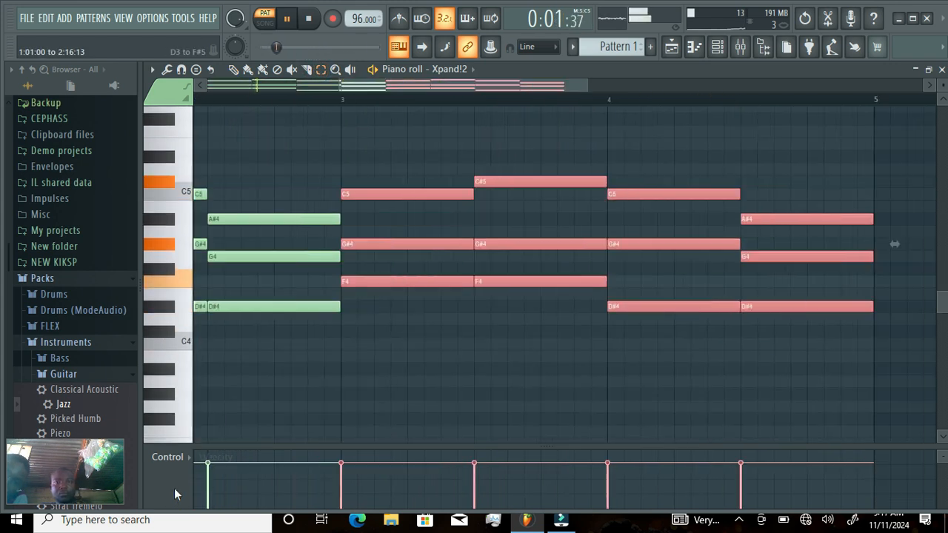
pyautogui.moveTo(414, 87); pyautogui.dragTo(254, 110)
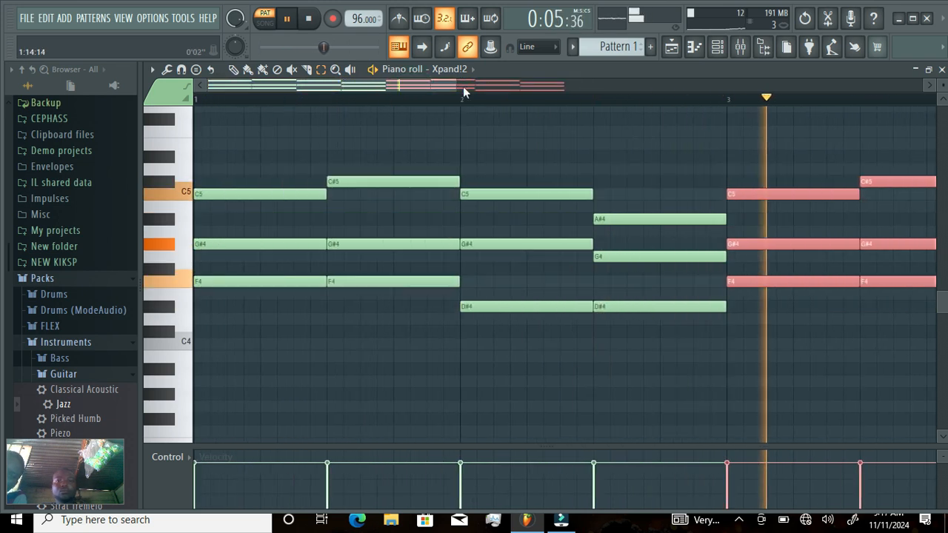
pyautogui.moveTo(457, 87); pyautogui.dragTo(568, 89)
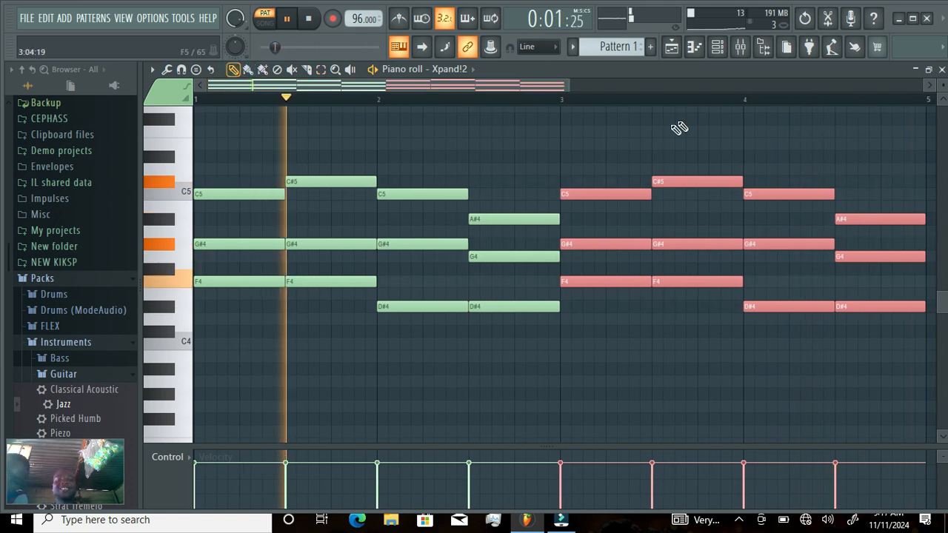
# - Add a Purity channel and load the Tomorrow VEP preset from its Piano category
pyautogui.click(717, 46)
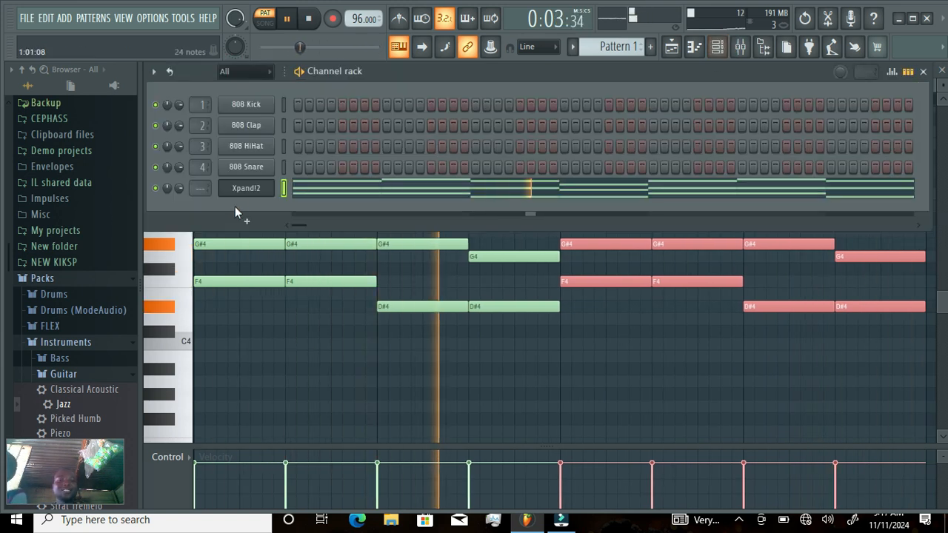
pyautogui.click(248, 221)
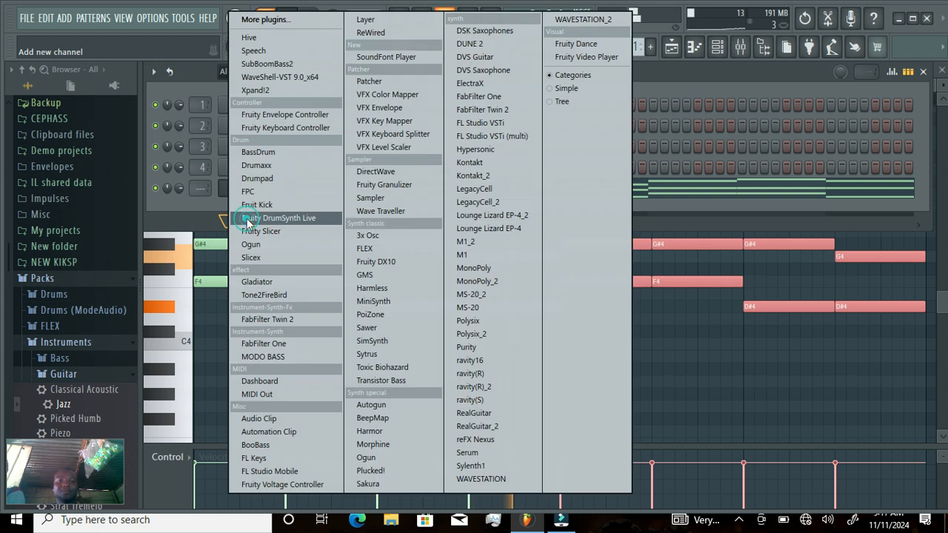
pyautogui.click(472, 346)
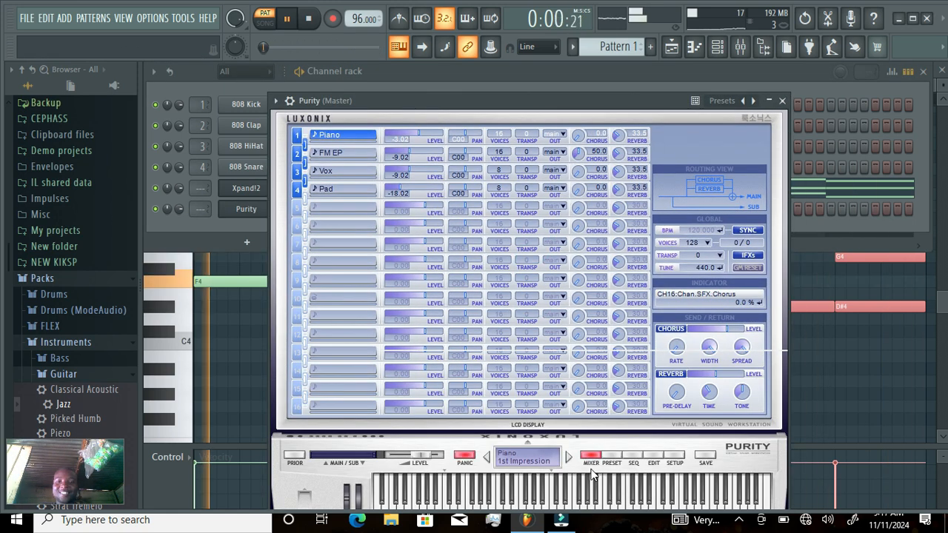
pyautogui.click(613, 456)
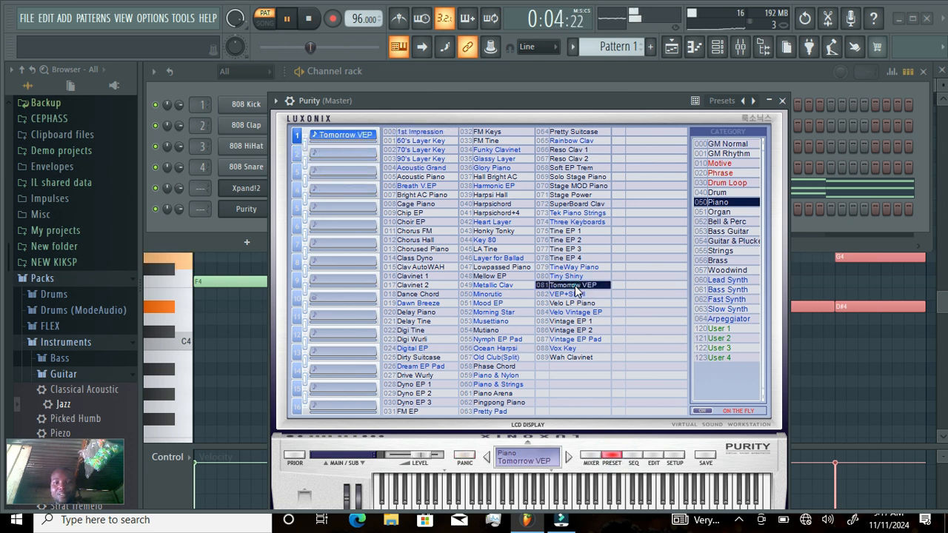
# - Copy the Xpand!2 channel's notes into the Purity channel and open them in the Purity piano roll
pyautogui.click(795, 124)
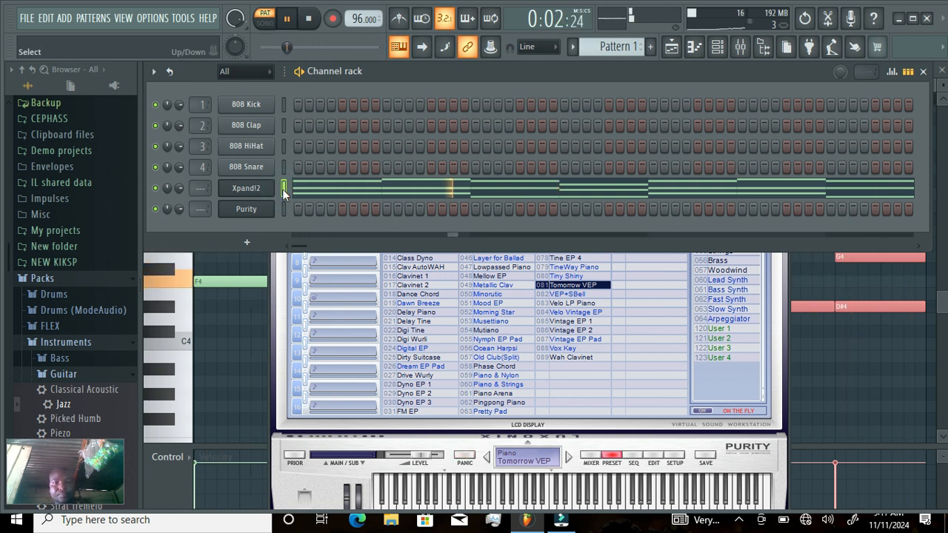
pyautogui.rightClick(258, 189)
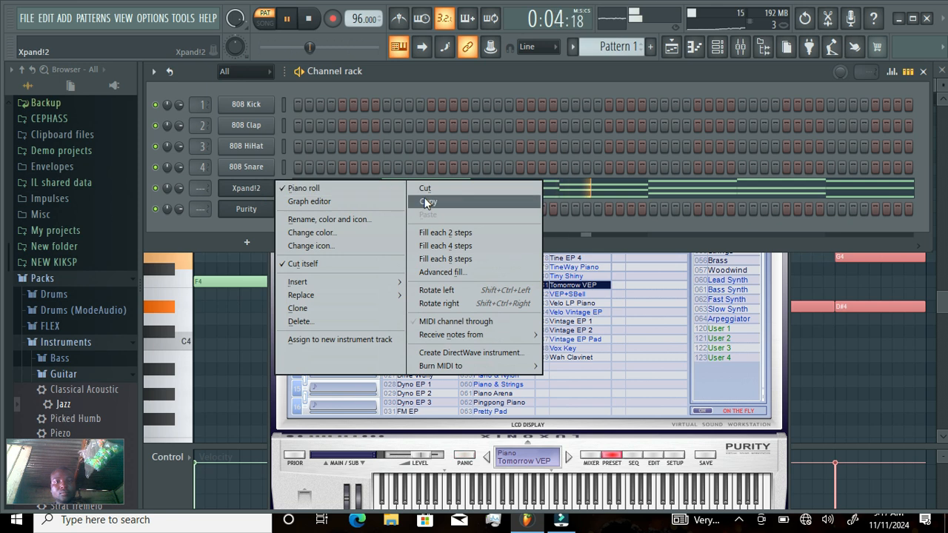
pyautogui.click(426, 201)
pyautogui.rightClick(265, 211)
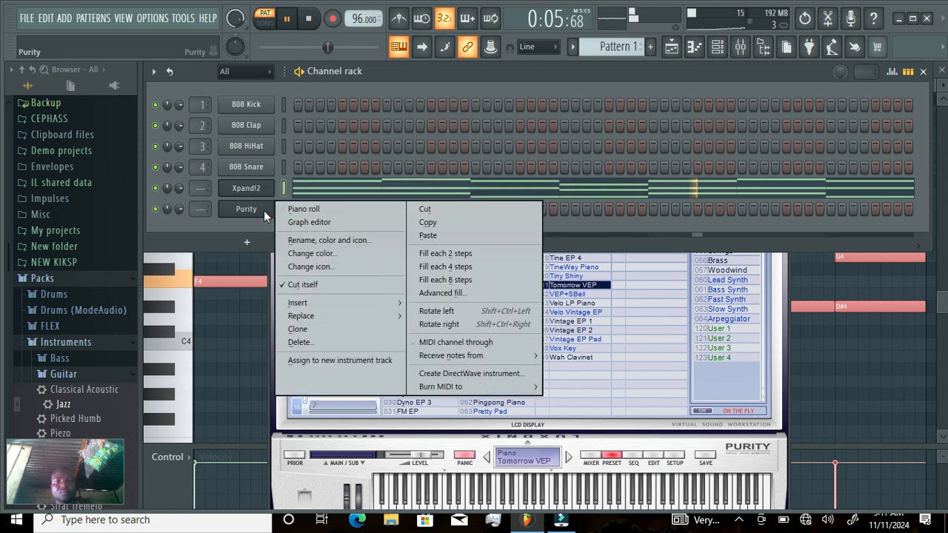
pyautogui.click(430, 236)
pyautogui.click(455, 207)
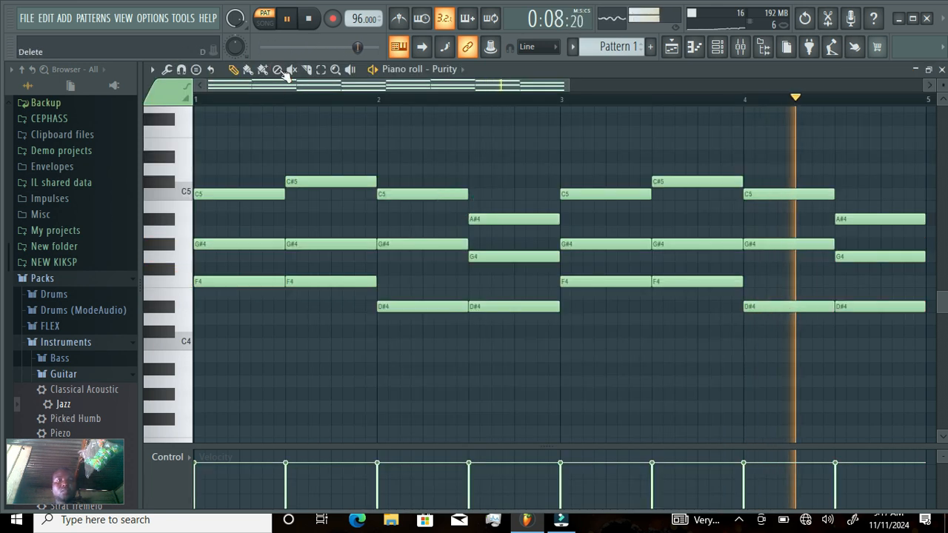
# - Shorten all the Purity chord notes to half a step and shift them two steps later
pyautogui.moveTo(912, 152)
pyautogui.mouseDown()
pyautogui.moveTo(307, 366)
pyautogui.moveTo(195, 387)
pyautogui.mouseUp()
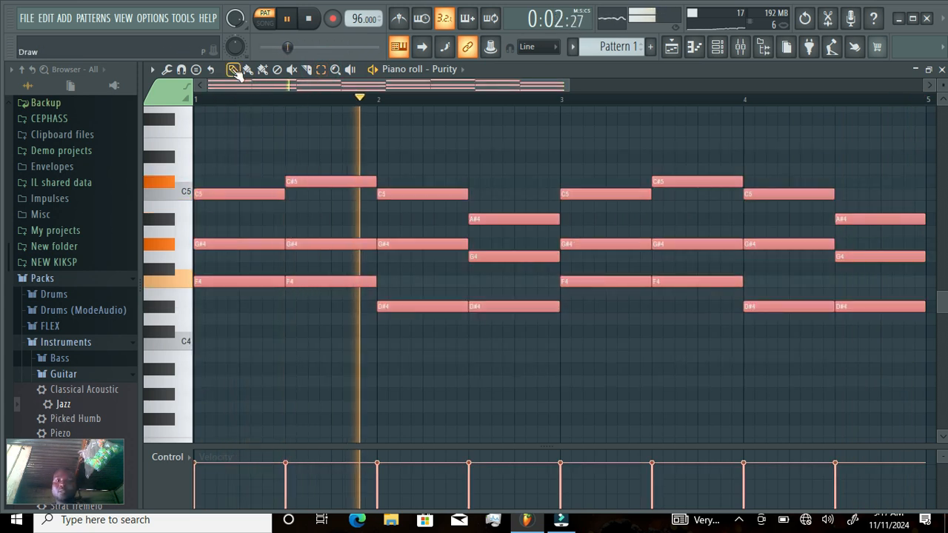
pyautogui.click(232, 69)
pyautogui.click(464, 195)
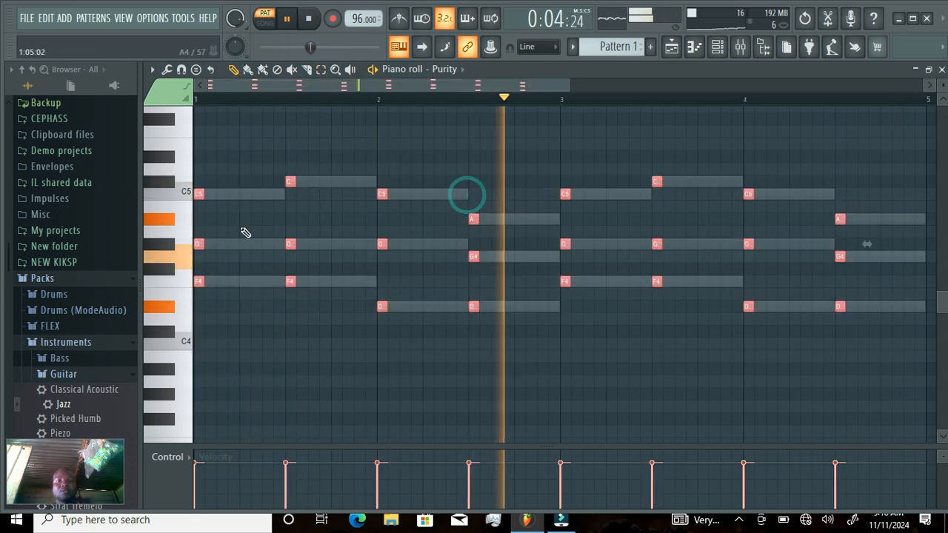
pyautogui.moveTo(381, 194); pyautogui.dragTo(404, 195)
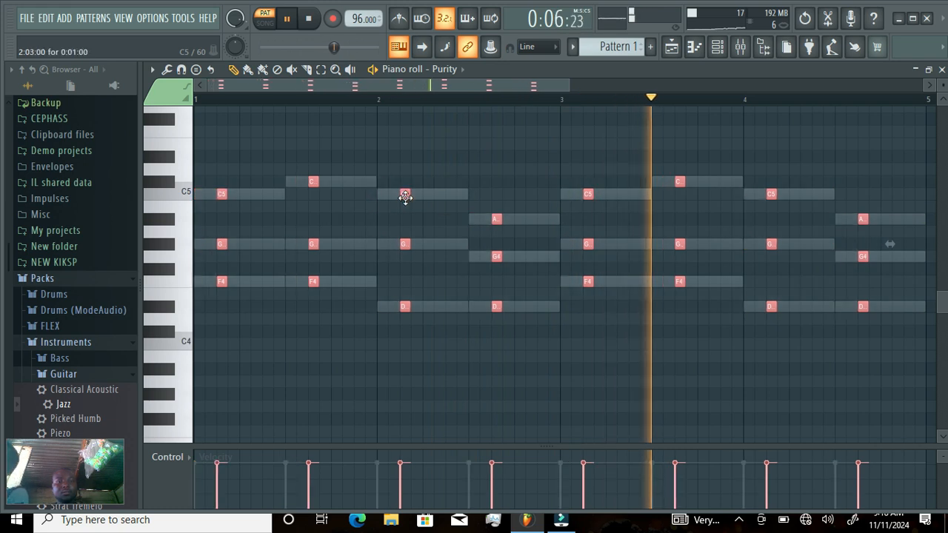
pyautogui.moveTo(570, 87); pyautogui.dragTo(239, 88)
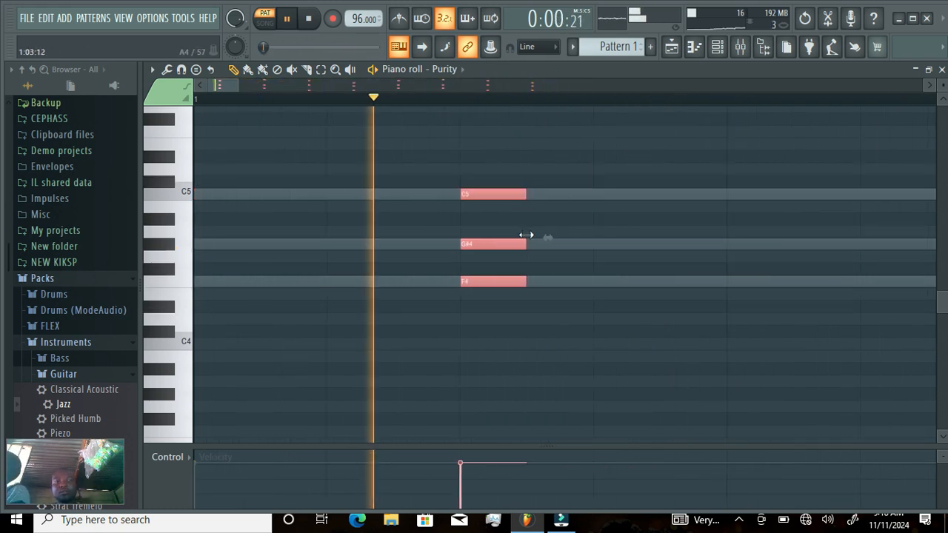
pyautogui.moveTo(234, 90); pyautogui.dragTo(569, 128)
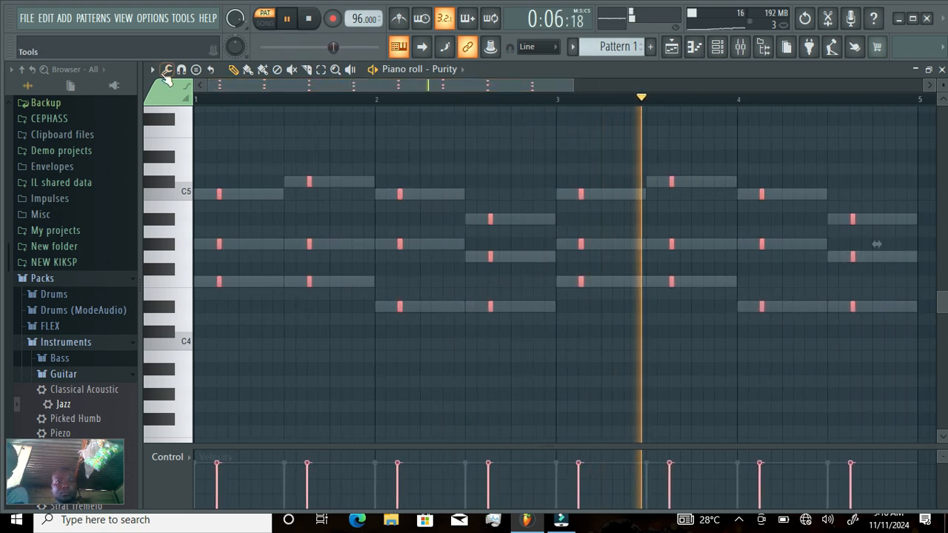
# - Paste a copy of the short chords four steps after the originals and transpose all the Purity notes up one octave
pyautogui.click(152, 68)
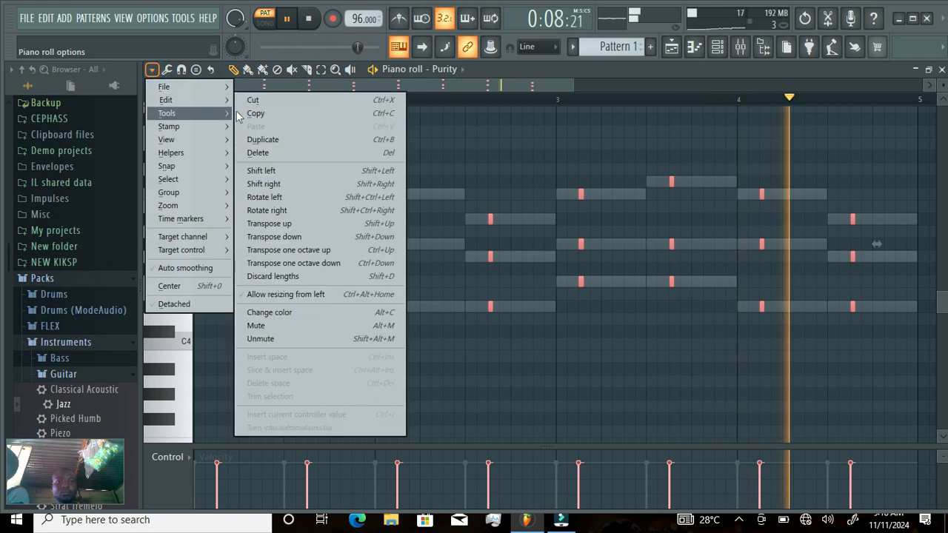
pyautogui.click(255, 114)
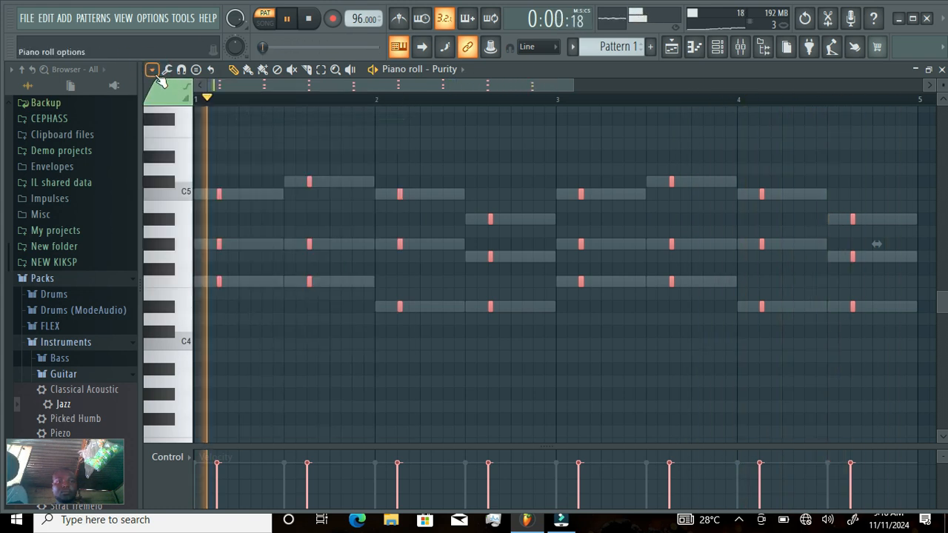
pyautogui.click(153, 71)
pyautogui.moveTo(173, 101)
pyautogui.click(255, 127)
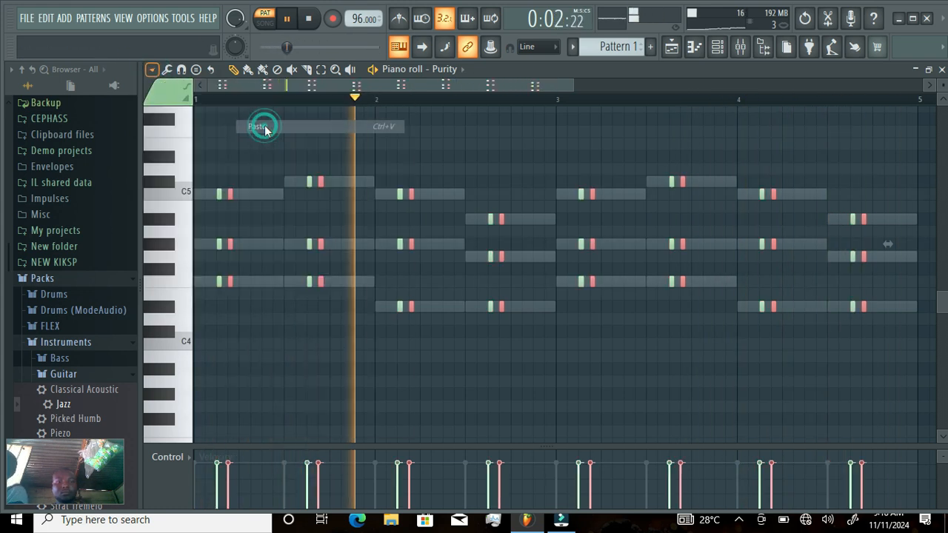
pyautogui.moveTo(228, 194); pyautogui.dragTo(263, 195)
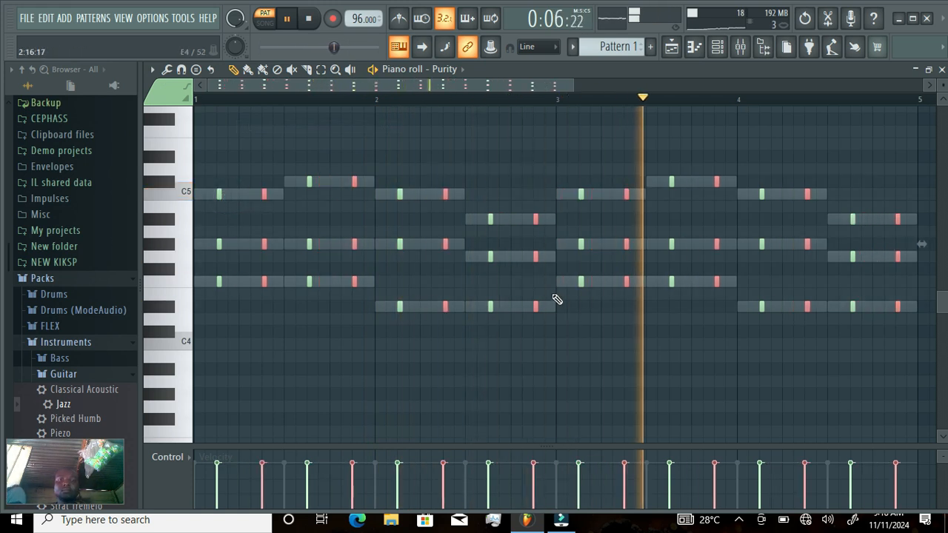
pyautogui.click(461, 249)
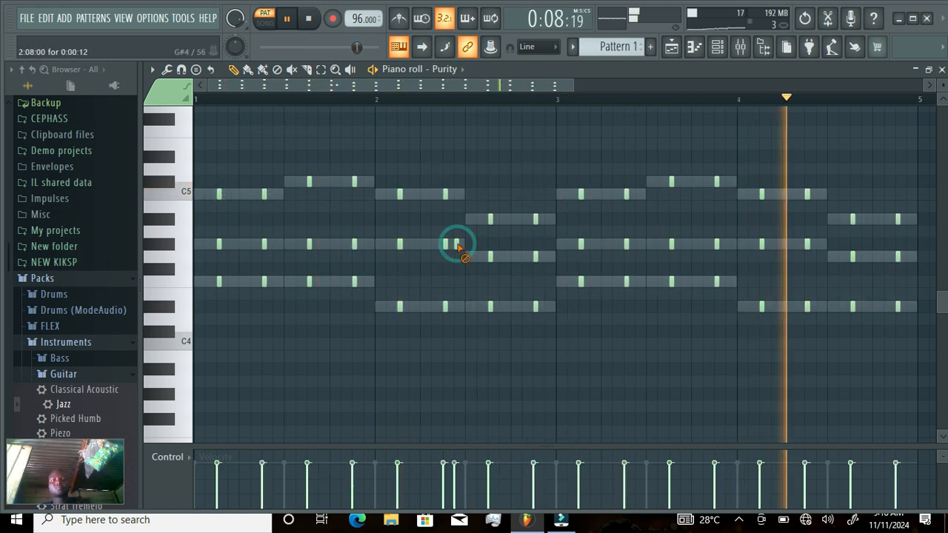
pyautogui.hotkey('ctrl', 'Up')
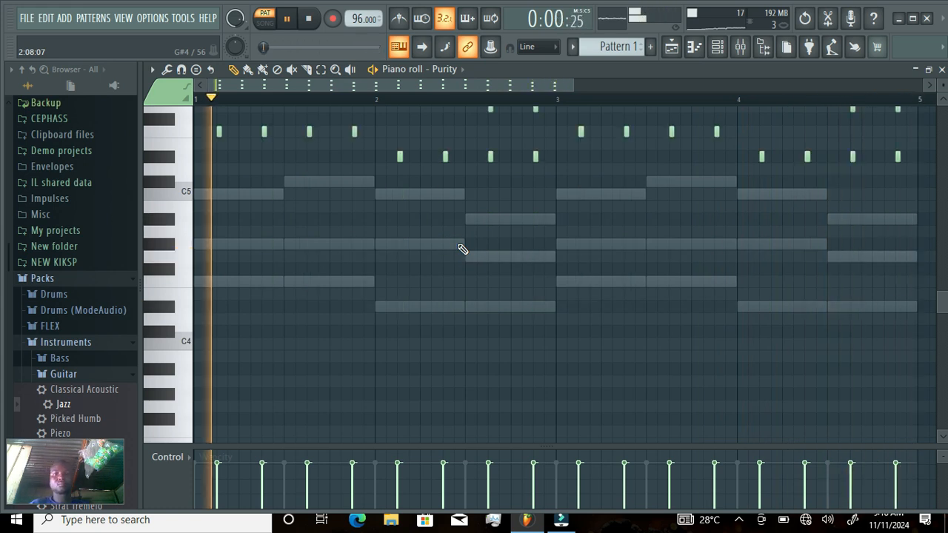
# - Program the 808 HiHat in the first two bars with hits on steps 1, 4, 9, 12, 17, 20, 25 and 28
pyautogui.click(719, 47)
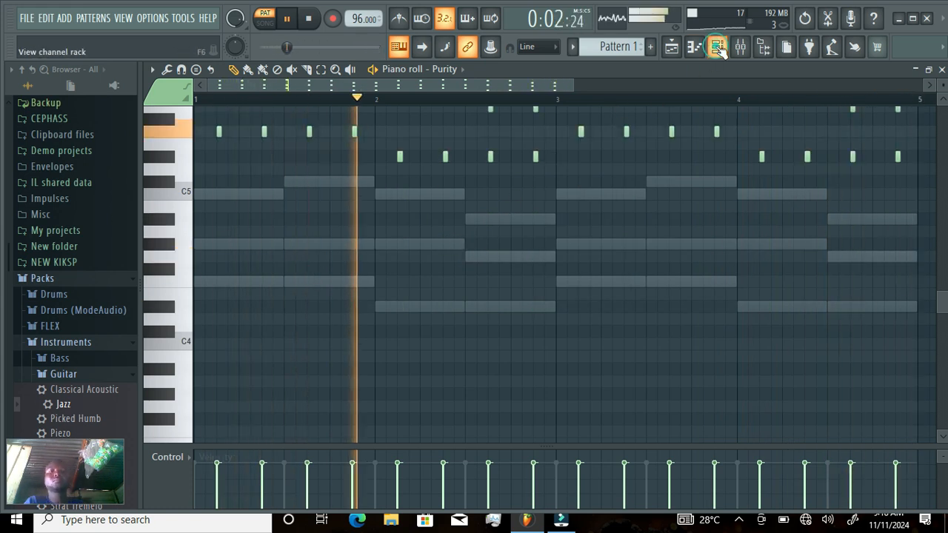
pyautogui.click(719, 48)
pyautogui.click(298, 146)
pyautogui.click(331, 146)
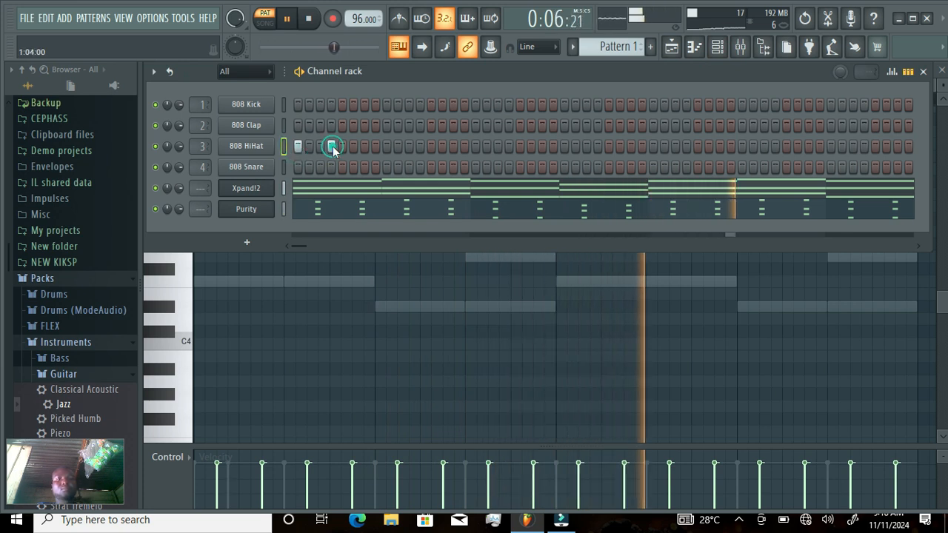
pyautogui.click(387, 146)
pyautogui.click(420, 146)
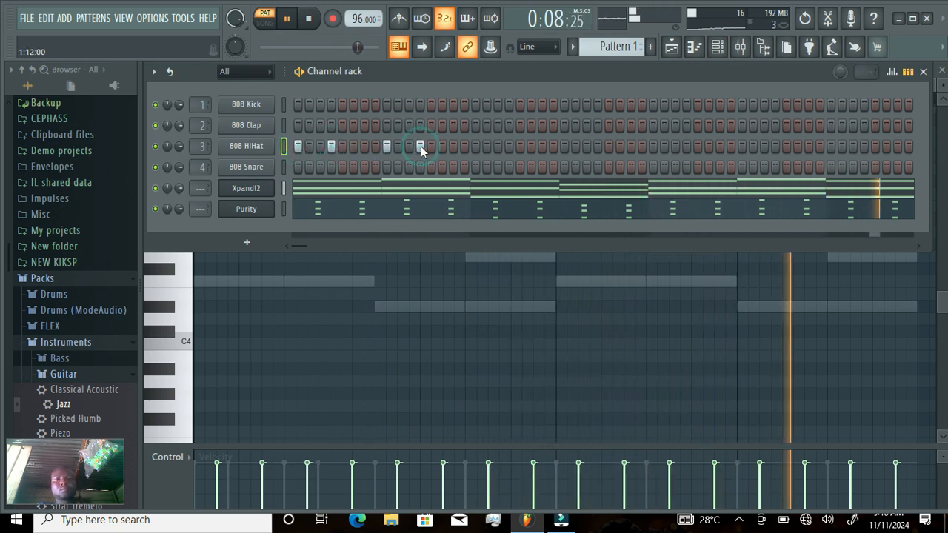
pyautogui.click(475, 146)
pyautogui.click(509, 146)
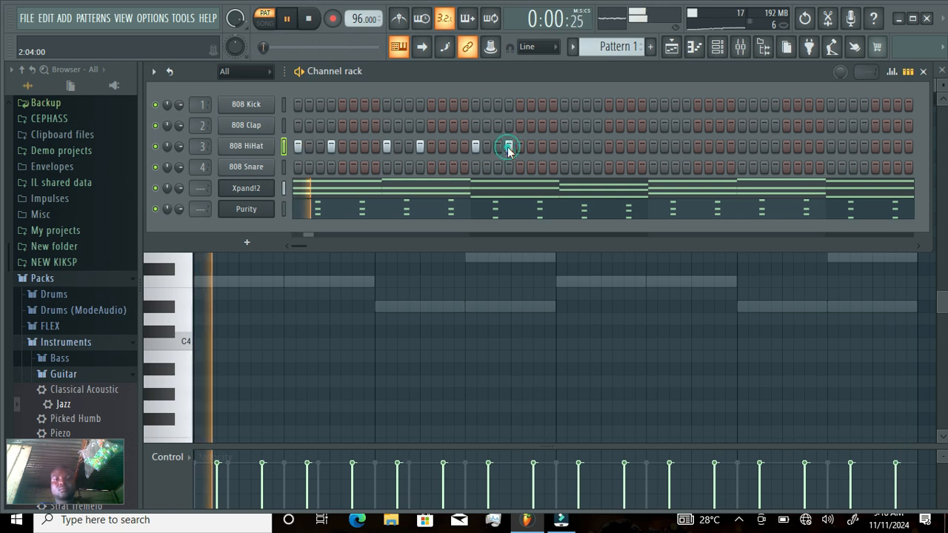
pyautogui.click(565, 146)
pyautogui.click(598, 146)
# - Continue the 808 HiHat pattern through bars three and four with hits on steps 33, 36, 41, 44, 49, 52, 57 and 60
pyautogui.click(653, 147)
pyautogui.moveTo(652, 150); pyautogui.dragTo(709, 149)
pyautogui.rightClick(679, 149)
pyautogui.rightClick(666, 147)
pyautogui.rightClick(699, 147)
pyautogui.rightClick(708, 147)
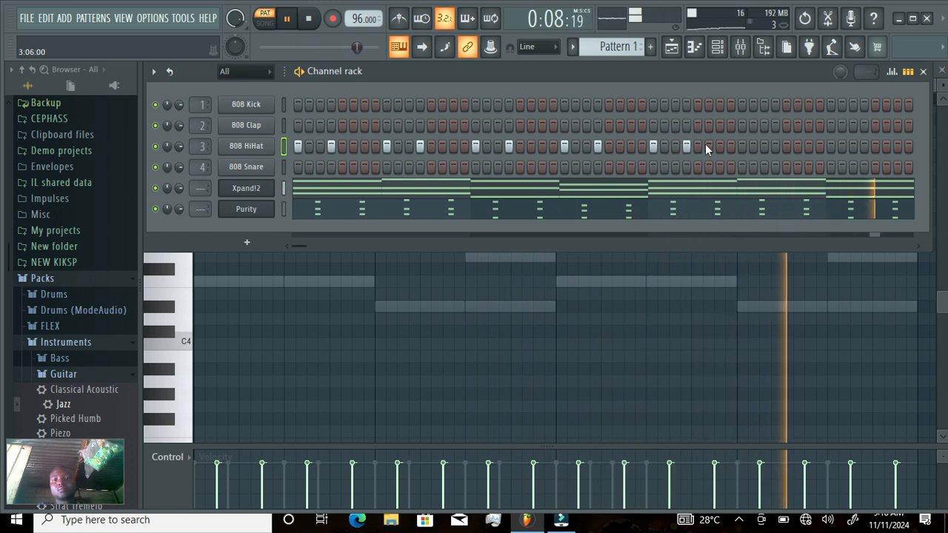
pyautogui.click(744, 145)
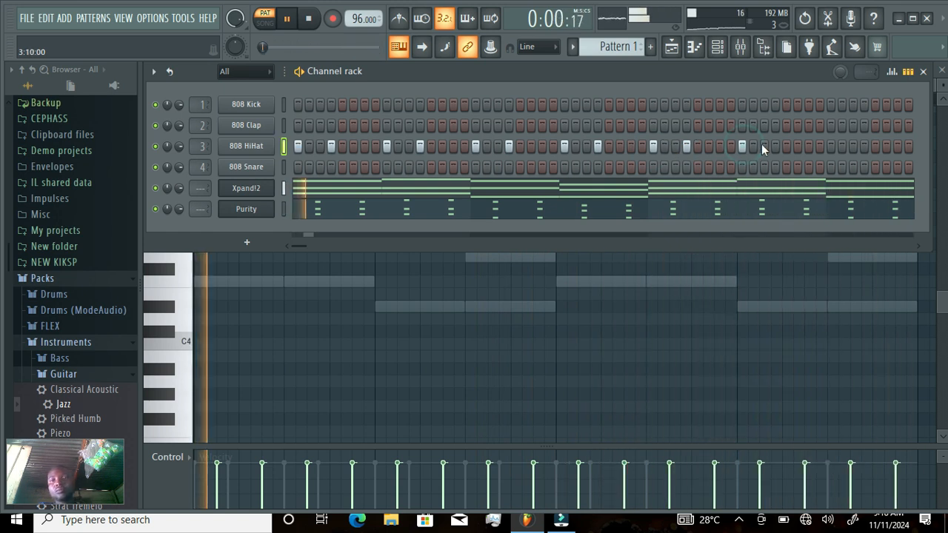
pyautogui.click(774, 146)
pyautogui.click(830, 146)
pyautogui.click(865, 146)
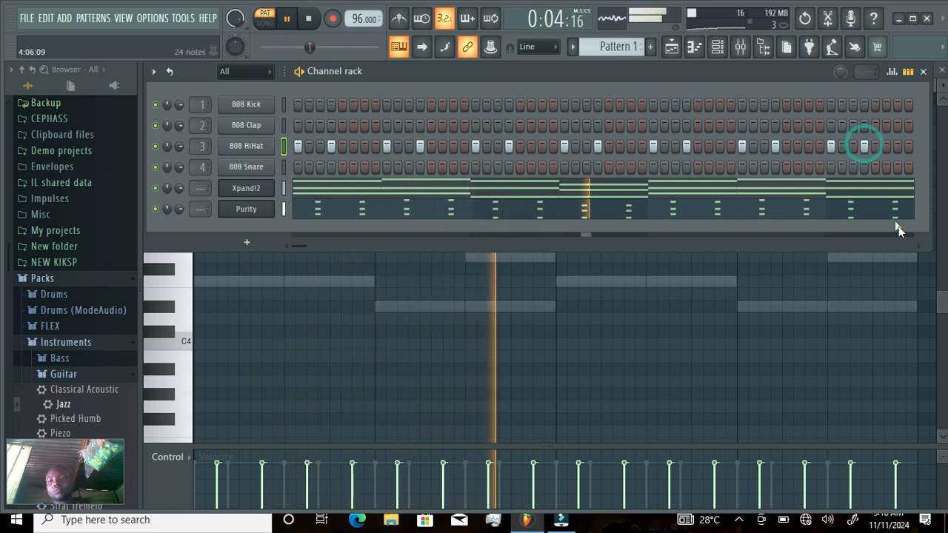
pyautogui.click(918, 245)
pyautogui.click(784, 145)
pyautogui.click(812, 143)
pyautogui.click(813, 144)
pyautogui.click(821, 143)
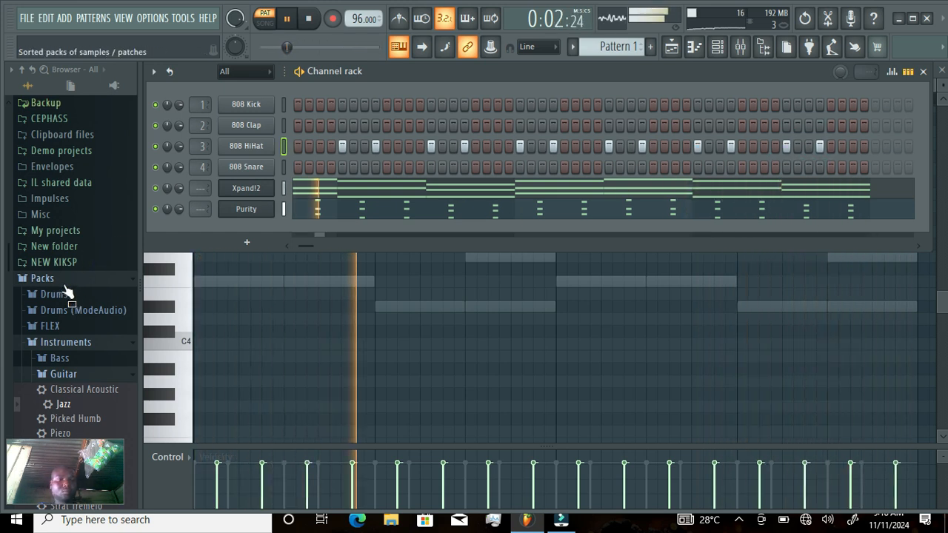
# - Replace the 808 Kick sample with DELB_kick_09 from the DELB_kicks folder in PACKS and set that channel's volume to 100%
pyautogui.click(65, 278)
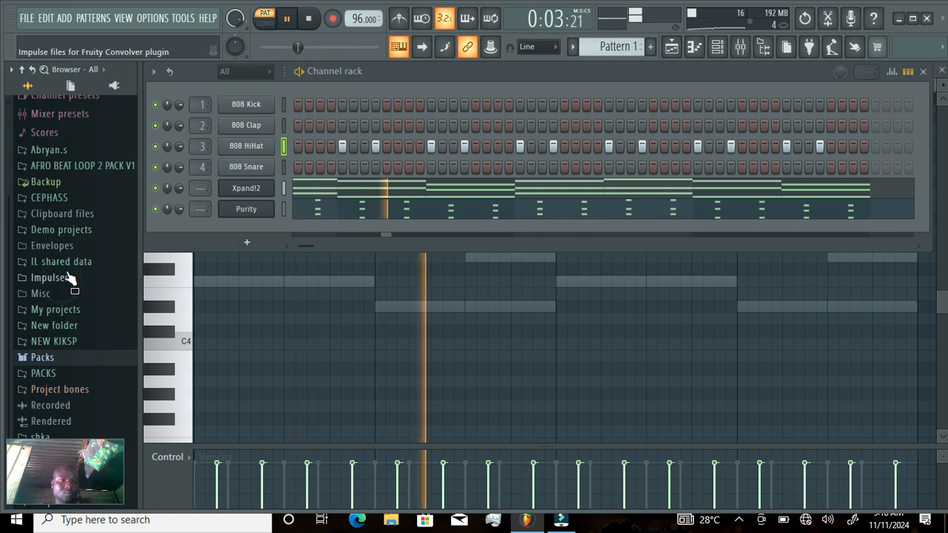
pyautogui.click(44, 374)
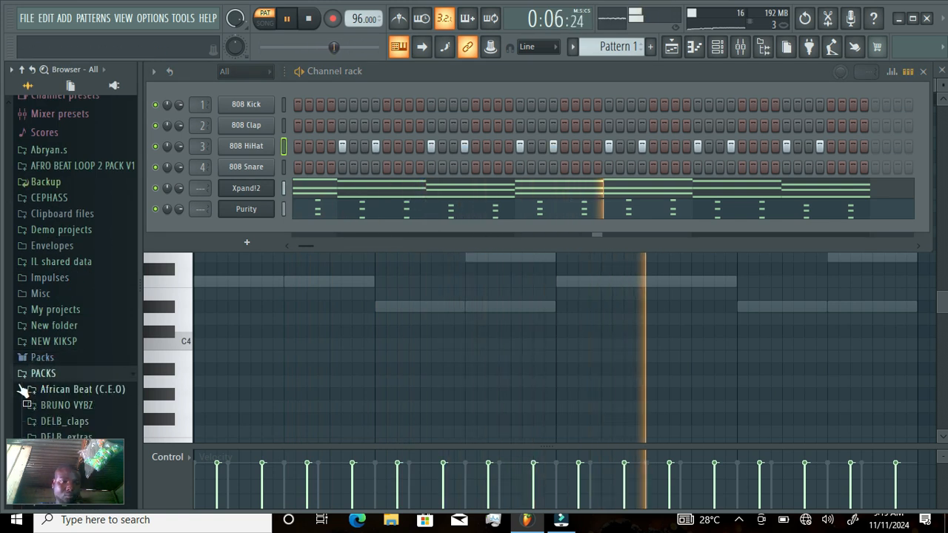
pyautogui.scroll(-6, 10, 393)
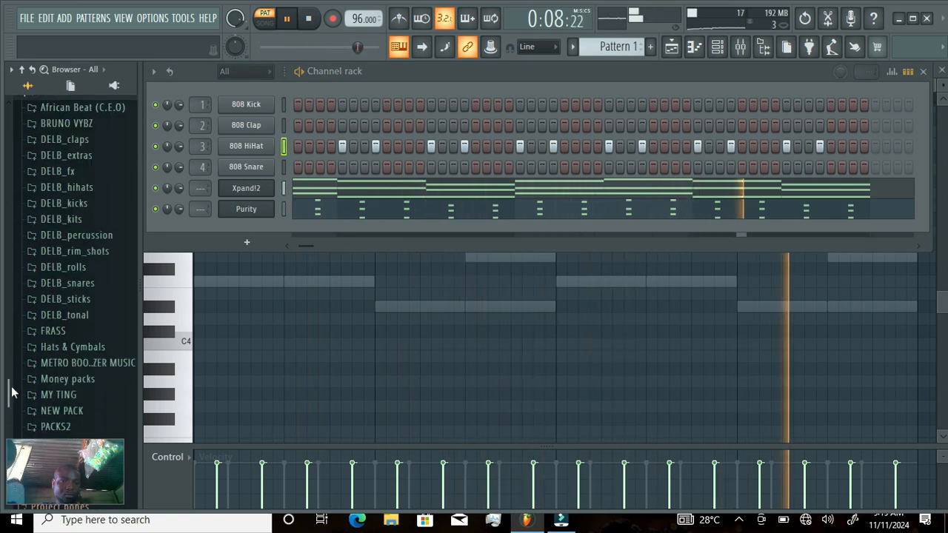
pyautogui.click(93, 204)
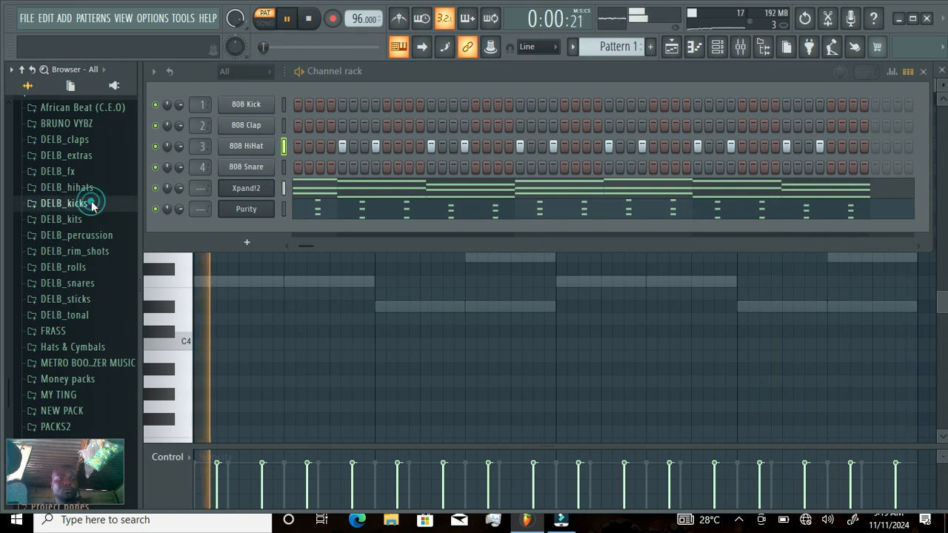
pyautogui.moveTo(90, 237); pyautogui.dragTo(239, 105)
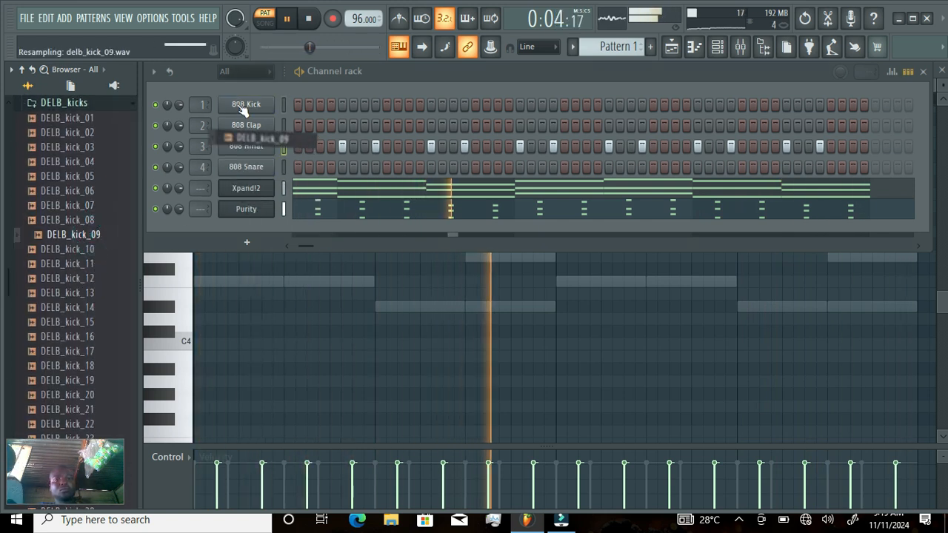
pyautogui.moveTo(180, 106); pyautogui.dragTo(180, 77)
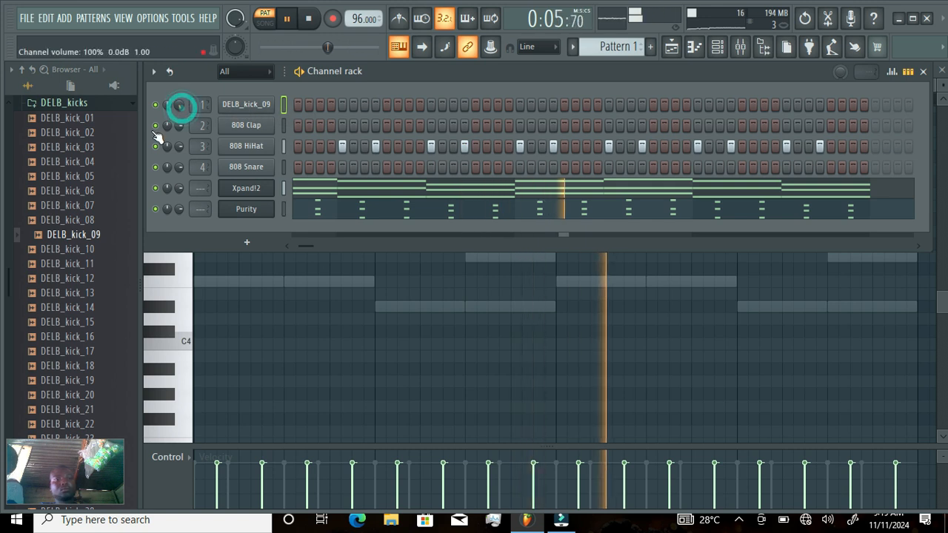
# - Copy the 808 HiHat channel's step pattern into the DELB_kick_09 channel
pyautogui.click(253, 146)
pyautogui.rightClick(253, 148)
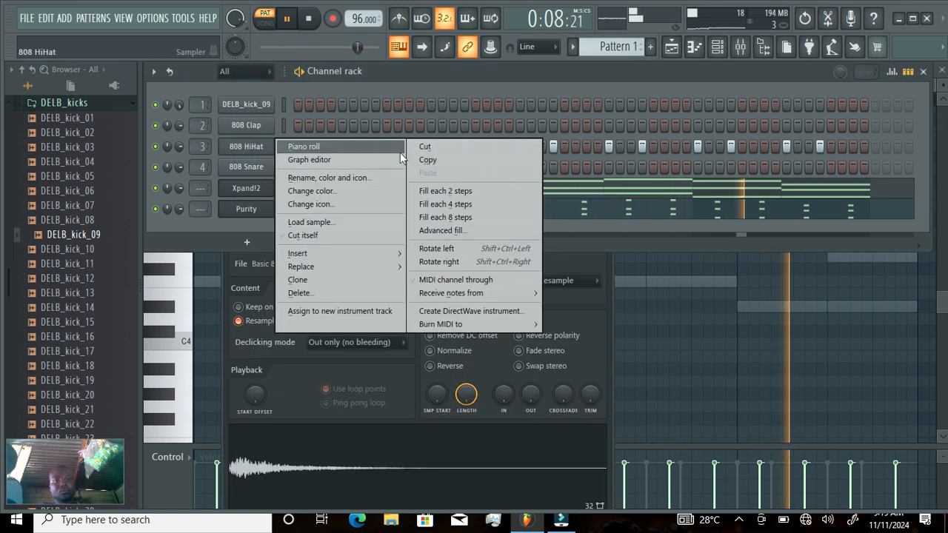
pyautogui.click(428, 159)
pyautogui.rightClick(253, 104)
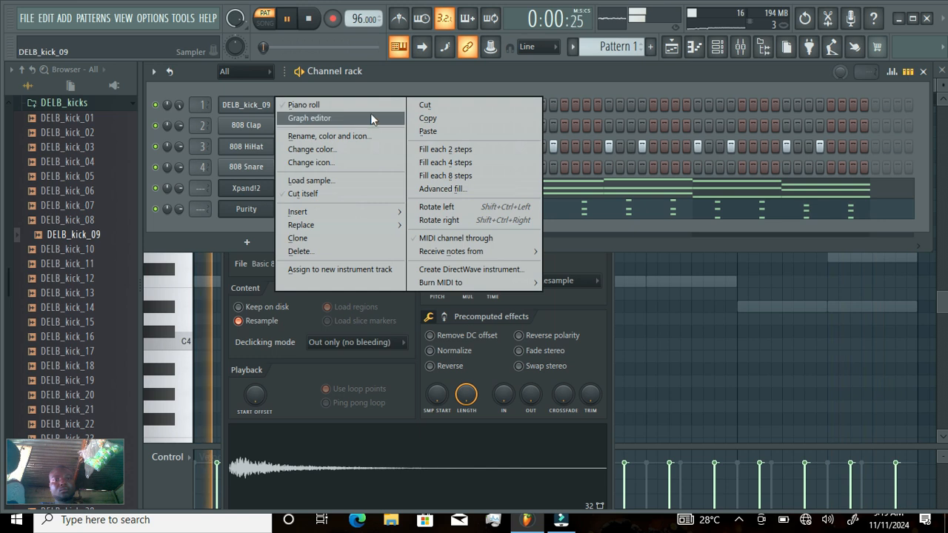
pyautogui.click(428, 134)
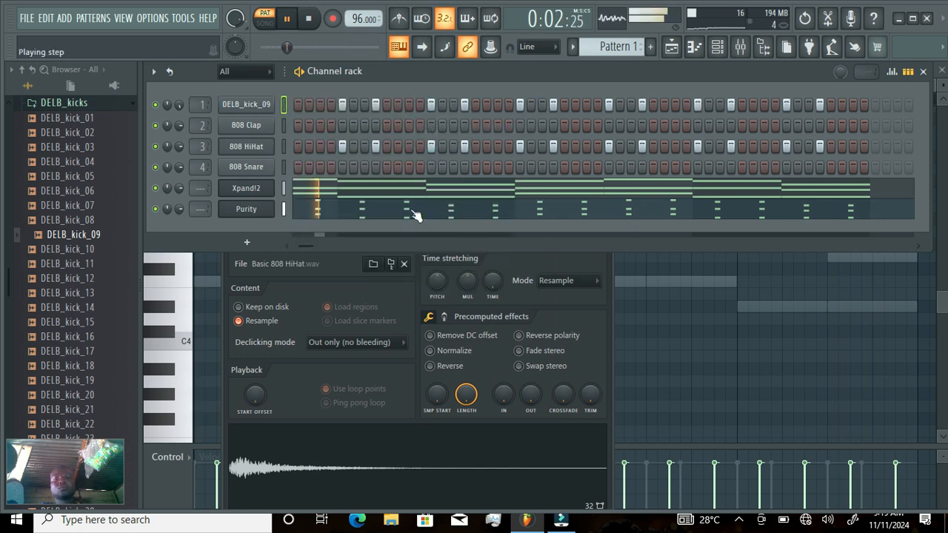
# - Replace the 808 Snare sample with BONEsnare_3 from the "Best Afro" pack in the CEPHASS folder's Afrobeats Samples
pyautogui.click(58, 103)
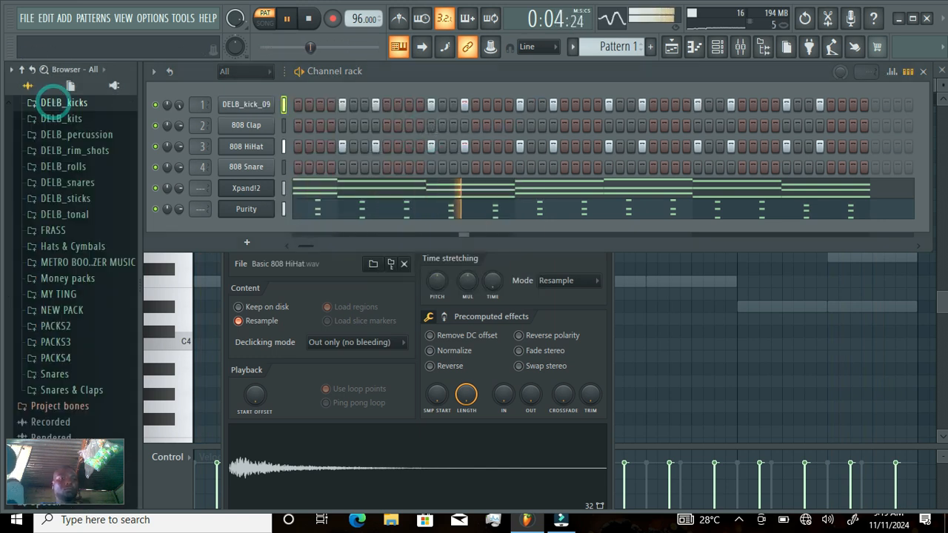
pyautogui.scroll(6, 9, 104)
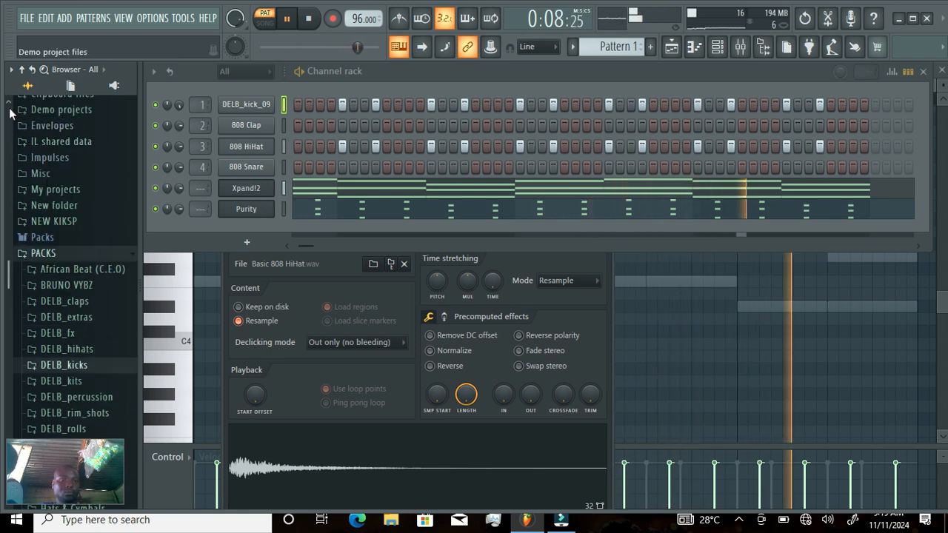
pyautogui.scroll(4, 11, 111)
pyautogui.scroll(2, 10, 111)
pyautogui.click(74, 169)
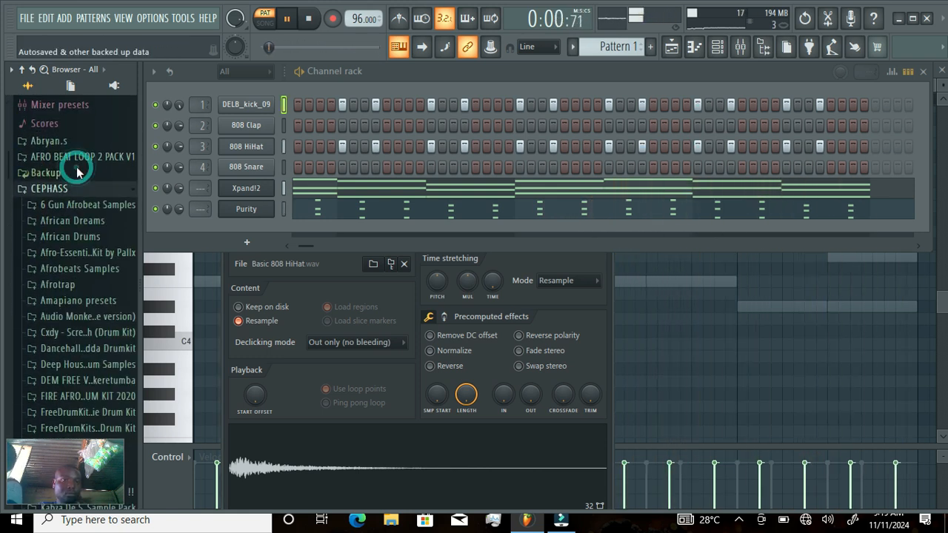
pyautogui.click(104, 278)
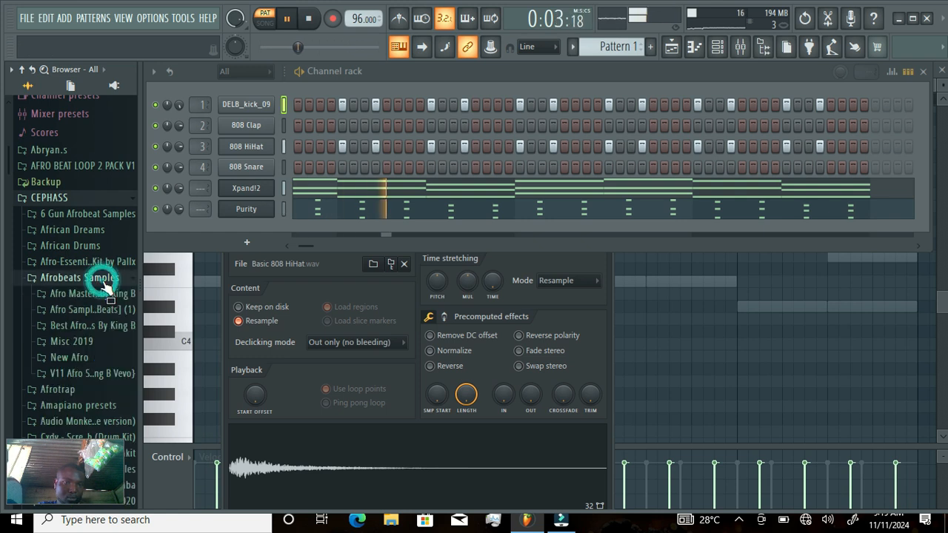
pyautogui.click(88, 328)
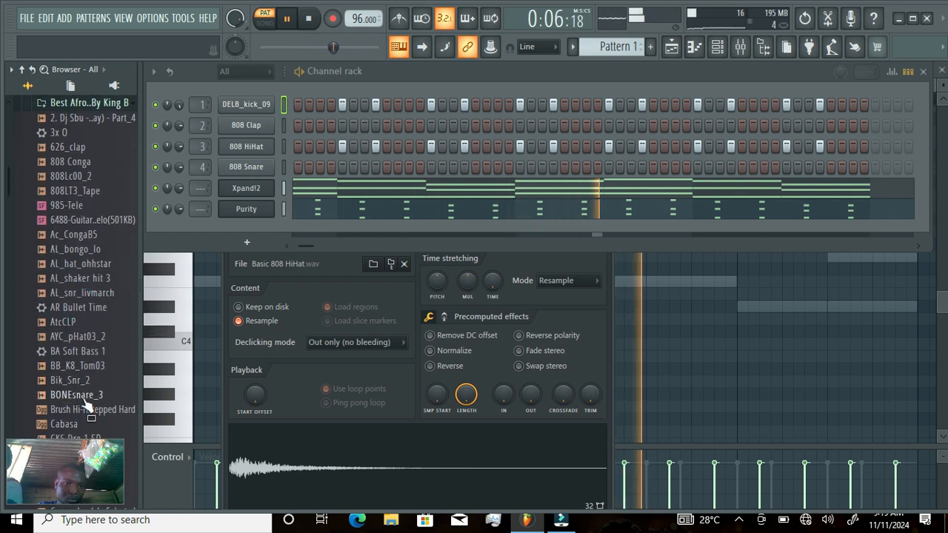
pyautogui.click(83, 397)
pyautogui.moveTo(85, 393); pyautogui.dragTo(259, 175)
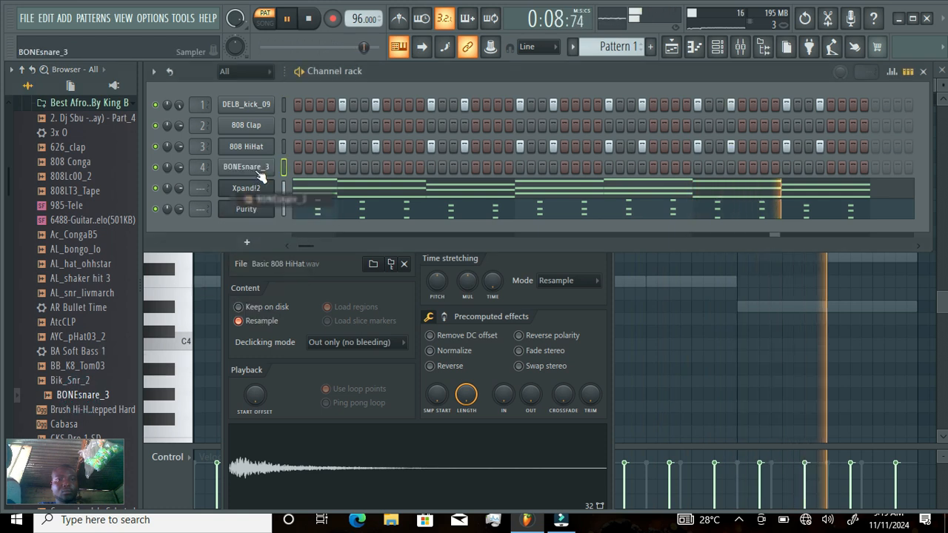
# - Add 808 HiHat hits on steps 7, 15, 23, 31, 39, 47, 55 and 63
pyautogui.click(284, 246)
pyautogui.click(365, 148)
pyautogui.click(450, 146)
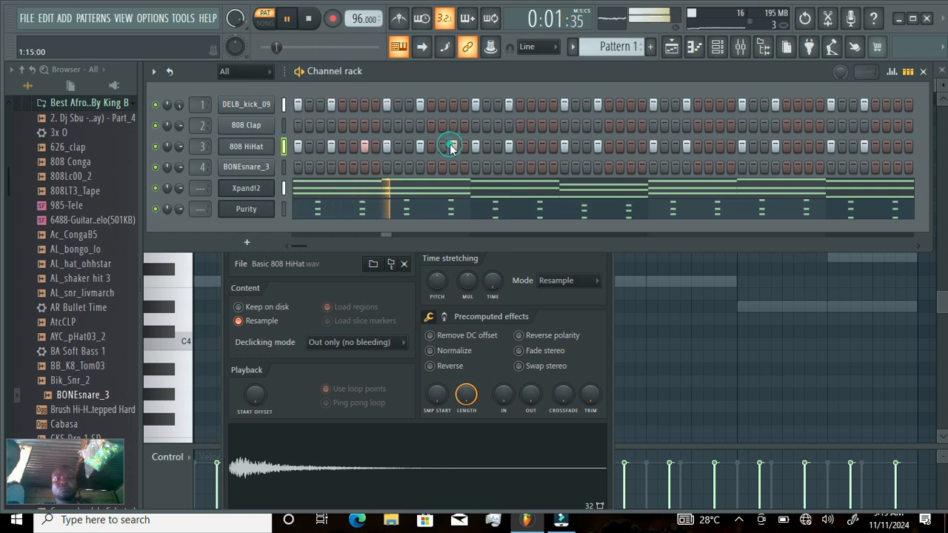
pyautogui.click(539, 146)
pyautogui.click(634, 146)
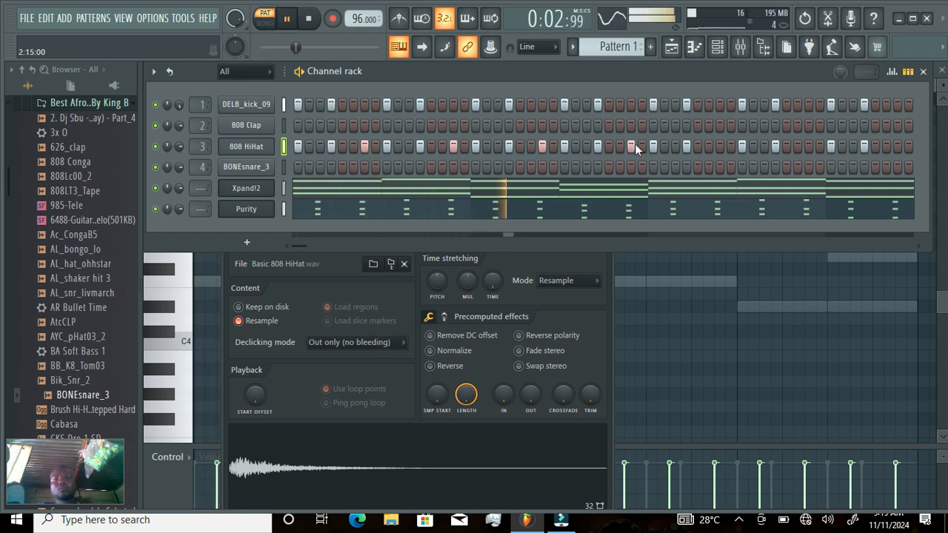
pyautogui.click(721, 147)
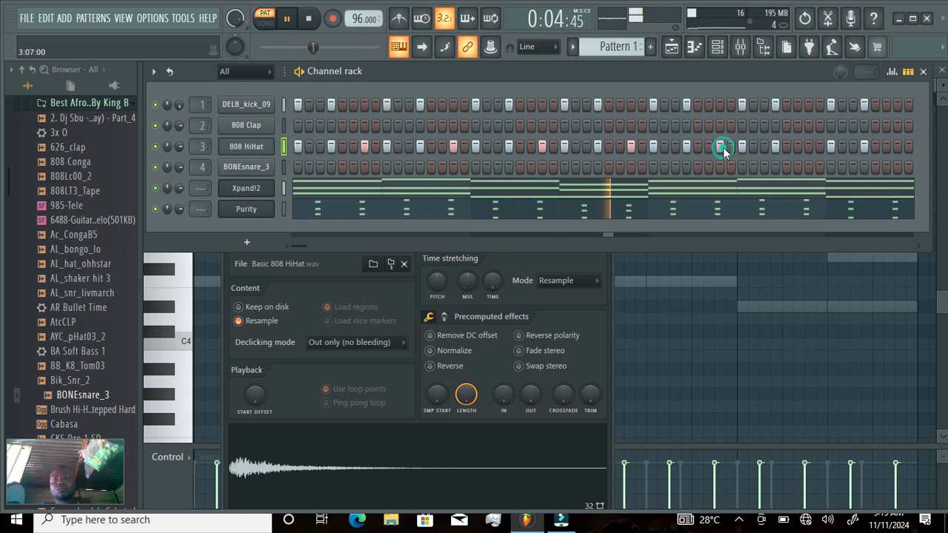
pyautogui.click(809, 146)
pyautogui.click(897, 146)
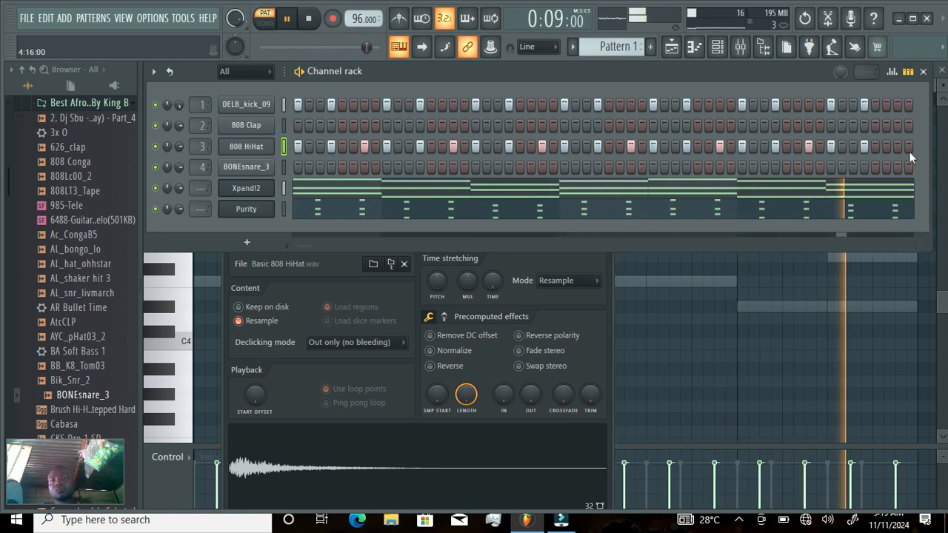
pyautogui.click(897, 146)
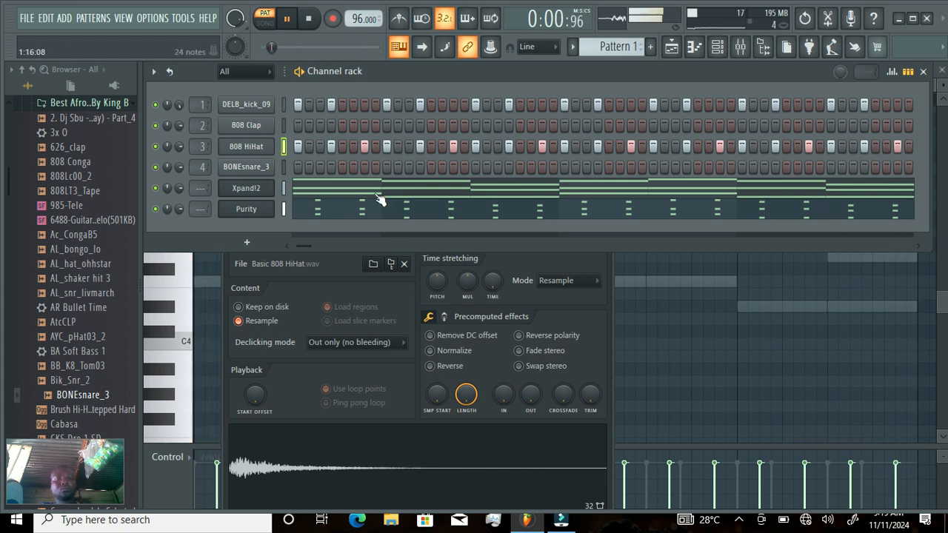
# - Copy the 808 HiHat channel's extended step pattern into the BONEsnare_3 channel and adjust the snare's volume
pyautogui.rightClick(260, 150)
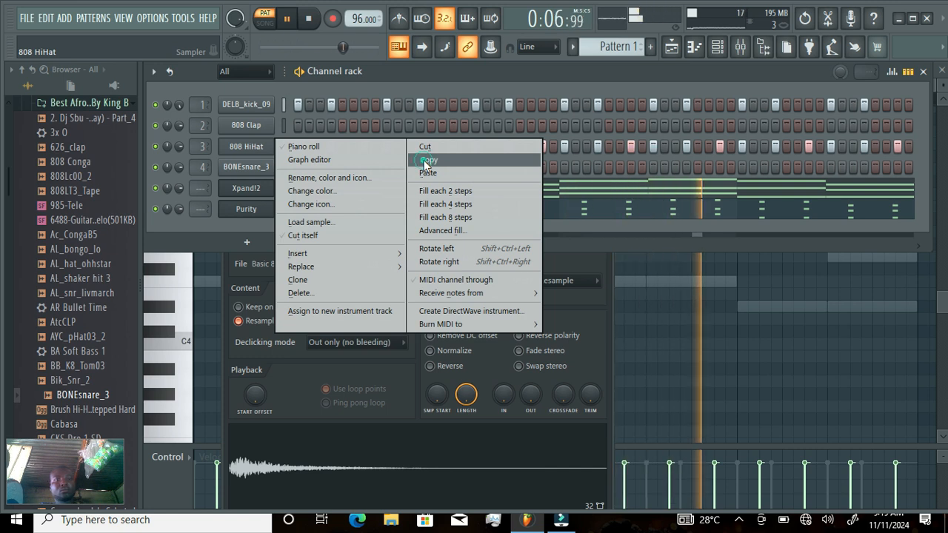
pyautogui.click(427, 162)
pyautogui.rightClick(267, 169)
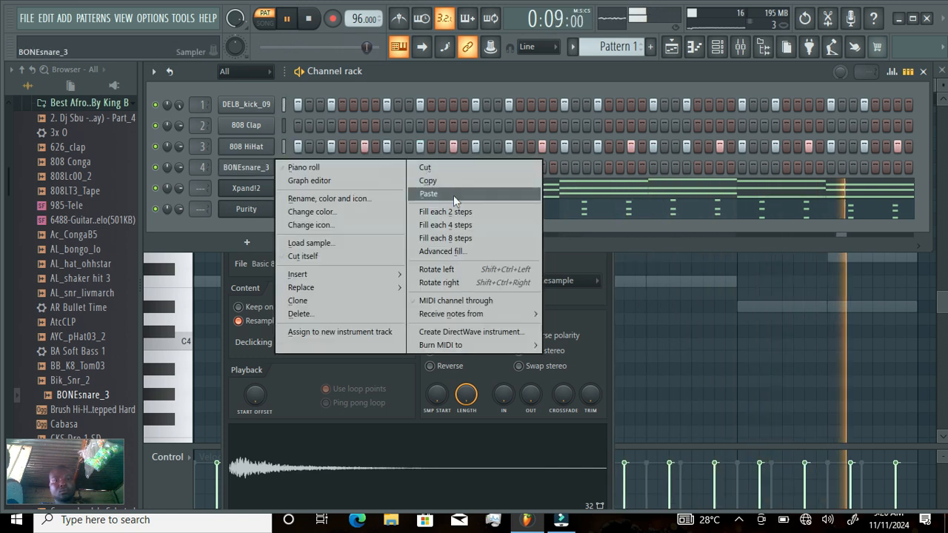
pyautogui.click(453, 195)
pyautogui.moveTo(177, 163)
pyautogui.mouseDown()
pyautogui.moveTo(176, 178)
pyautogui.moveTo(171, 164)
pyautogui.mouseUp()
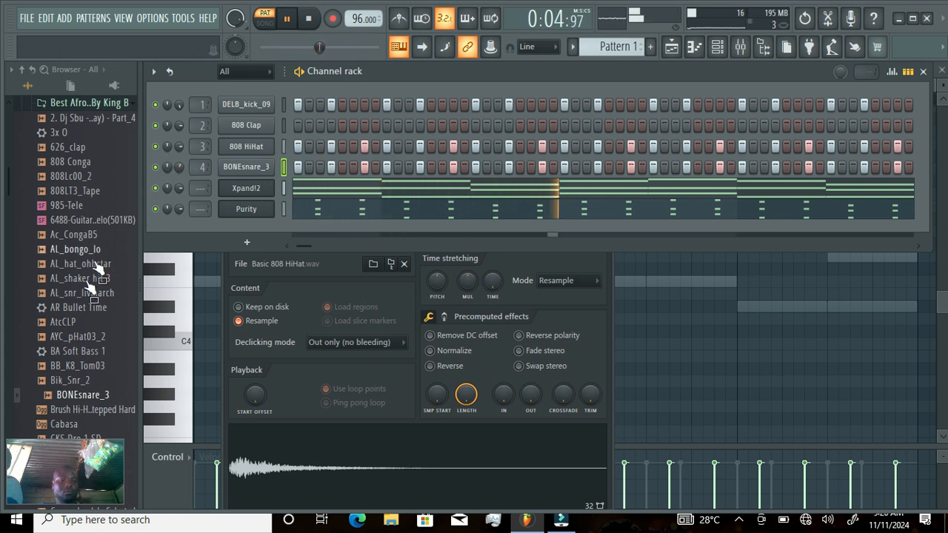
# - Preview Bik_Snr_2, then replace the 808 Clap sample with CKS Dre 1 SD from the same sample folder
pyautogui.click(87, 381)
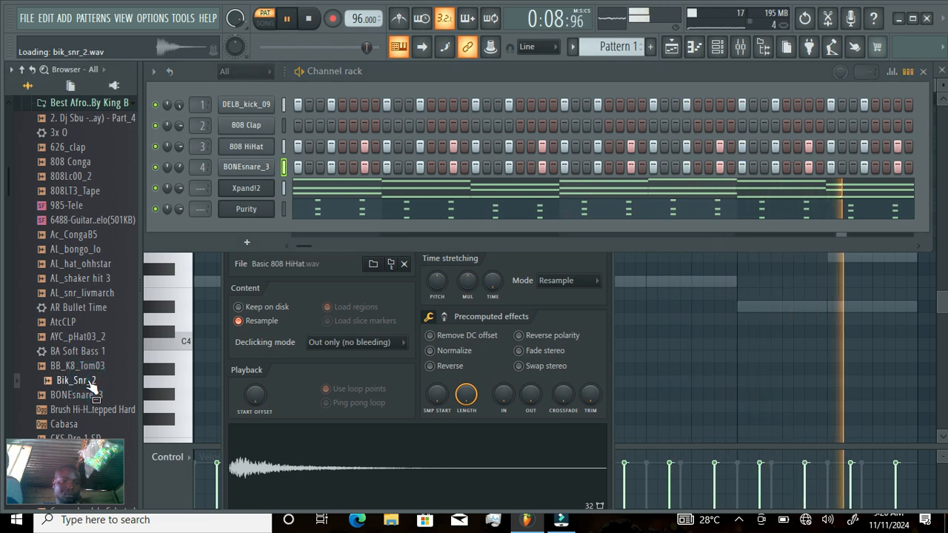
pyautogui.click(68, 429)
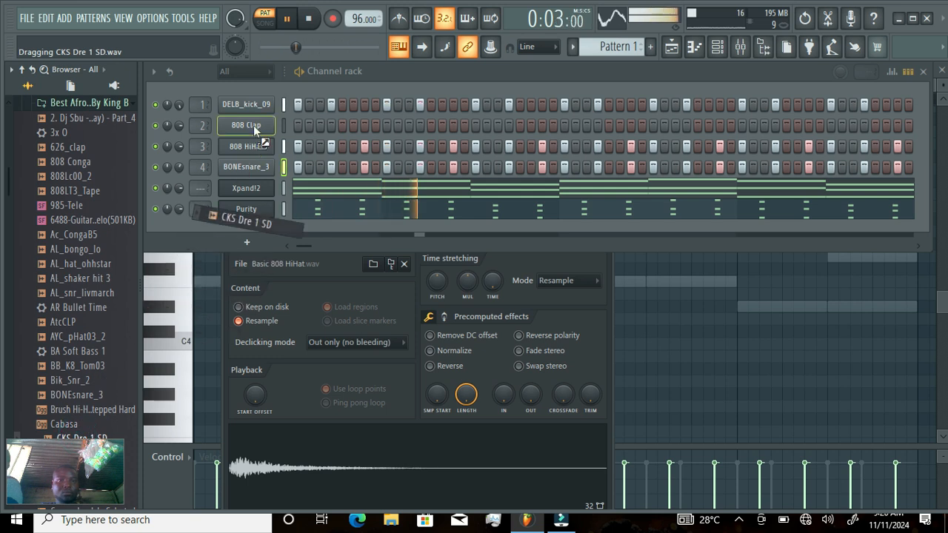
pyautogui.moveTo(253, 125); pyautogui.dragTo(253, 125)
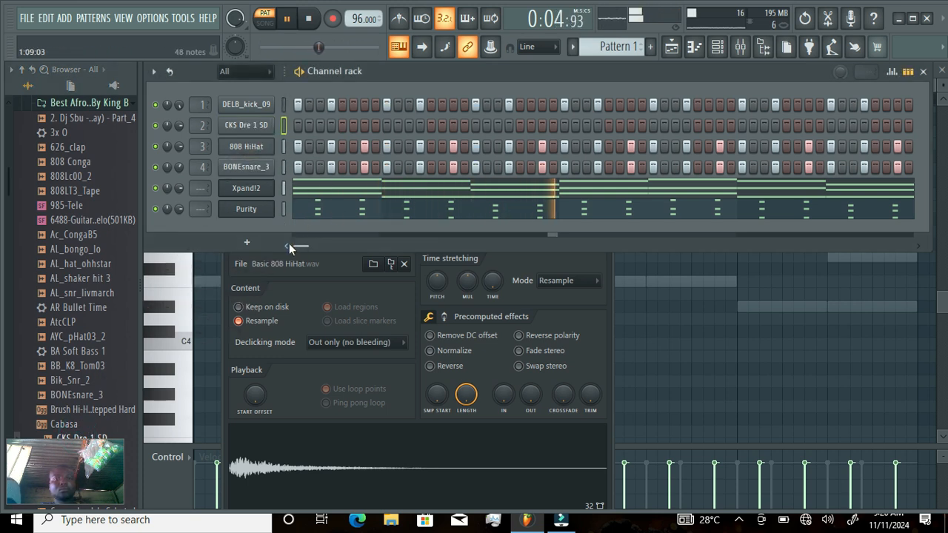
# - Program the CKS Dre 1 SD channel with a hit on every eighth step from step 7 to step 63
pyautogui.click(364, 126)
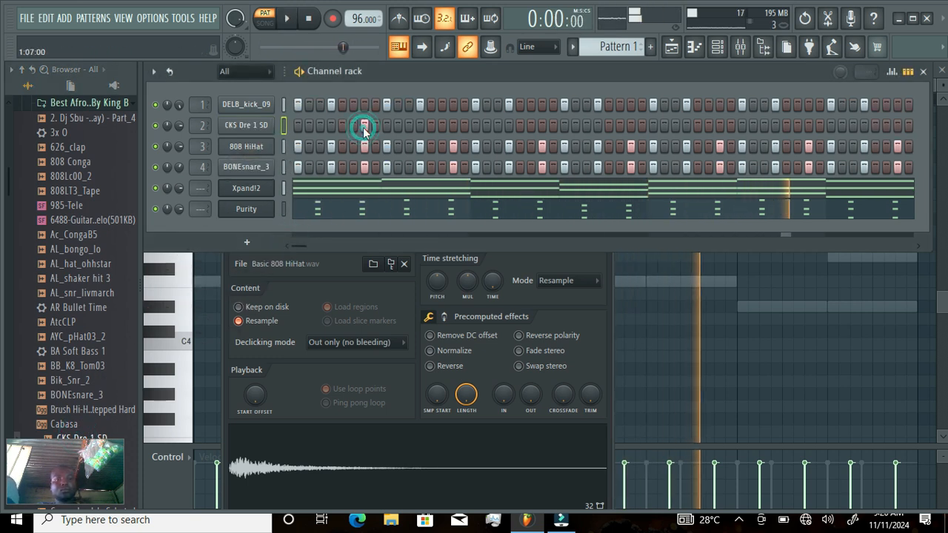
pyautogui.click(455, 125)
pyautogui.click(544, 125)
pyautogui.click(631, 126)
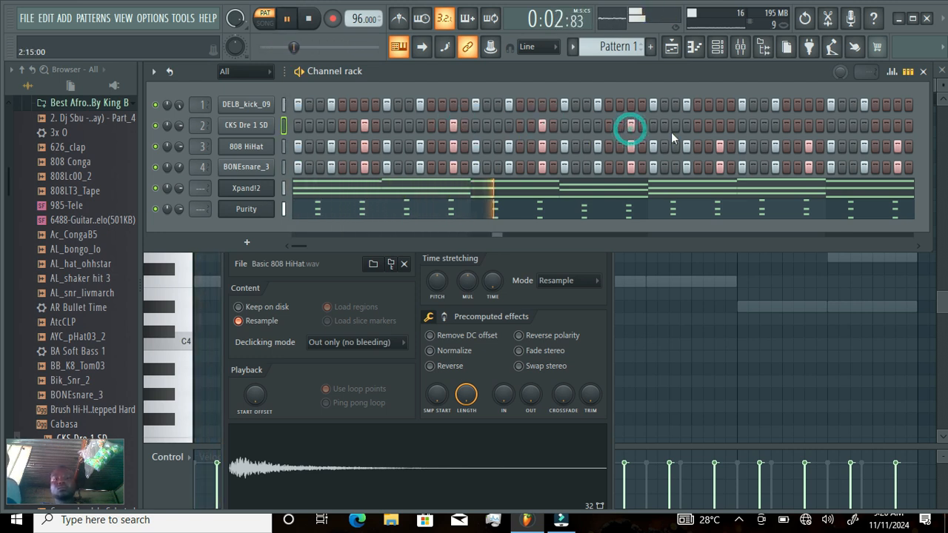
pyautogui.click(720, 126)
pyautogui.click(810, 125)
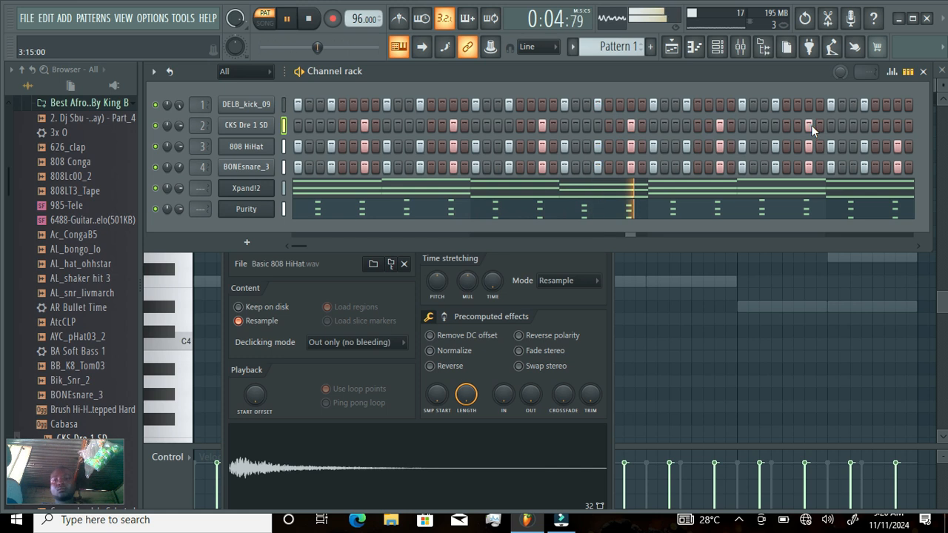
pyautogui.click(897, 126)
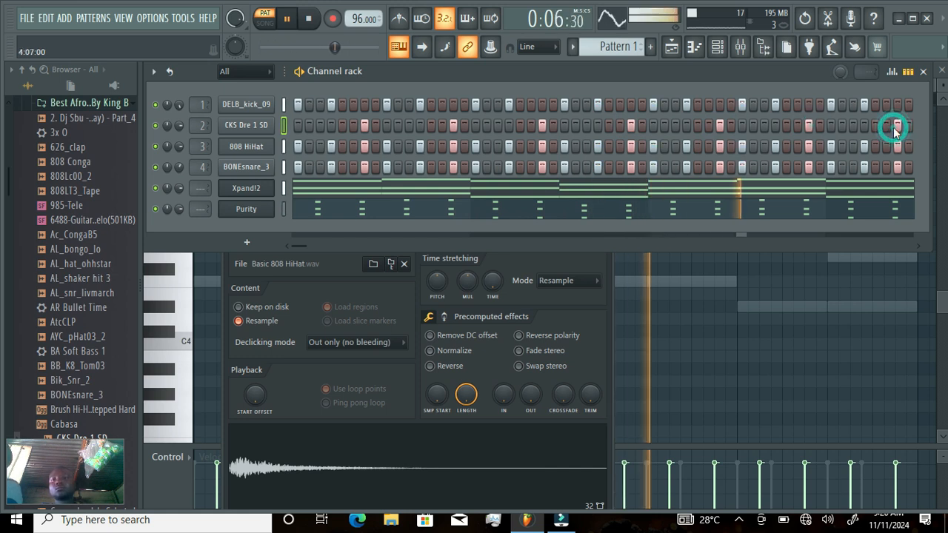
pyautogui.click(917, 245)
pyautogui.click(808, 127)
pyautogui.click(286, 246)
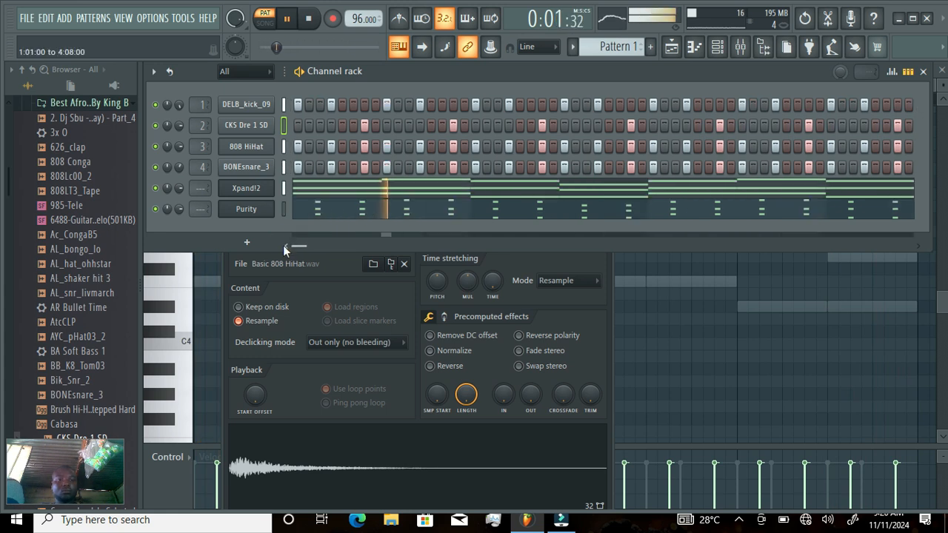
# - Add String patch 1 from the Packs library's Legacy instruments Strings folder as a new channel below Purity
pyautogui.click(58, 105)
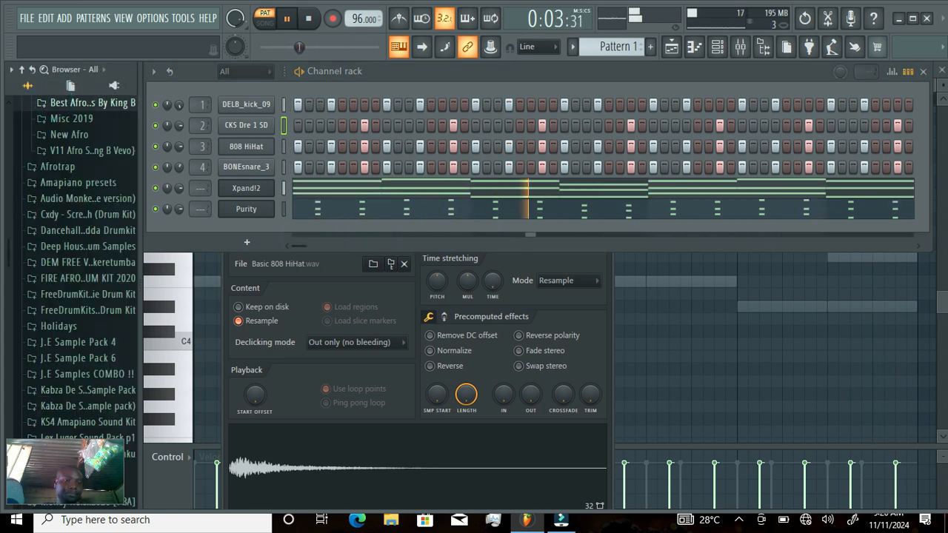
pyautogui.scroll(-4, 8, 333)
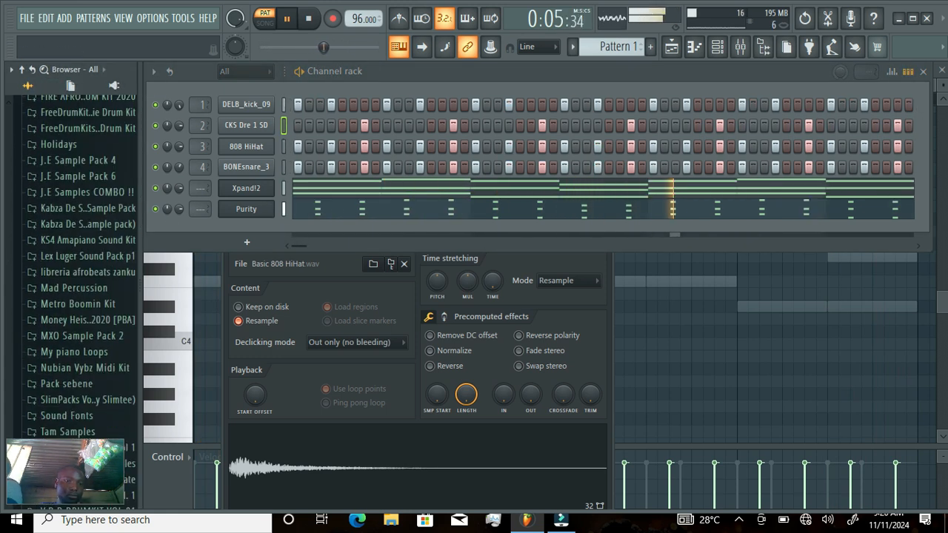
pyautogui.moveTo(11, 338); pyautogui.dragTo(6, 479)
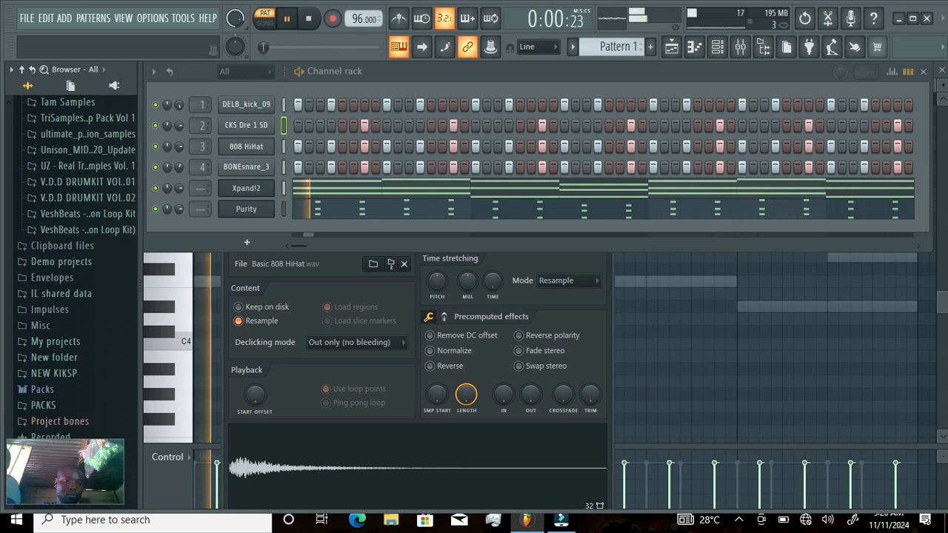
pyautogui.click(44, 391)
pyautogui.moveTo(9, 367); pyautogui.dragTo(5, 358)
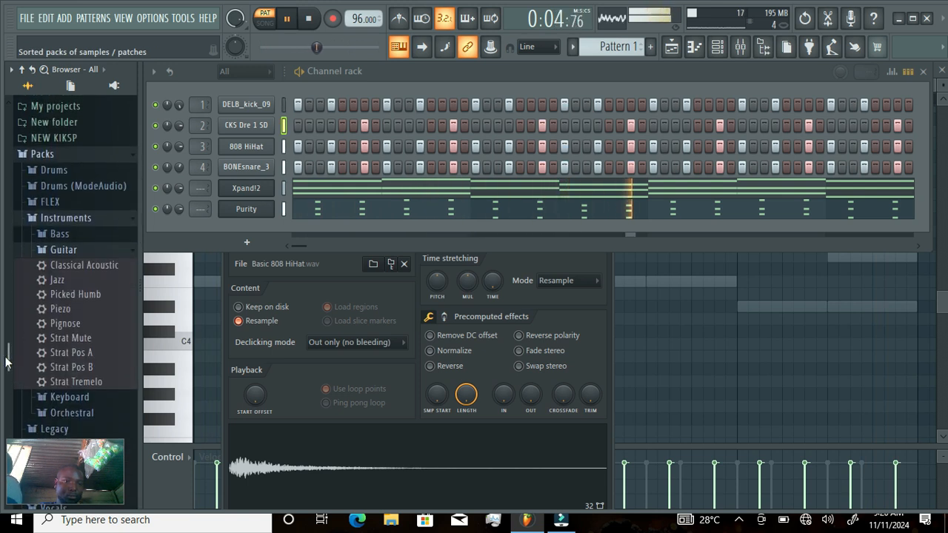
pyautogui.click(92, 252)
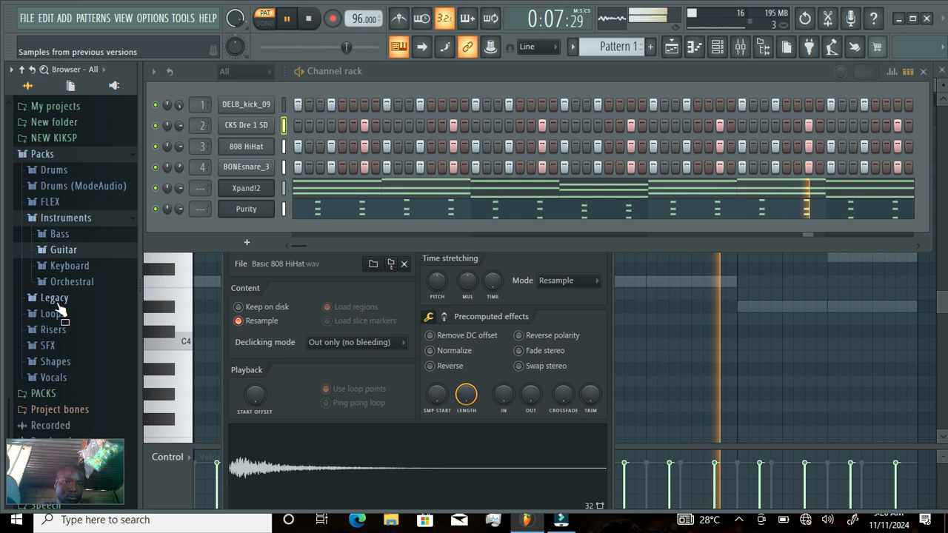
pyautogui.click(57, 303)
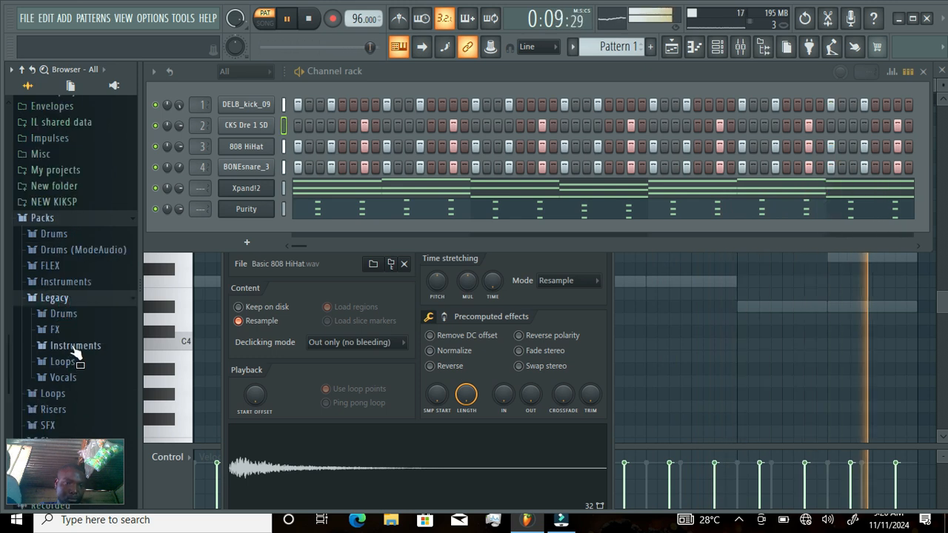
pyautogui.click(74, 346)
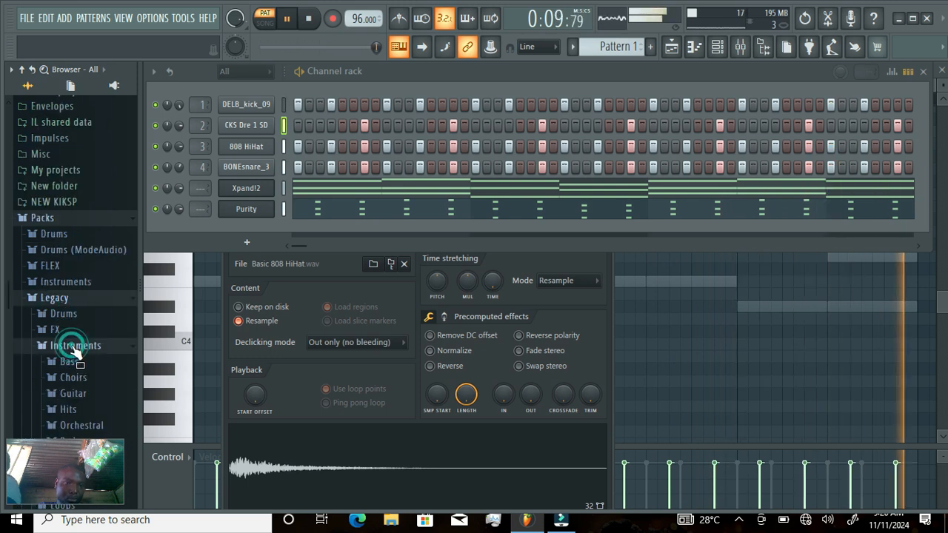
pyautogui.click(9, 366)
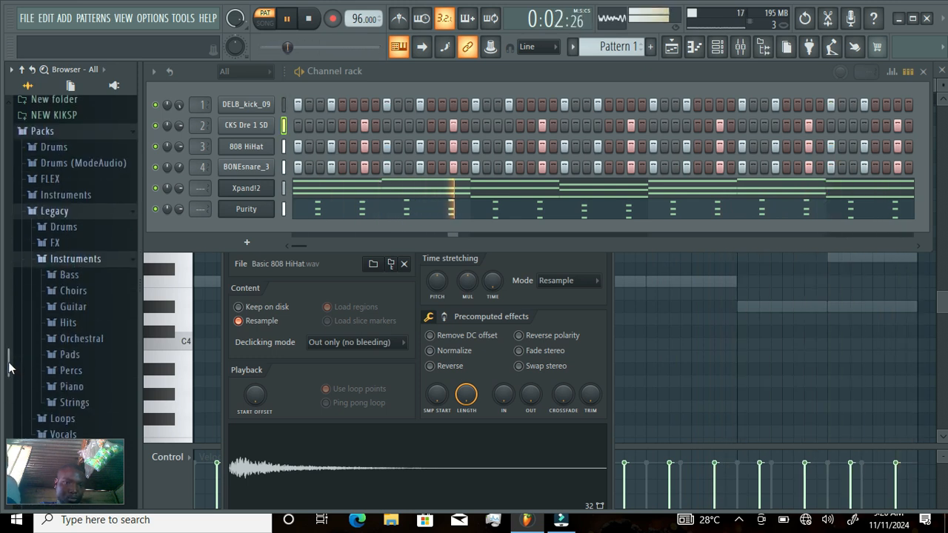
pyautogui.click(87, 407)
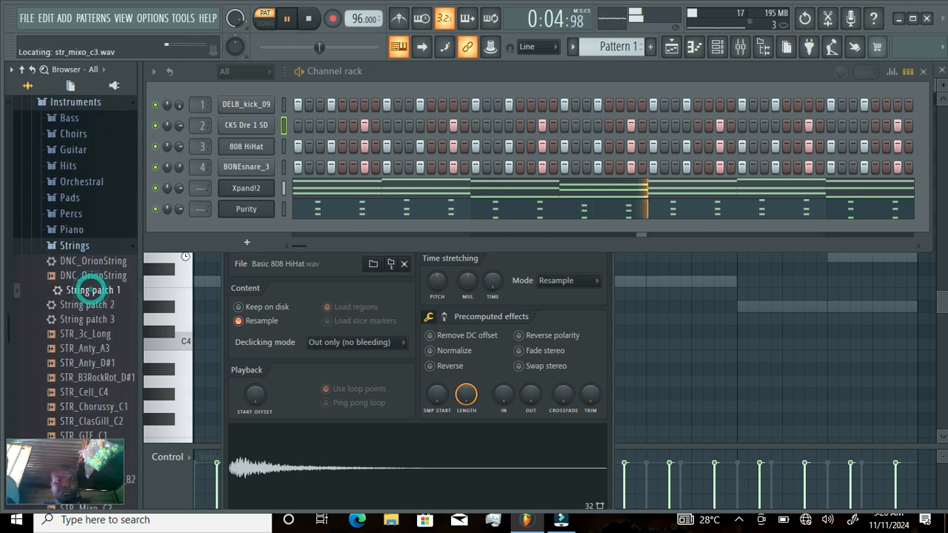
pyautogui.moveTo(244, 232); pyautogui.dragTo(244, 230)
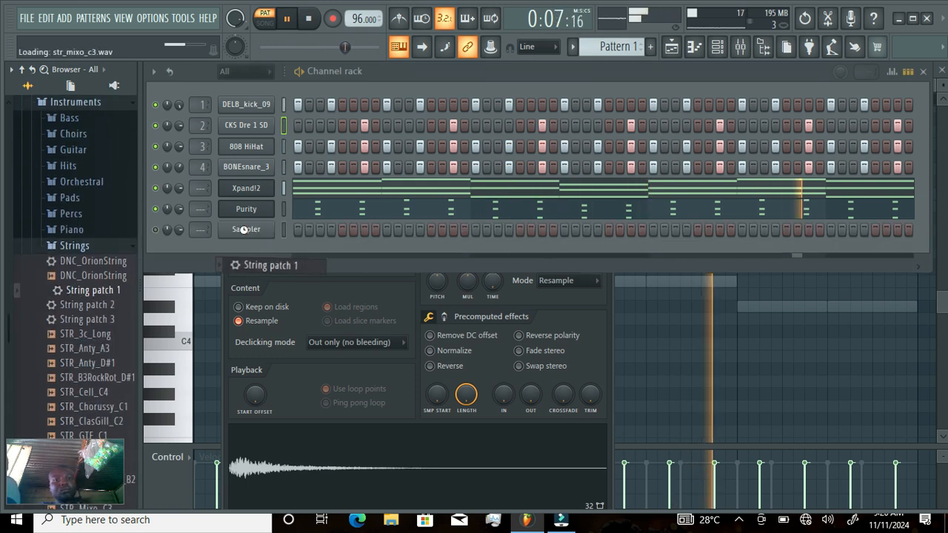
# - Set String patch 1's volume envelope to 0% sustain and minimum release, centre its panning and set the channel volume to 43%
pyautogui.click(259, 229)
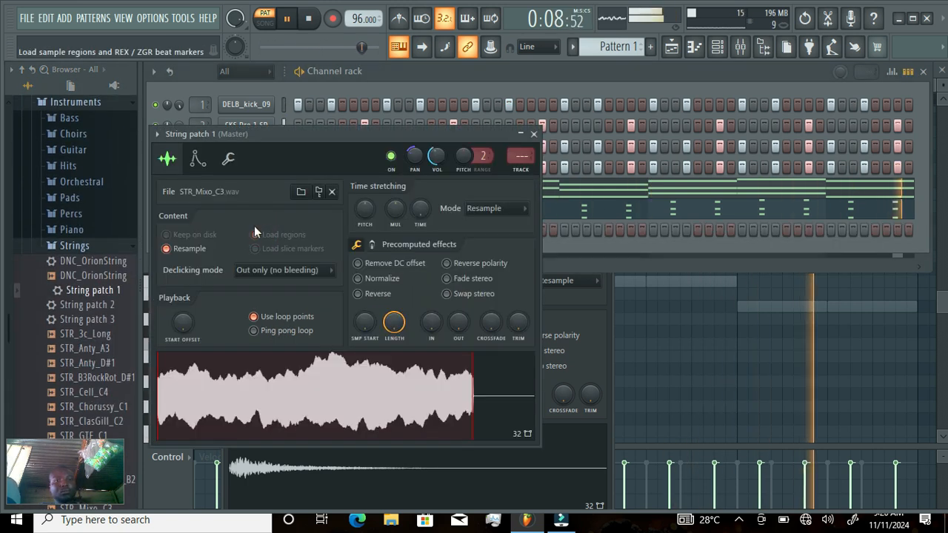
pyautogui.click(195, 160)
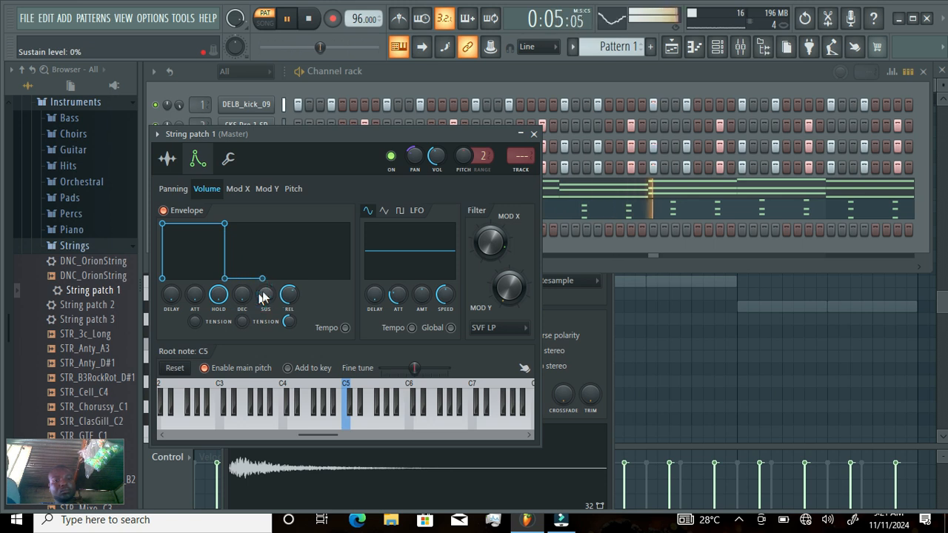
pyautogui.rightClick(417, 155)
pyautogui.click(436, 157)
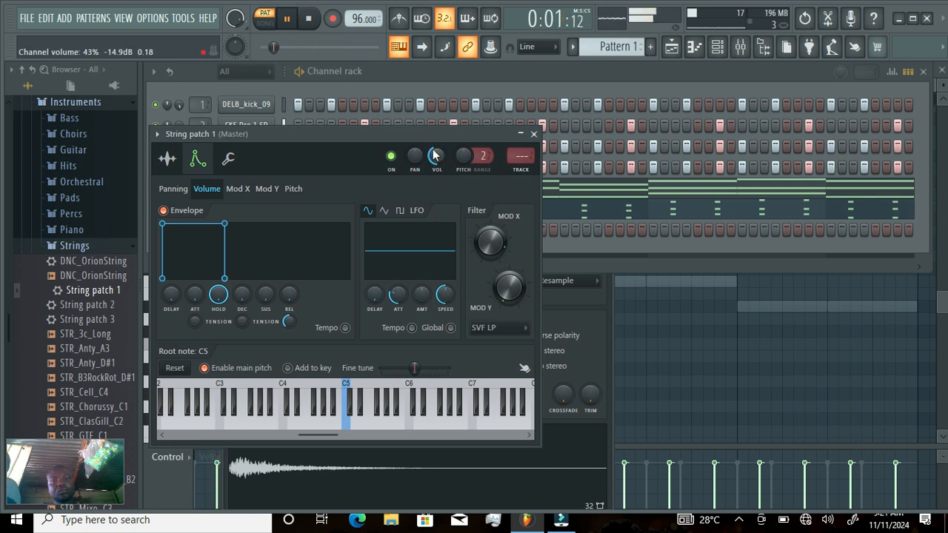
pyautogui.click(534, 132)
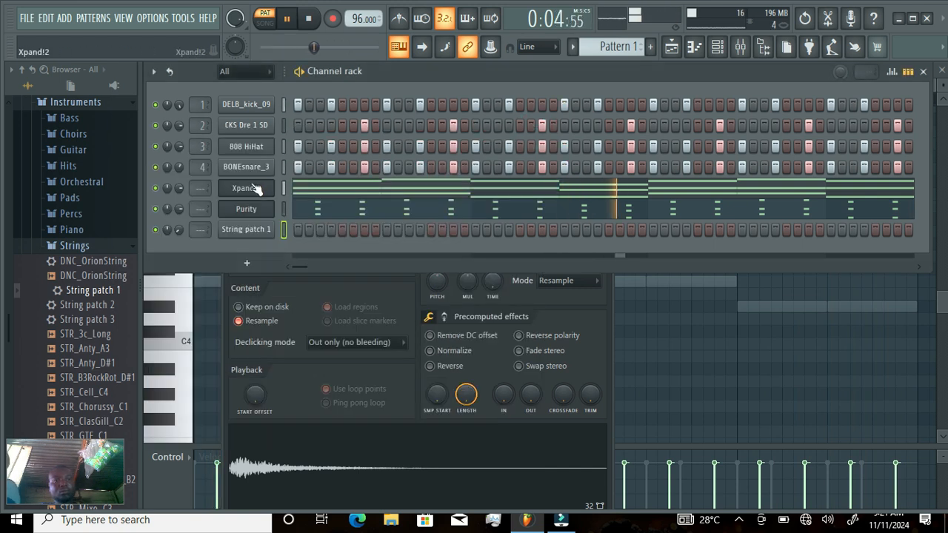
# - Copy the Xpand!2 chord notes into the String patch 1 channel and lower its volume to about 10%
pyautogui.rightClick(255, 189)
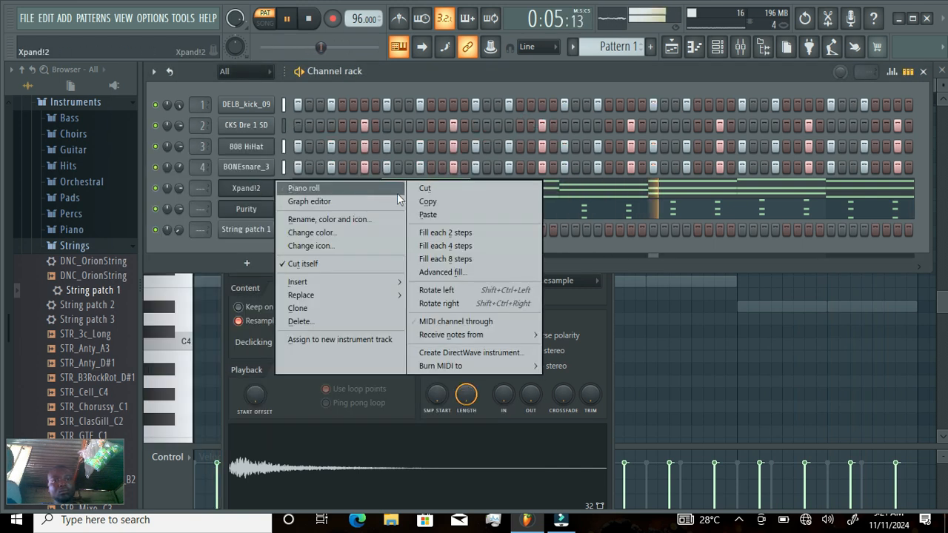
pyautogui.click(427, 197)
pyautogui.rightClick(263, 231)
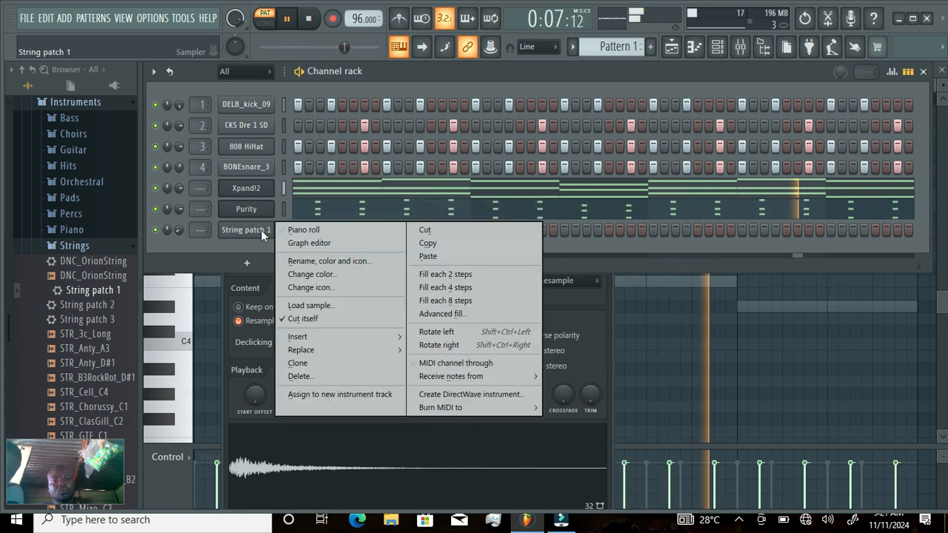
pyautogui.click(433, 260)
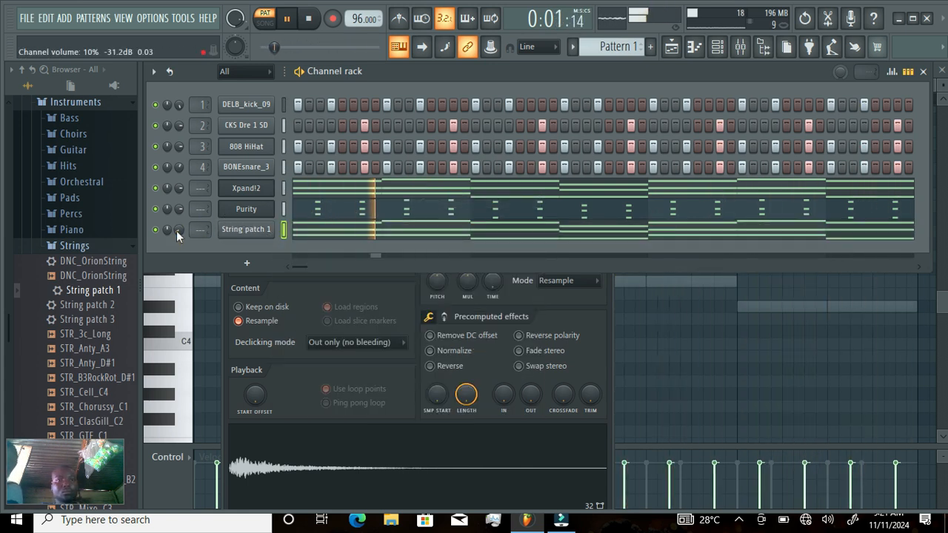
# - Add another Xpand!2 channel and load the +13 Spiccato Up+Down preset from the 16 Strings category
pyautogui.click(248, 263)
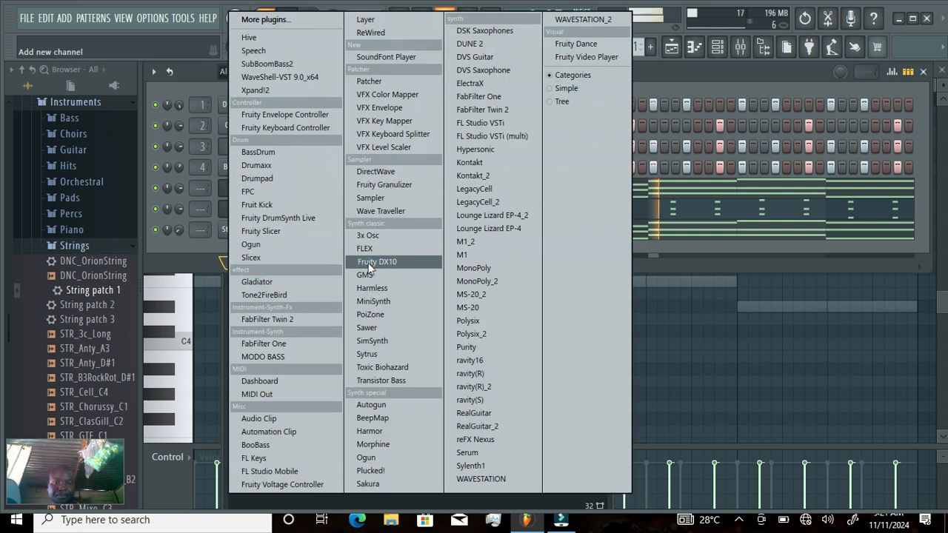
pyautogui.click(319, 87)
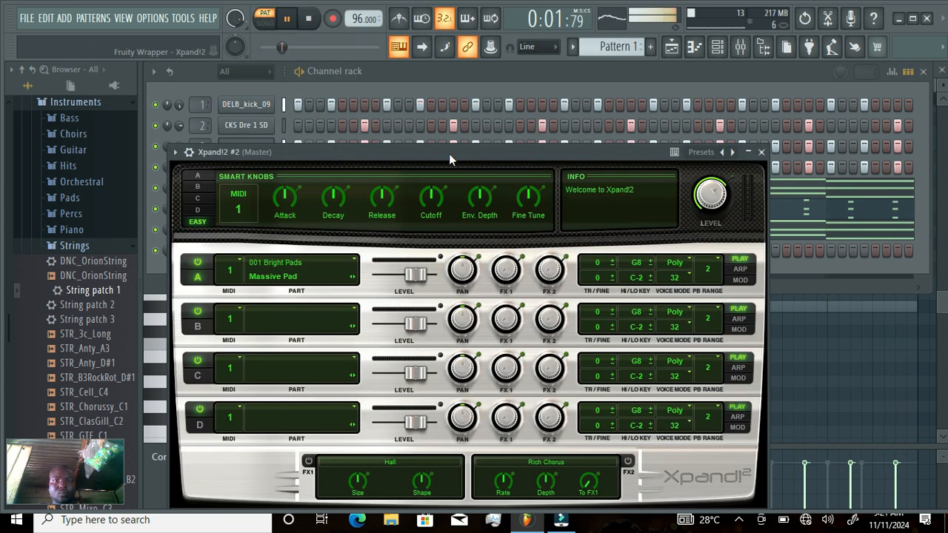
pyautogui.moveTo(449, 153); pyautogui.dragTo(478, 88)
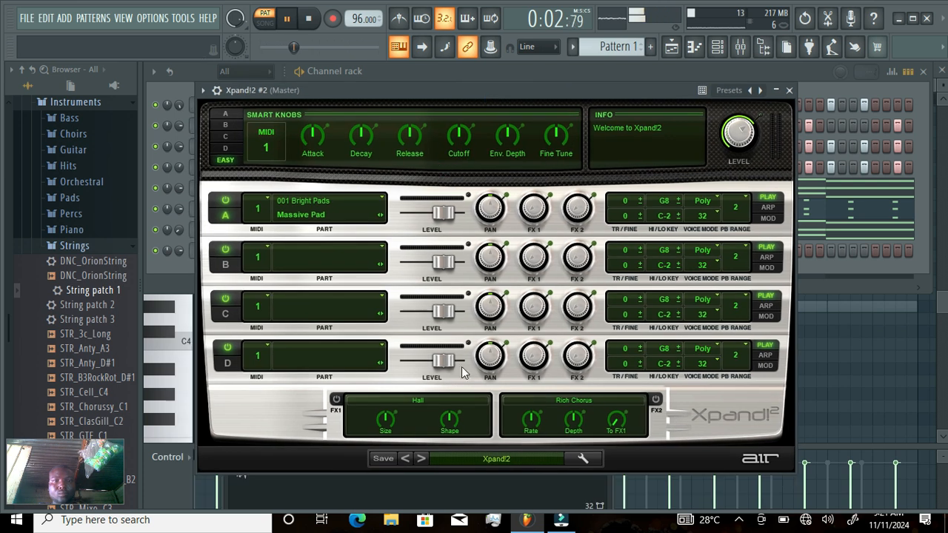
pyautogui.click(489, 459)
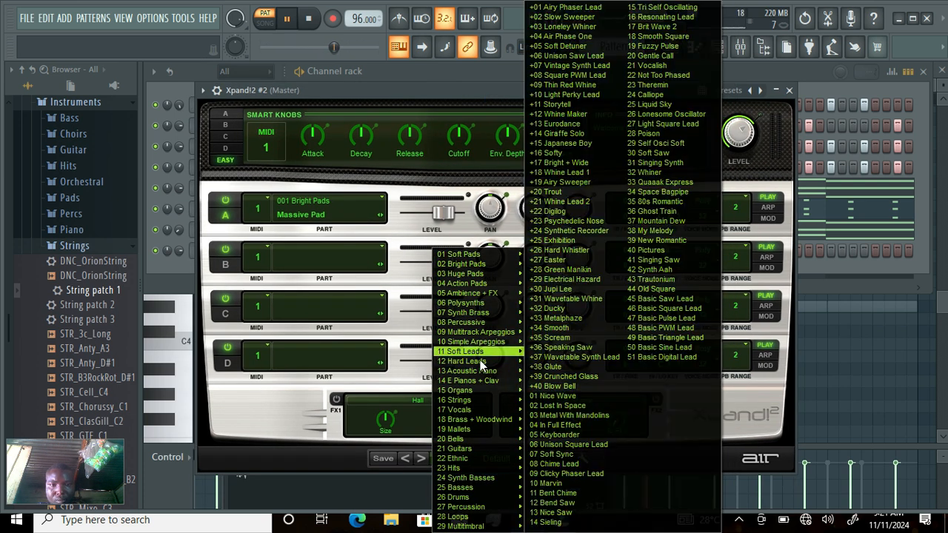
pyautogui.moveTo(478, 419)
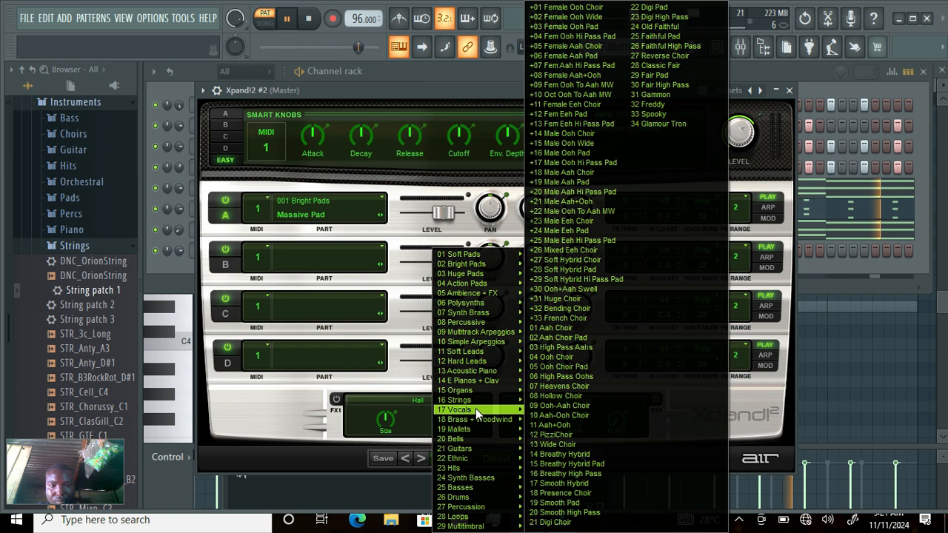
pyautogui.moveTo(485, 395)
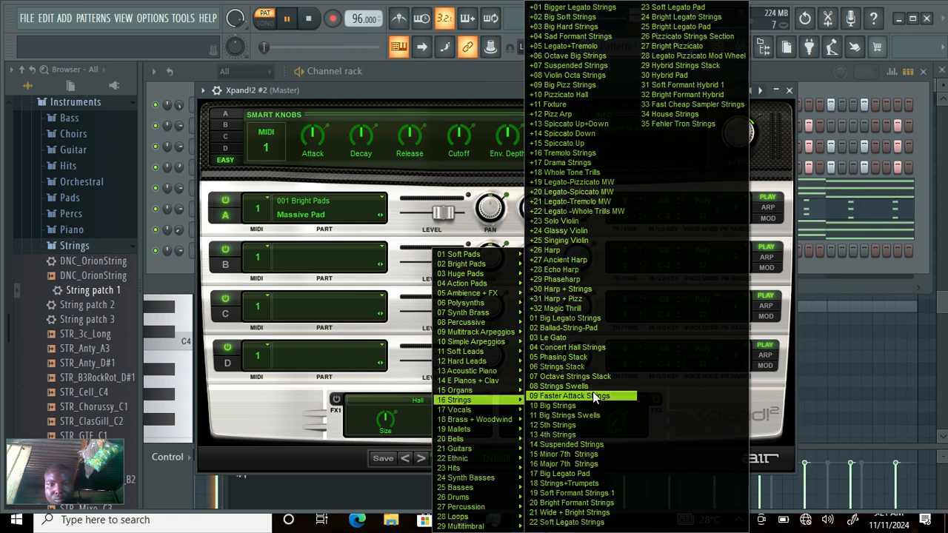
pyautogui.click(609, 124)
pyautogui.click(790, 91)
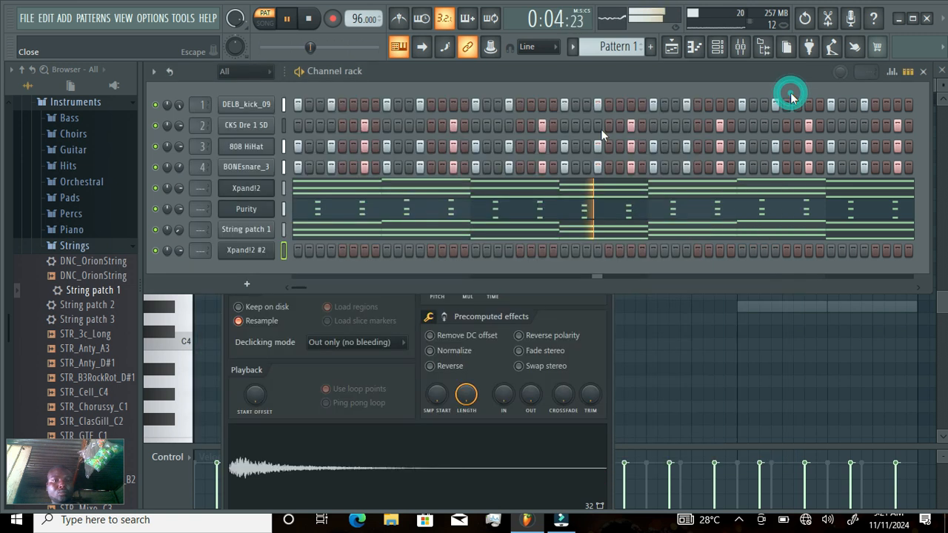
# - Paste the copied chords into the new Xpand!2 strings channel and shorten every note to one step
pyautogui.rightClick(258, 250)
pyautogui.click(436, 280)
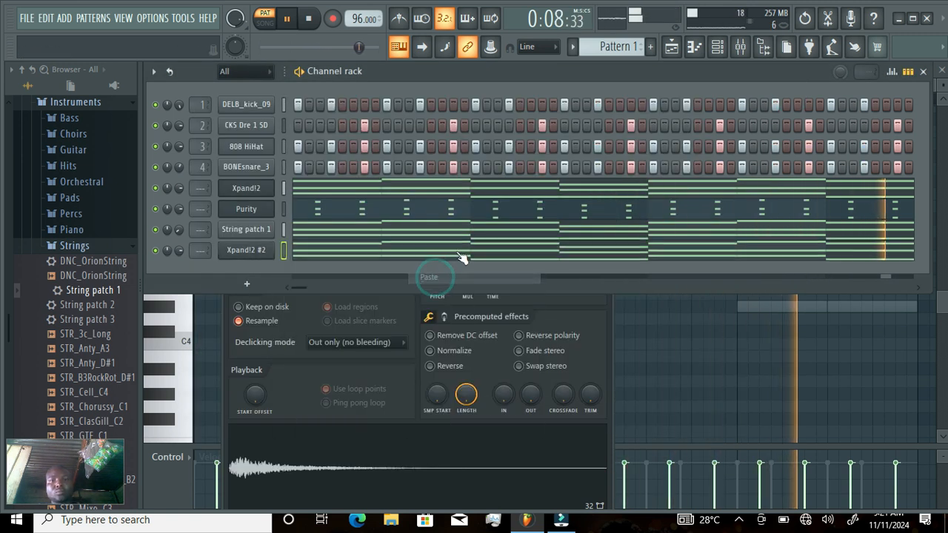
pyautogui.click(467, 250)
pyautogui.click(323, 72)
pyautogui.moveTo(882, 146)
pyautogui.mouseDown()
pyautogui.moveTo(366, 276)
pyautogui.moveTo(127, 371)
pyautogui.moveTo(133, 363)
pyautogui.mouseUp()
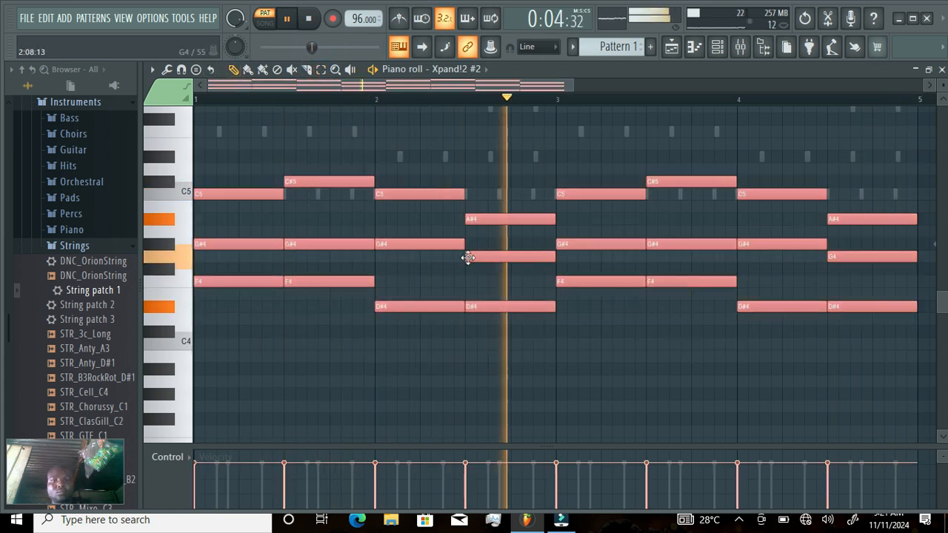
pyautogui.moveTo(554, 306); pyautogui.dragTo(447, 322)
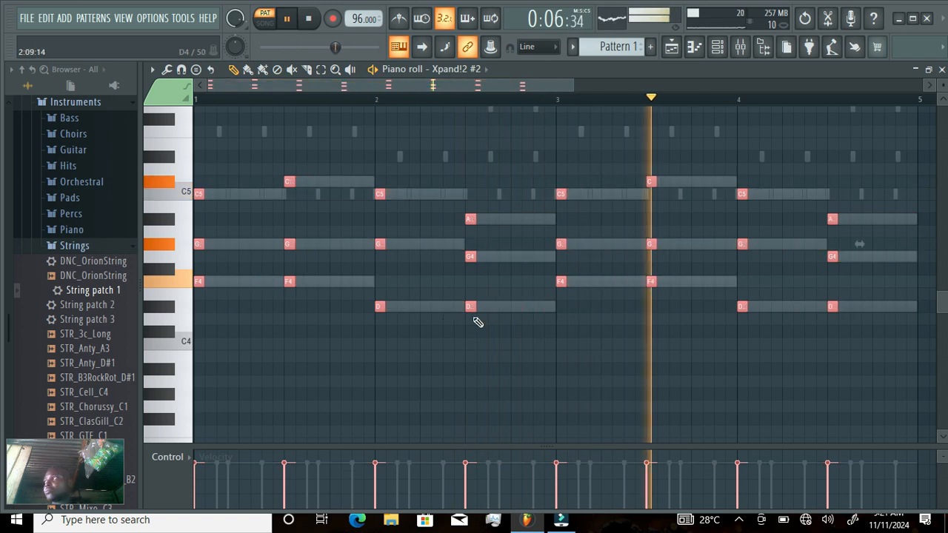
# - Shift all the short string chords one beat later and transpose them up one octave
pyautogui.moveTo(467, 307); pyautogui.dragTo(514, 309)
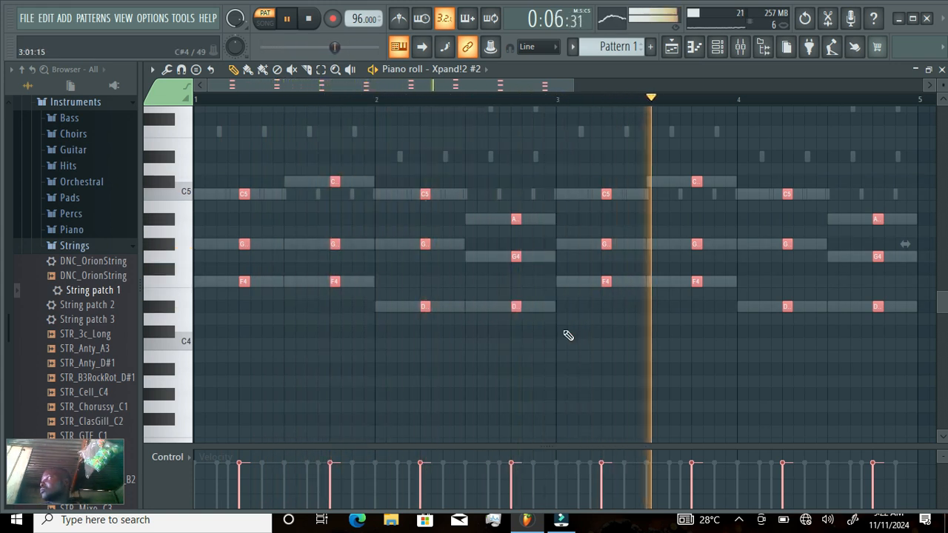
pyautogui.hotkey('ctrl', 'Up')
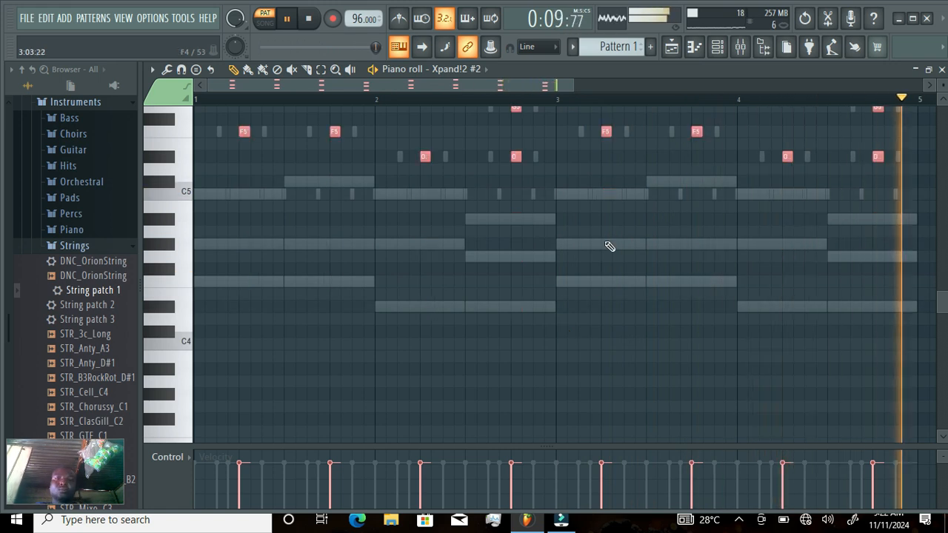
pyautogui.click(717, 47)
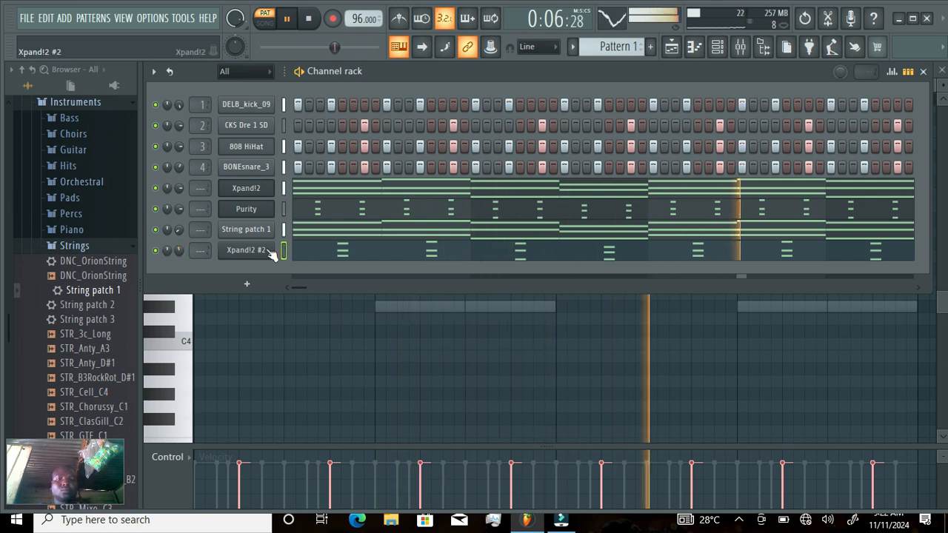
# - Select all the short chord notes in the Xpand!2 #2 piano roll and copy them
pyautogui.click(378, 254)
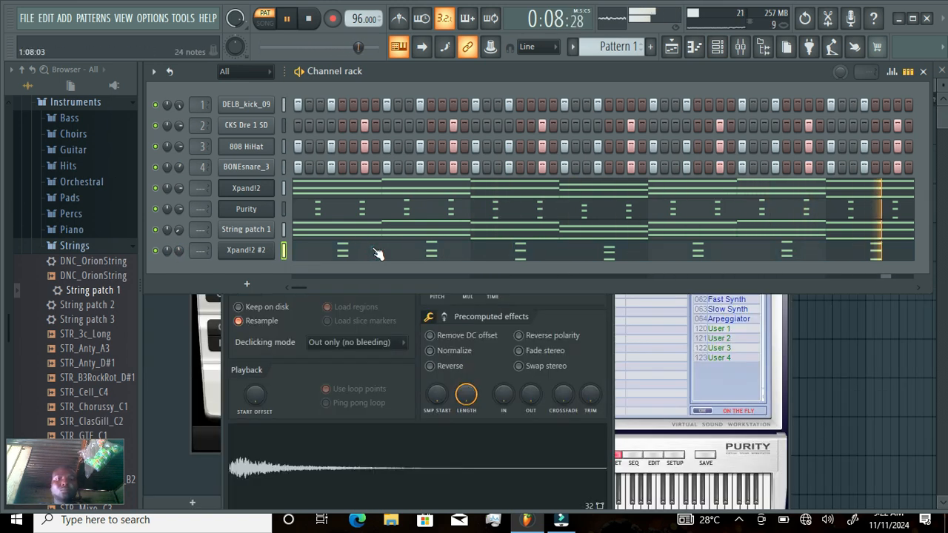
pyautogui.click(944, 102)
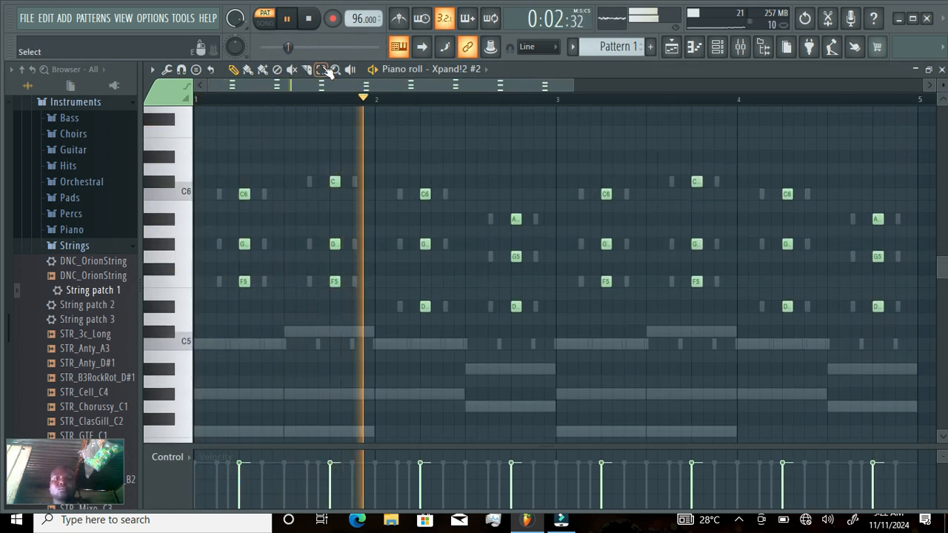
pyautogui.moveTo(901, 127)
pyautogui.mouseDown()
pyautogui.moveTo(210, 360)
pyautogui.moveTo(195, 377)
pyautogui.mouseUp()
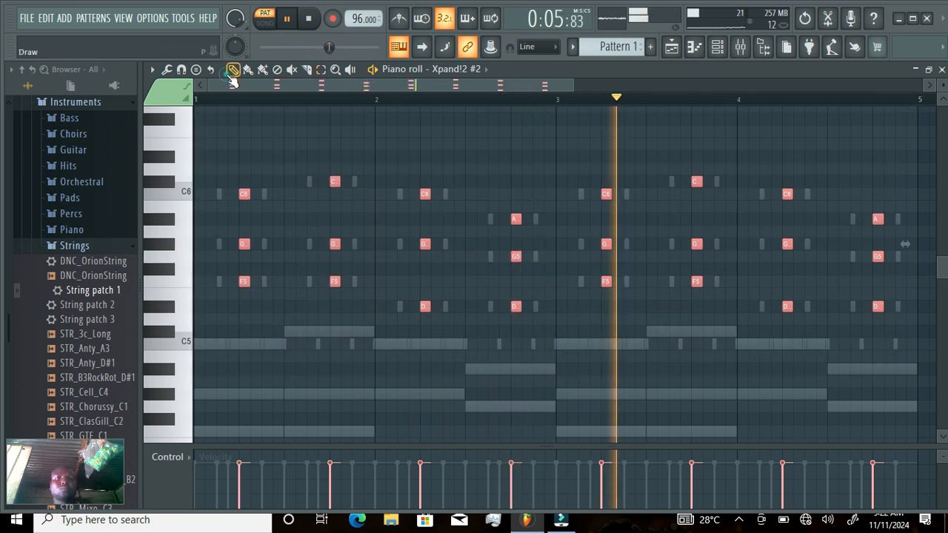
pyautogui.click(152, 69)
pyautogui.moveTo(170, 101)
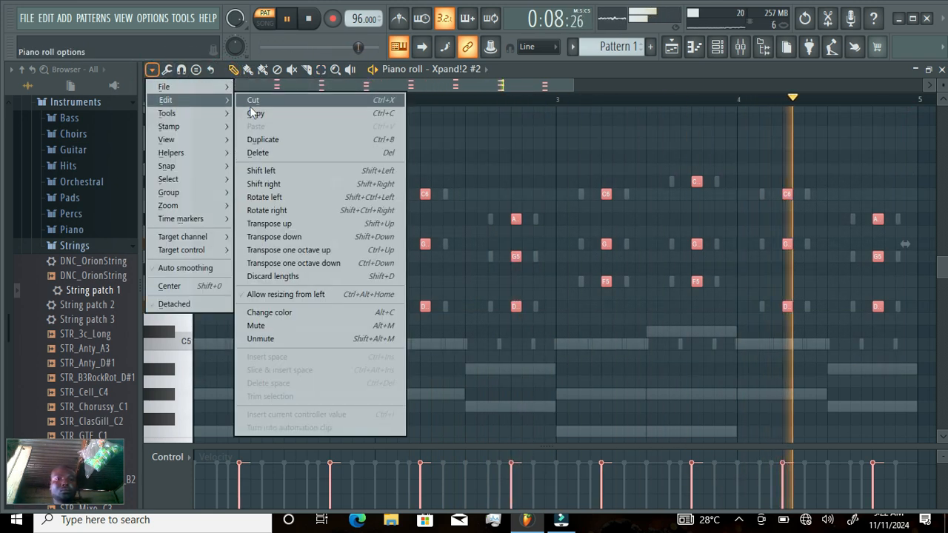
pyautogui.click(259, 113)
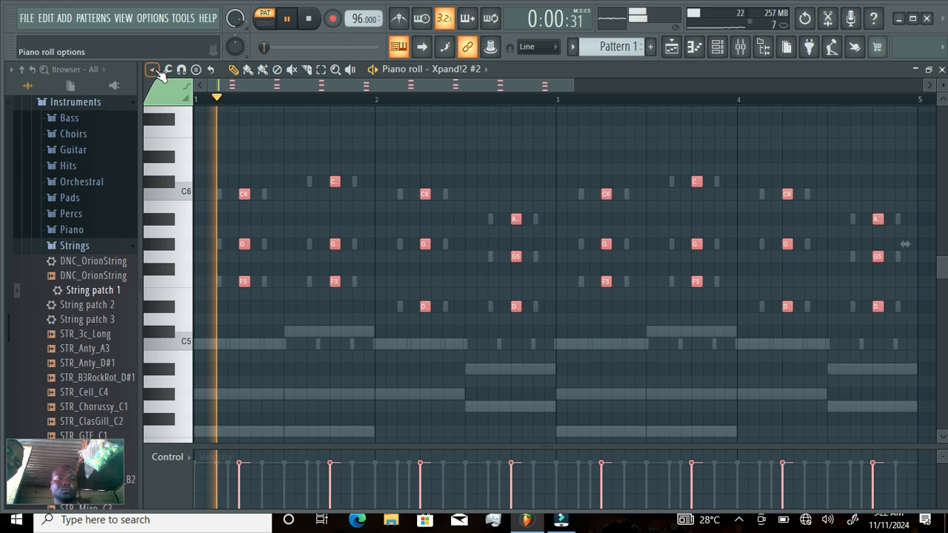
# - Try a pasted second set of the string chords two steps after the originals, and delete the pasted notes
pyautogui.click(152, 69)
pyautogui.moveTo(231, 104)
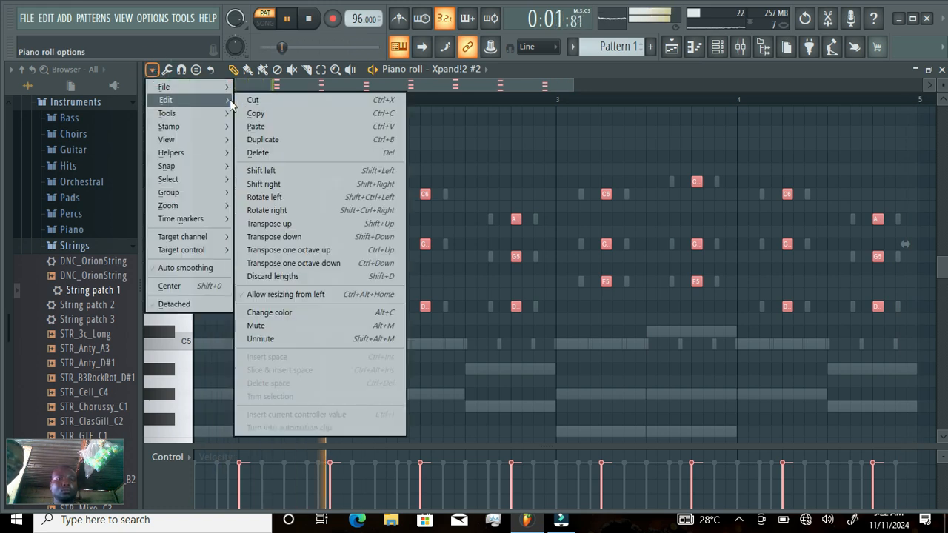
pyautogui.click(278, 126)
pyautogui.moveTo(226, 201); pyautogui.dragTo(197, 197)
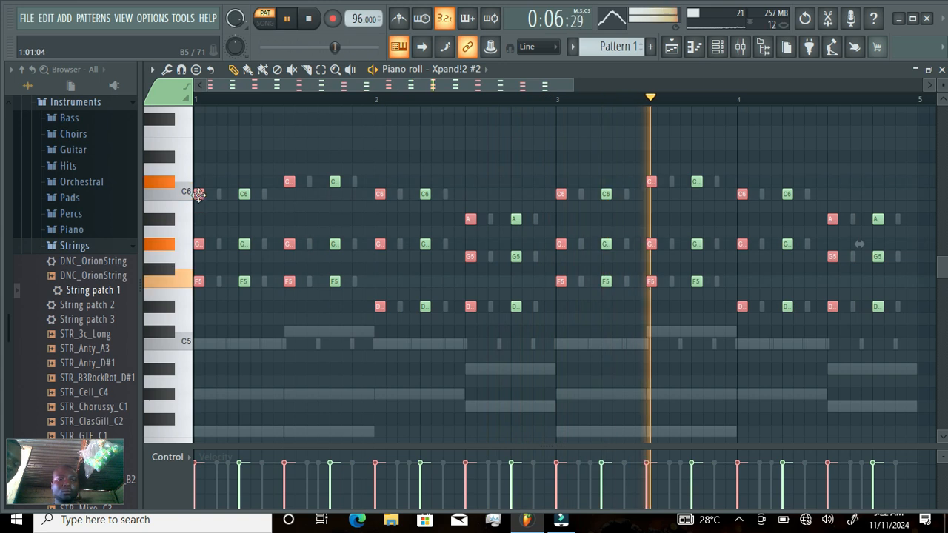
pyautogui.moveTo(199, 194); pyautogui.dragTo(272, 208)
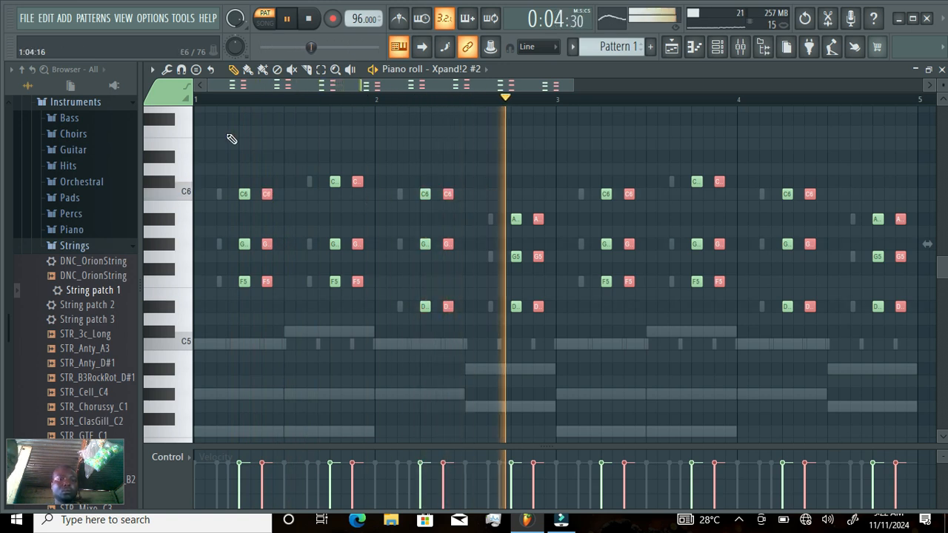
pyautogui.click(151, 69)
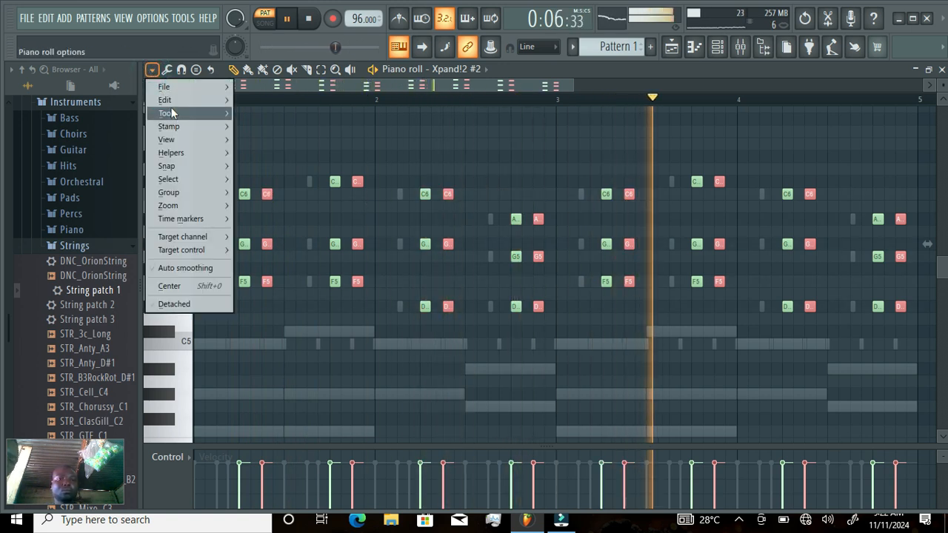
pyautogui.moveTo(172, 100)
pyautogui.click(275, 155)
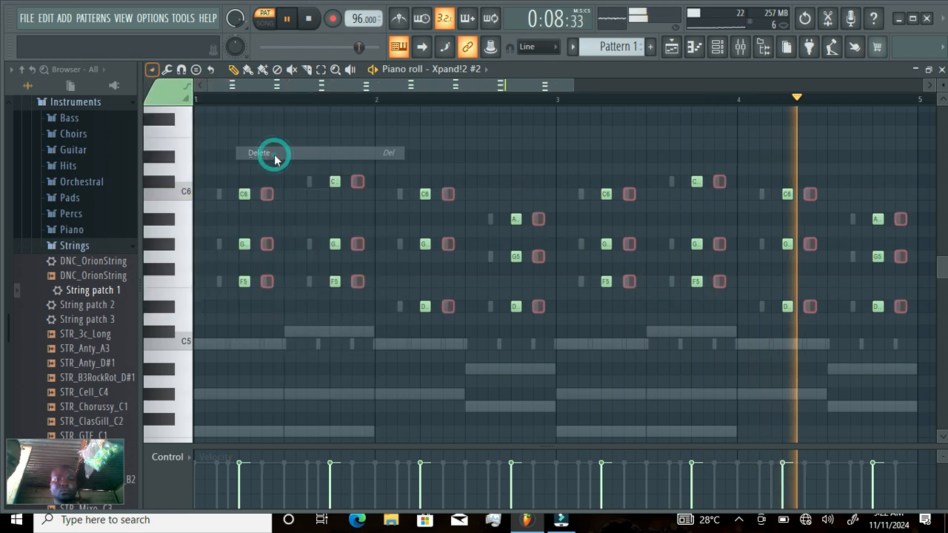
# - Add another Purity channel and load the Tremolo Signal preset from the Slow Synth category
pyautogui.click(717, 47)
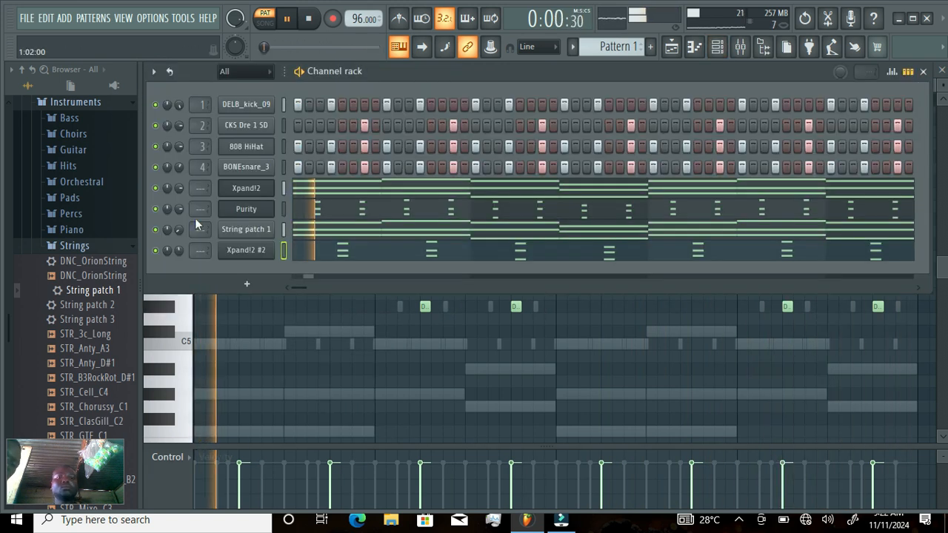
pyautogui.click(249, 284)
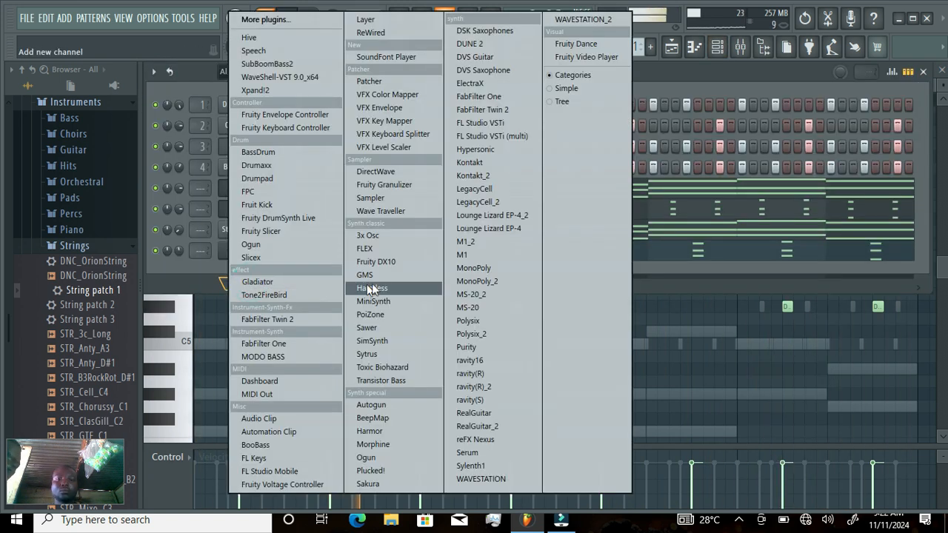
pyautogui.click(461, 348)
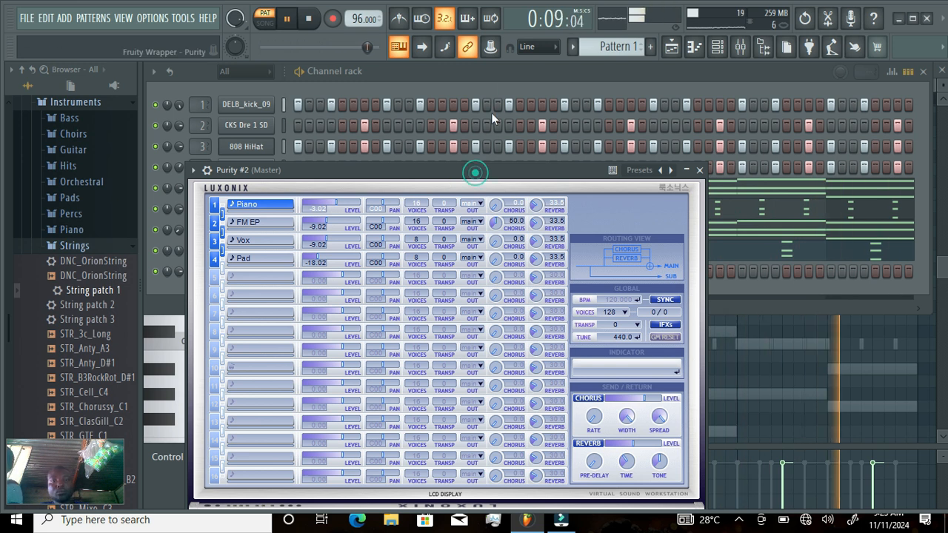
pyautogui.moveTo(475, 173); pyautogui.dragTo(492, 104)
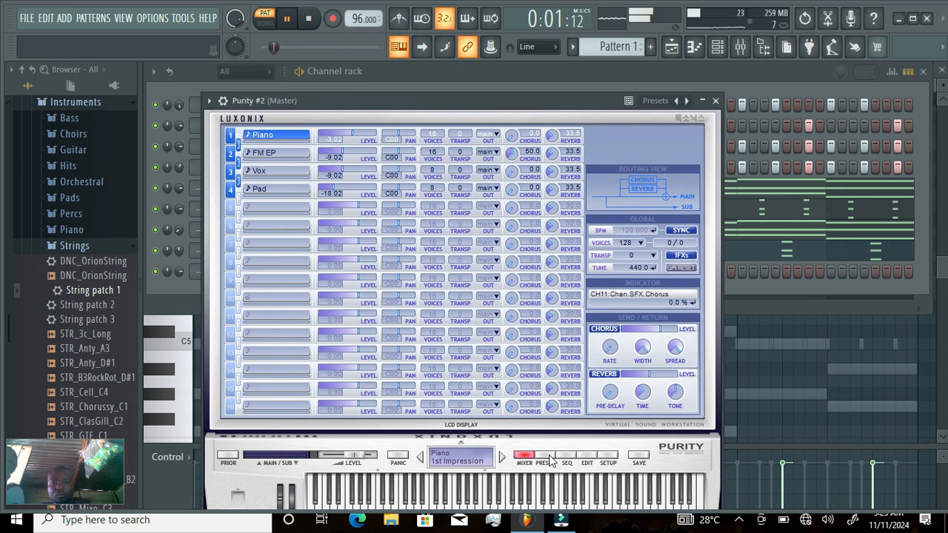
pyautogui.click(548, 458)
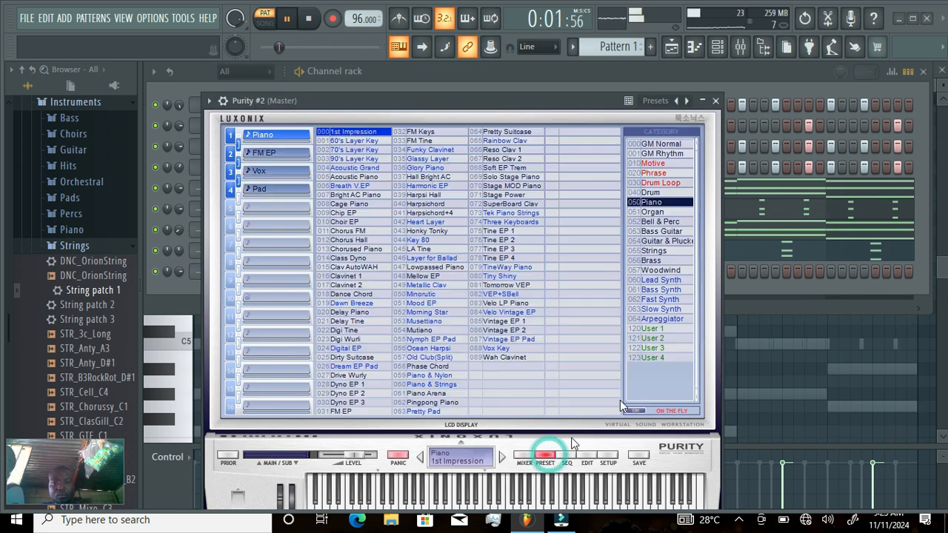
pyautogui.click(662, 308)
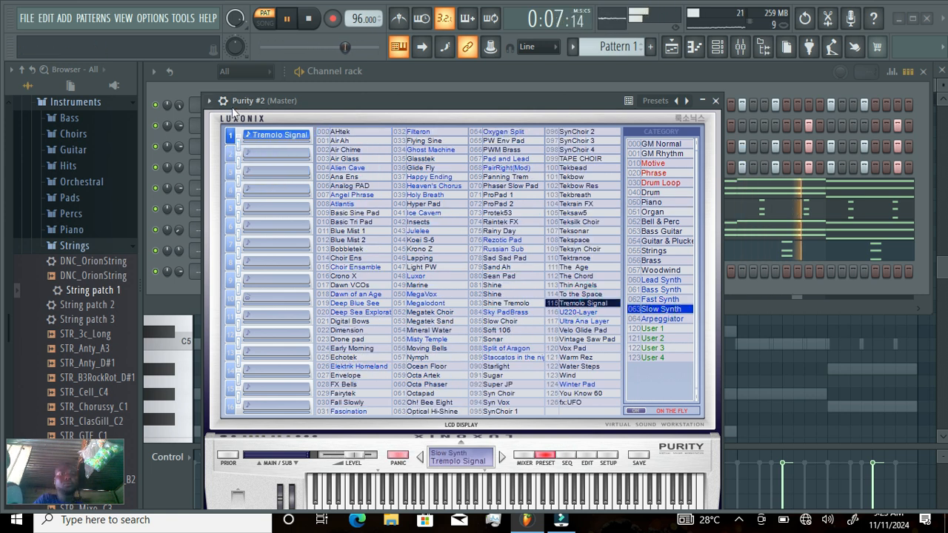
# - In the Purity #2 piano roll, draw two-step notes in bar 1: F4 at steps 1 and 4, G#4 at steps 9 and 12
pyautogui.click(210, 101)
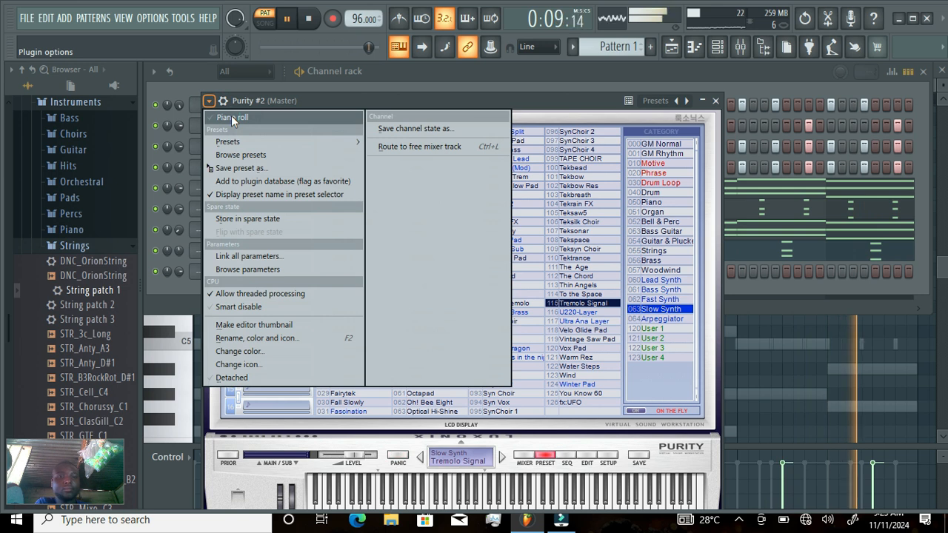
pyautogui.click(231, 119)
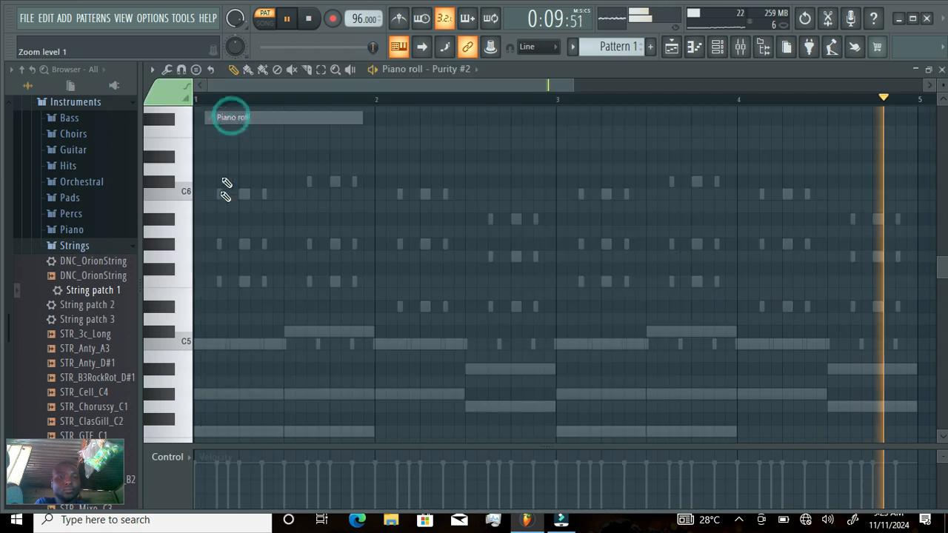
pyautogui.click(198, 432)
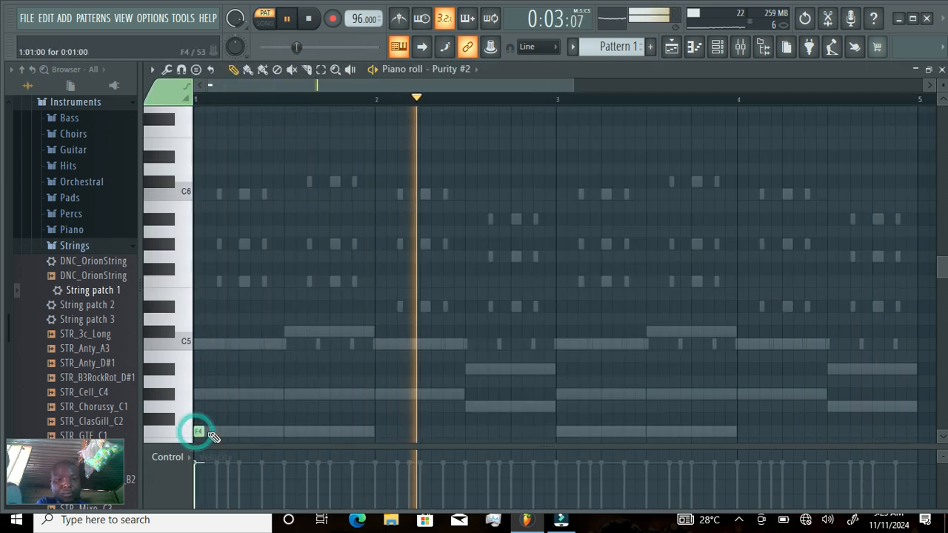
pyautogui.moveTo(205, 432); pyautogui.dragTo(217, 433)
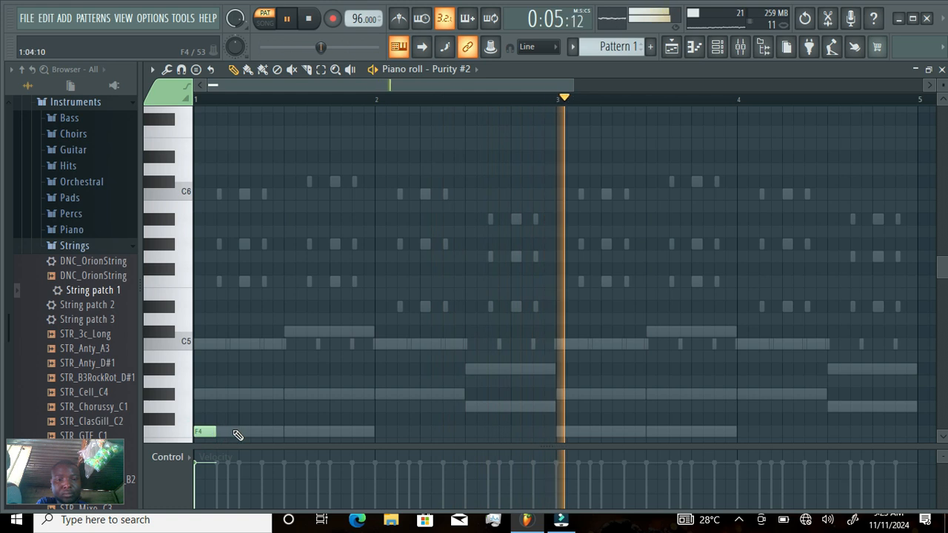
pyautogui.click(230, 432)
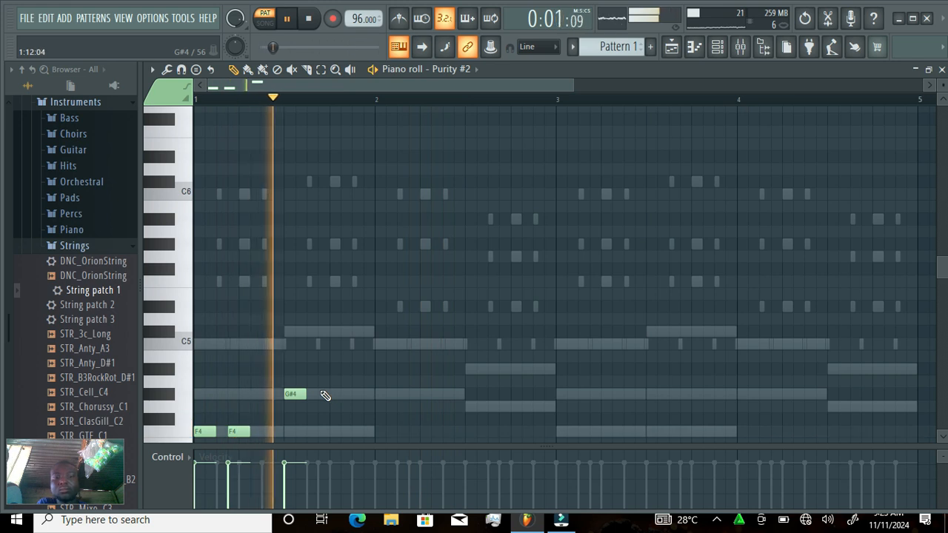
pyautogui.click(322, 394)
# - Continue the two-step notes in bar 2 with D#4 at steps 1 and 4 and G4 at steps 9 and 12
pyautogui.click(377, 393)
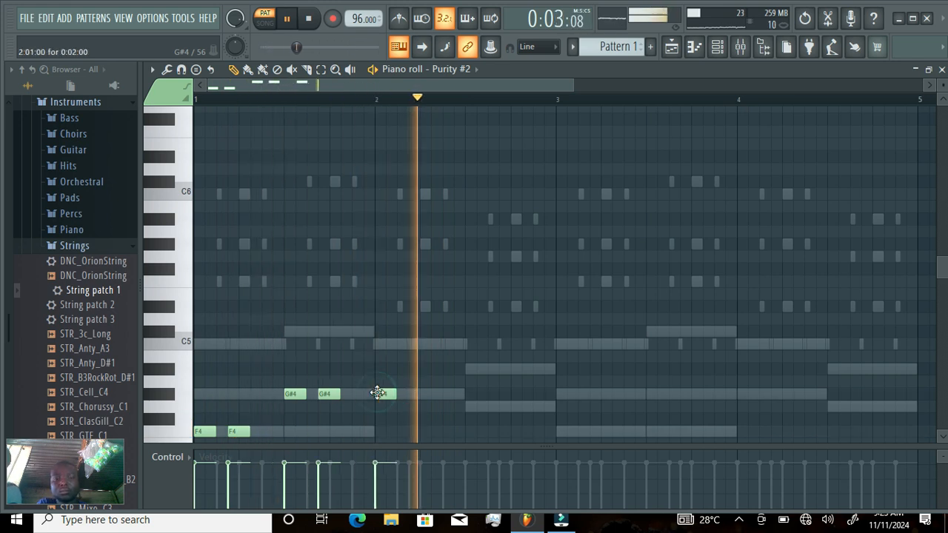
pyautogui.moveTo(378, 393)
pyautogui.mouseDown()
pyautogui.moveTo(363, 470)
pyautogui.moveTo(383, 387)
pyautogui.mouseUp()
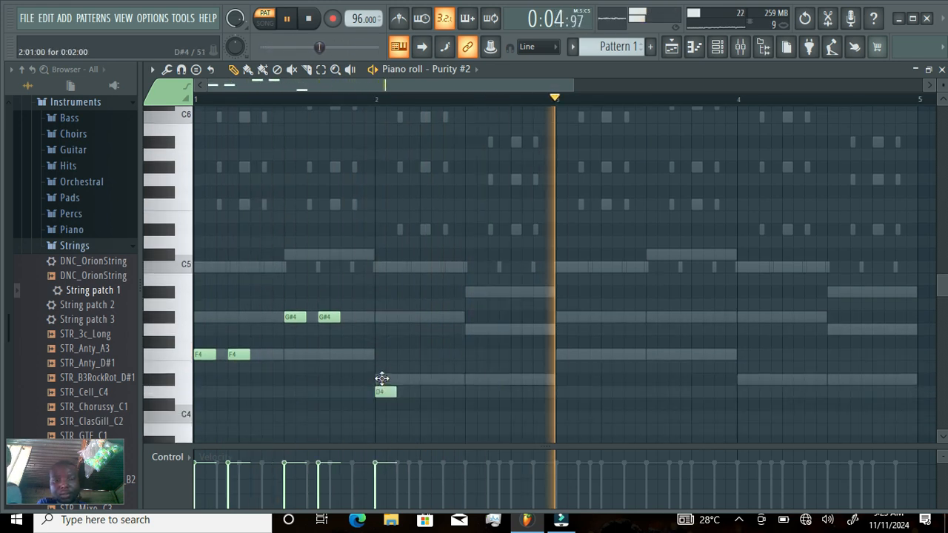
pyautogui.click(413, 380)
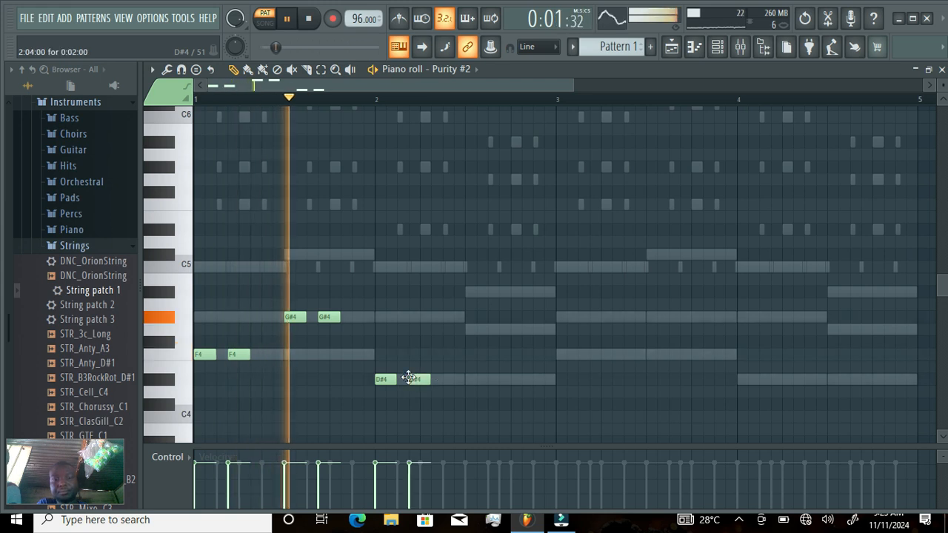
pyautogui.click(469, 329)
pyautogui.click(503, 330)
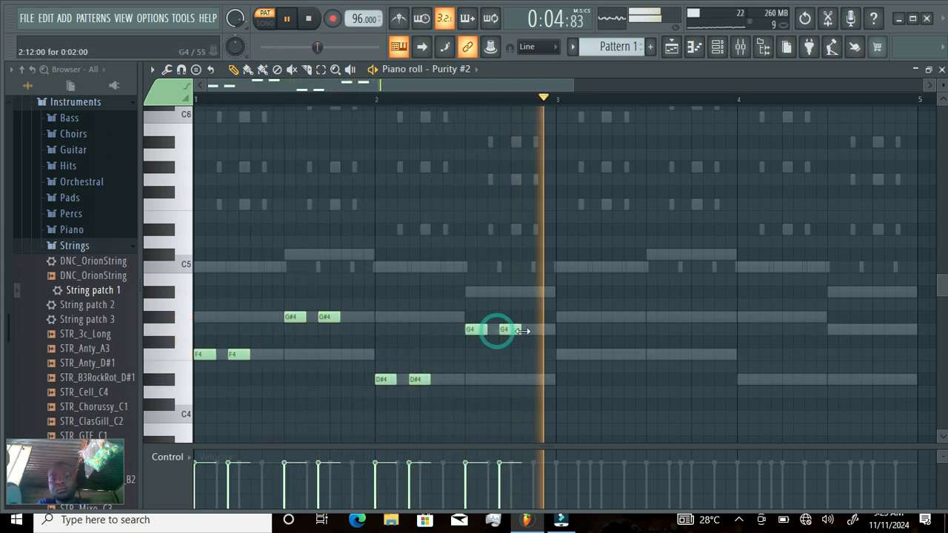
# - Repeat the two-bar synth line in bars 3 and 4 with paired F4, G#4, D#4 and G4 notes
pyautogui.click(557, 354)
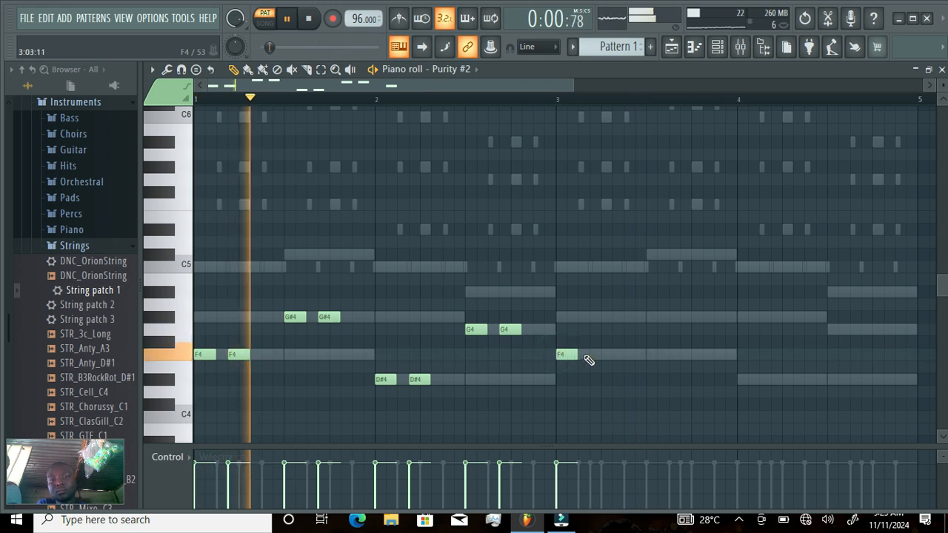
pyautogui.click(590, 354)
pyautogui.click(650, 318)
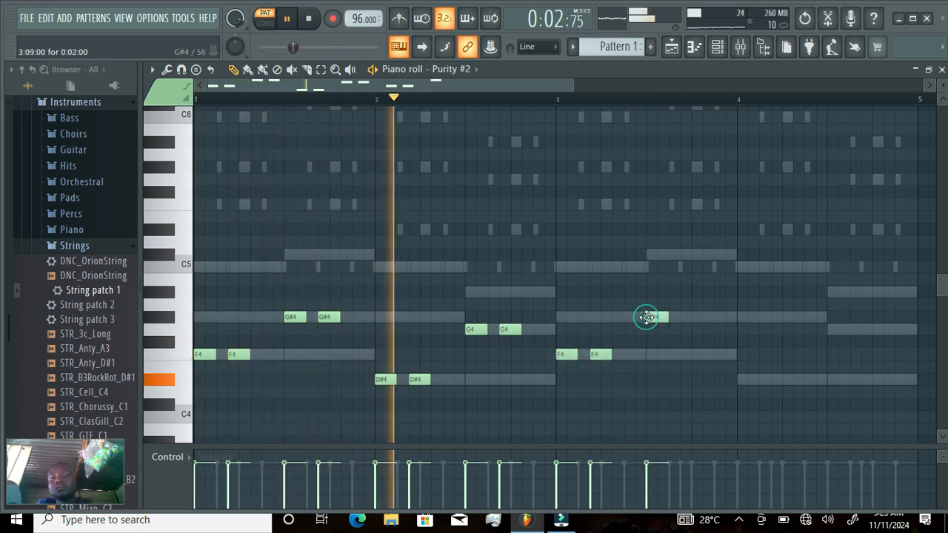
pyautogui.click(681, 318)
pyautogui.click(740, 380)
pyautogui.click(776, 379)
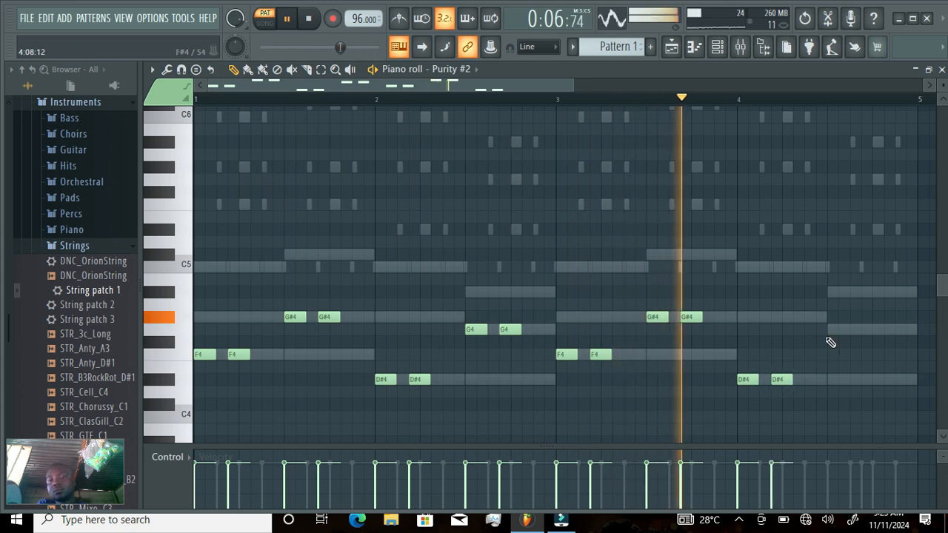
pyautogui.click(831, 331)
pyautogui.click(865, 330)
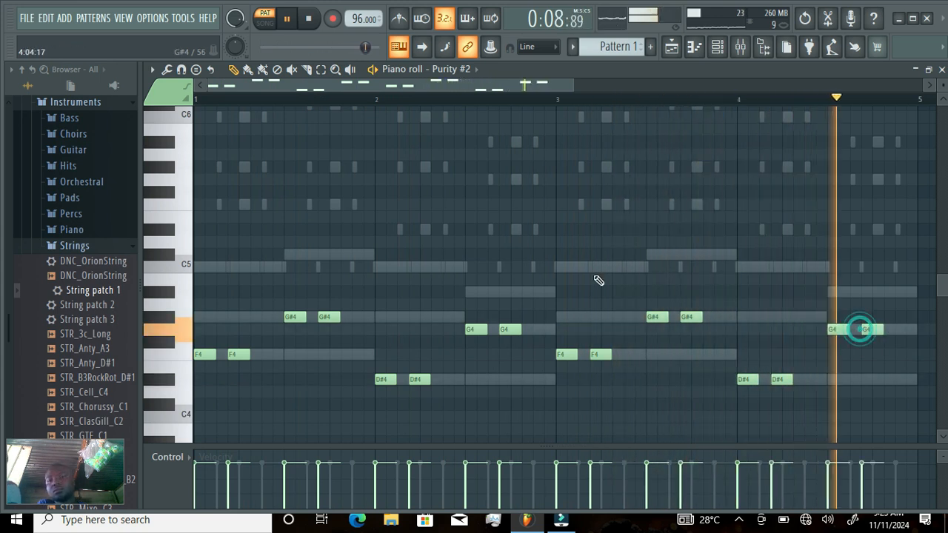
# - Set the Purity #2 channel volume to 36% and add a third Purity channel
pyautogui.click(718, 47)
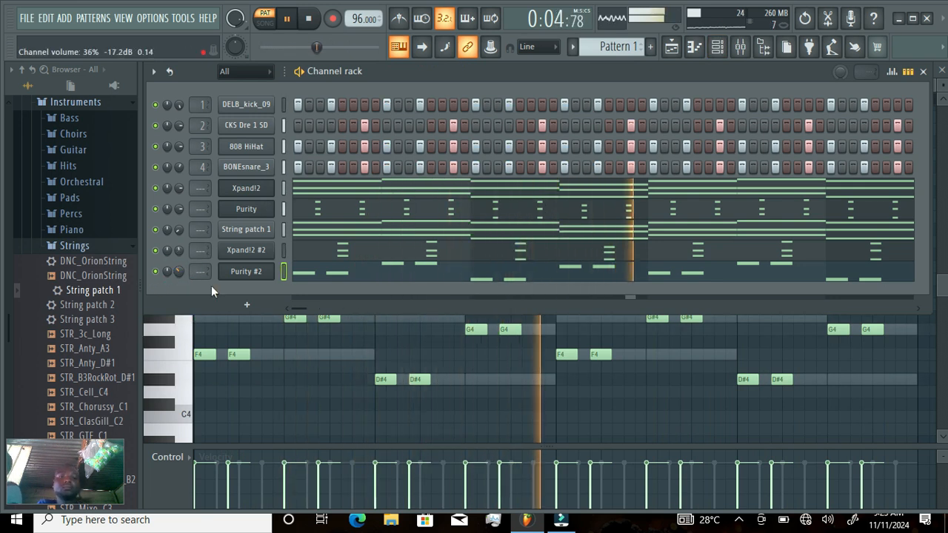
pyautogui.click(247, 306)
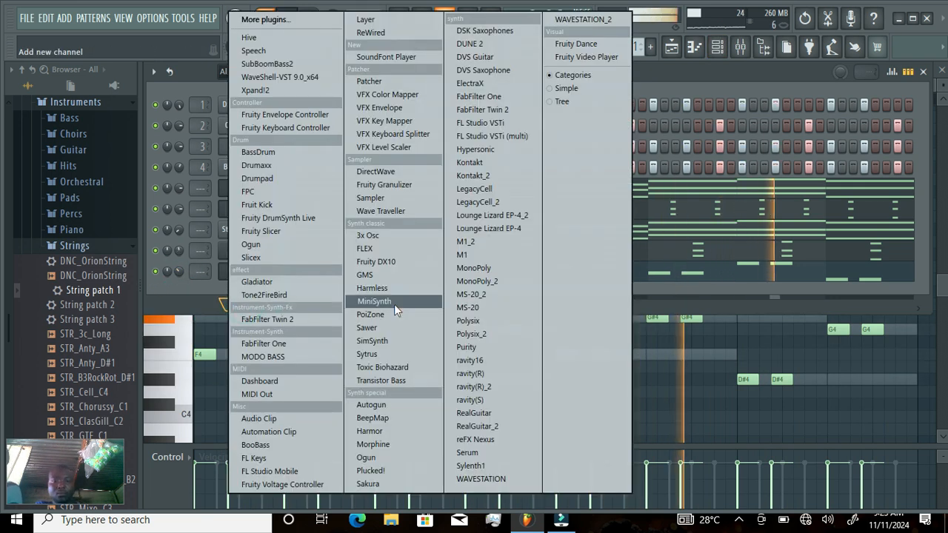
pyautogui.click(468, 348)
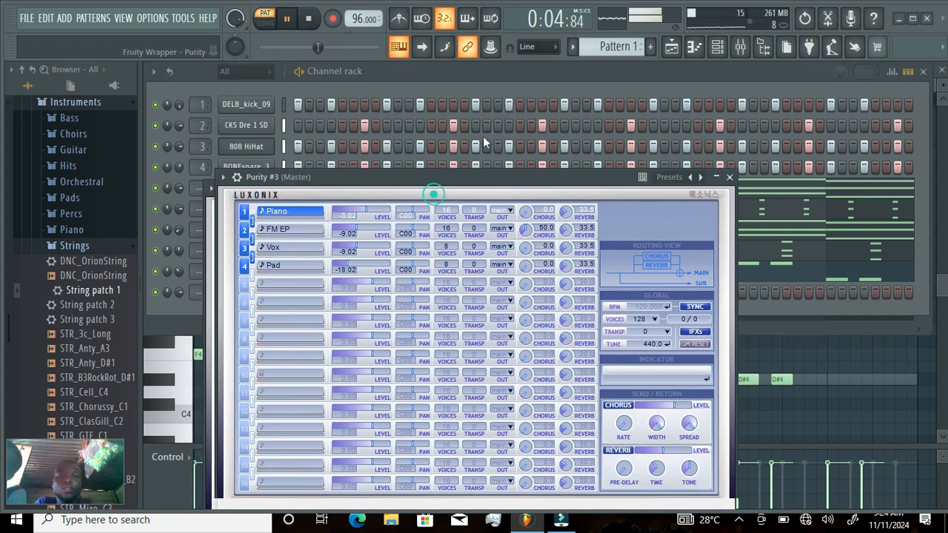
pyautogui.moveTo(435, 189); pyautogui.dragTo(500, 99)
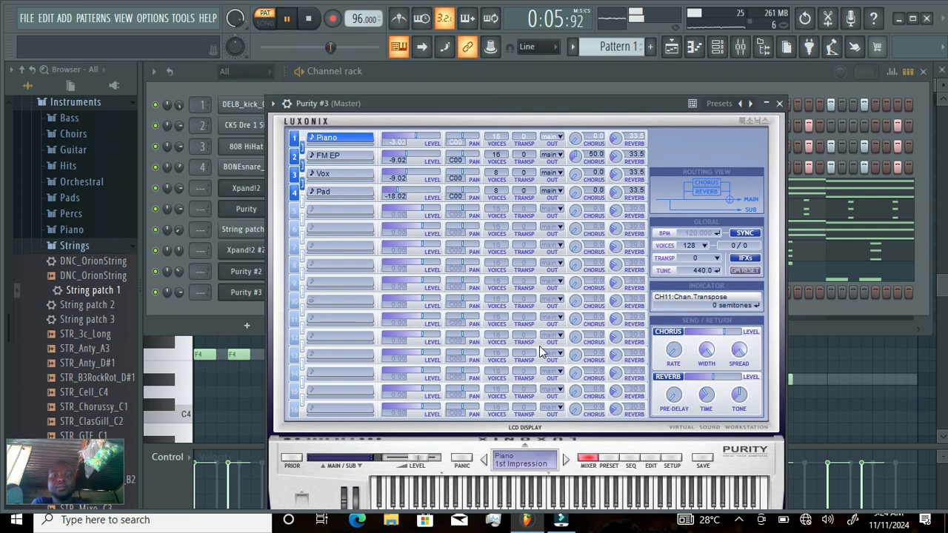
# - Load the Echo Drops preset from the GM Normal category in Purity #3
pyautogui.click(609, 459)
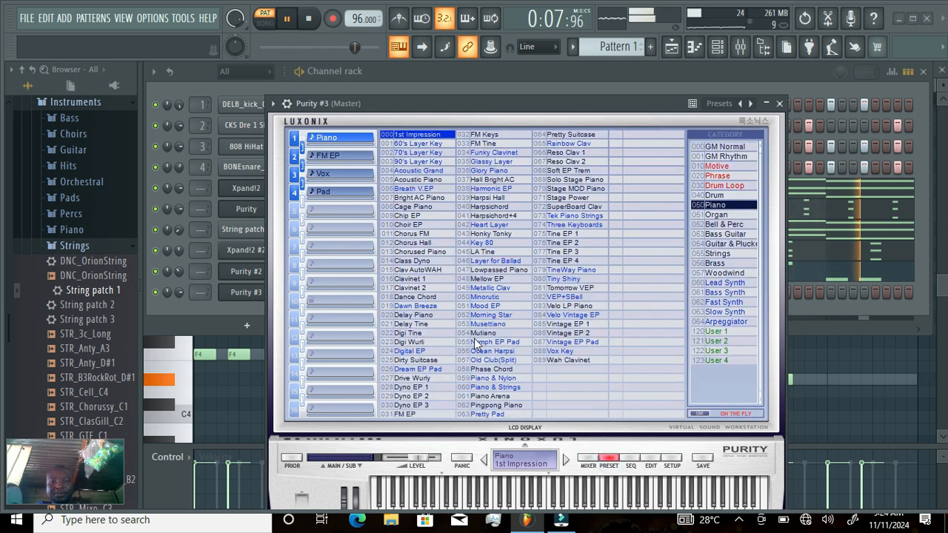
pyautogui.click(719, 283)
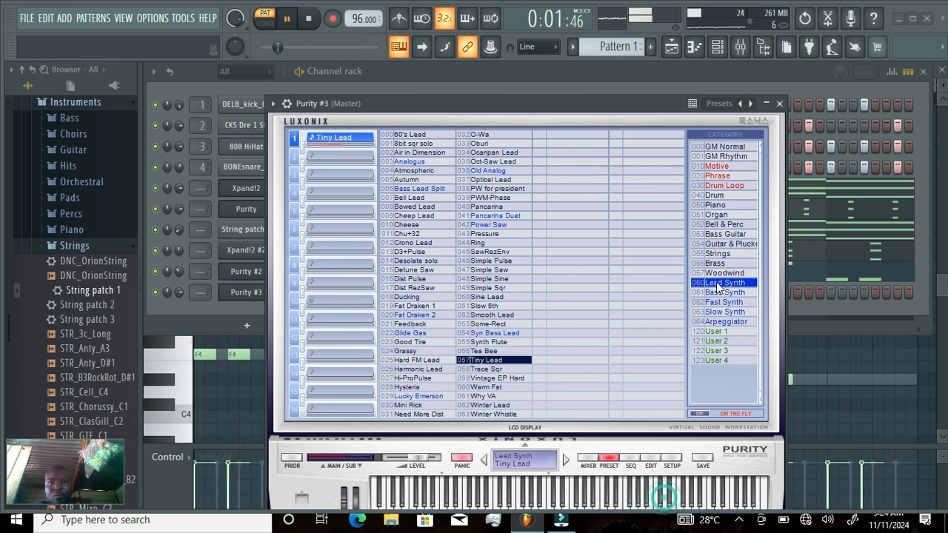
pyautogui.click(723, 147)
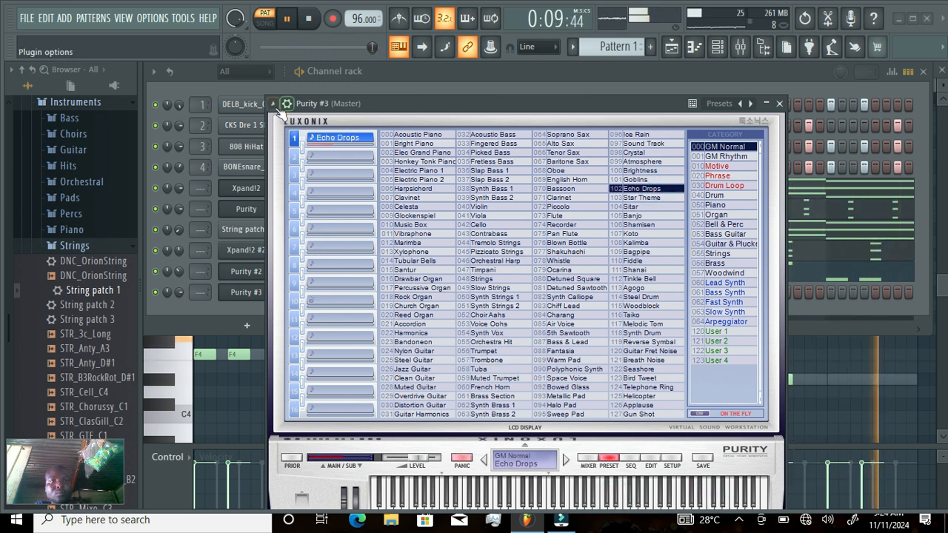
# - Place a two-step C5 note at step 7 of each of the four bars in Purity #3's piano roll
pyautogui.click(274, 105)
pyautogui.click(300, 118)
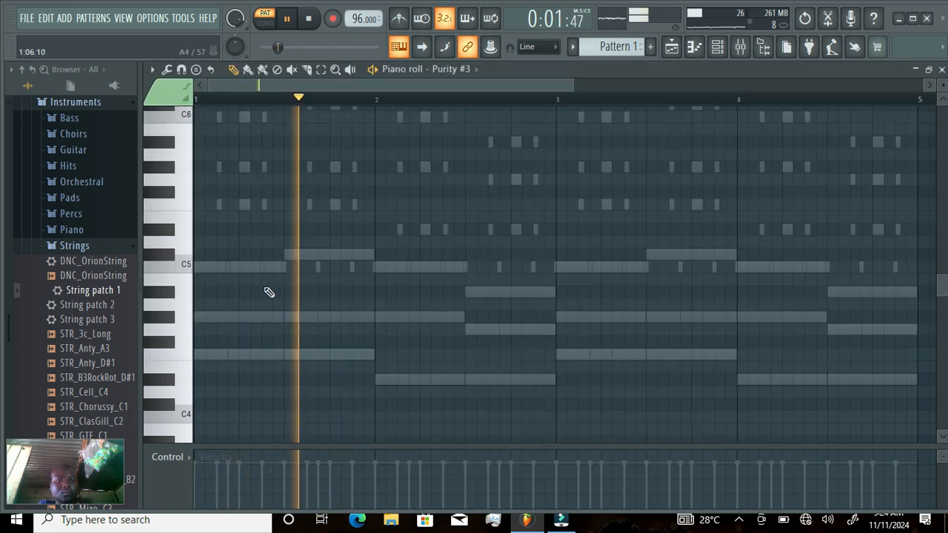
pyautogui.click(270, 268)
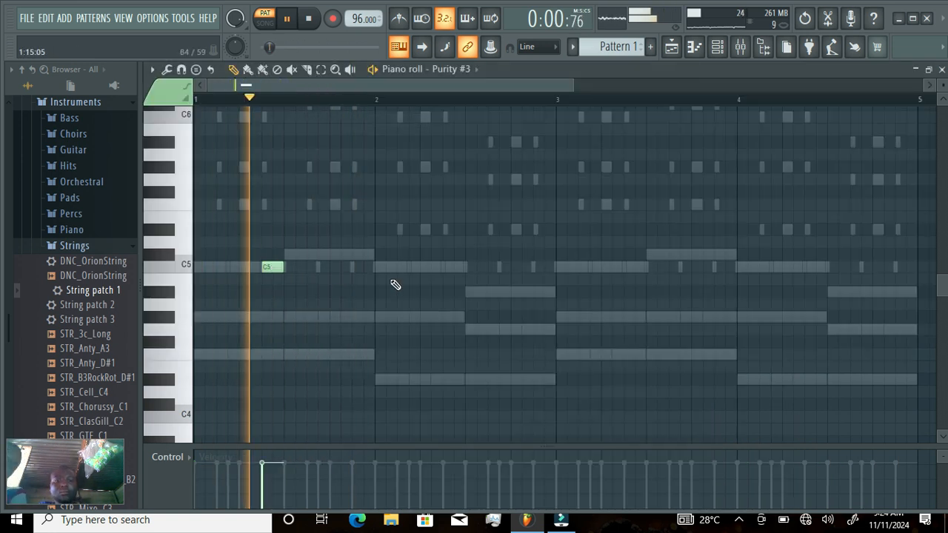
pyautogui.click(445, 269)
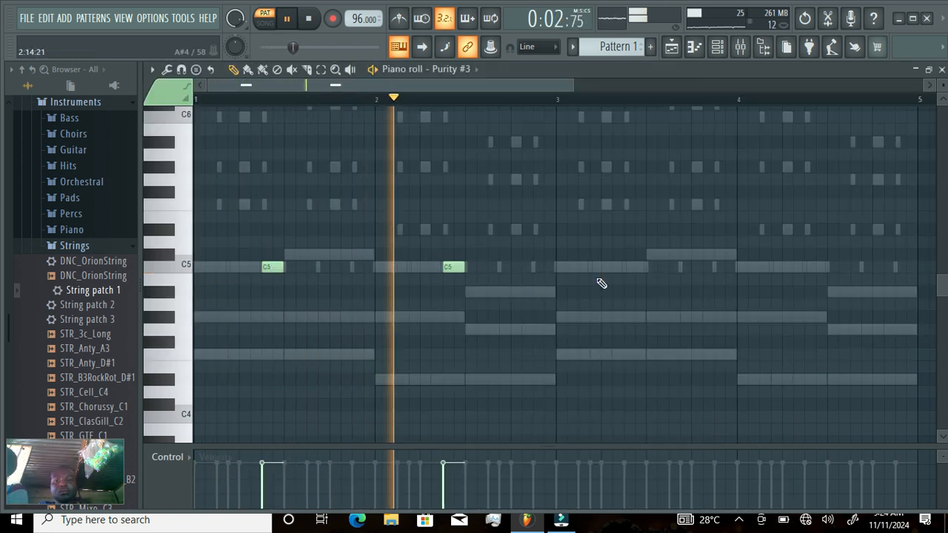
pyautogui.click(627, 267)
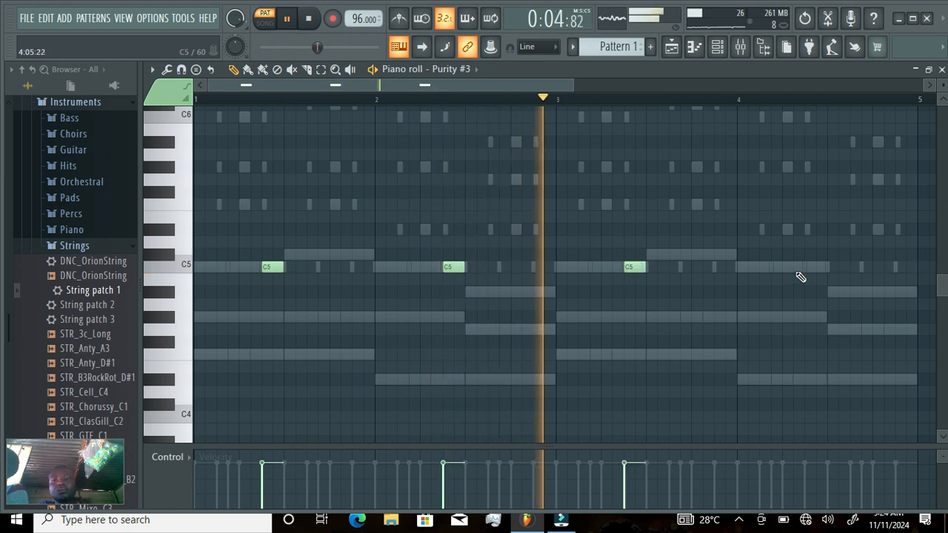
pyautogui.click(812, 268)
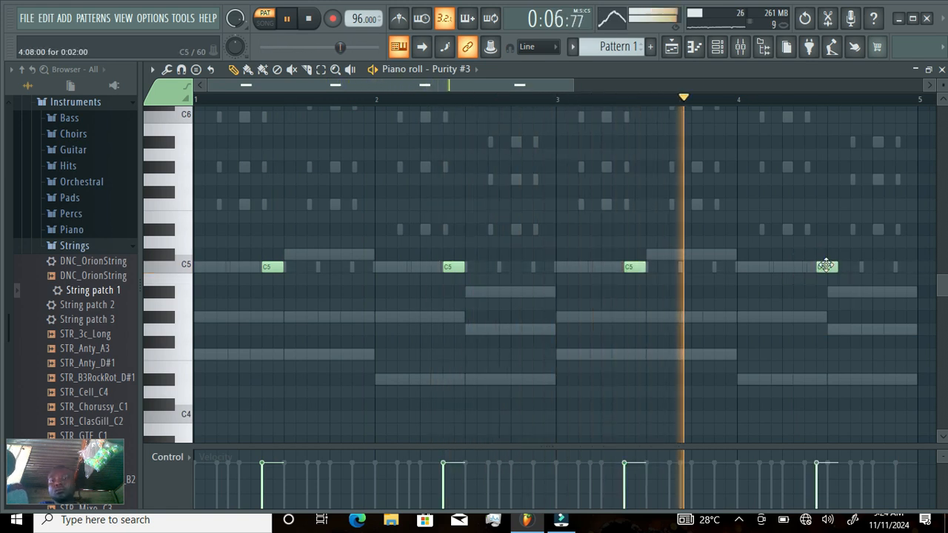
# - Lower the Purity #3 channel volume and add a fourth Purity channel
pyautogui.click(718, 46)
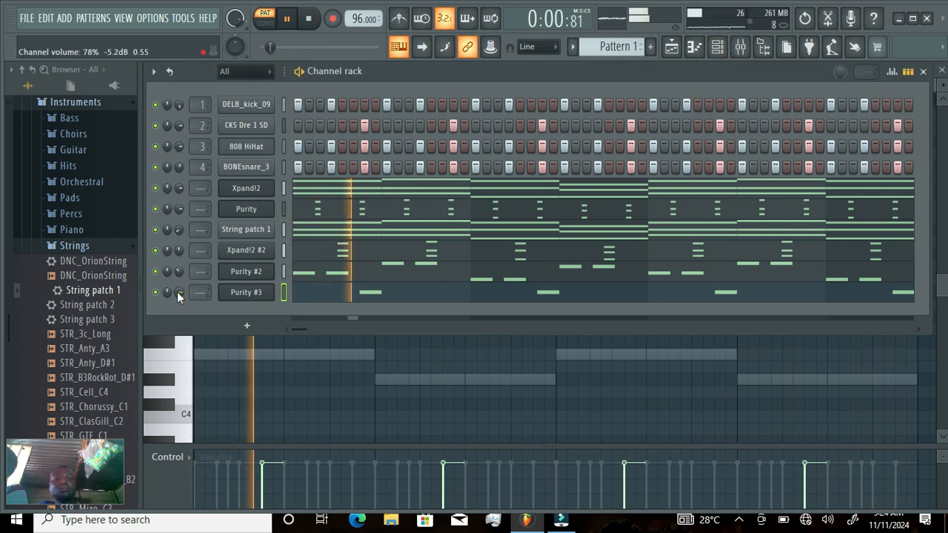
pyautogui.moveTo(177, 292); pyautogui.dragTo(177, 311)
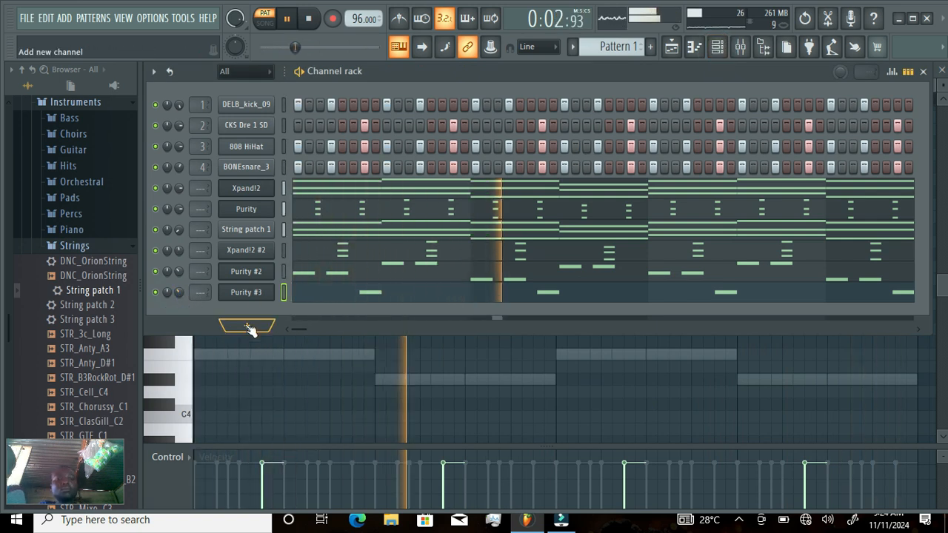
pyautogui.click(249, 327)
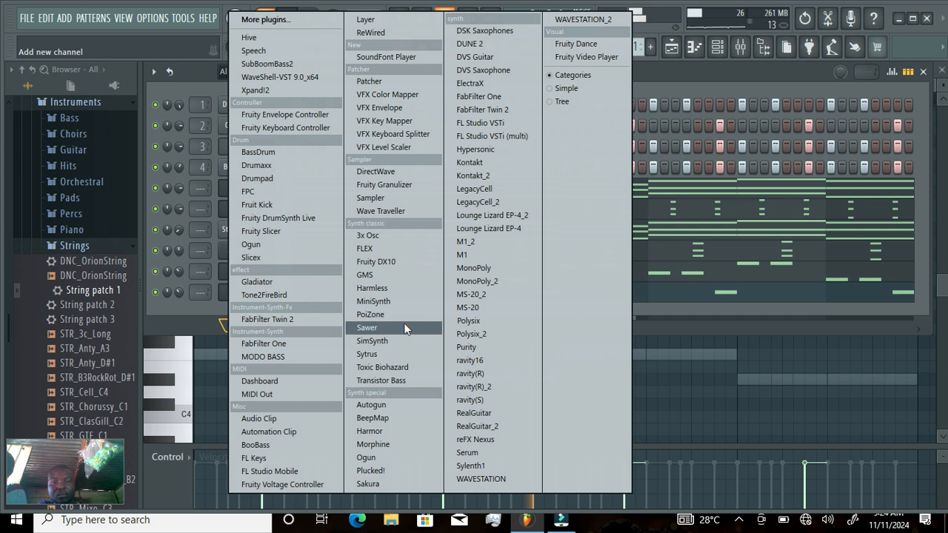
pyautogui.click(466, 348)
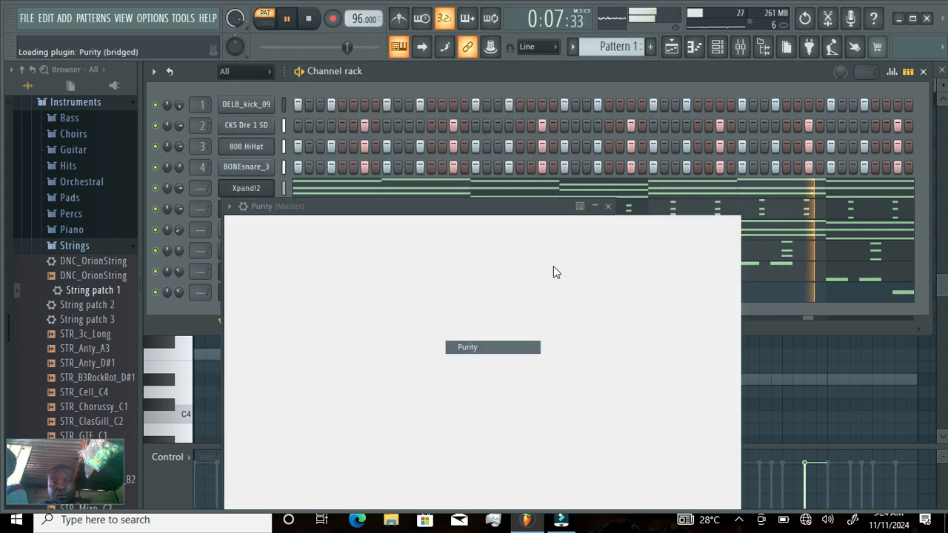
pyautogui.moveTo(497, 212); pyautogui.dragTo(516, 126)
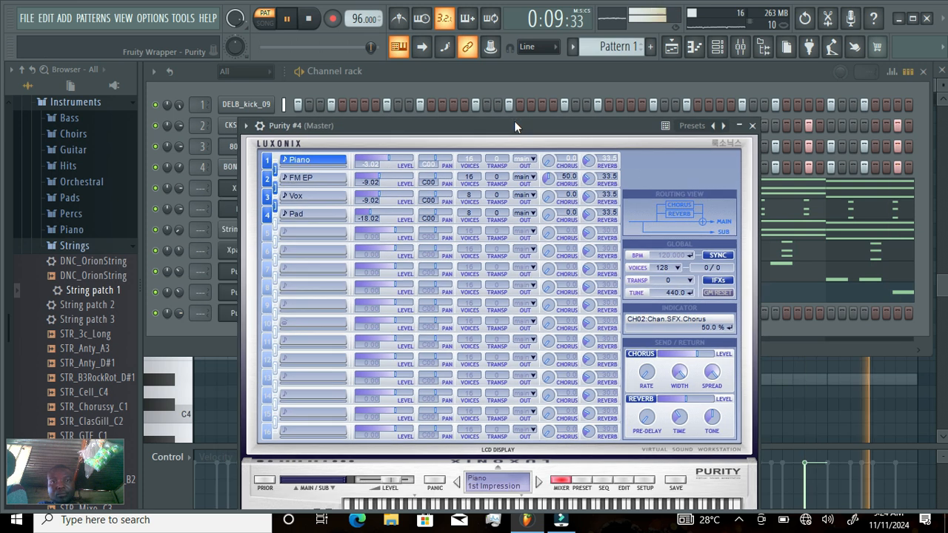
# - Load the Karimba preset from the Bell & Perc category in Purity #4
pyautogui.click(583, 475)
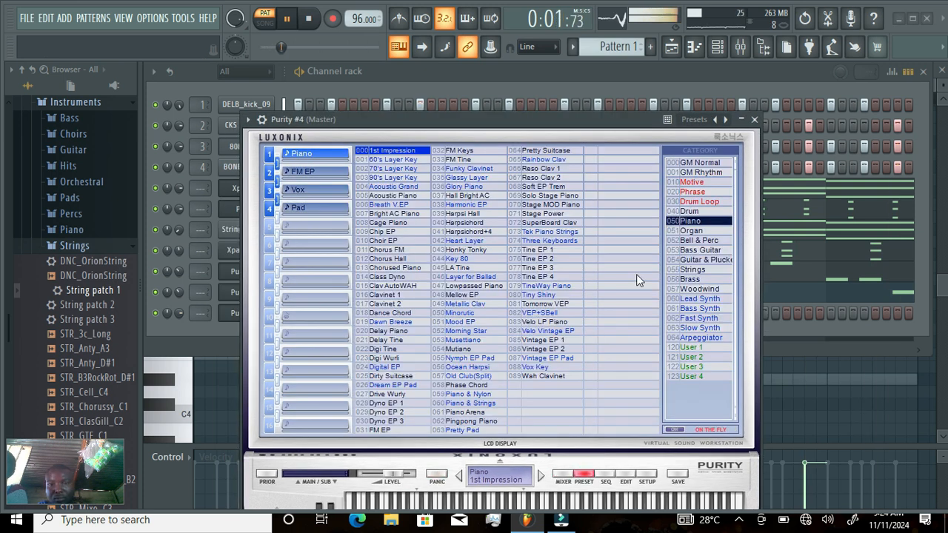
pyautogui.click(689, 241)
pyautogui.click(394, 430)
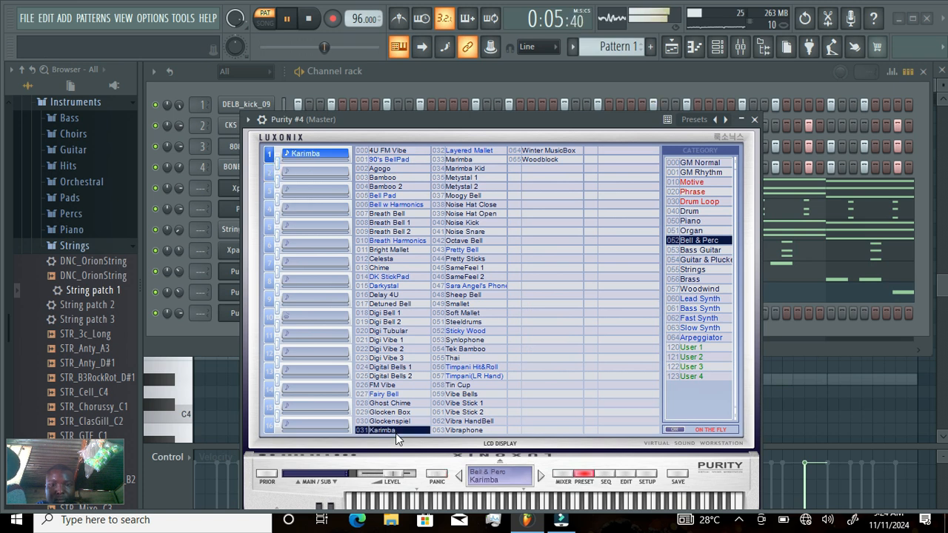
# - Start Purity #4's bar 1 with one-step notes, F4 at steps 1 and 3 and C5 at steps 2 and 4
pyautogui.click(248, 120)
pyautogui.click(268, 136)
pyautogui.click(199, 356)
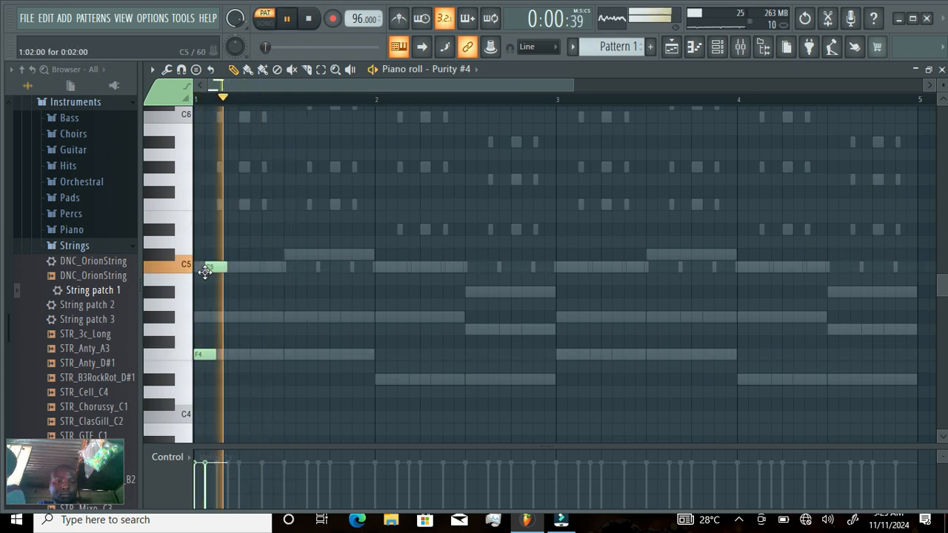
pyautogui.moveTo(212, 349); pyautogui.dragTo(202, 353)
pyautogui.press('space')
pyautogui.press('space')
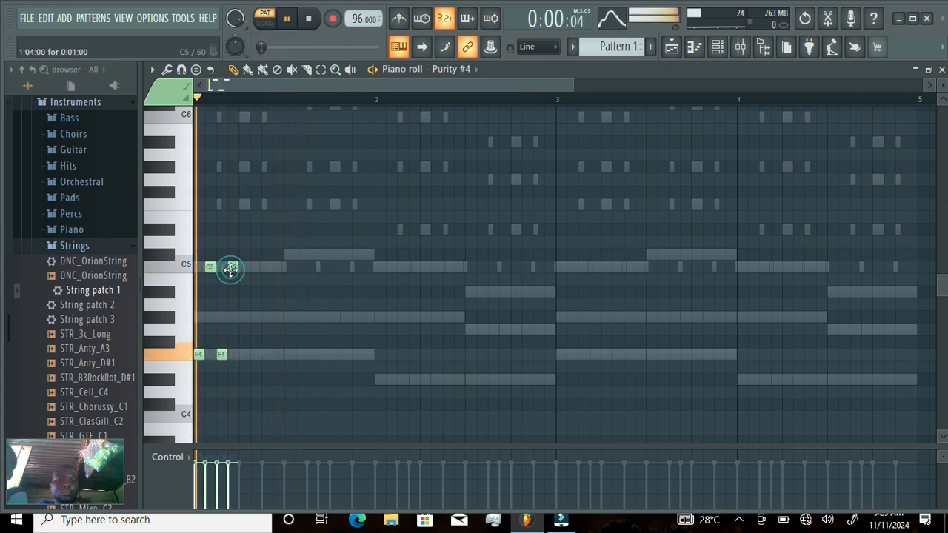
pyautogui.press('space')
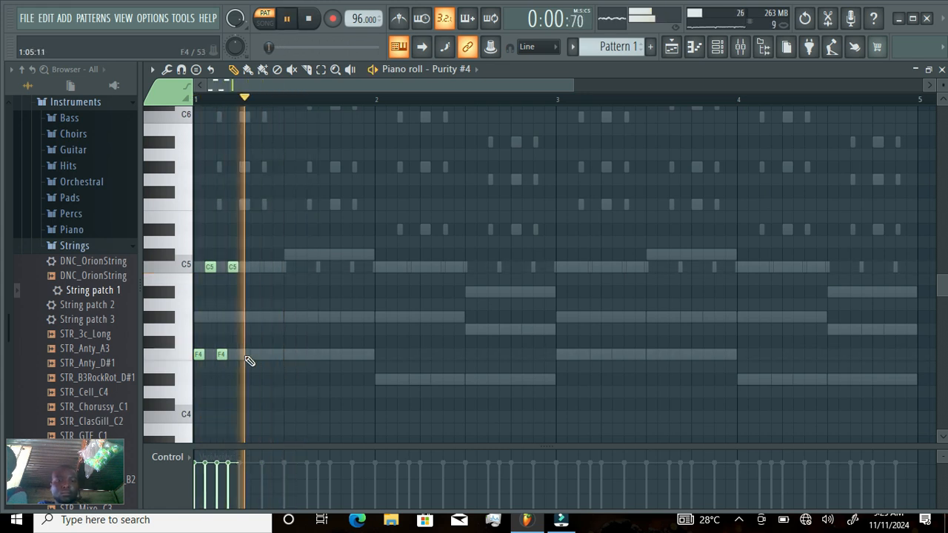
# - Place one-step notes at the start of bar 2, D#4 at steps 1 and 3 and C5 at steps 2 and 4
pyautogui.click(286, 355)
pyautogui.click(299, 256)
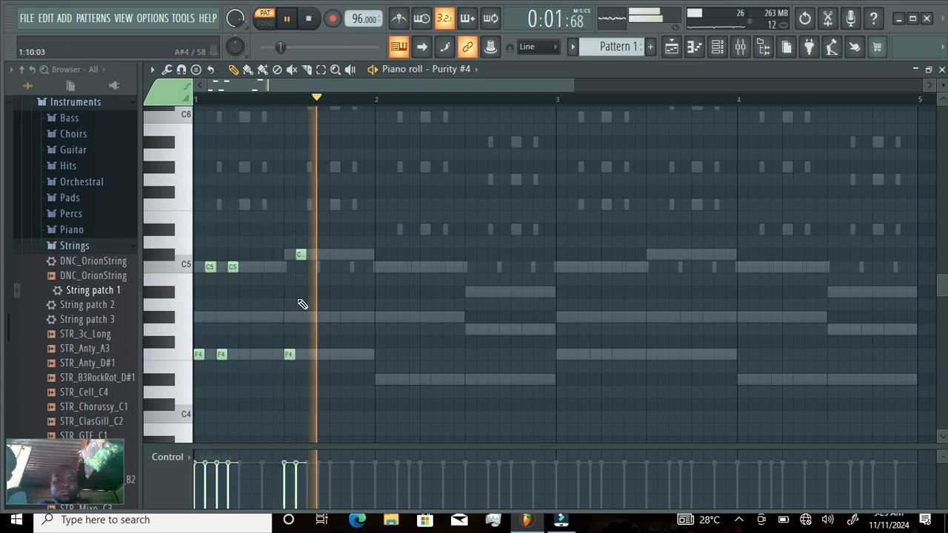
pyautogui.moveTo(289, 355); pyautogui.dragTo(379, 380)
pyautogui.moveTo(298, 255); pyautogui.dragTo(389, 268)
pyautogui.click(398, 380)
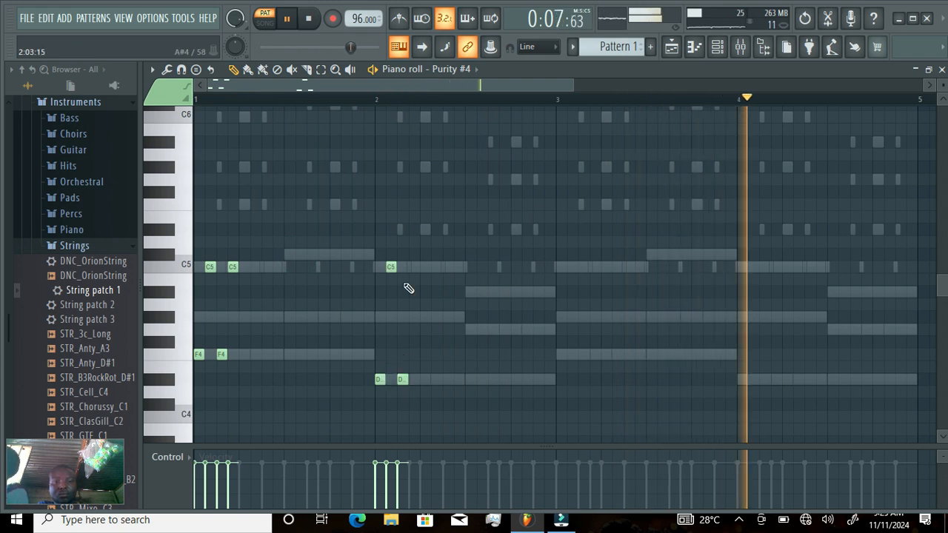
pyautogui.click(412, 266)
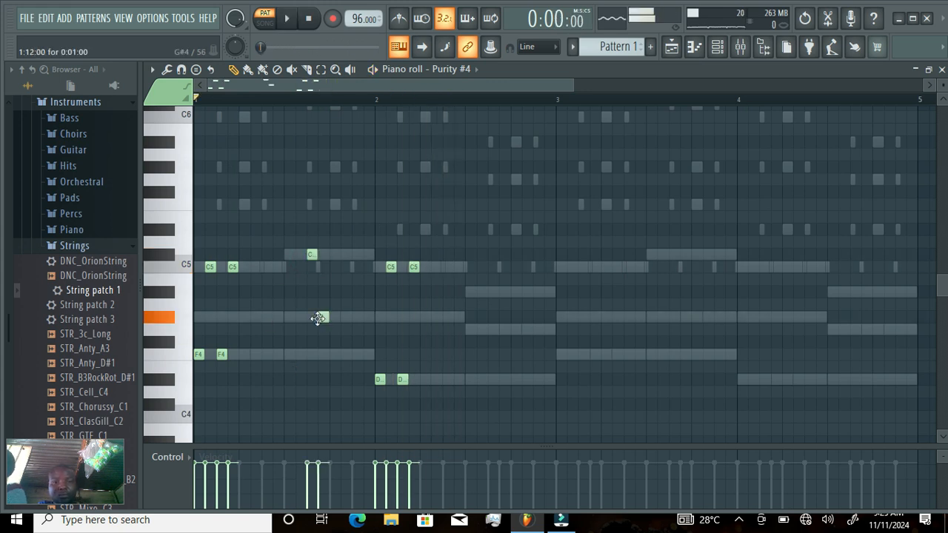
# - Finish bar 1 of the melody with one-step notes F4 at step 13, G#4 at step 15 and C#5 at step 16
pyautogui.click(330, 355)
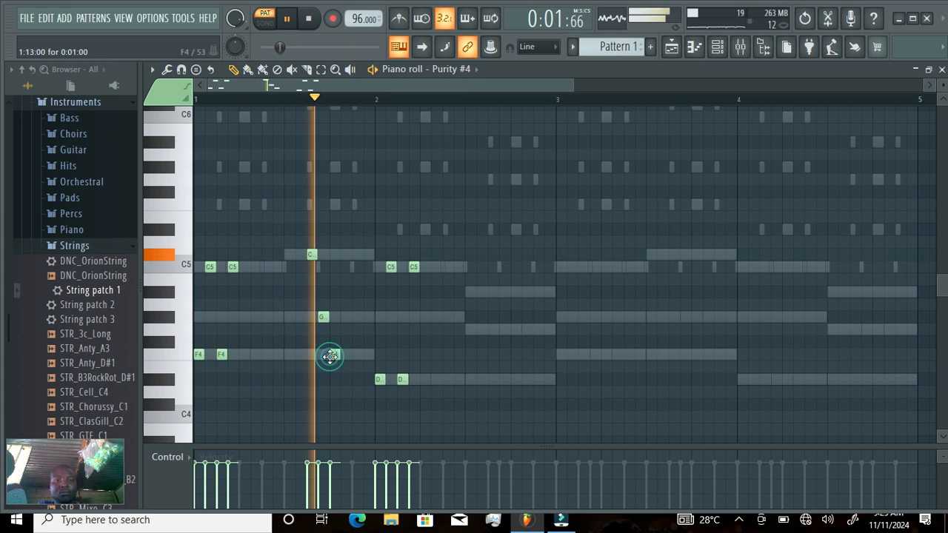
pyautogui.press('space')
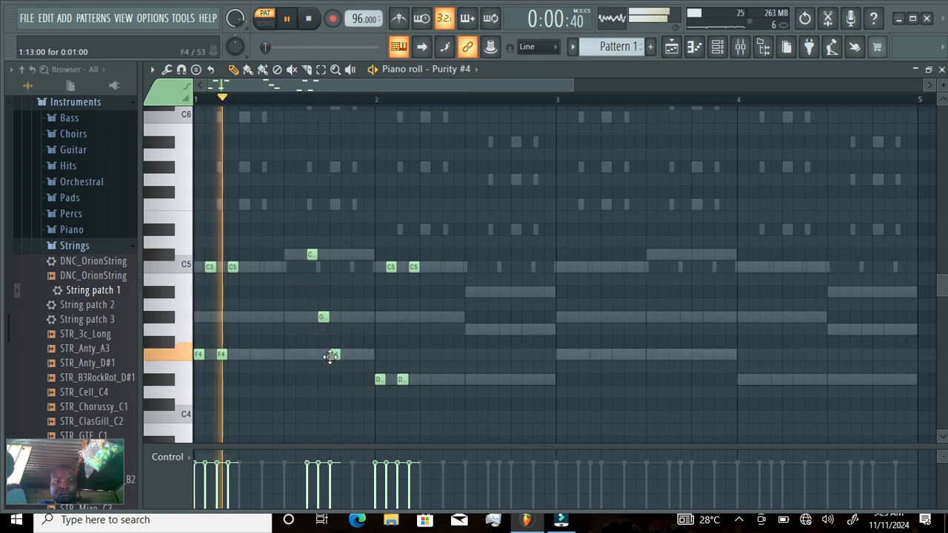
pyautogui.click(357, 317)
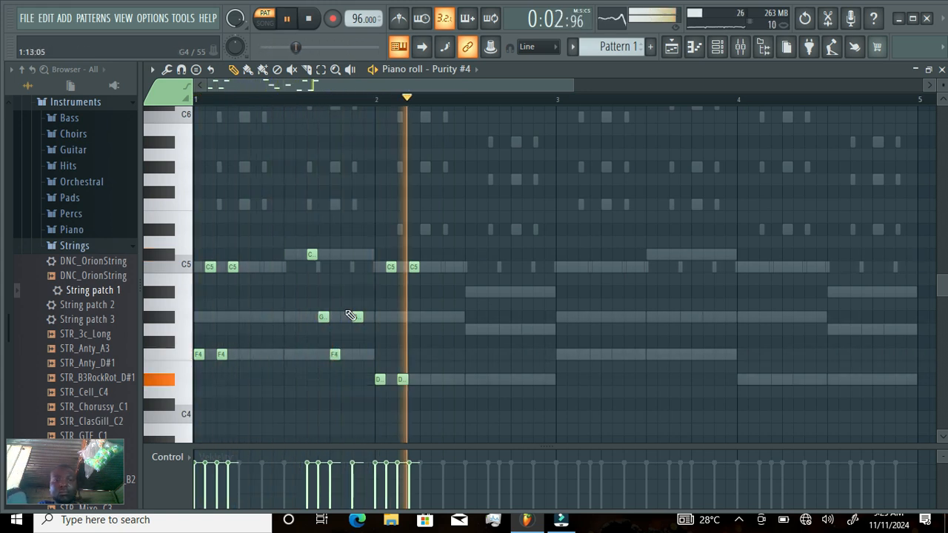
pyautogui.click(356, 254)
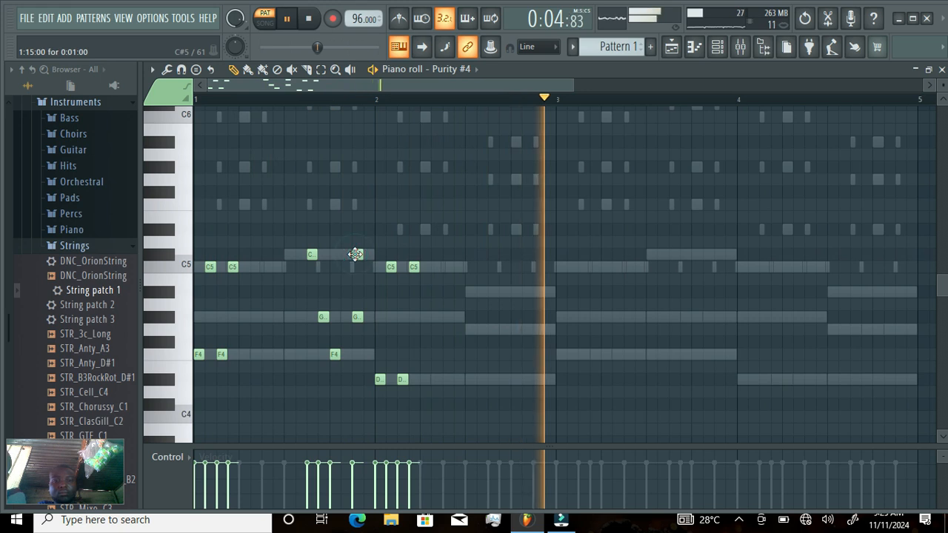
pyautogui.moveTo(356, 254); pyautogui.dragTo(368, 254)
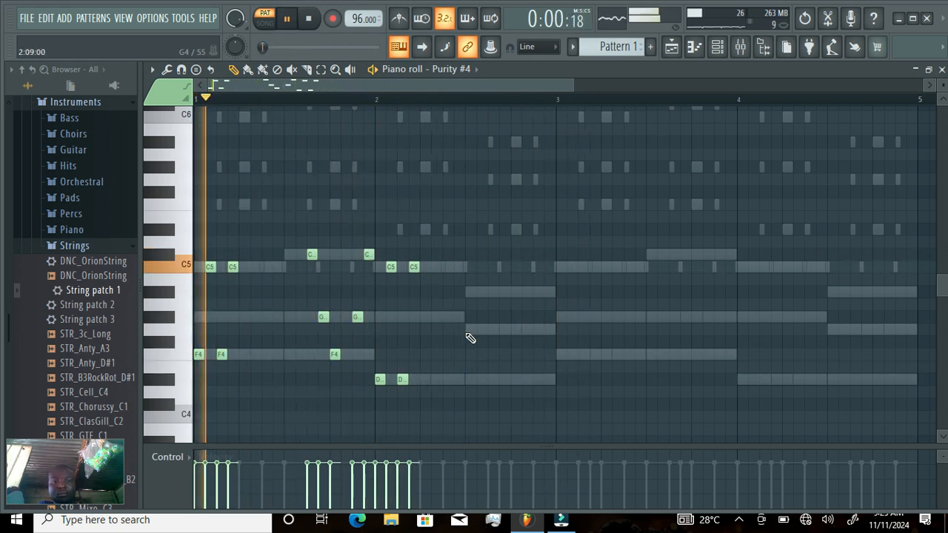
# - Complete bar 2 with one-step notes A#4 at step 11, G4 at 12, D#4 at 13, G4 at 15 and A#4 at 16
pyautogui.click(490, 292)
pyautogui.click(501, 328)
pyautogui.click(513, 380)
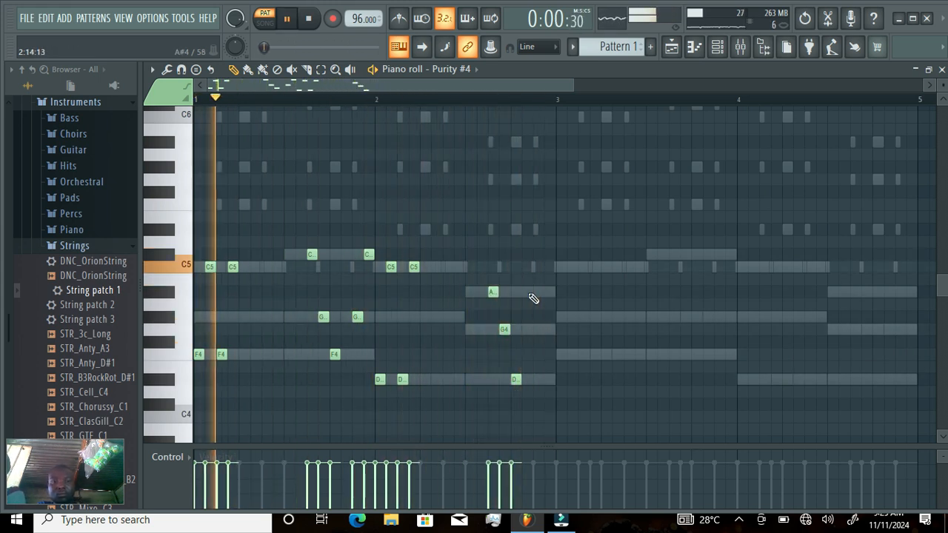
pyautogui.click(533, 329)
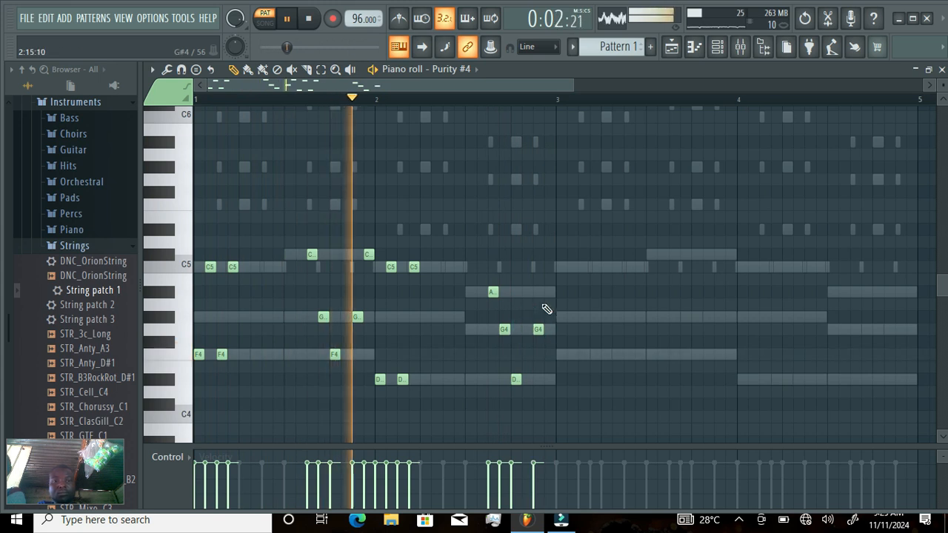
pyautogui.click(546, 292)
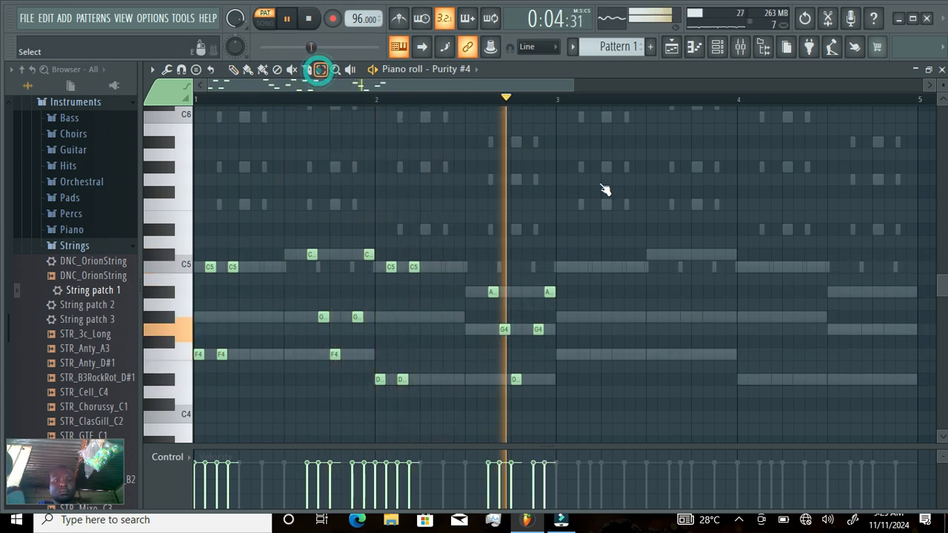
# - Transpose the whole two-bar Purity #4 melody up one octave and duplicate it into bars 3 and 4
pyautogui.moveTo(561, 154); pyautogui.dragTo(173, 456)
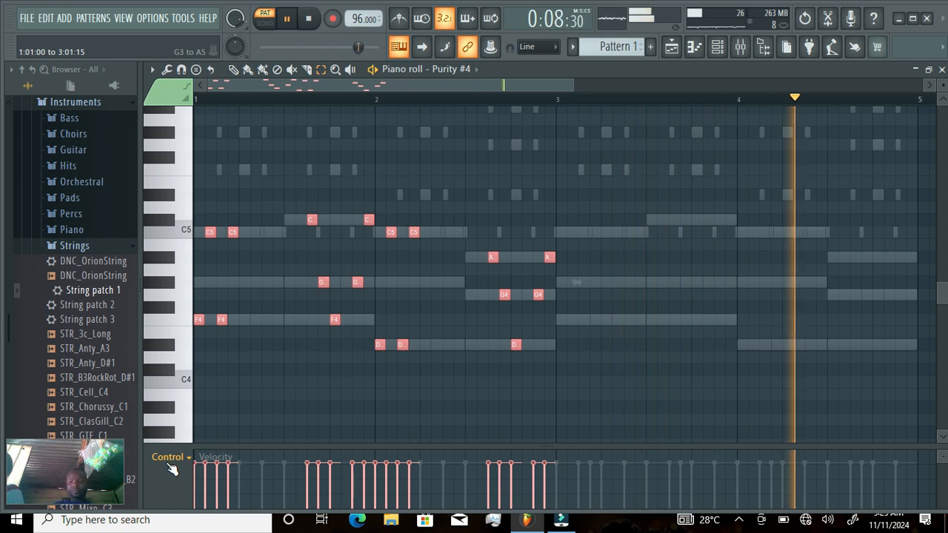
pyautogui.hotkey('ctrl', 'Up')
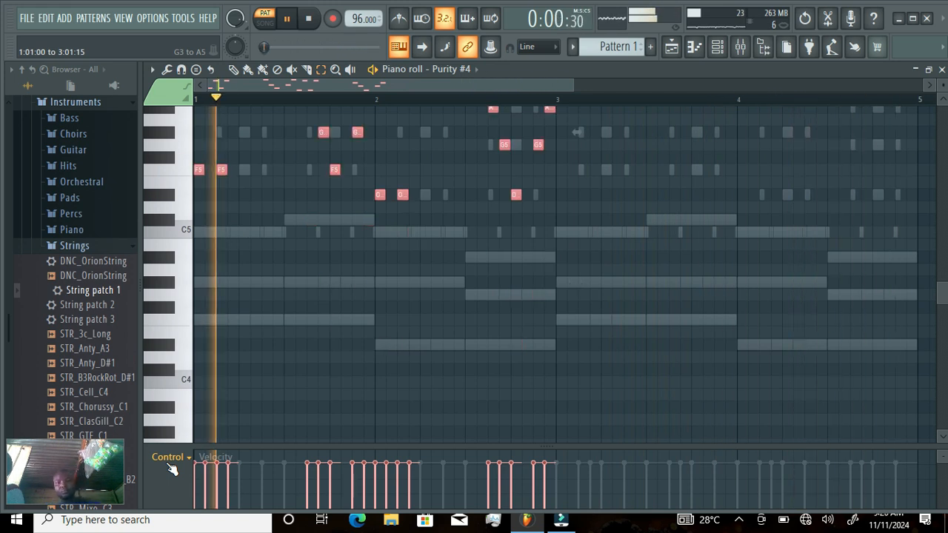
pyautogui.hotkey('ctrl', 'b')
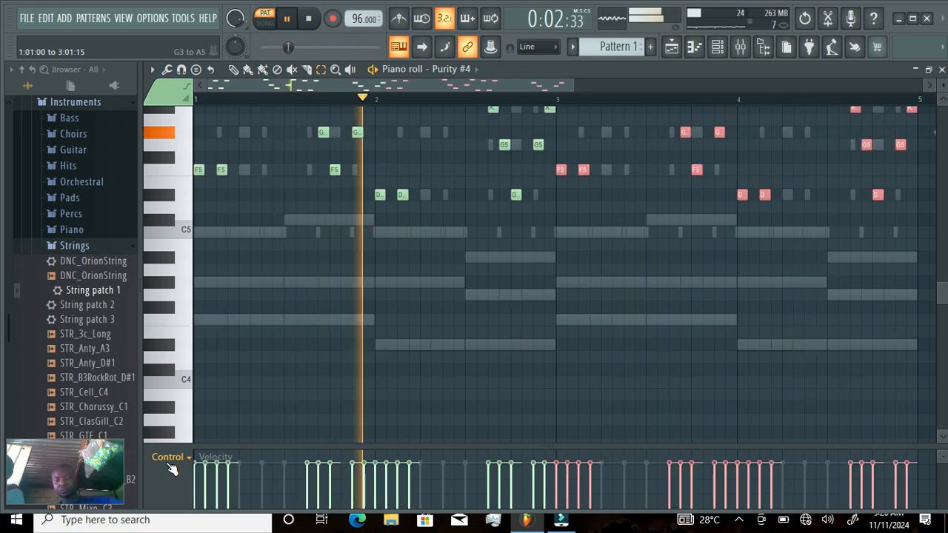
pyautogui.click(234, 71)
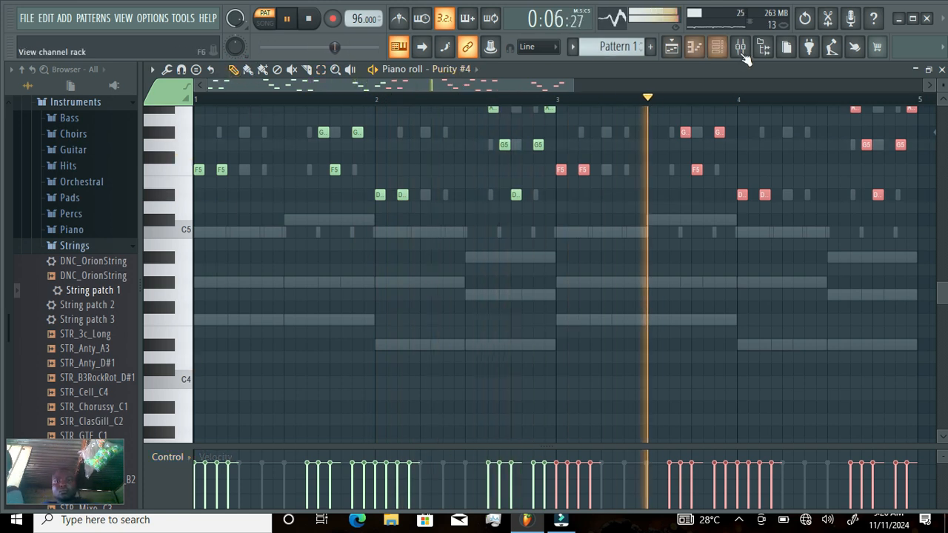
# - Set the Purity #4 channel volume to 41%
pyautogui.click(717, 49)
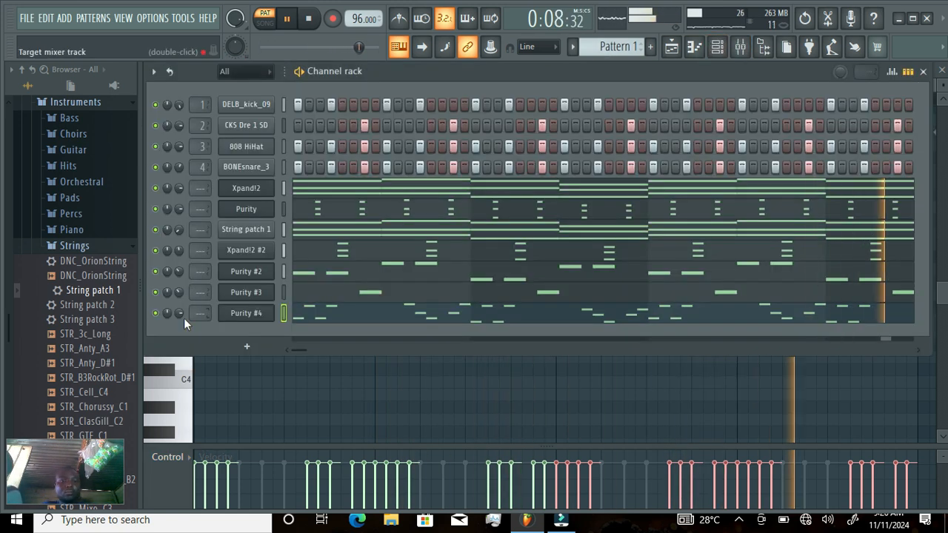
pyautogui.moveTo(179, 312); pyautogui.dragTo(179, 345)
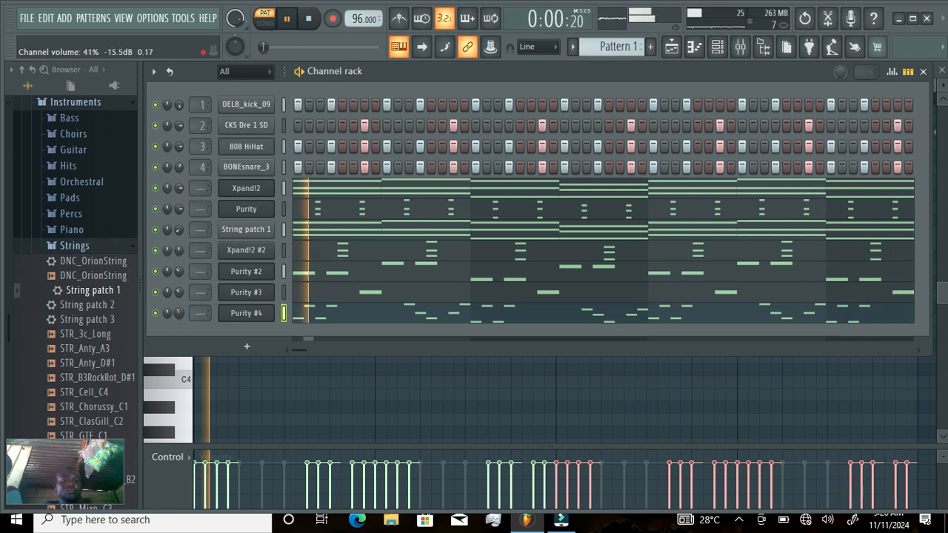
# - Add a Fruity DX10 channel and load its eFlute preset
pyautogui.click(241, 346)
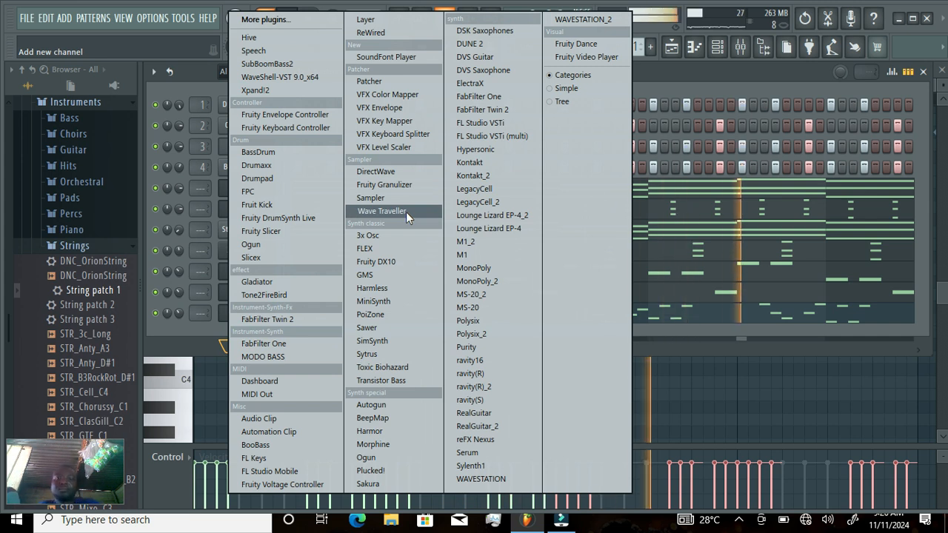
pyautogui.click(400, 263)
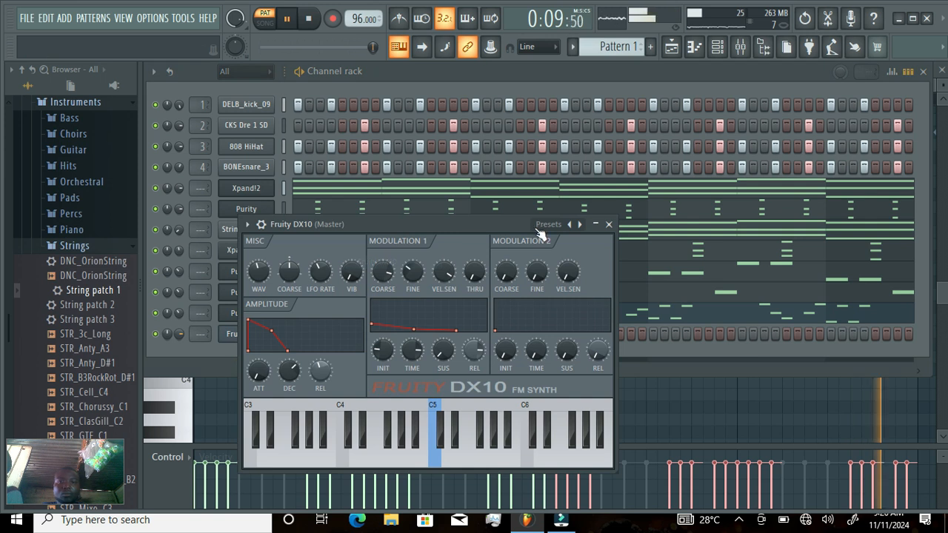
pyautogui.click(550, 226)
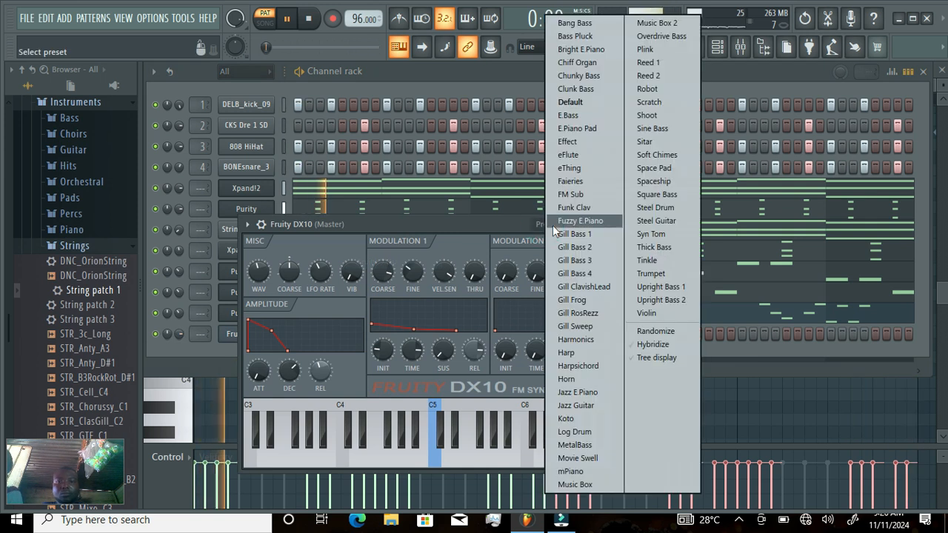
pyautogui.click(577, 156)
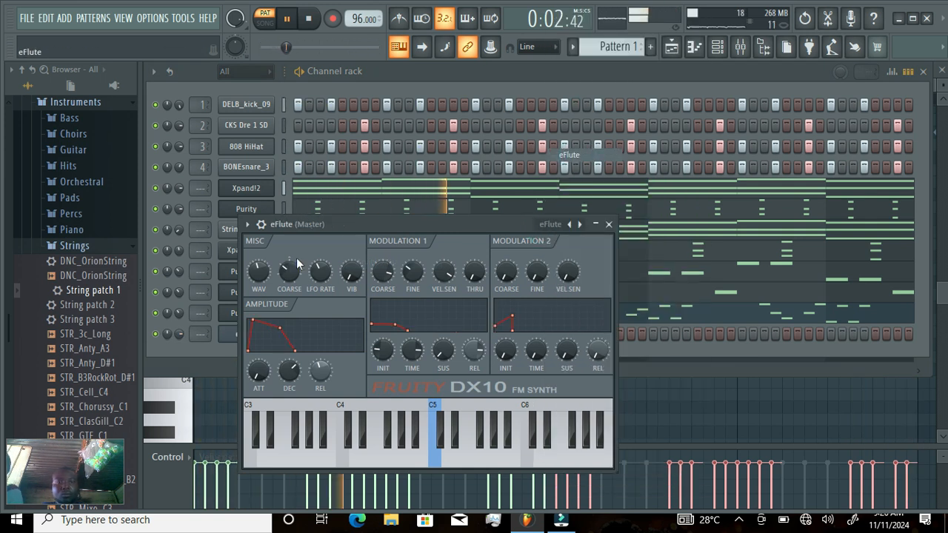
# - Open the eFlute channel's piano roll and place two-step F4 notes at steps 1 and 4 of bar 1
pyautogui.click(249, 225)
pyautogui.click(270, 224)
pyautogui.click(199, 322)
pyautogui.press('space')
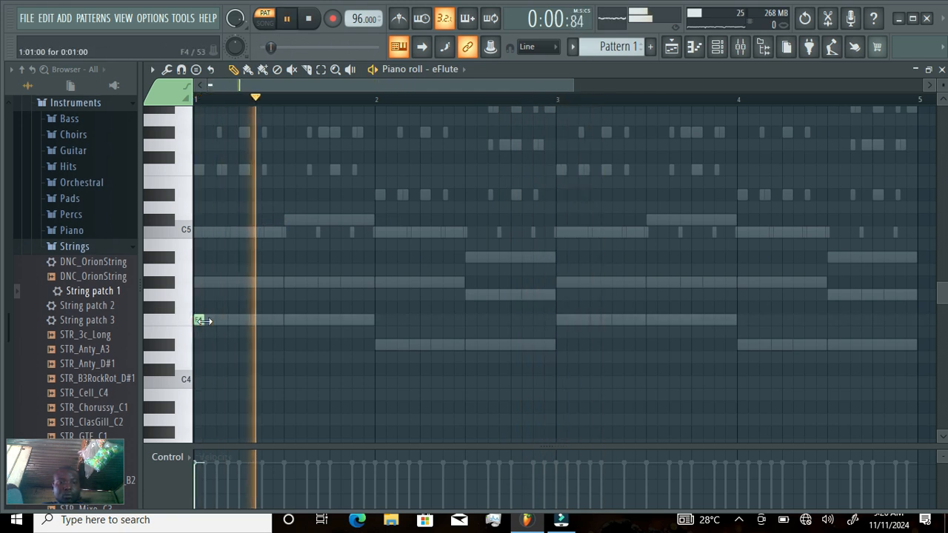
pyautogui.moveTo(203, 321); pyautogui.dragTo(216, 321)
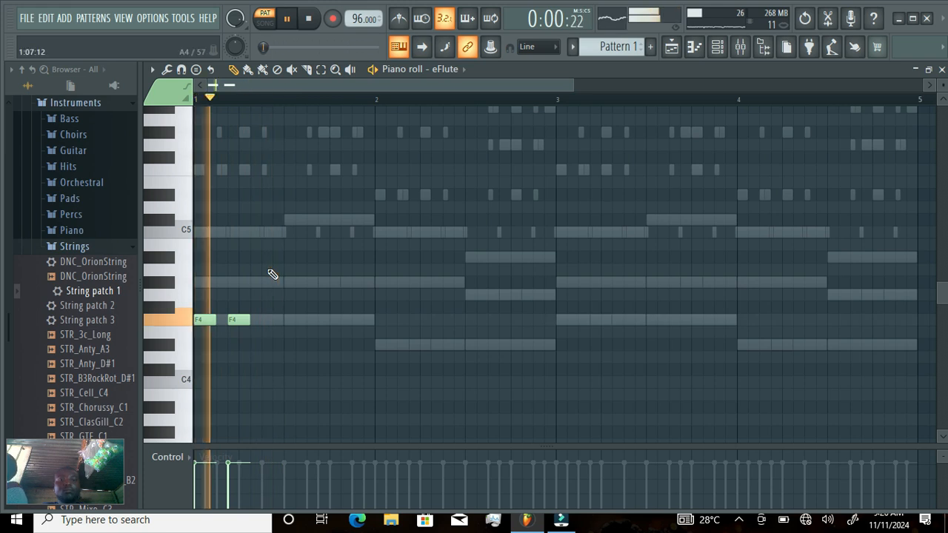
# - Finish bar 1 of the eFlute part with two-step notes G#4 at steps 9 and 12 and F4 at step 15
pyautogui.click(288, 320)
pyautogui.moveTo(293, 321); pyautogui.dragTo(296, 218)
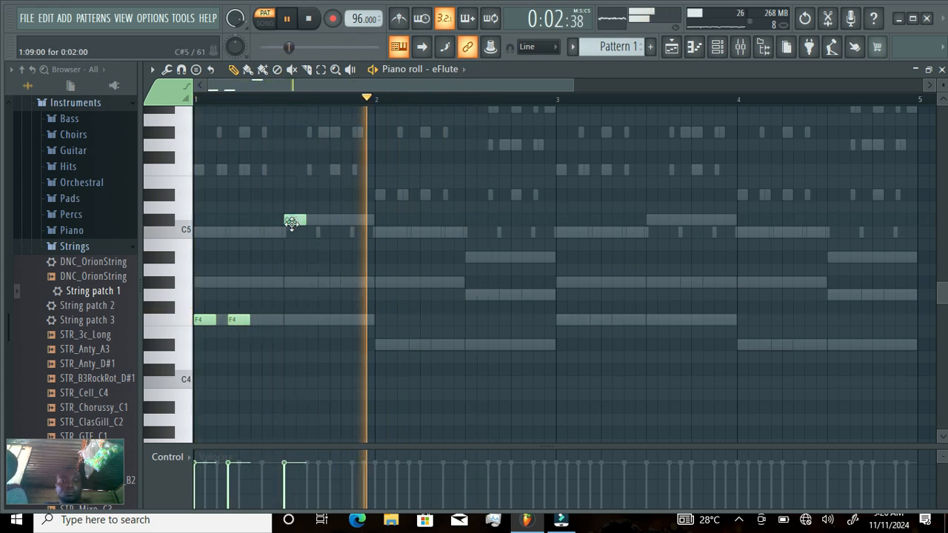
pyautogui.moveTo(292, 224); pyautogui.dragTo(293, 286)
pyautogui.press('space')
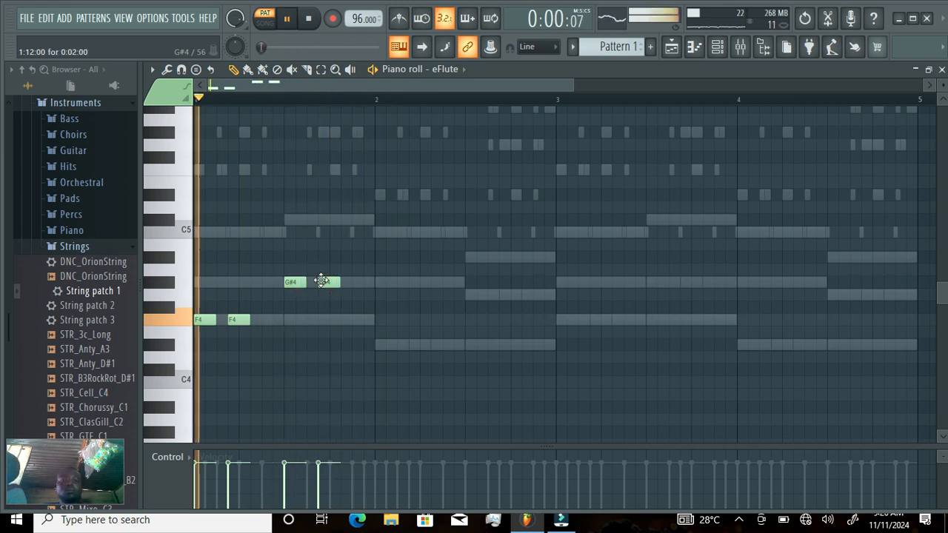
pyautogui.click(353, 319)
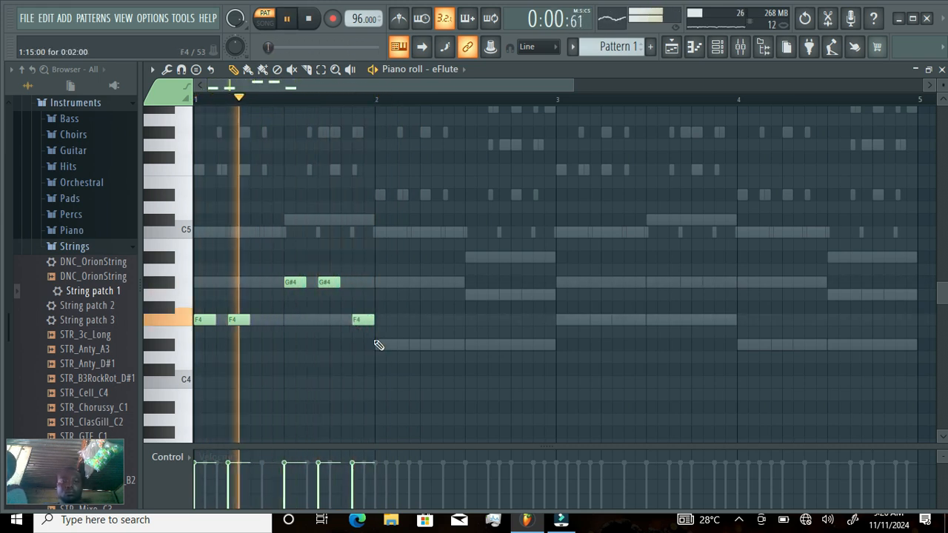
# - Fill bar 2 of the eFlute part with two-step notes D#4 at steps 1 and 4, G4 at 9 and 12, and D#4 at 15
pyautogui.click(378, 345)
pyautogui.click(412, 346)
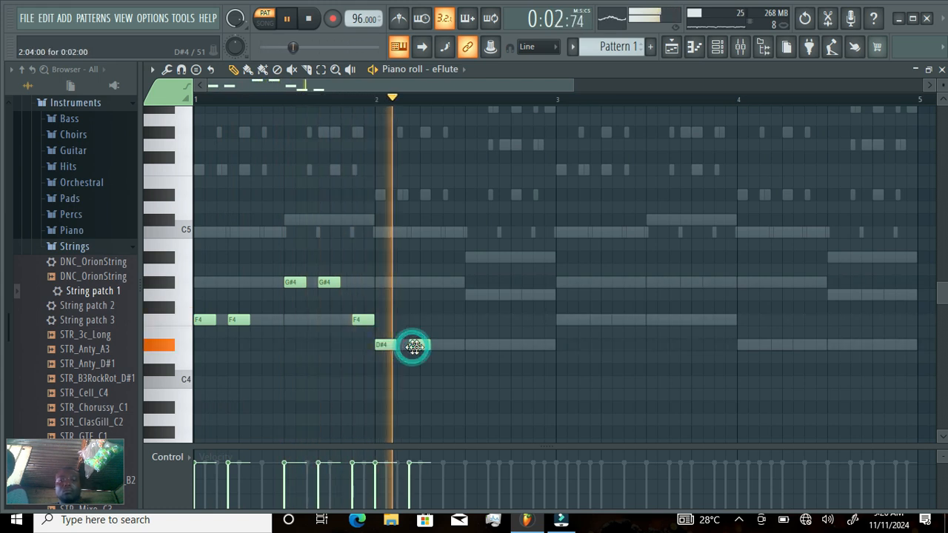
pyautogui.click(469, 296)
pyautogui.click(501, 295)
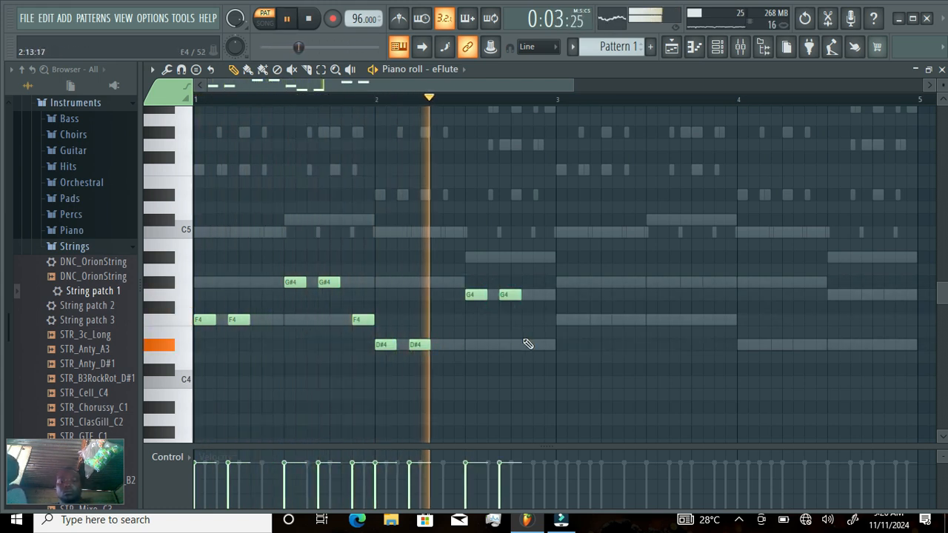
pyautogui.click(529, 344)
# - Duplicate the whole two-bar eFlute melody into bars 3 and 4
pyautogui.click(320, 69)
pyautogui.moveTo(604, 186); pyautogui.dragTo(185, 379)
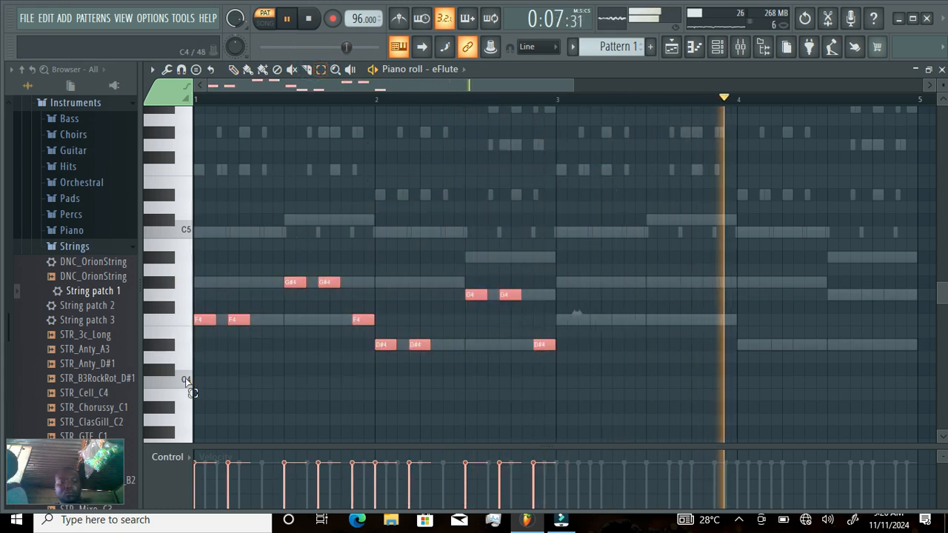
pyautogui.hotkey('ctrl', 'b')
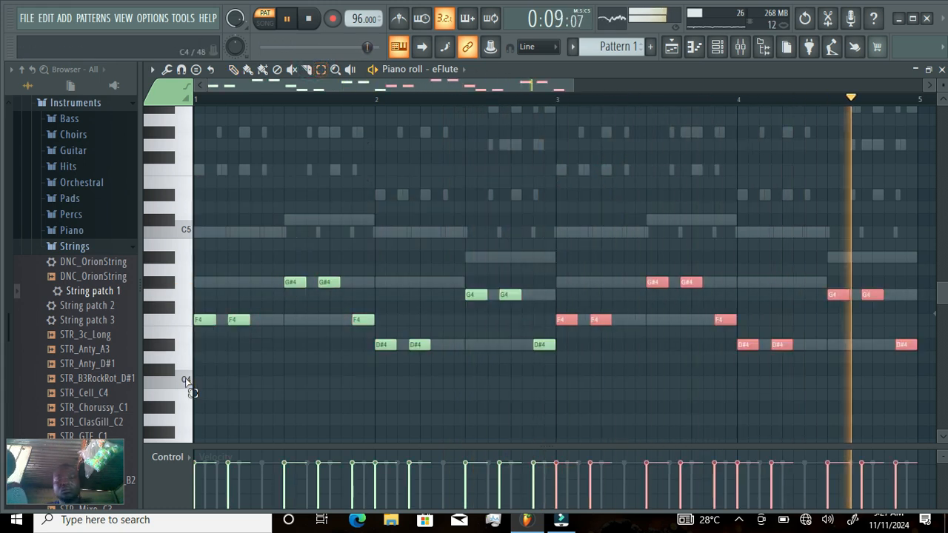
pyautogui.click(236, 69)
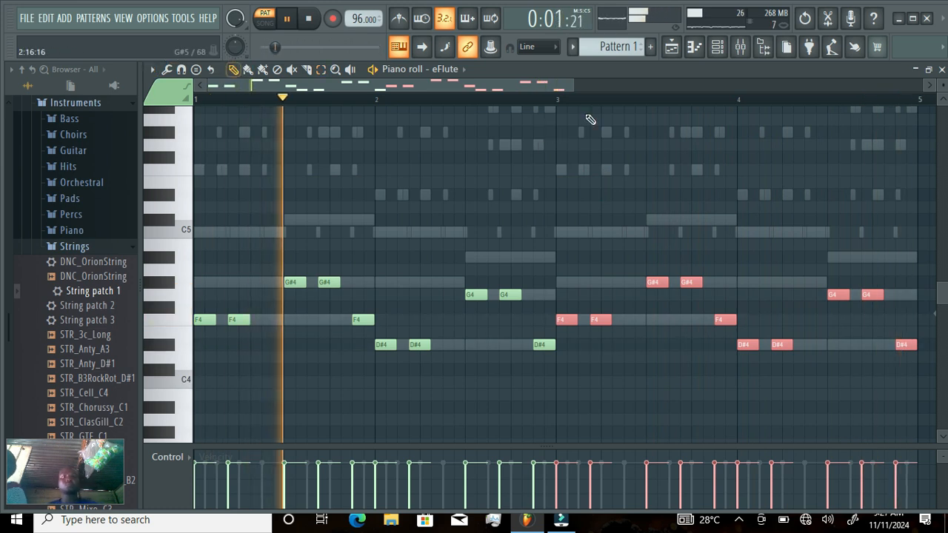
# - Add a Morphine channel and load the LED Aggressive Oddysey FG program from its Leads bank
pyautogui.click(717, 47)
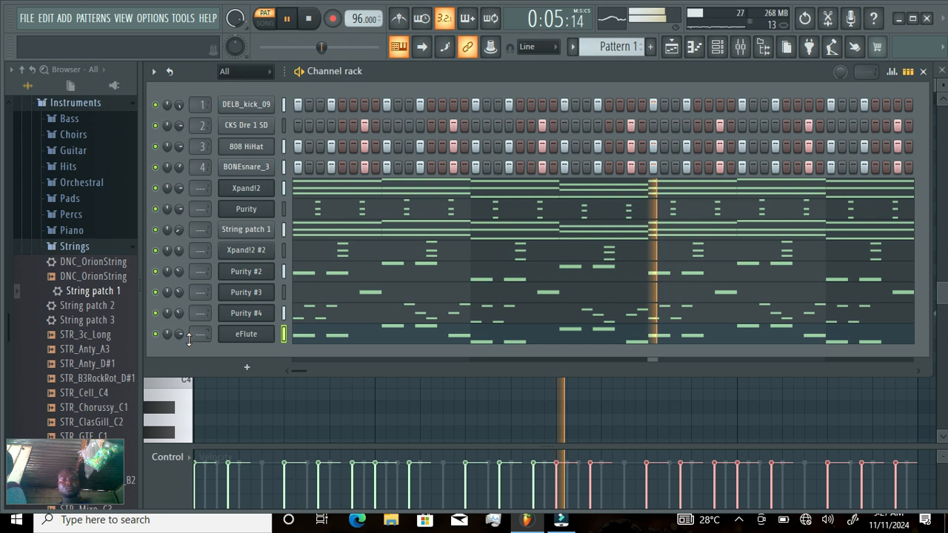
pyautogui.click(249, 369)
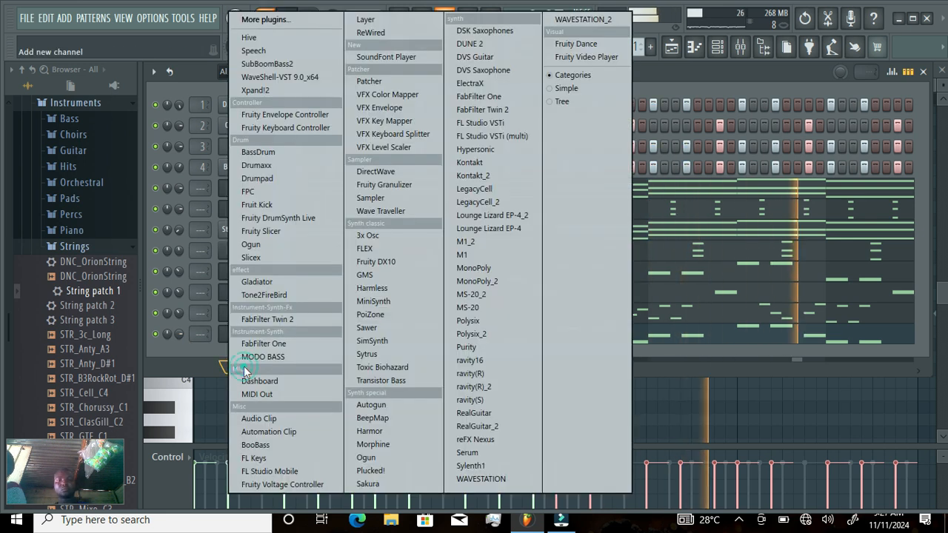
pyautogui.click(387, 443)
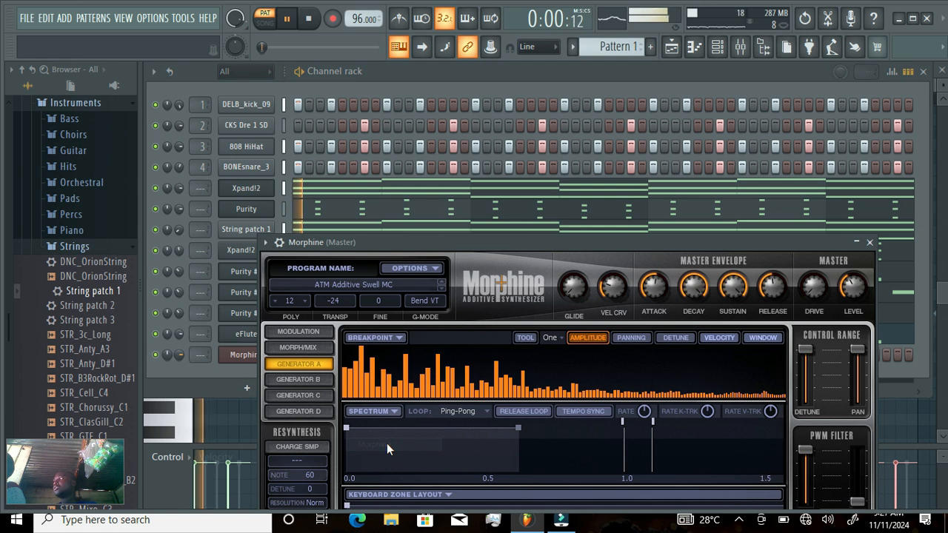
pyautogui.moveTo(479, 242); pyautogui.dragTo(454, 118)
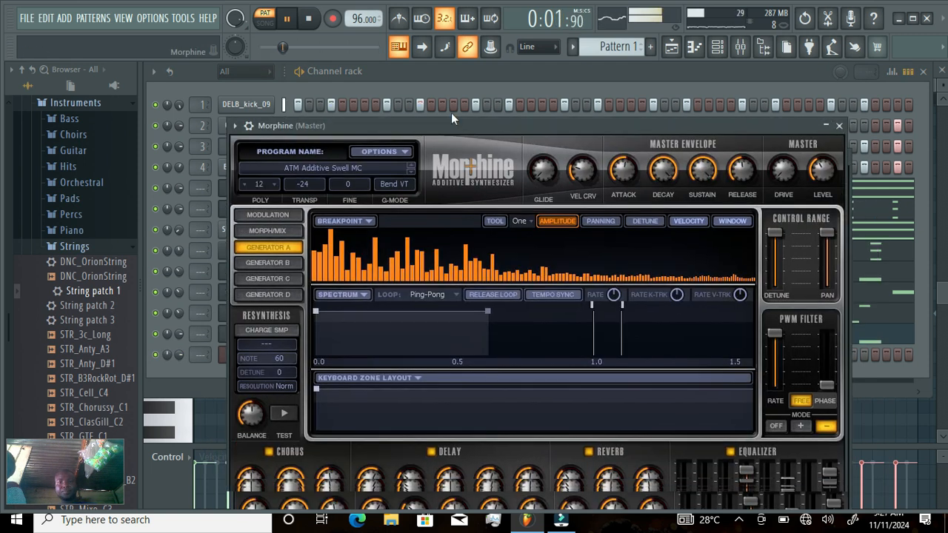
pyautogui.click(383, 159)
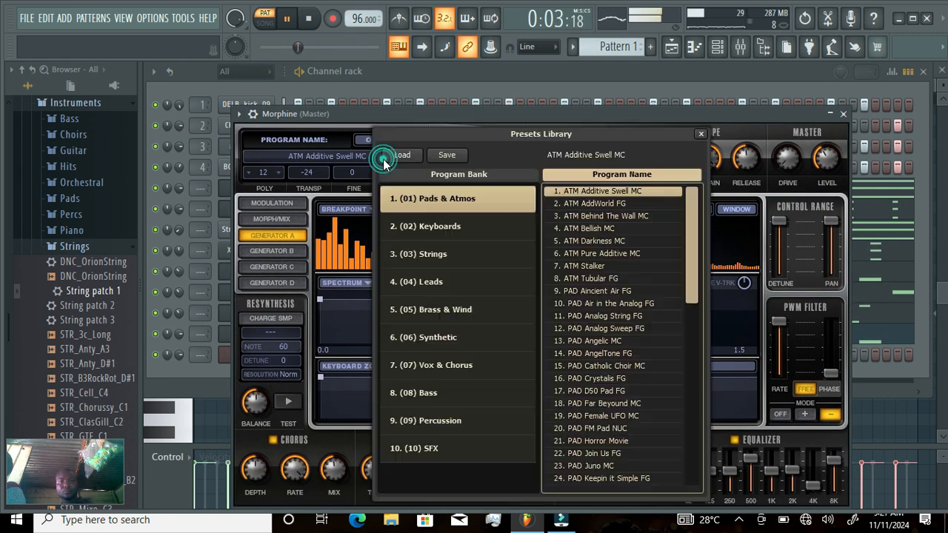
pyautogui.click(438, 277)
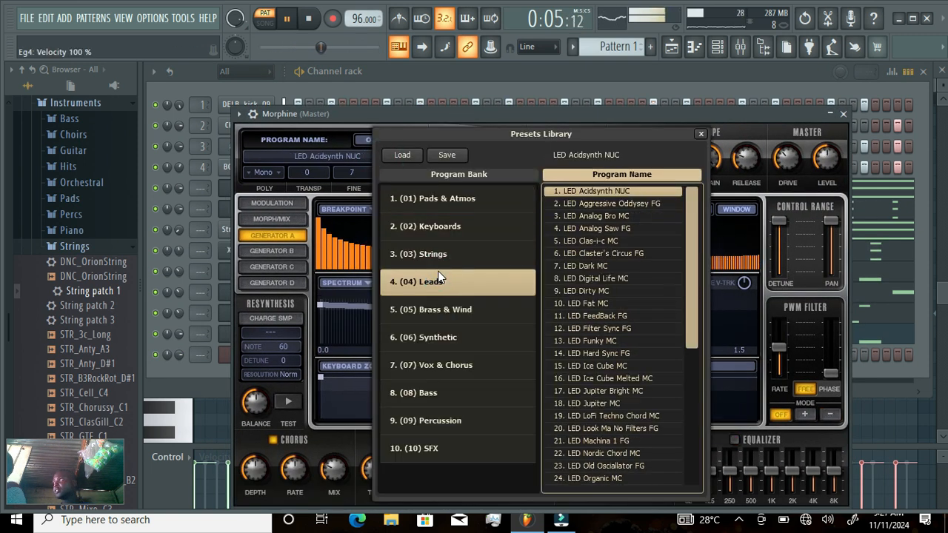
pyautogui.click(613, 204)
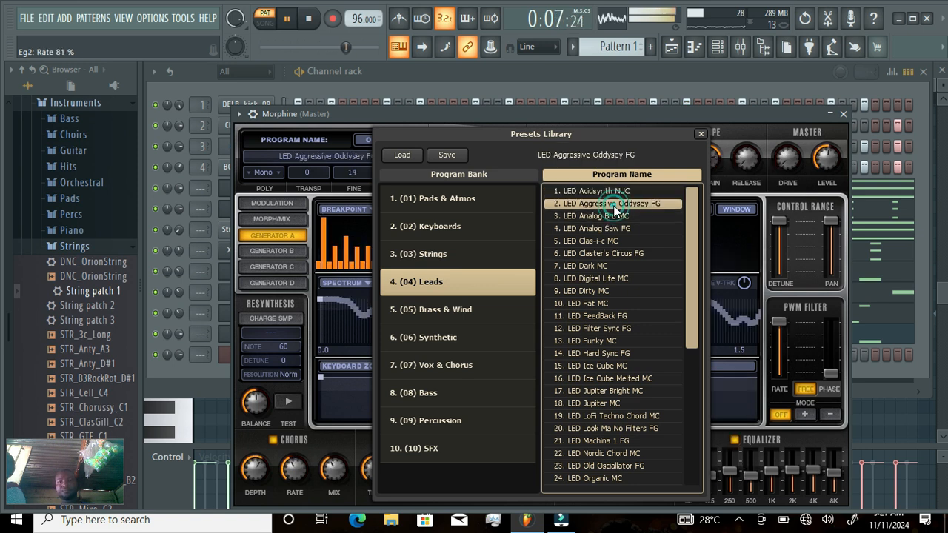
# - In the Morphine piano roll's bar 1, place two-step C5 at step 3 and G#4 at step 5, and a one-step C5 at step 7
pyautogui.click(240, 117)
pyautogui.click(264, 129)
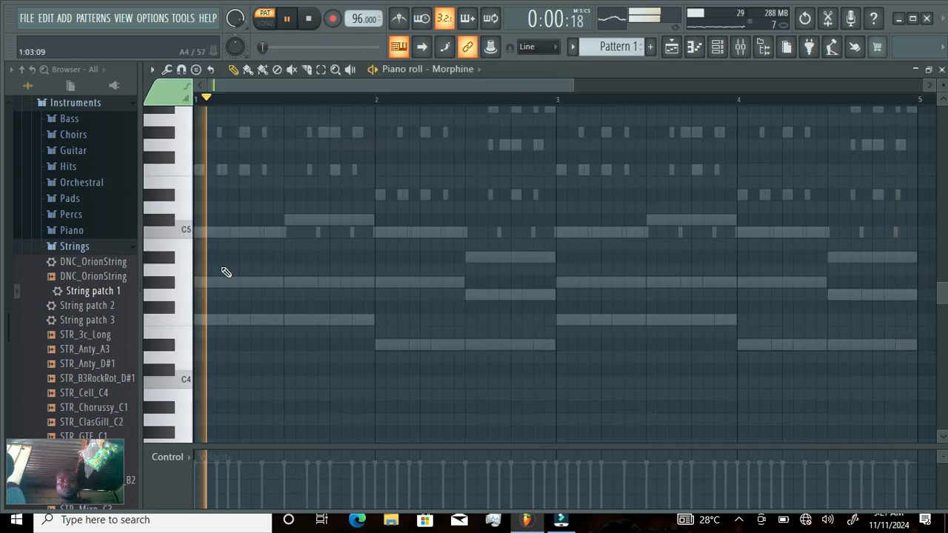
pyautogui.click(222, 233)
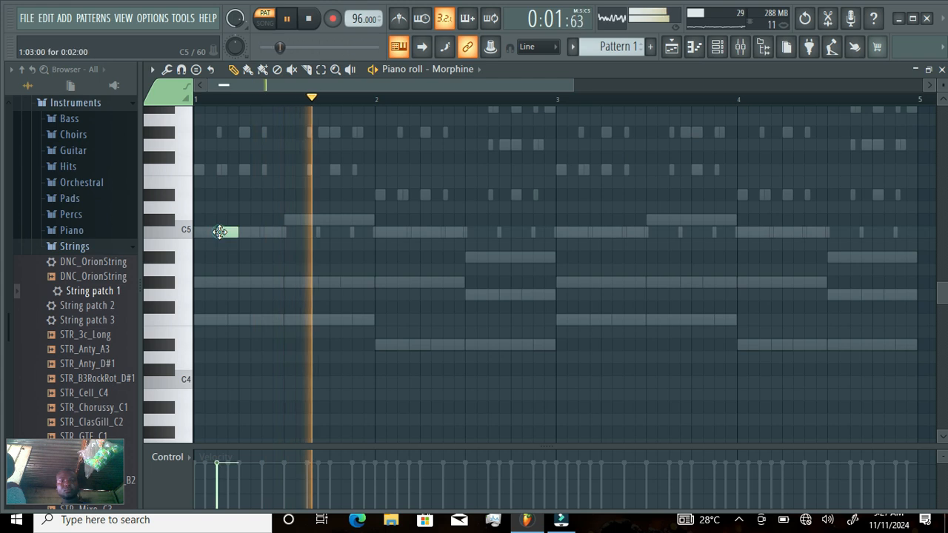
pyautogui.click(242, 283)
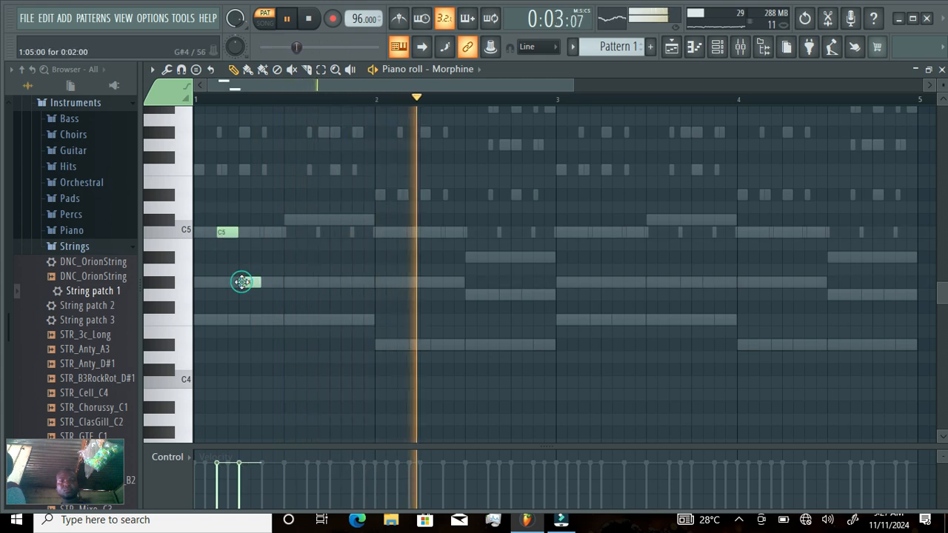
pyautogui.click(264, 232)
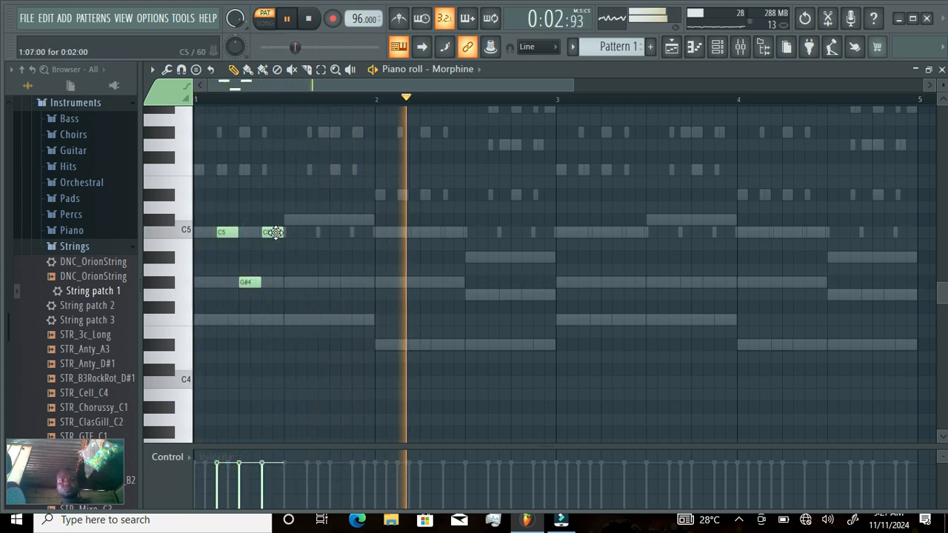
pyautogui.moveTo(279, 233); pyautogui.dragTo(265, 243)
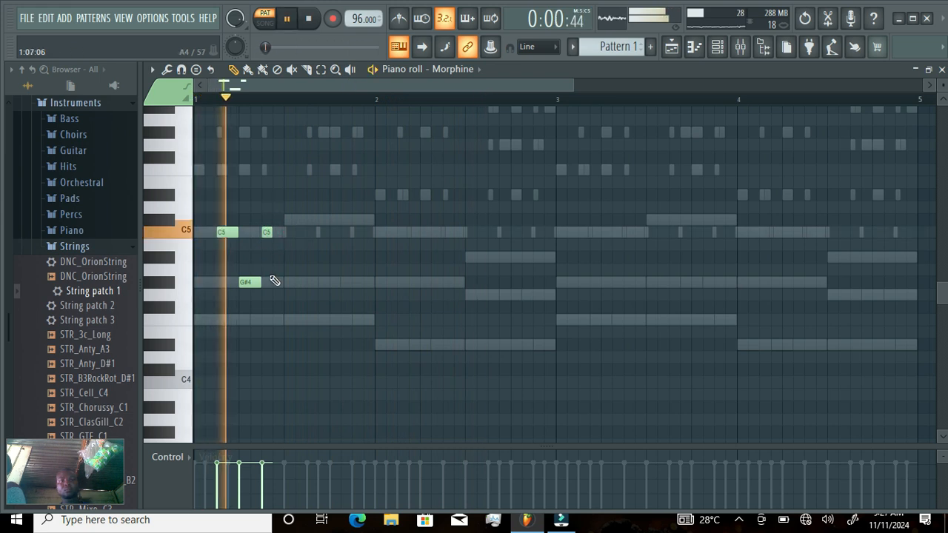
# - Complete Morphine bar 1 with one-step G#4 at step 8 and two-step notes F4 at steps 1 and 9, G#4 at 13 and C#5 at 15
pyautogui.click(275, 282)
pyautogui.click(283, 319)
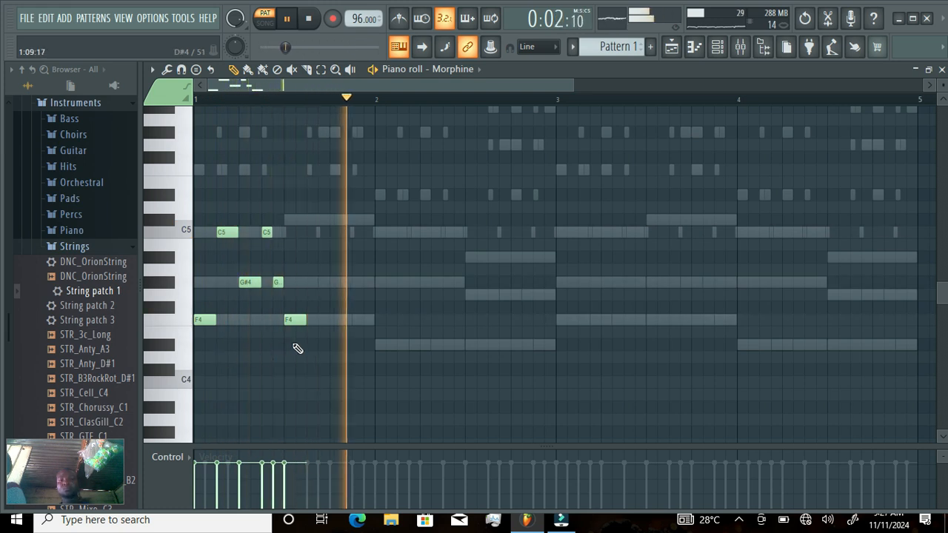
pyautogui.click(332, 283)
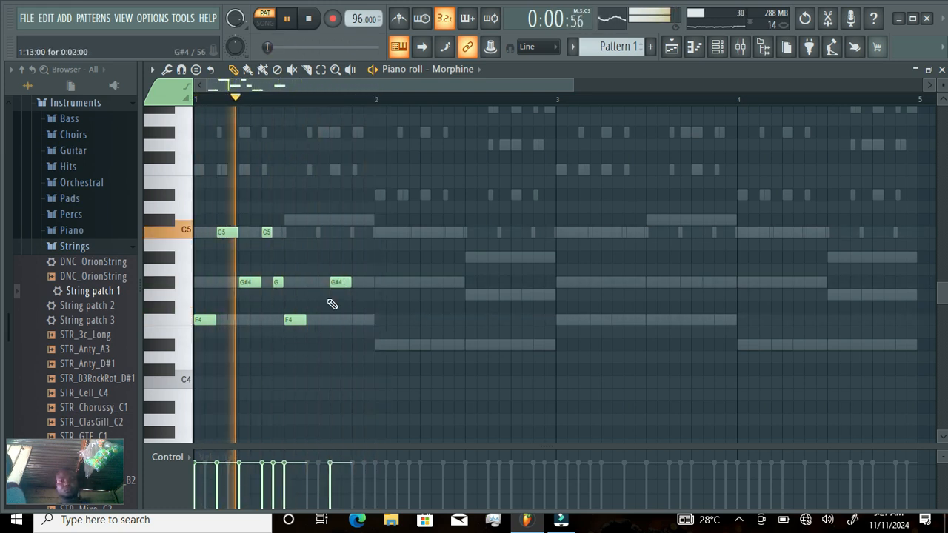
pyautogui.click(355, 220)
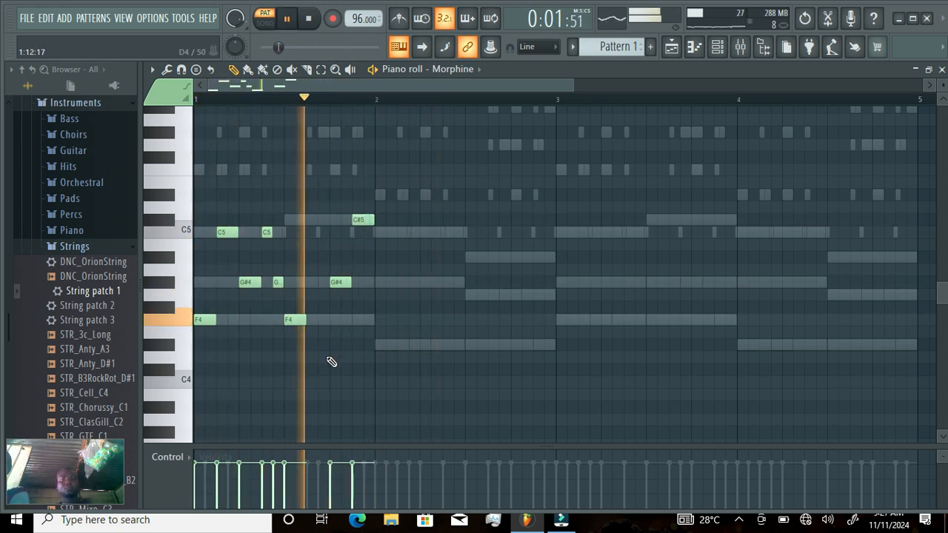
# - Start Morphine bar 2 with two-step D#4 at step 1, C5 at 3 and G#4 at 5, and one-step C5 at 7 and G#4 at 8
pyautogui.click(375, 344)
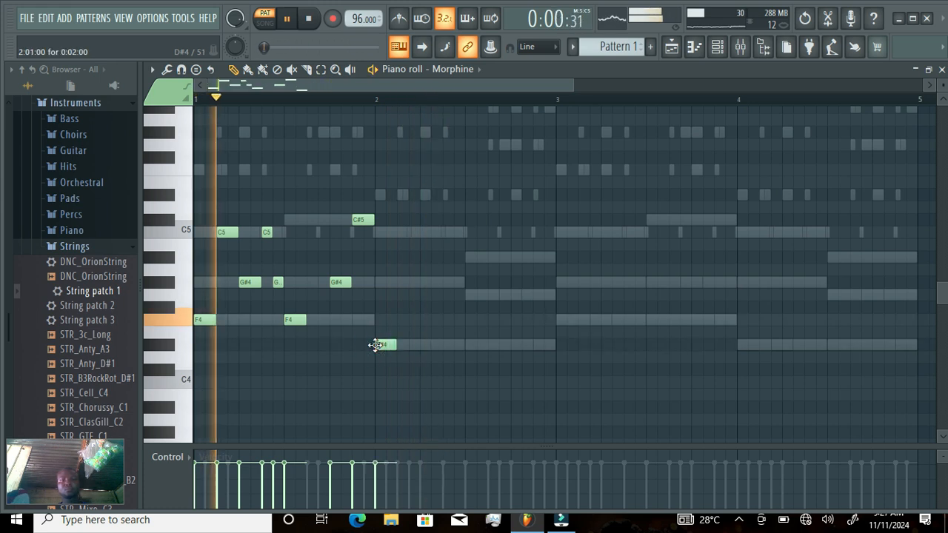
pyautogui.click(400, 235)
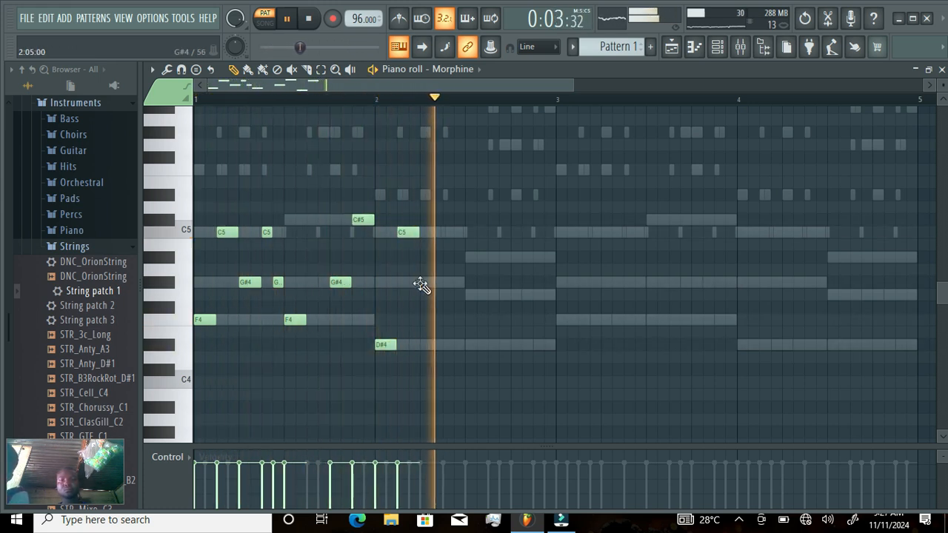
pyautogui.click(444, 232)
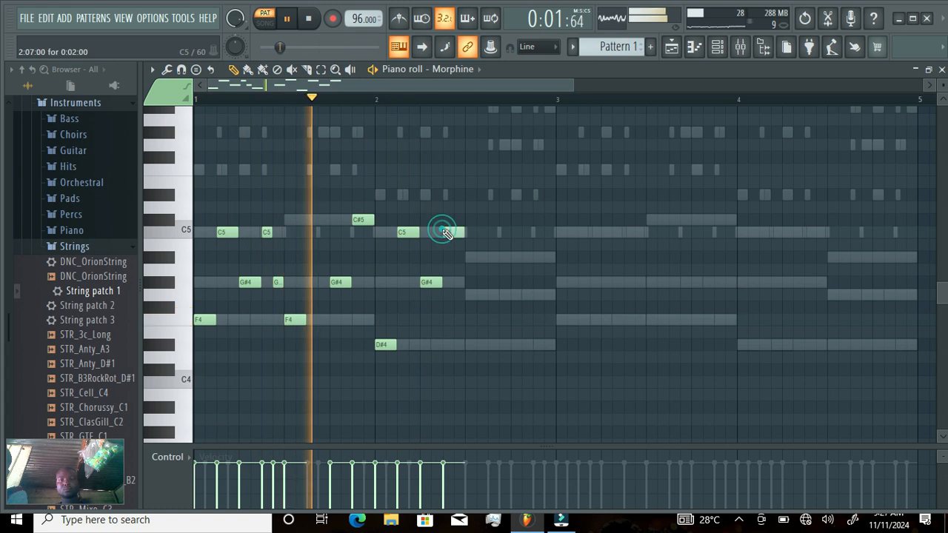
pyautogui.click(451, 282)
pyautogui.press('space')
pyautogui.press('space')
# - Finish Morphine bar 2 with two-step notes D#4 at step 9, G4 at step 13 and A#4 at step 15
pyautogui.click(388, 343)
pyautogui.click(468, 345)
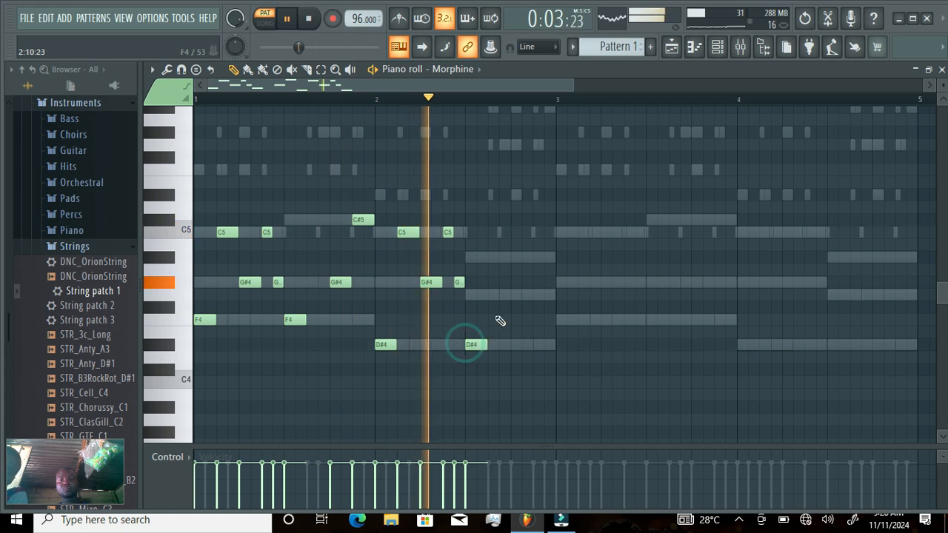
pyautogui.click(513, 295)
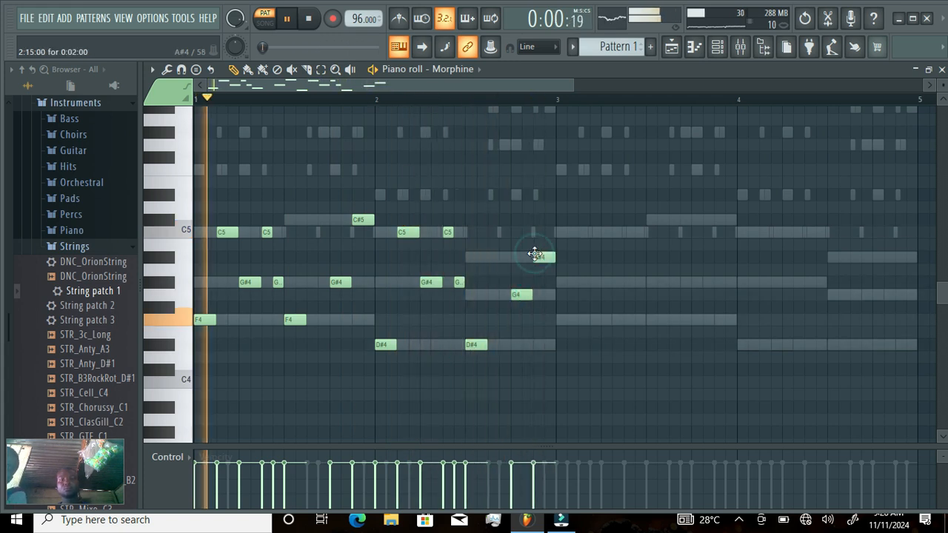
# - Duplicate the Morphine melody from bars 1–2 into bars 3–4 and transpose all its notes up one octave
pyautogui.click(320, 69)
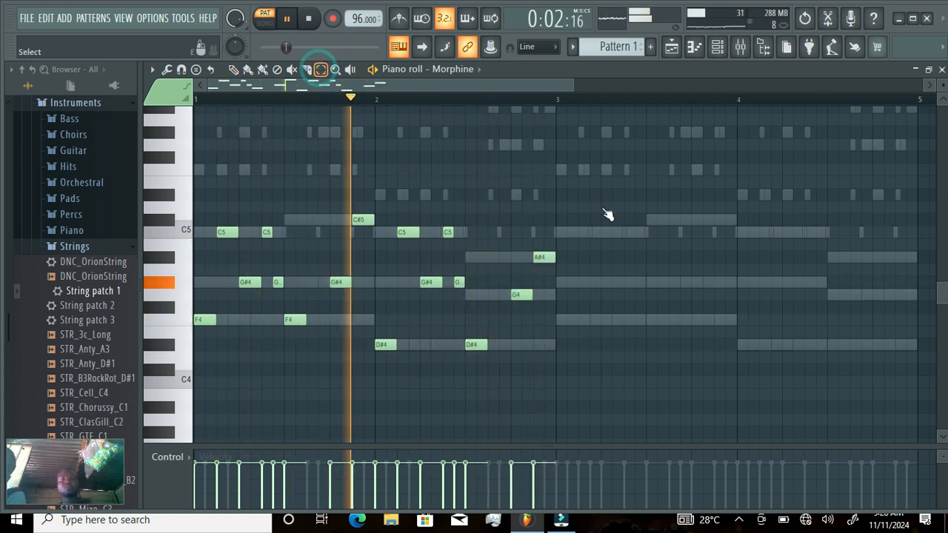
pyautogui.moveTo(586, 178); pyautogui.dragTo(158, 445)
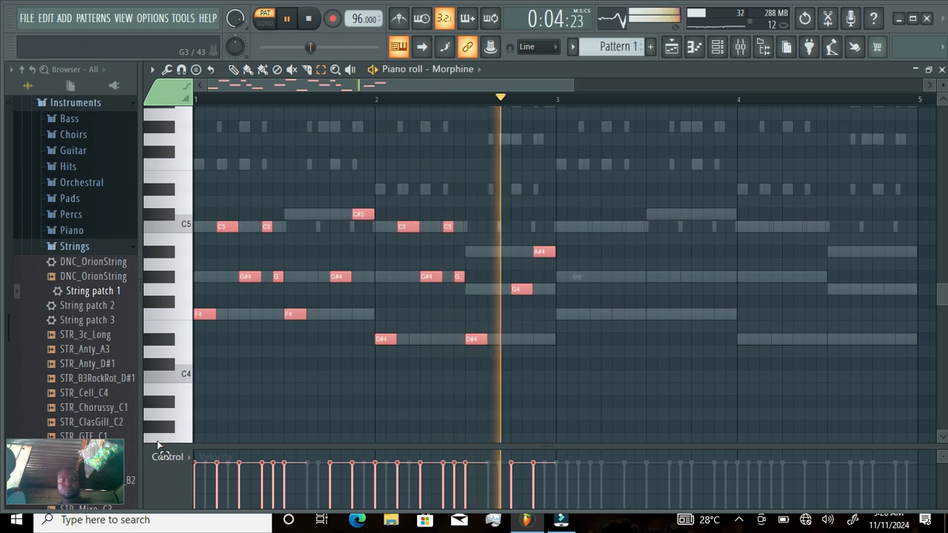
pyautogui.hotkey('ctrl', 'b')
pyautogui.click(239, 344)
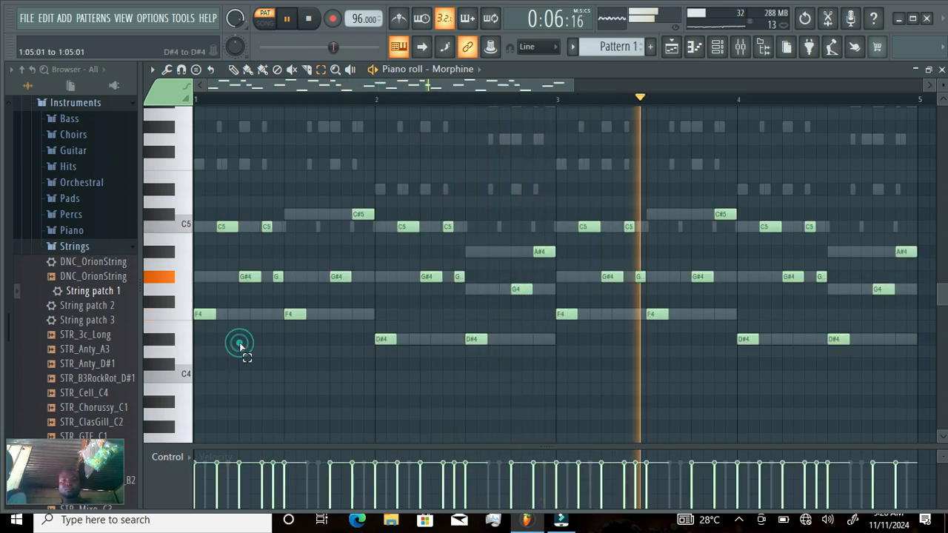
pyautogui.hotkey('ctrl', 'Up')
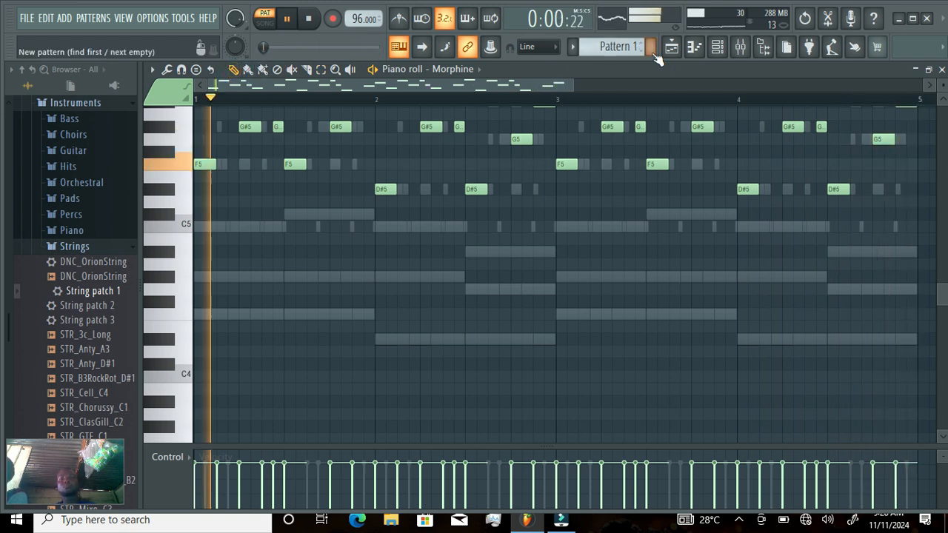
# - Save the project as an FL Studio song file named "MUTORO RIDDIM PRO BY" followed by the producer's name
pyautogui.click(717, 47)
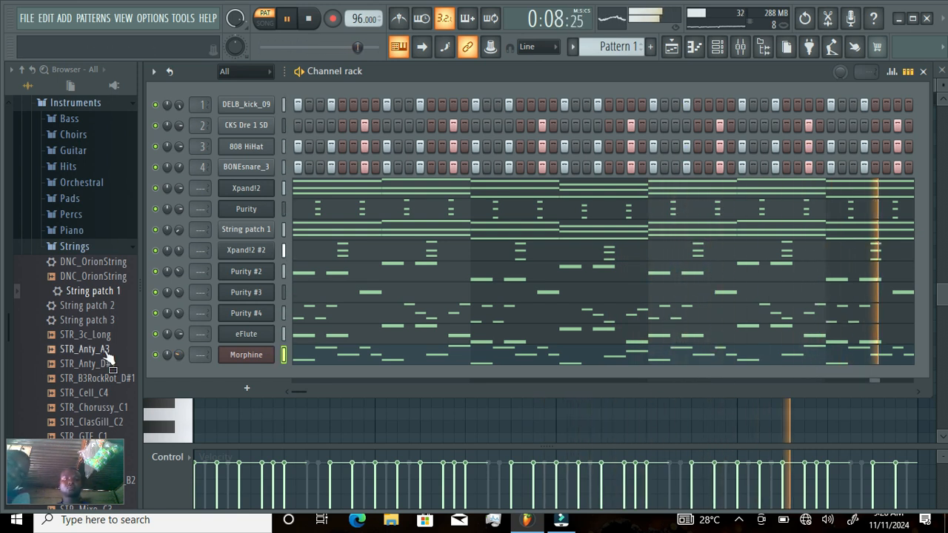
pyautogui.click(27, 20)
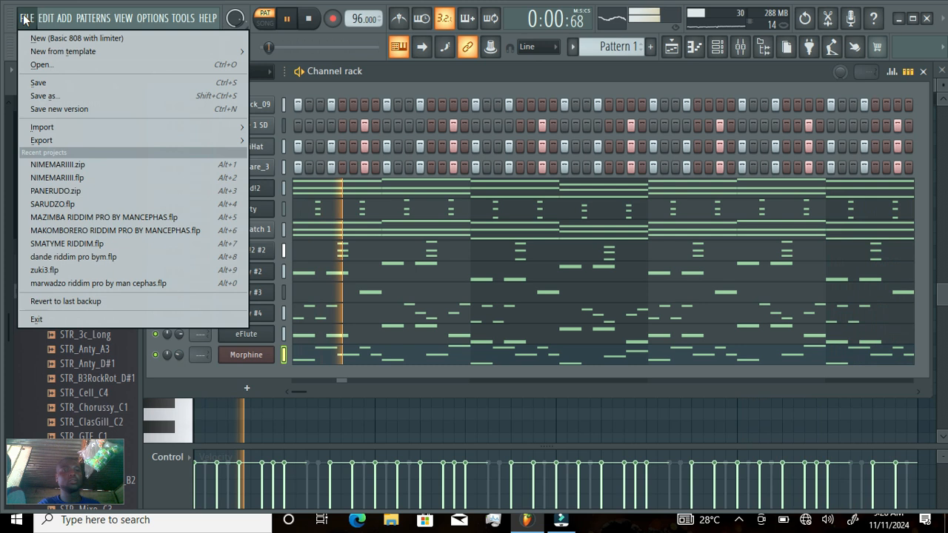
pyautogui.click(96, 96)
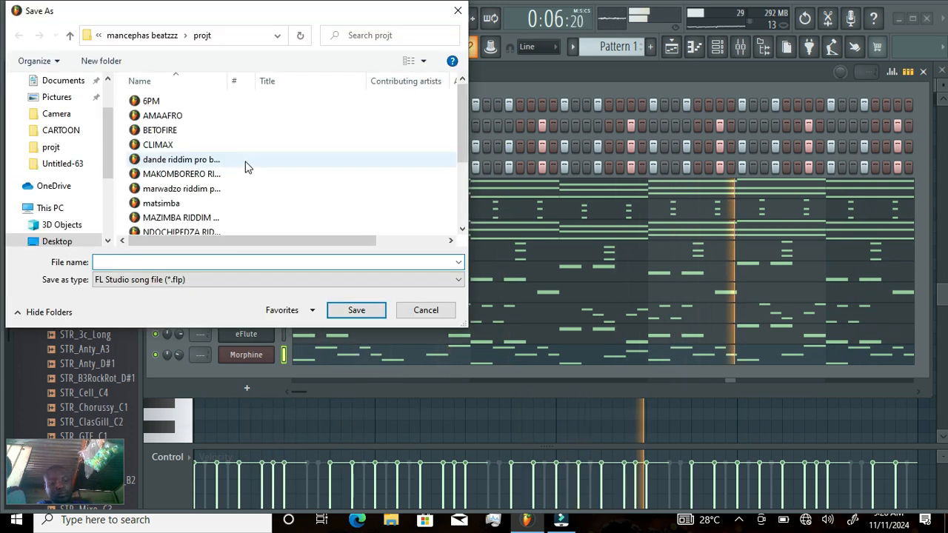
pyautogui.write('MUTORO RIDDIM PRO BY MAN CEPHAS')
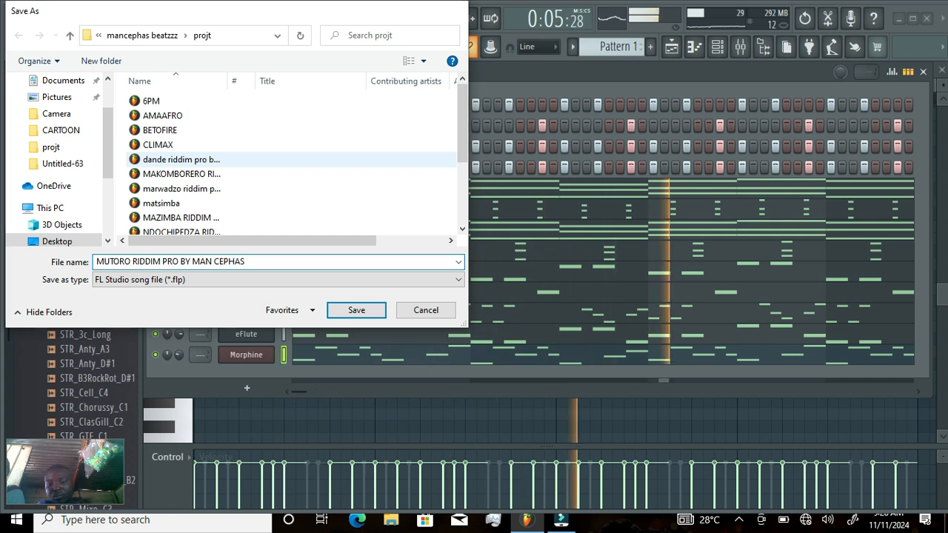
pyautogui.press('Return')
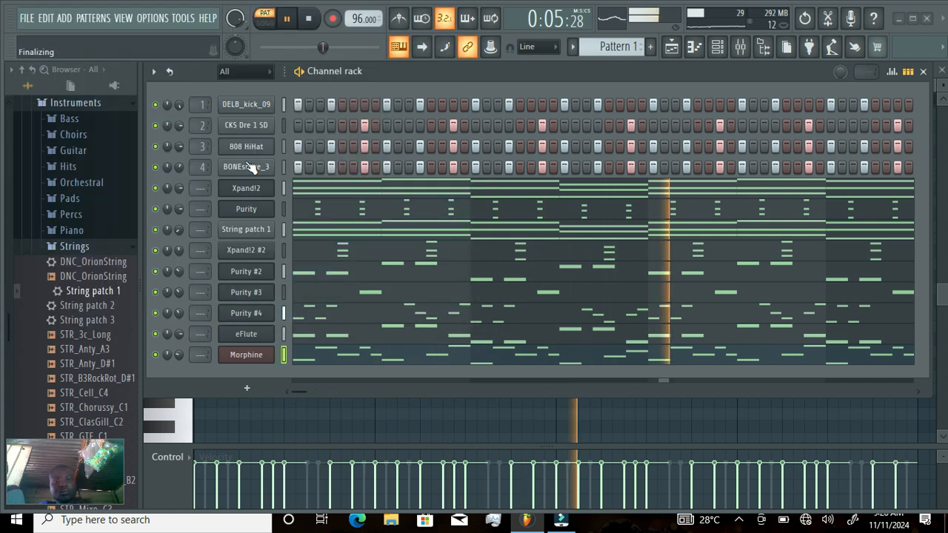
# - Add a third Xpand!2 channel and load the Airy Mallets+ sound from 005 Polysynths into part A
pyautogui.click(261, 389)
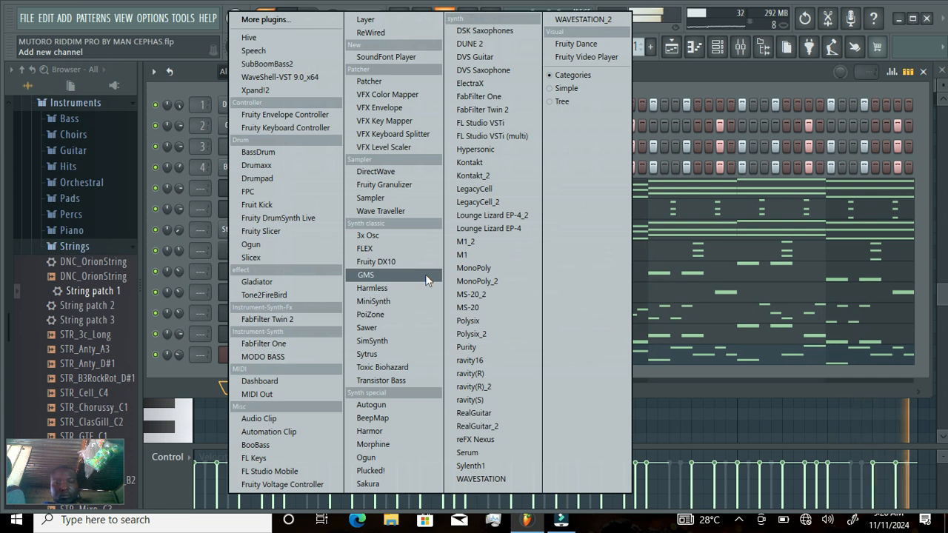
pyautogui.click(324, 88)
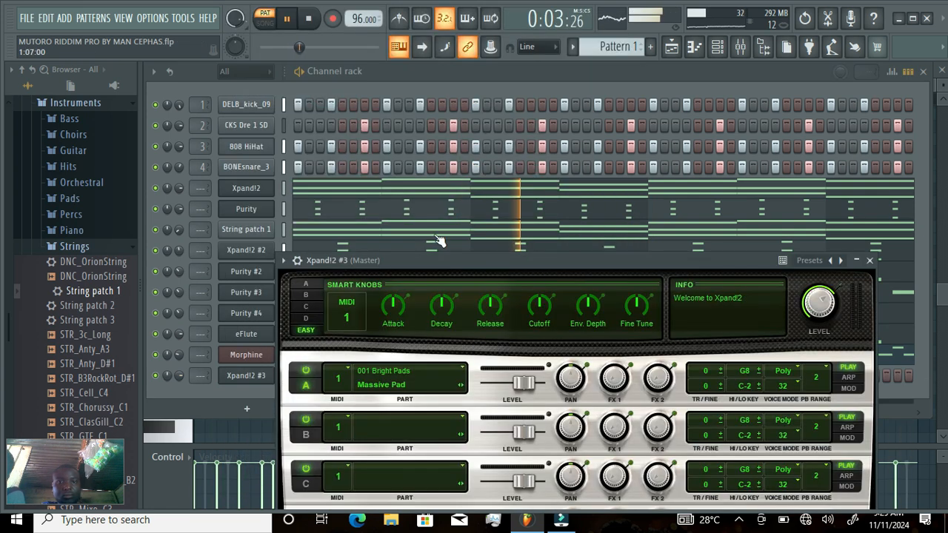
pyautogui.moveTo(531, 256); pyautogui.dragTo(464, 96)
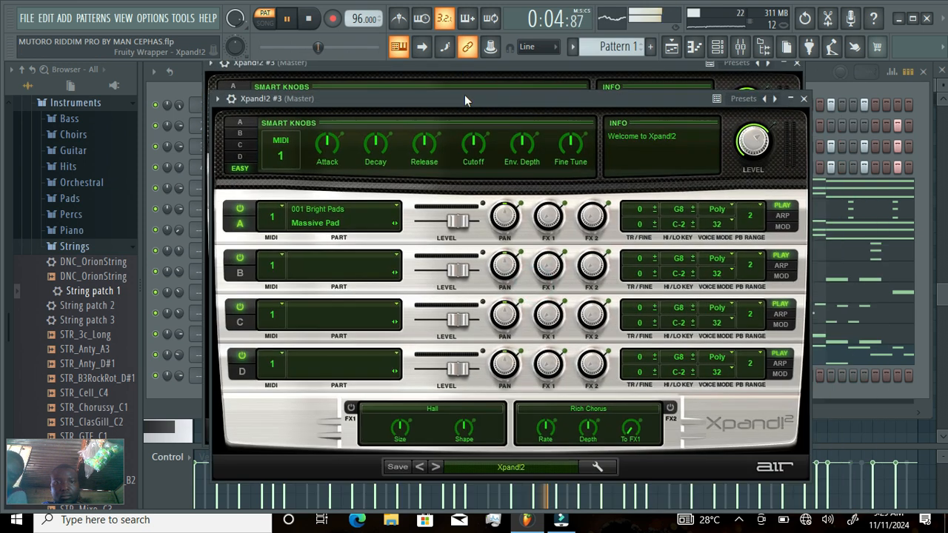
pyautogui.click(342, 231)
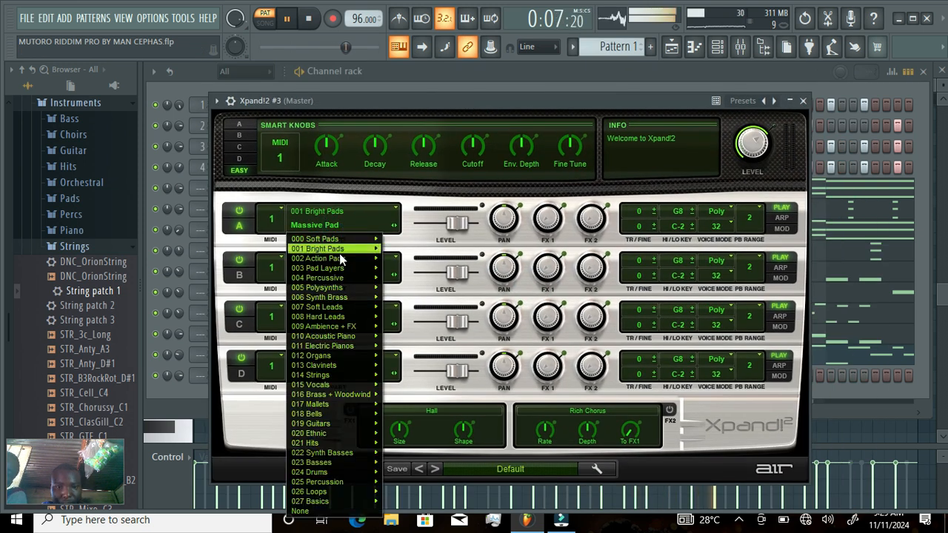
pyautogui.moveTo(333, 288)
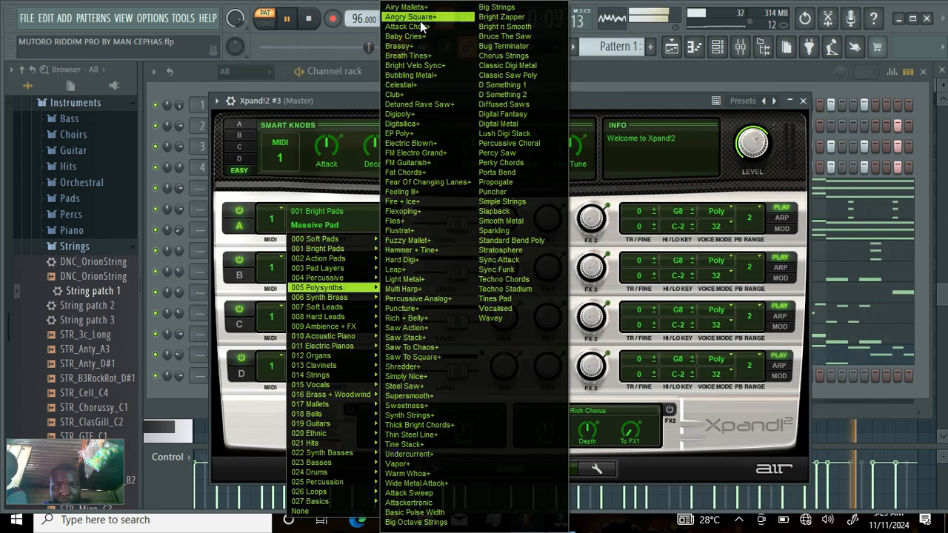
pyautogui.click(407, 7)
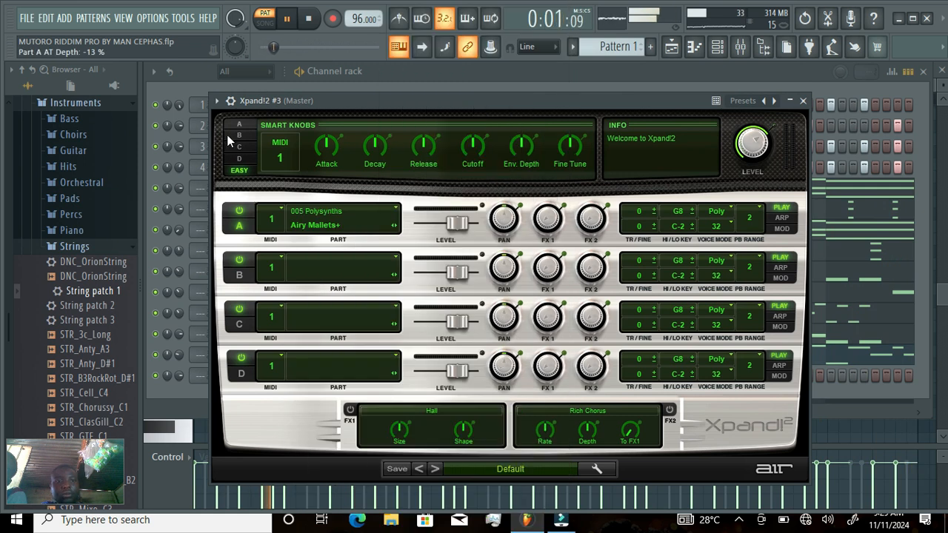
# - In the Xpand!2 #3 piano roll, place C5 at step 7 of bars 1–2, with G#4 and G4 respectively at step 9
pyautogui.click(217, 101)
pyautogui.click(243, 119)
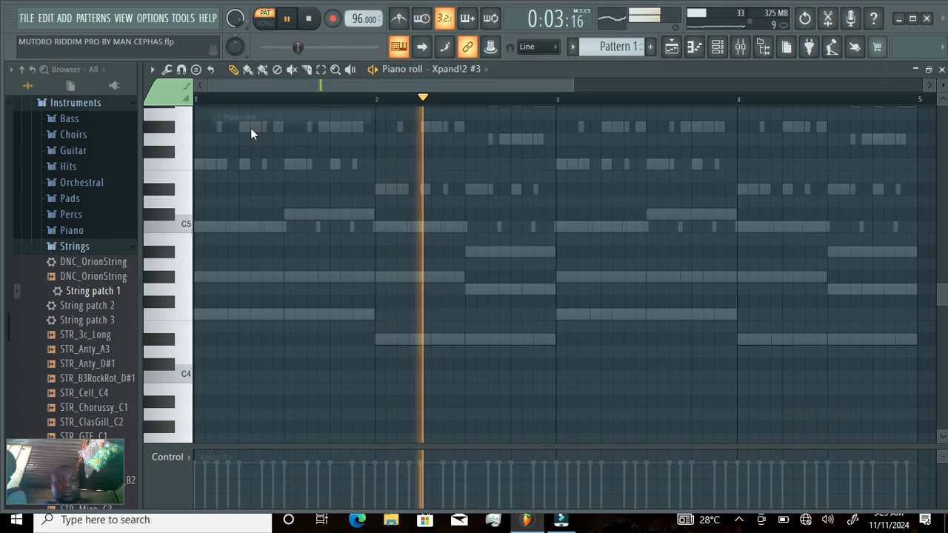
pyautogui.click(267, 226)
pyautogui.click(286, 278)
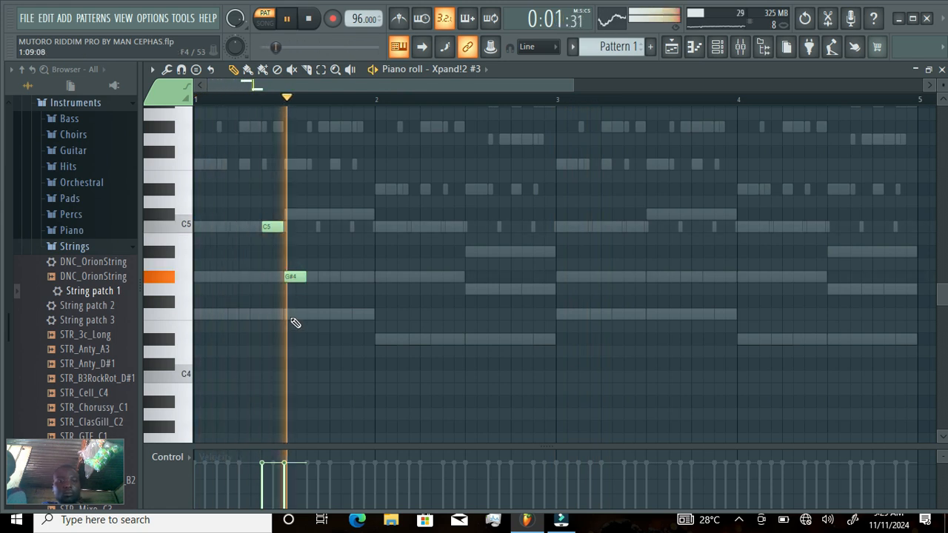
pyautogui.click(449, 227)
pyautogui.click(467, 289)
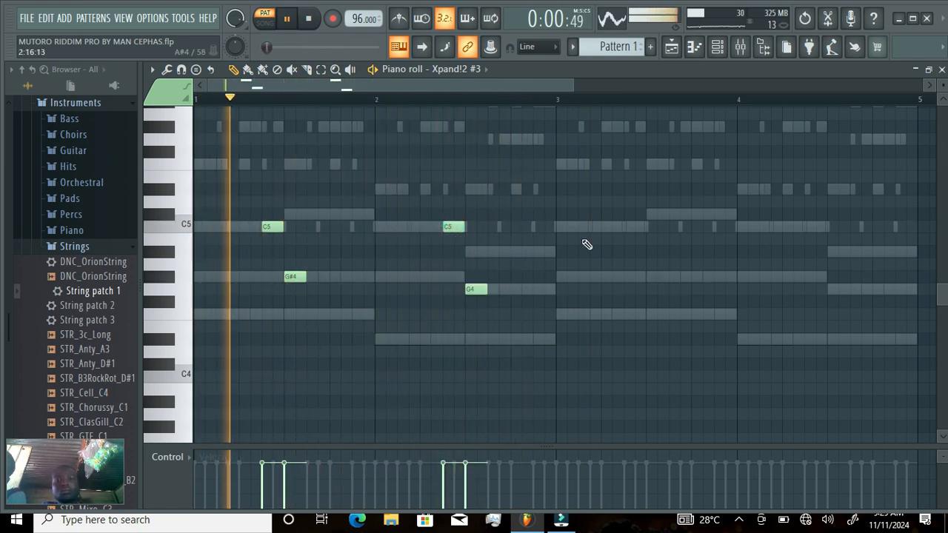
# - Repeat the Xpand!2 #3 pairs C5–G#4 in bar 3 and C5–G4 in bar 4, and set the channel volume to 56%
pyautogui.click(623, 224)
pyautogui.click(652, 278)
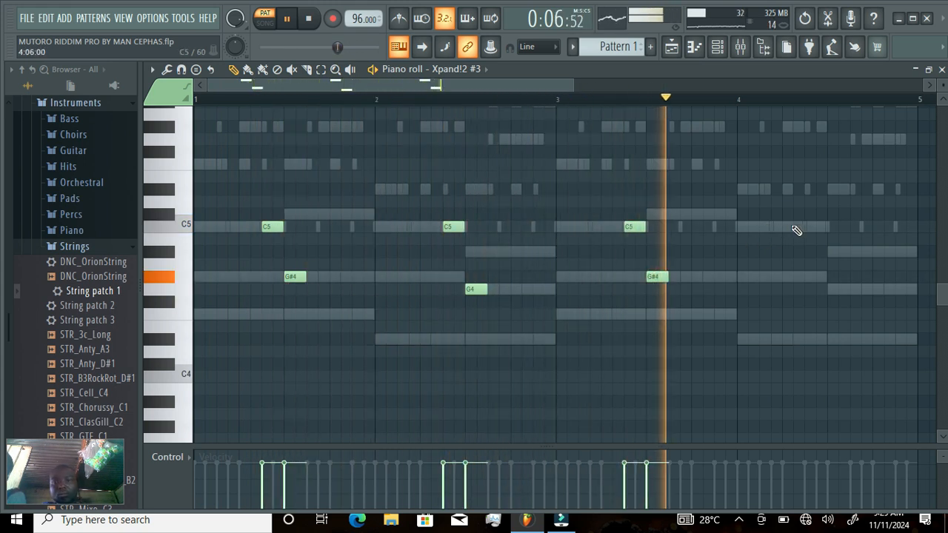
pyautogui.click(803, 226)
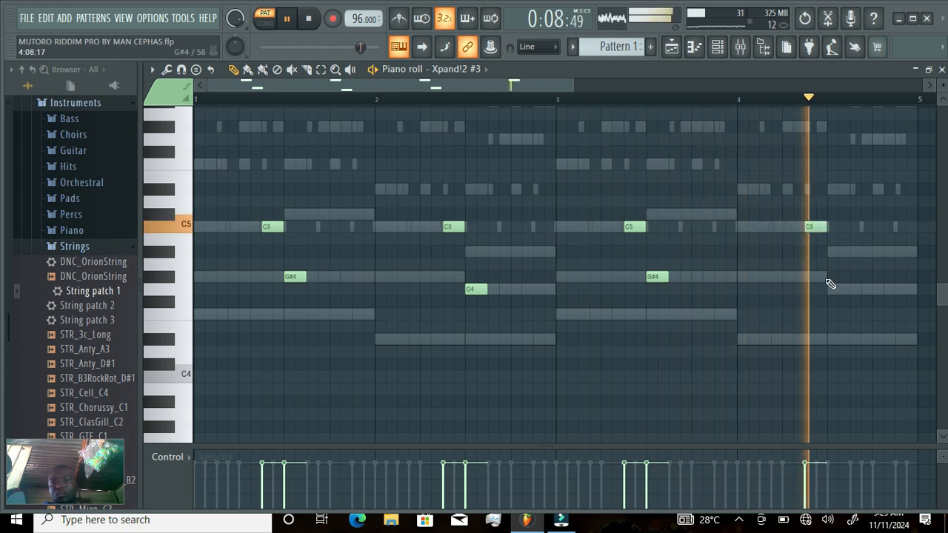
pyautogui.click(829, 288)
pyautogui.press('space')
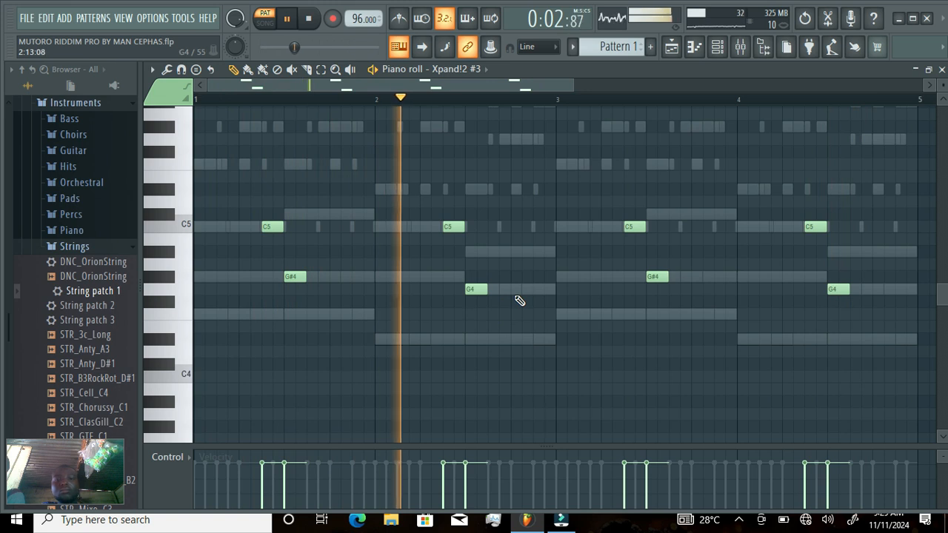
pyautogui.click(716, 47)
pyautogui.moveTo(179, 375); pyautogui.dragTo(179, 398)
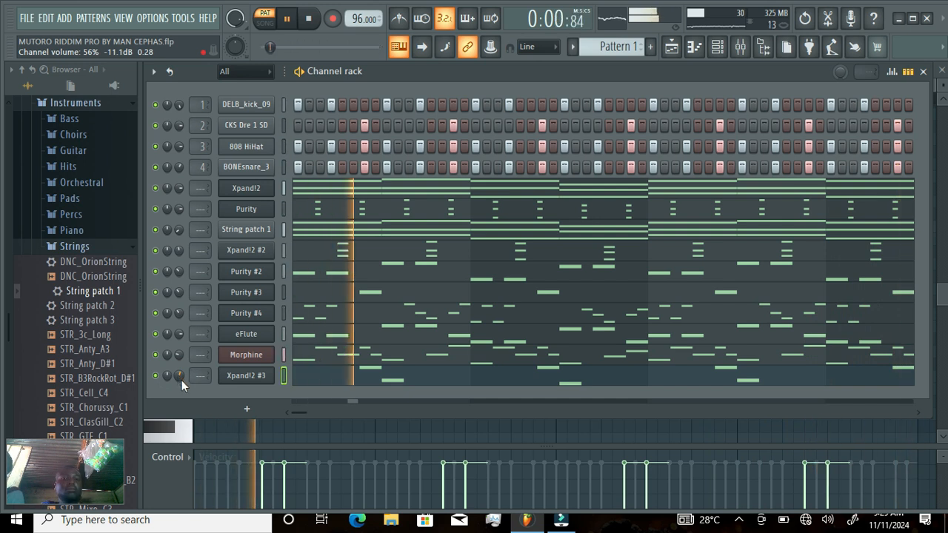
# - Add a second Morphine channel and load the LED Jupiter MC preset from the Leads bank
pyautogui.click(248, 410)
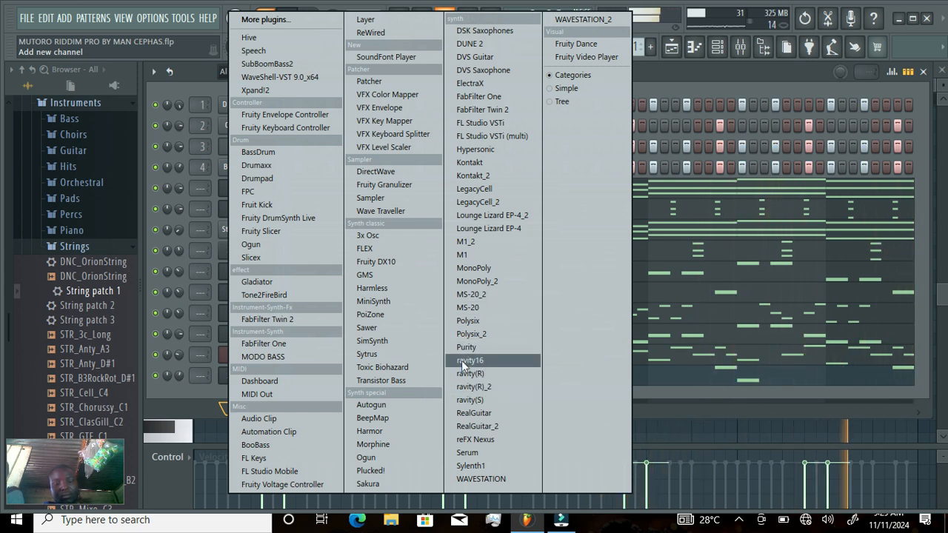
pyautogui.click(386, 444)
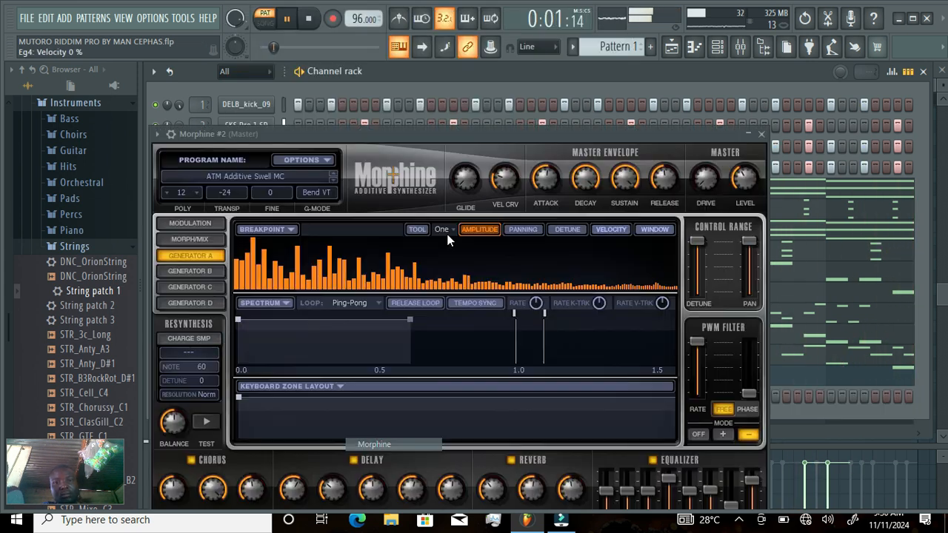
pyautogui.click(300, 176)
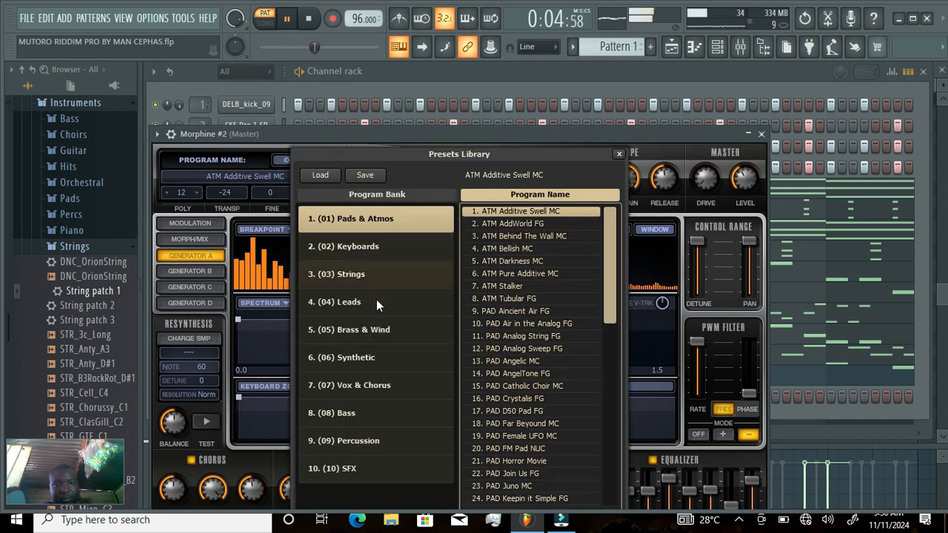
pyautogui.click(376, 302)
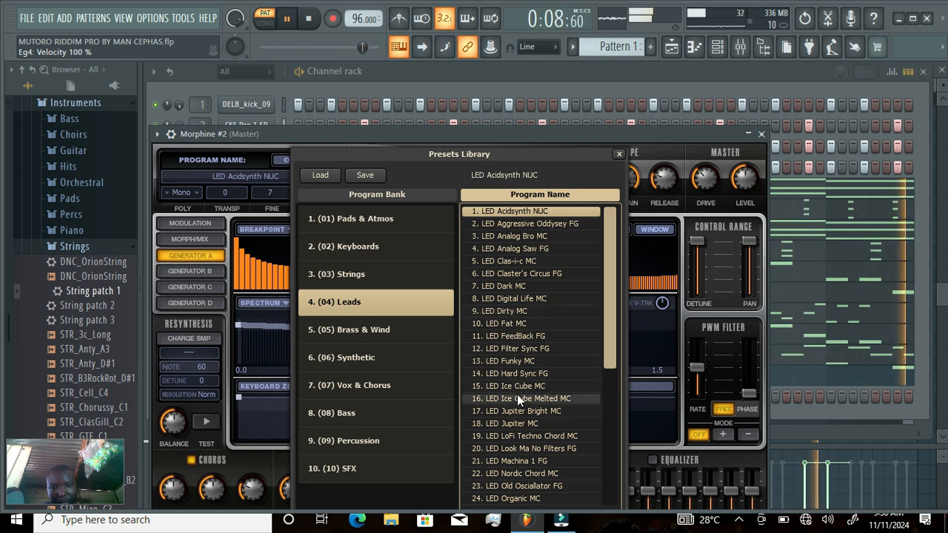
pyautogui.click(523, 425)
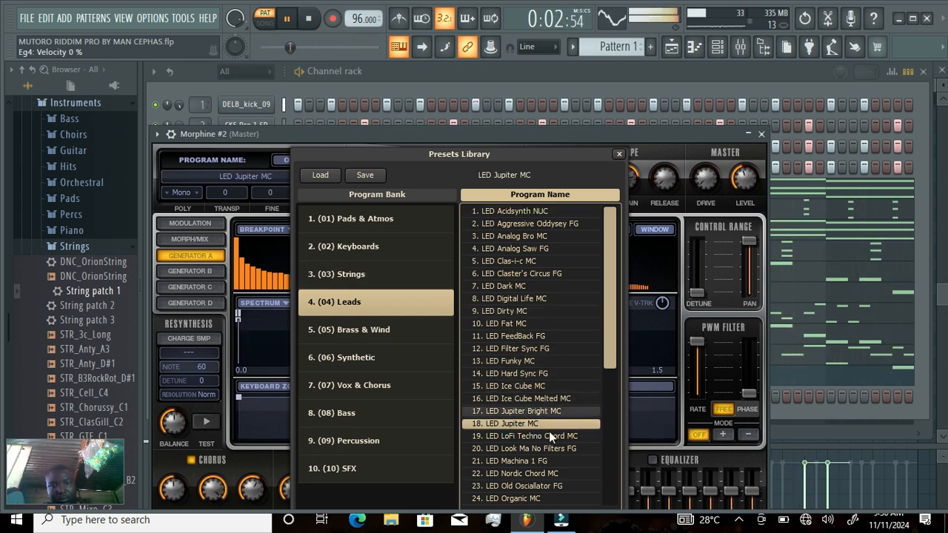
pyautogui.doubleClick(546, 426)
# - In the Morphine #2 piano roll, place C5 at step 3 of bars 1–2, with C#5 and A#4 respectively at step 11
pyautogui.click(162, 135)
pyautogui.click(197, 152)
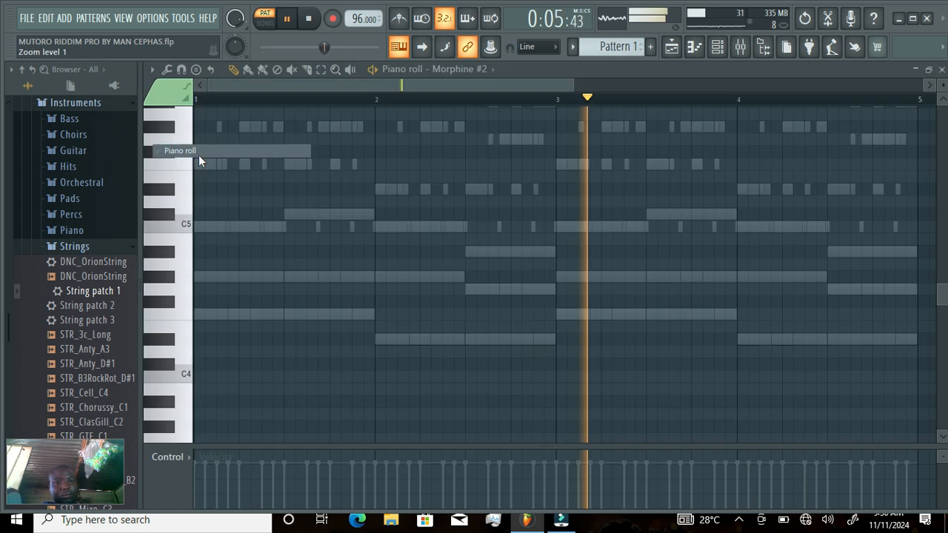
pyautogui.click(219, 226)
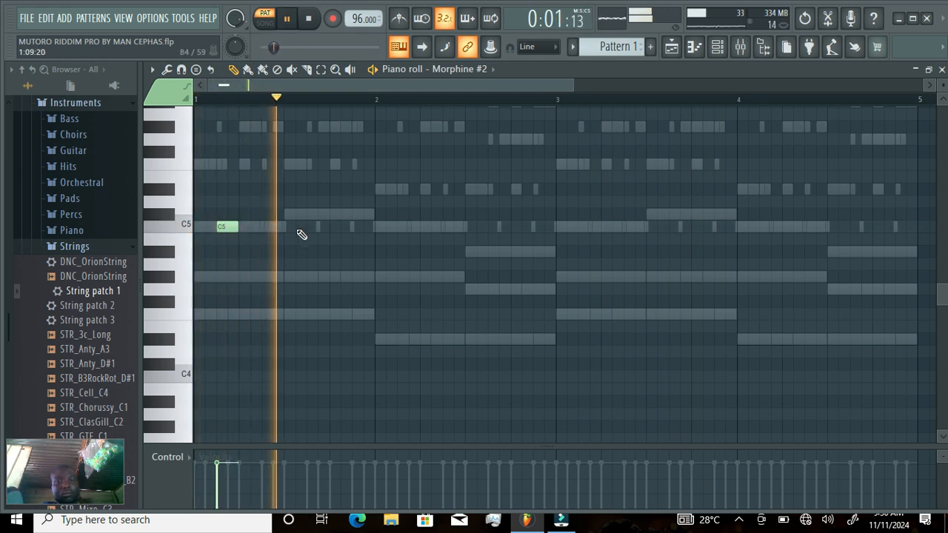
pyautogui.click(313, 214)
pyautogui.click(400, 226)
pyautogui.click(488, 253)
# - Repeat the Morphine #2 notes C5–C#5 in bar 3 and C5–A#4 in bar 4, and set the channel volume to 39%
pyautogui.click(586, 226)
pyautogui.click(678, 214)
pyautogui.click(765, 227)
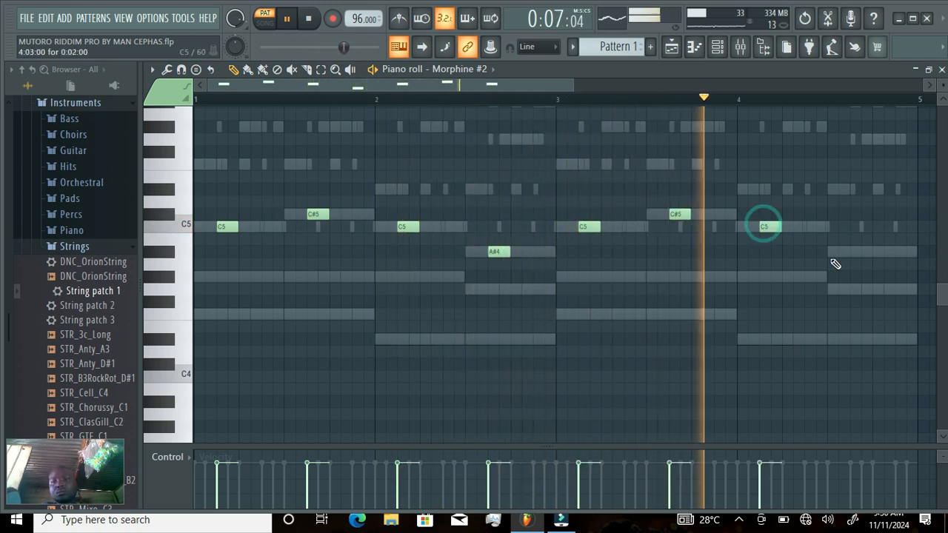
pyautogui.click(857, 252)
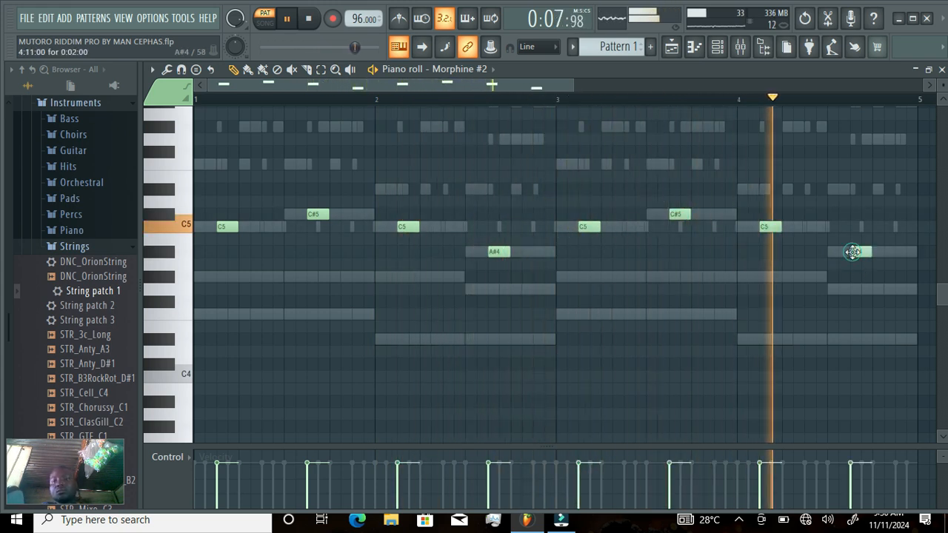
pyautogui.click(717, 48)
pyautogui.moveTo(181, 397); pyautogui.dragTo(181, 400)
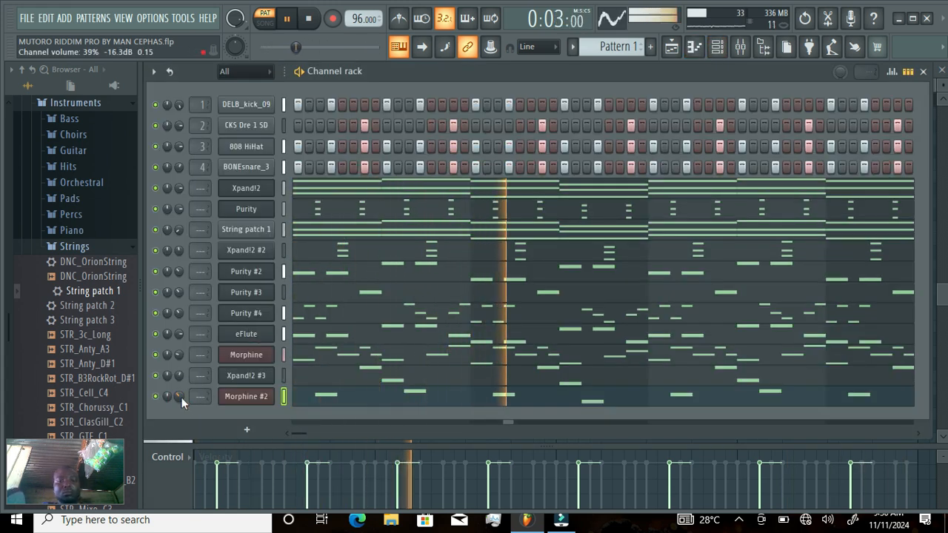
# - Place Pattern 1 clips in the playlist at bar 1 on Track 1, bar 5 on Track 2 and bar 9 on Track 1
pyautogui.click(674, 47)
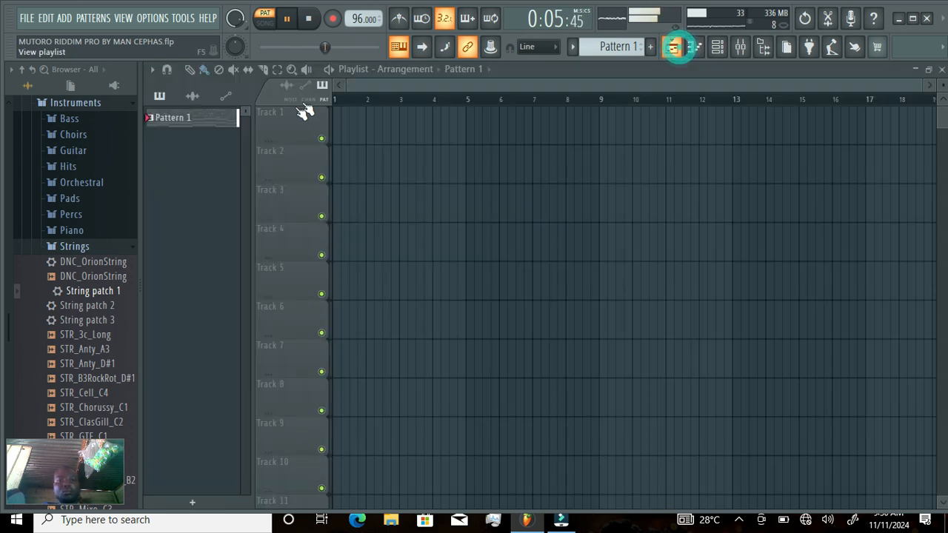
pyautogui.click(337, 132)
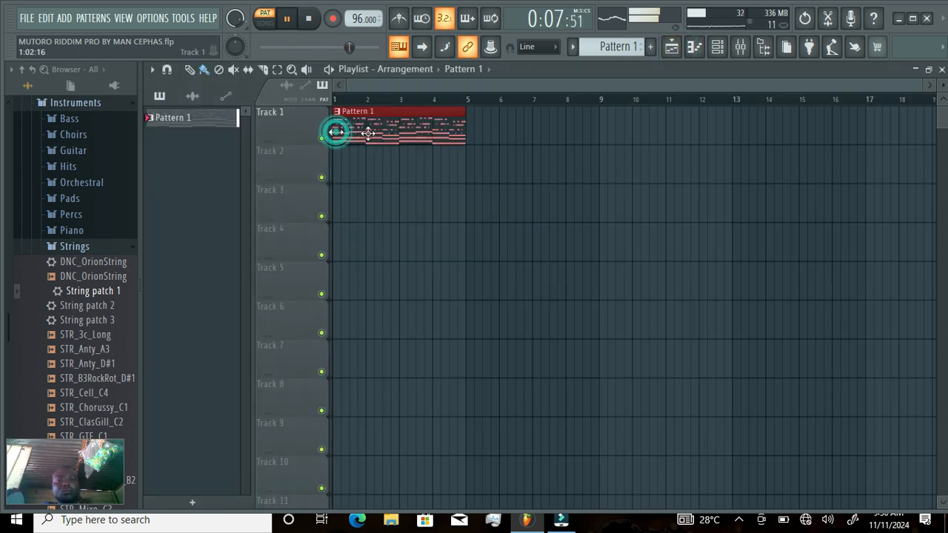
pyautogui.click(468, 159)
pyautogui.click(601, 130)
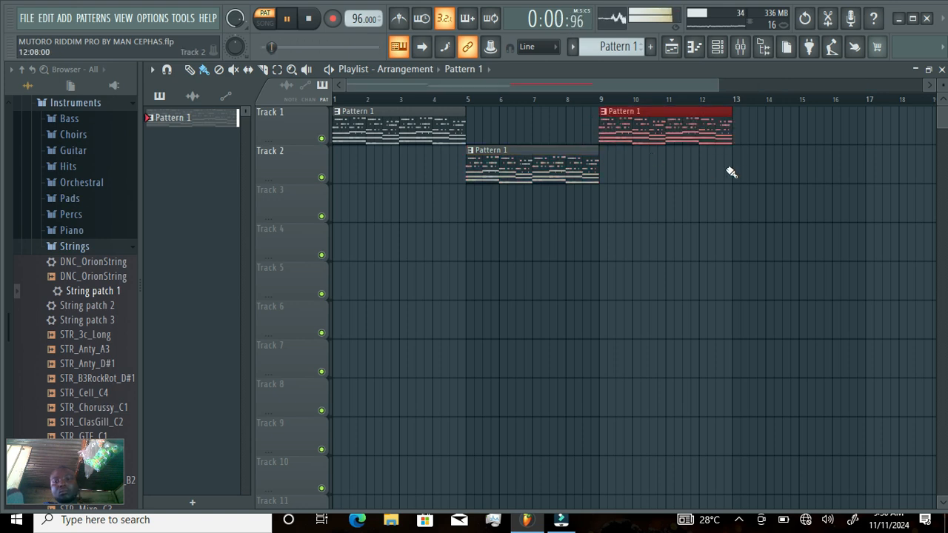
# - Add more Pattern 1 clips at bars 13 and 17 on Track 3 and at bars 21 and 25 on Track 2
pyautogui.click(733, 193)
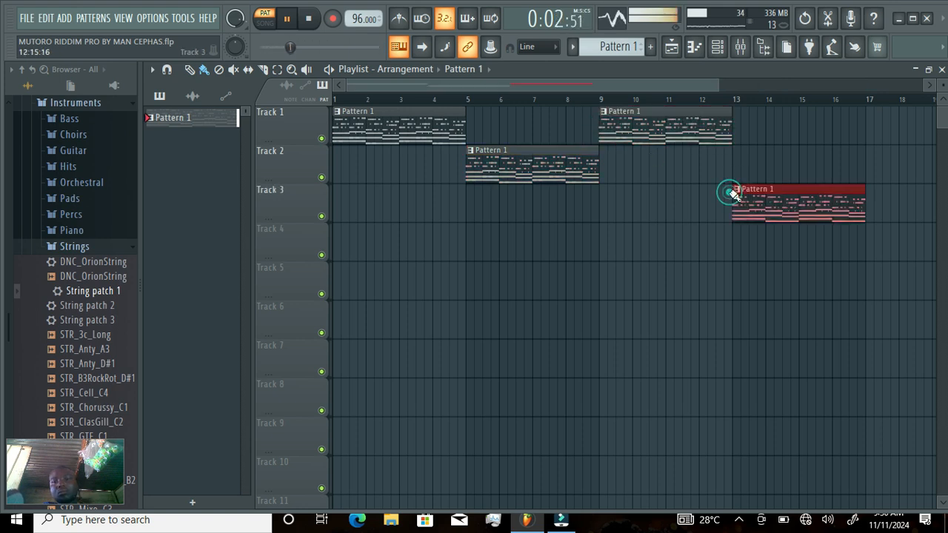
pyautogui.click(868, 197)
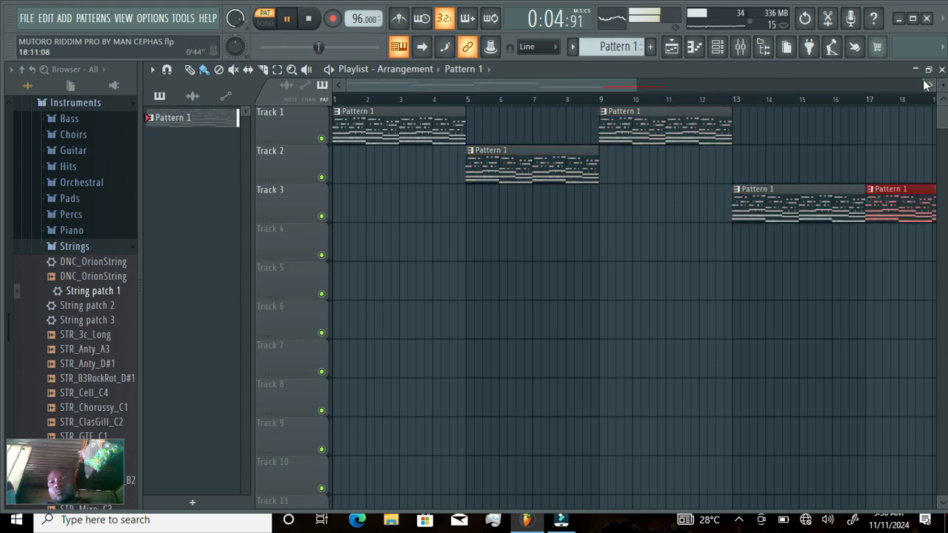
pyautogui.click(871, 165)
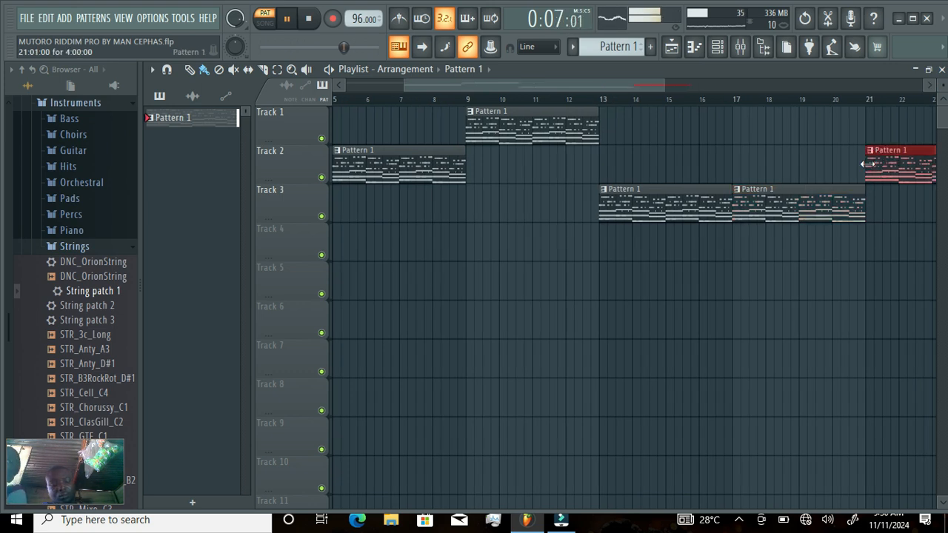
pyautogui.hotkey('ctrl', 'b')
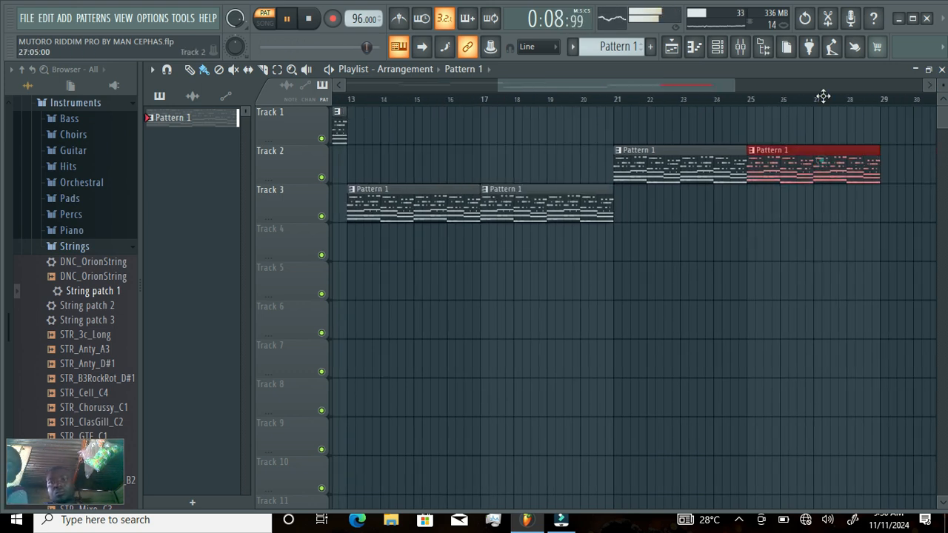
pyautogui.moveTo(823, 96); pyautogui.dragTo(830, 101)
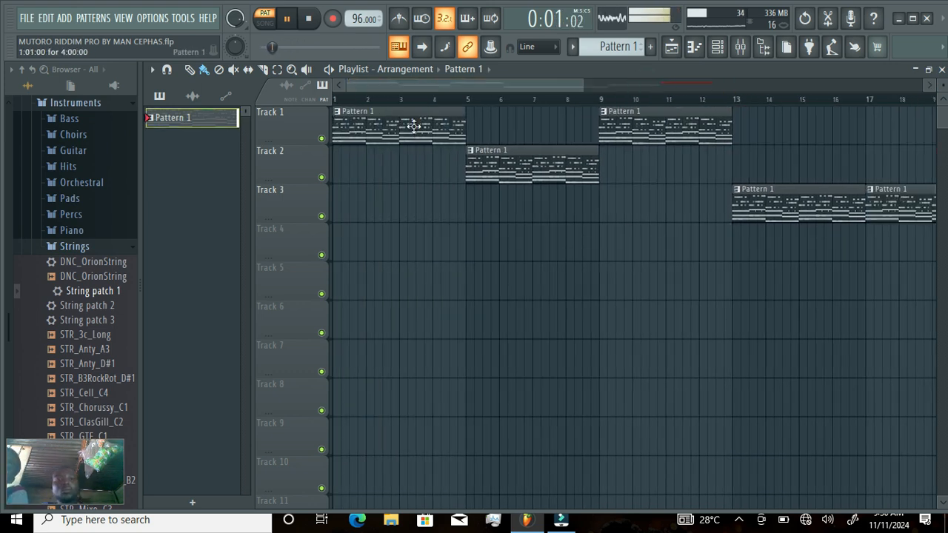
# - Make the Track 1 clip at bar 1 a unique pattern and colour it purple (#6F2876)
pyautogui.click(338, 113)
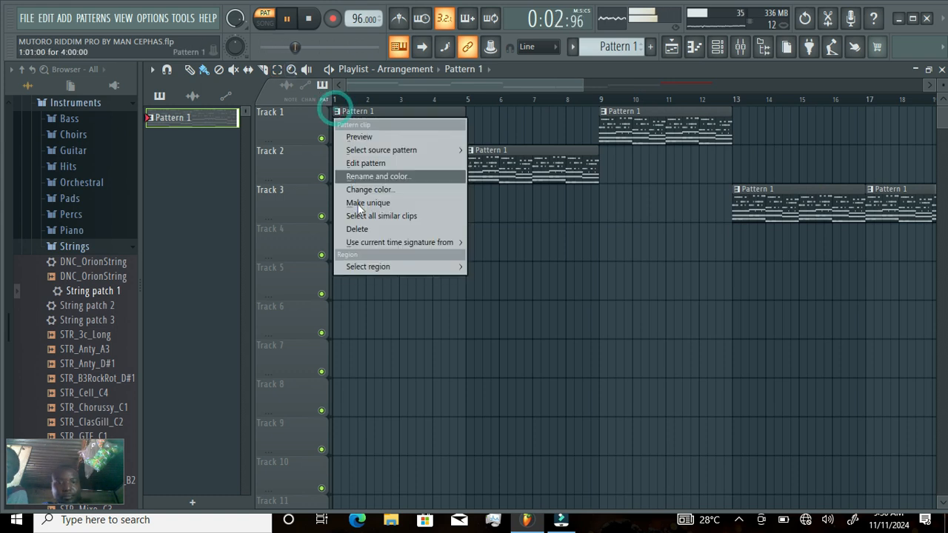
pyautogui.click(365, 203)
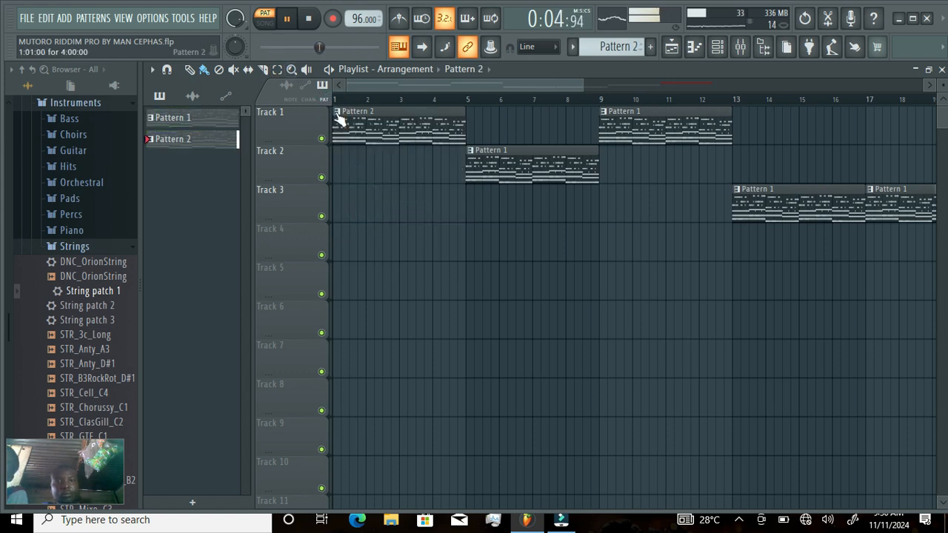
pyautogui.click(337, 112)
pyautogui.click(349, 192)
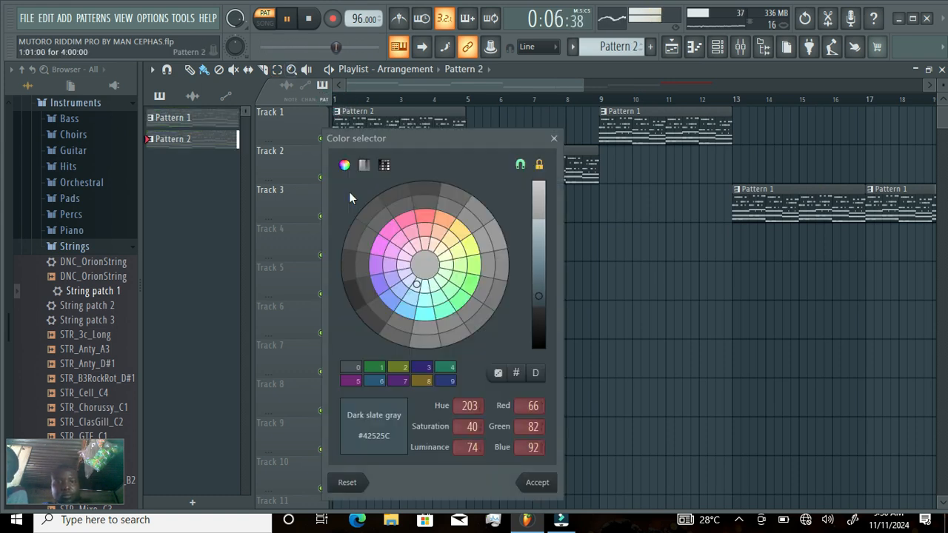
pyautogui.click(380, 245)
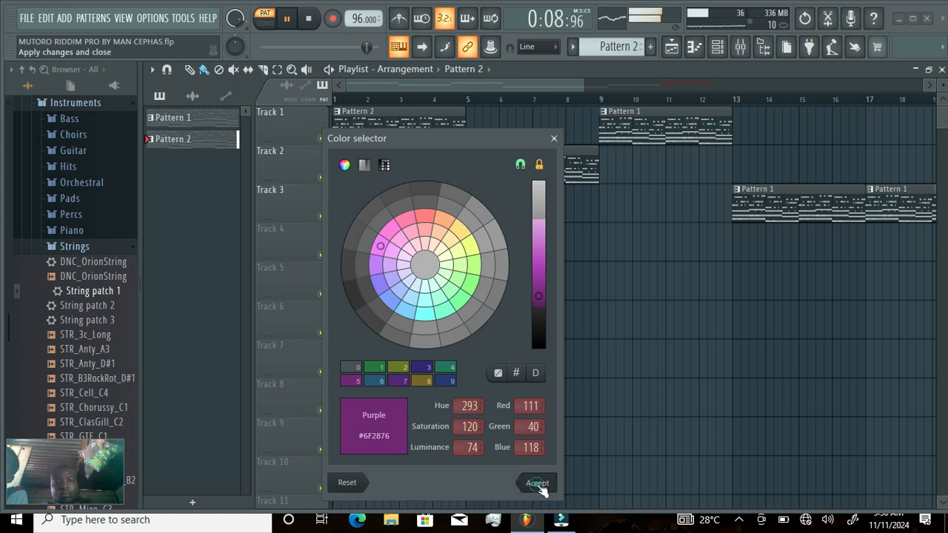
pyautogui.click(538, 484)
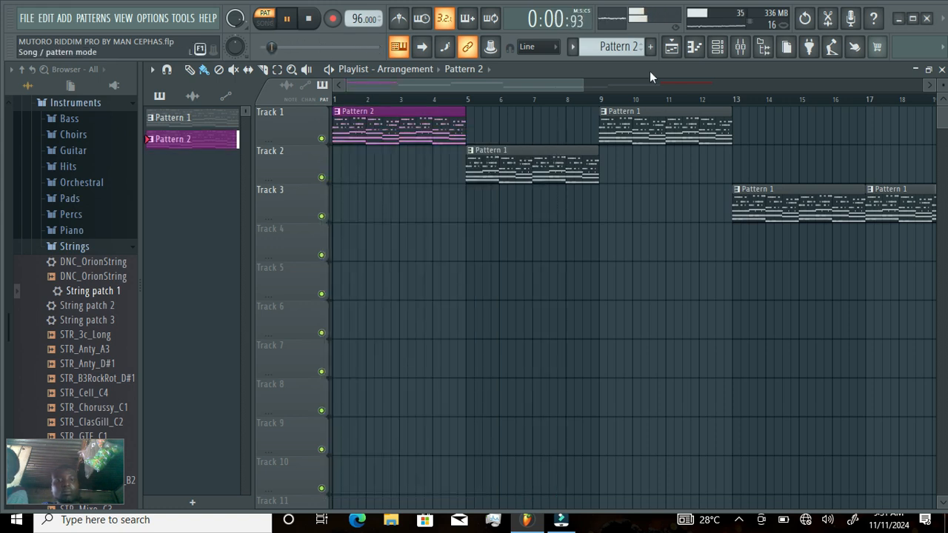
# - Cut the DELB_kick_09 steps and the eFlute notes from the purple pattern
pyautogui.click(718, 49)
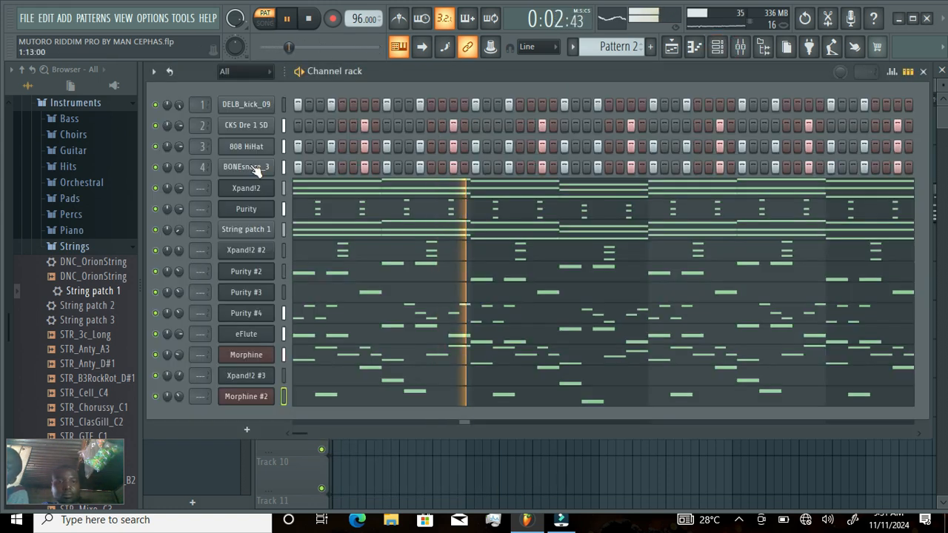
pyautogui.rightClick(262, 104)
pyautogui.click(424, 106)
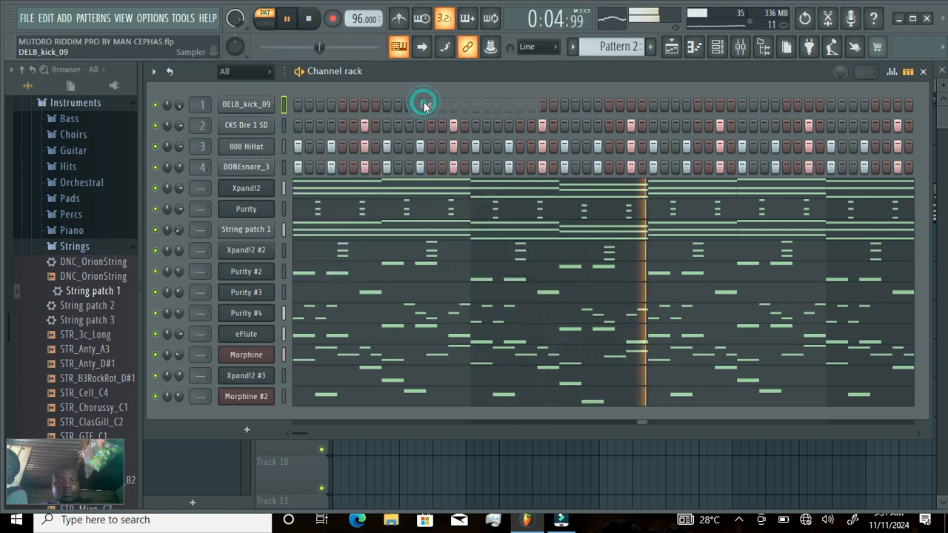
pyautogui.rightClick(264, 330)
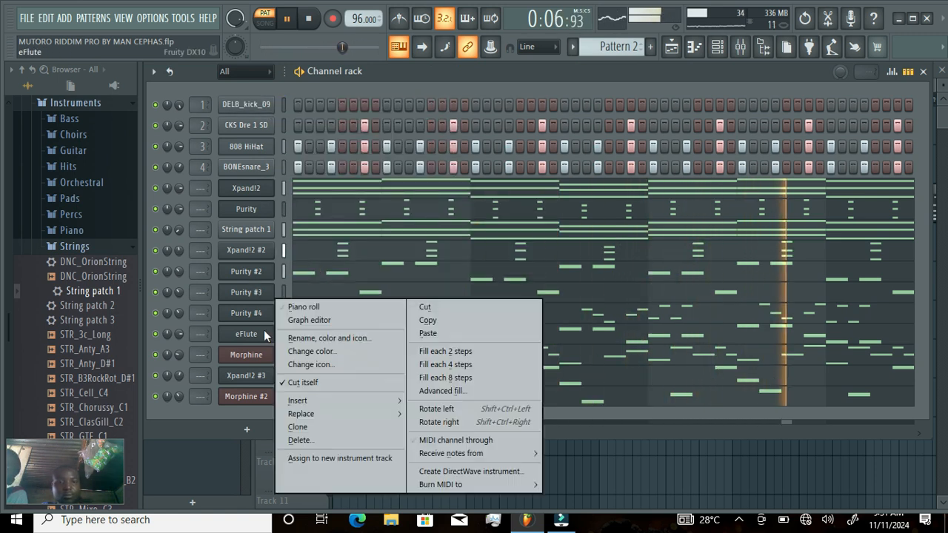
pyautogui.click(420, 308)
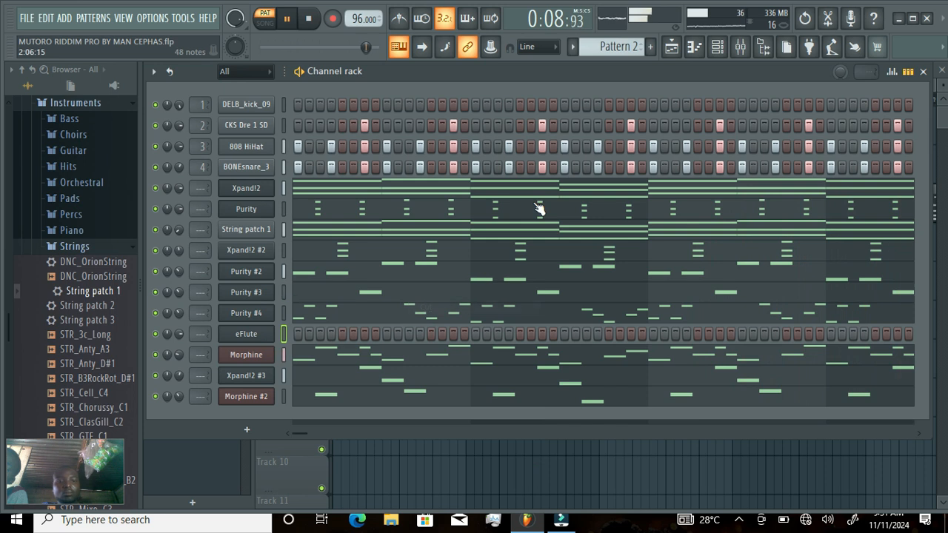
# - Make the Track 2 clip at bar 5 a unique pattern and colour it dark red (#762843)
pyautogui.click(672, 49)
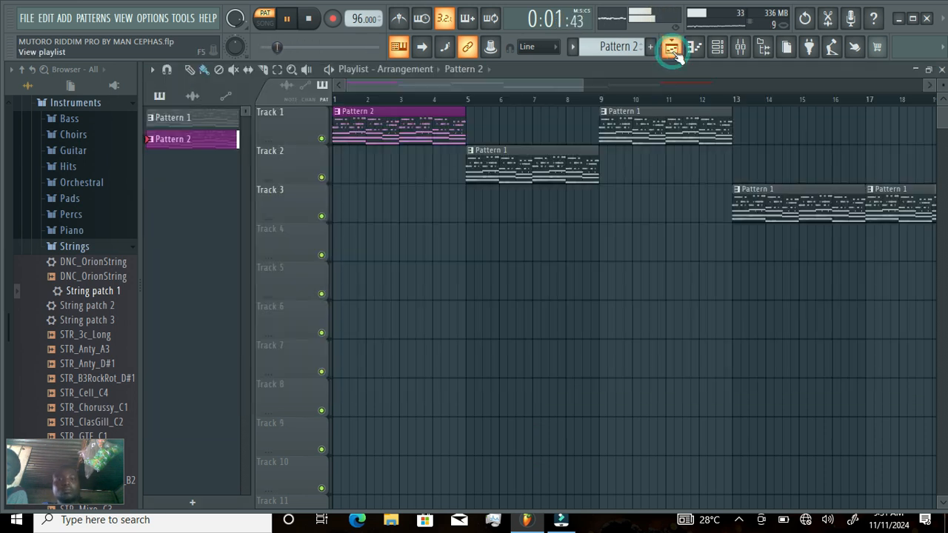
pyautogui.rightClick(471, 156)
pyautogui.click(485, 243)
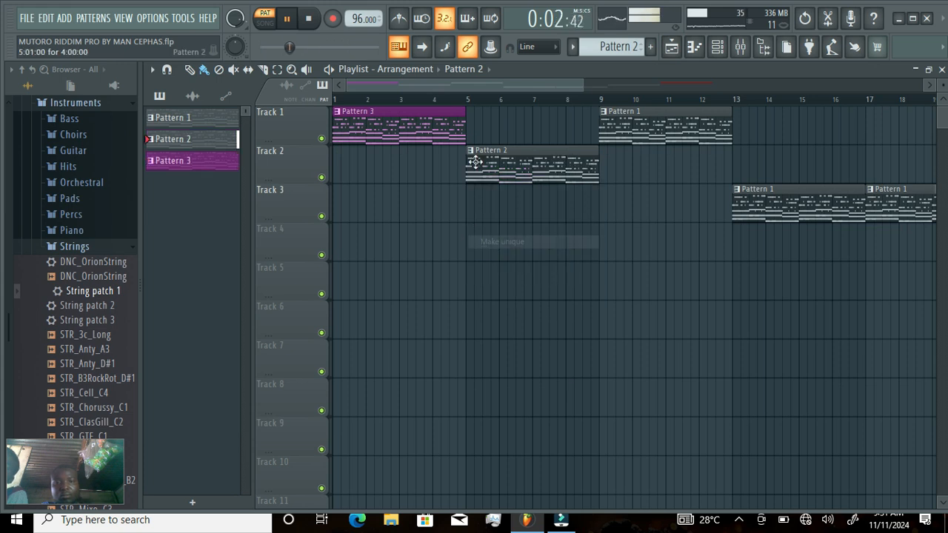
pyautogui.rightClick(472, 157)
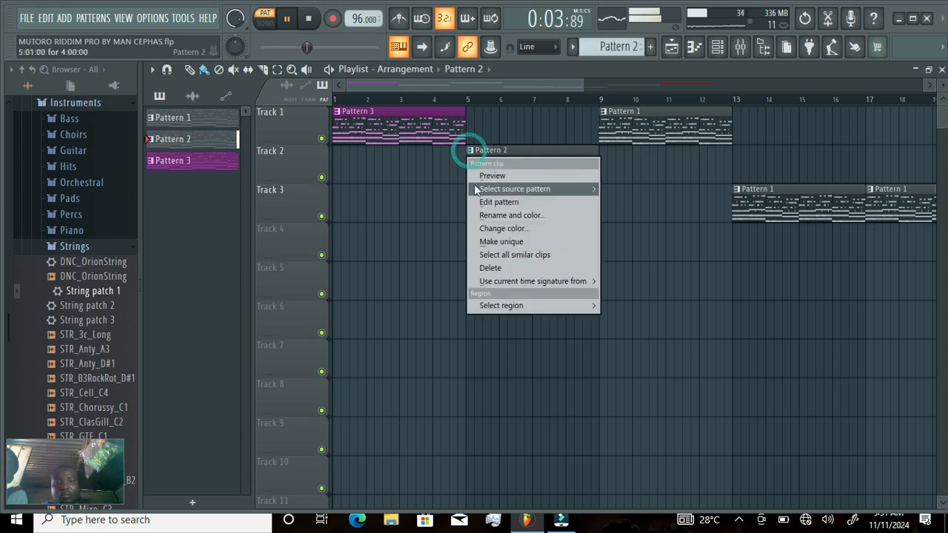
pyautogui.click(486, 231)
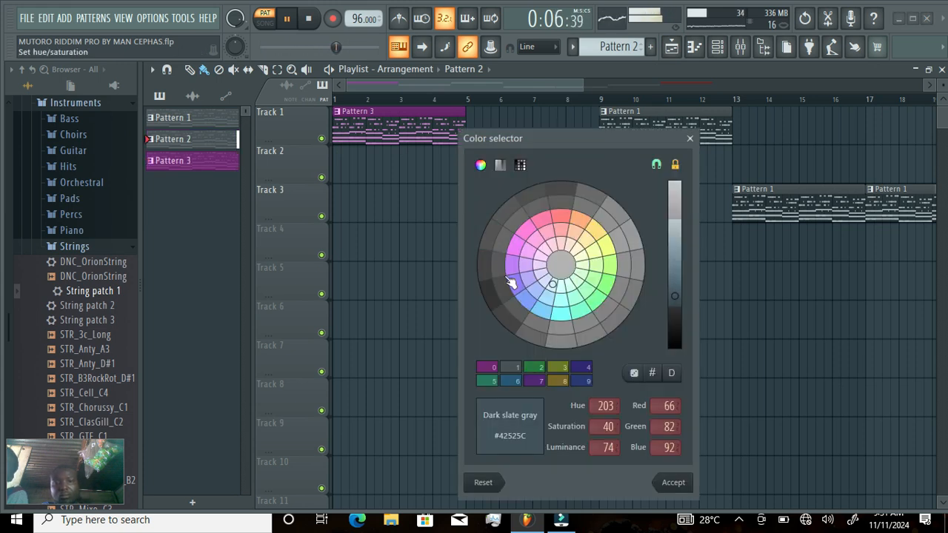
pyautogui.click(515, 249)
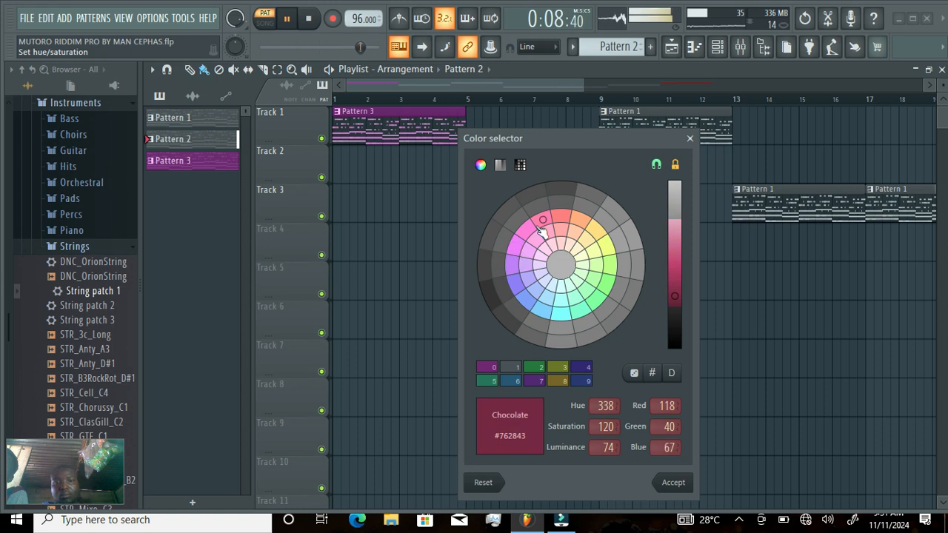
pyautogui.click(674, 484)
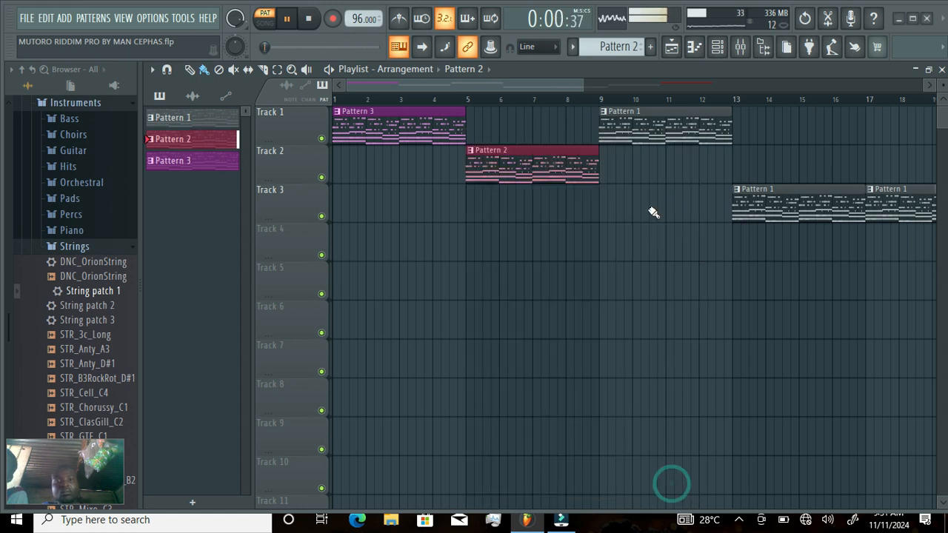
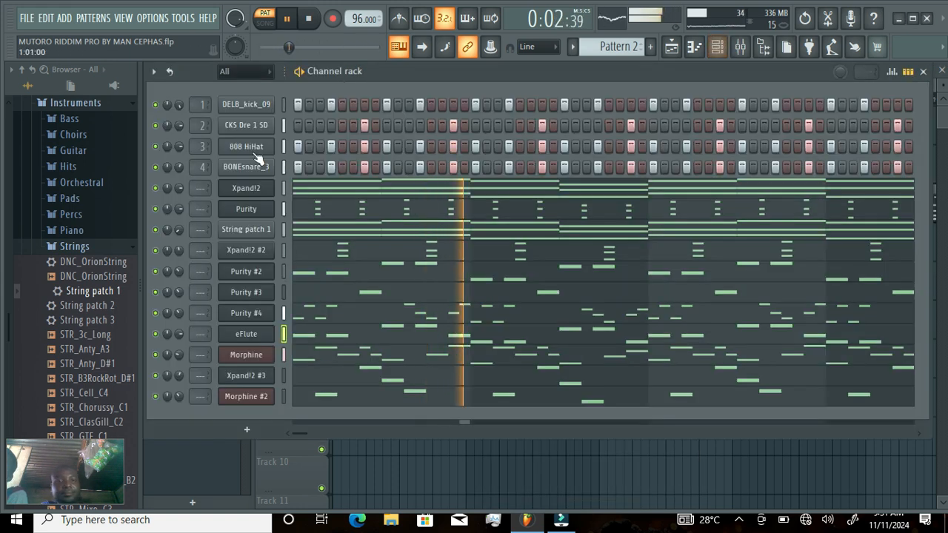
# - Cut the eFlute, Morphine and Purity #4 notes from the dark red pattern
pyautogui.rightClick(271, 334)
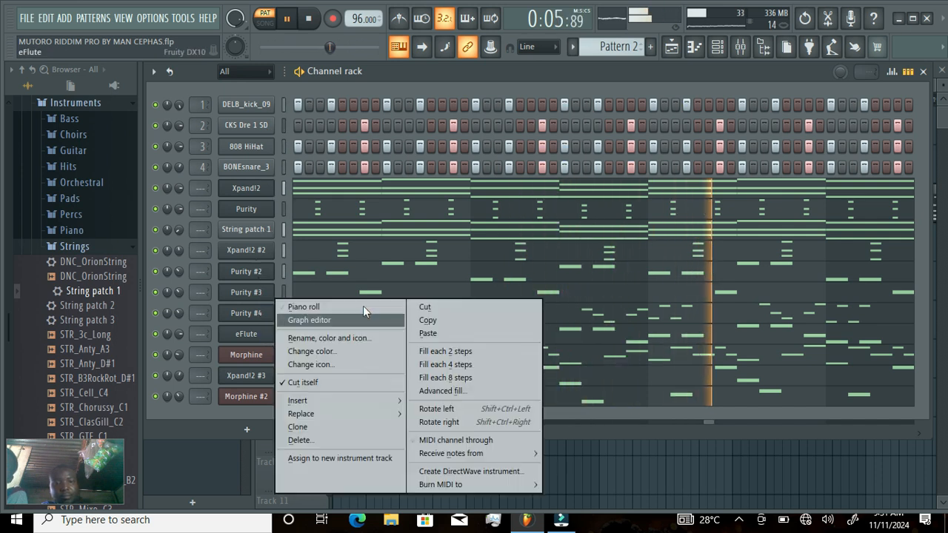
pyautogui.click(420, 306)
pyautogui.rightClick(250, 355)
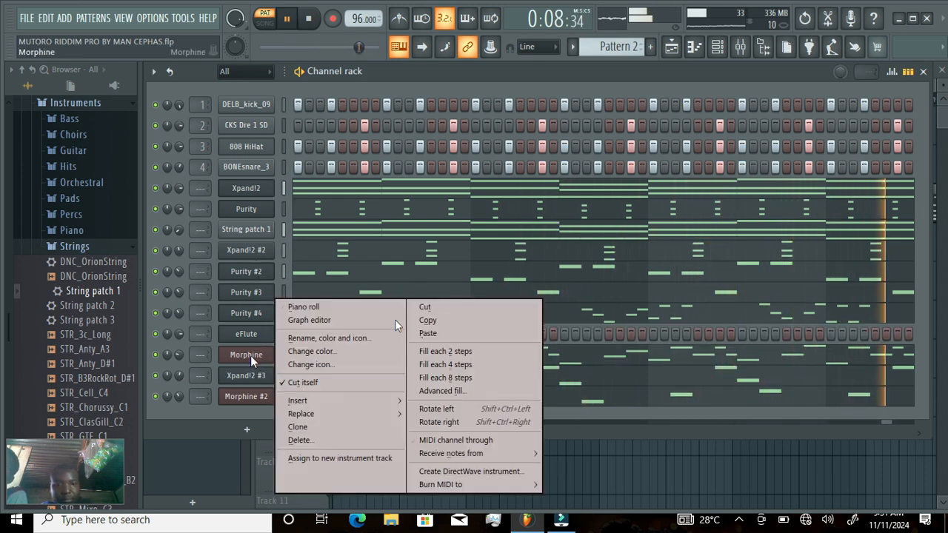
pyautogui.click(420, 306)
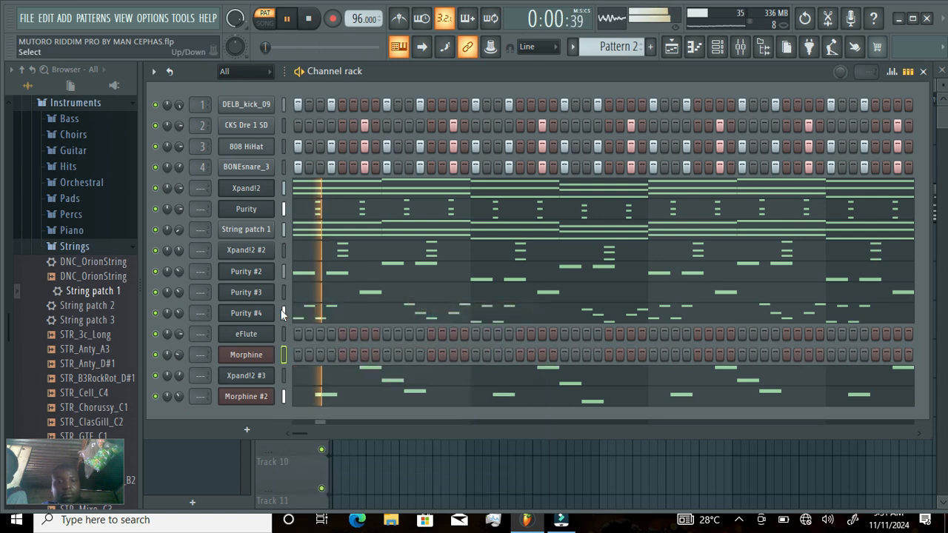
pyautogui.rightClick(262, 311)
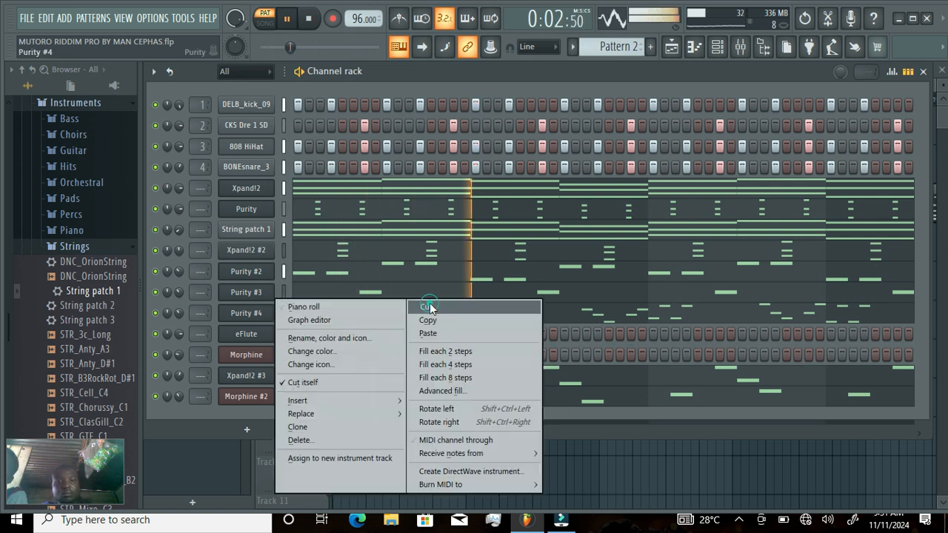
pyautogui.click(428, 307)
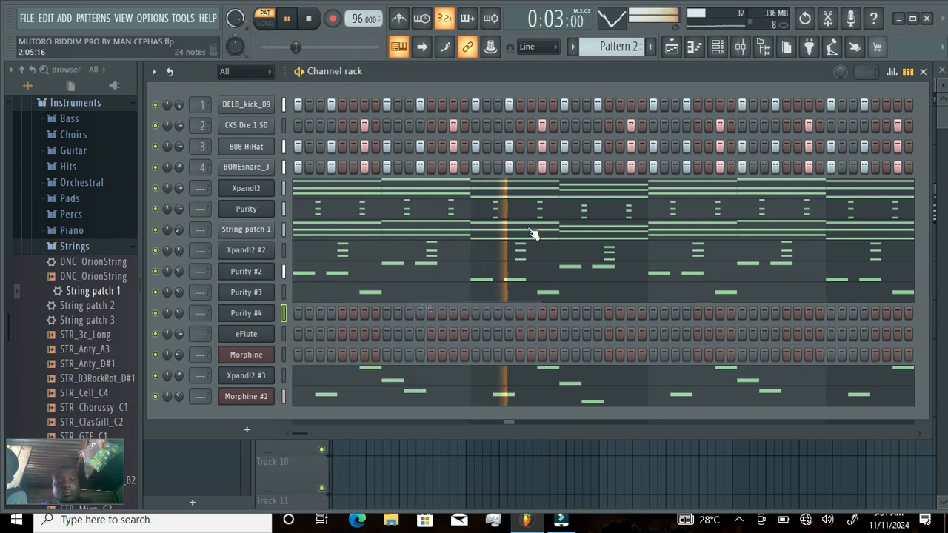
# - Make the Track 1 clip at bar 9 a unique pattern and colour it blue
pyautogui.click(671, 49)
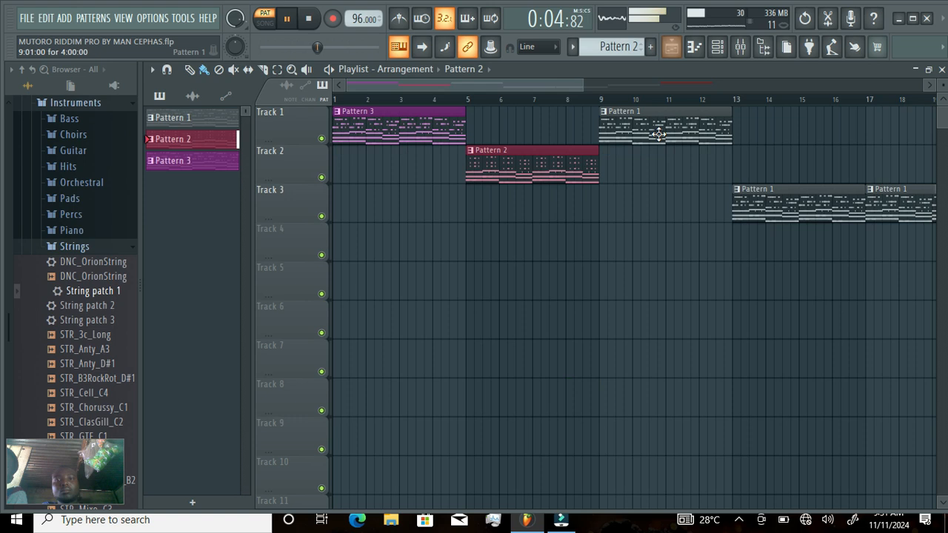
pyautogui.rightClick(606, 120)
pyautogui.click(628, 205)
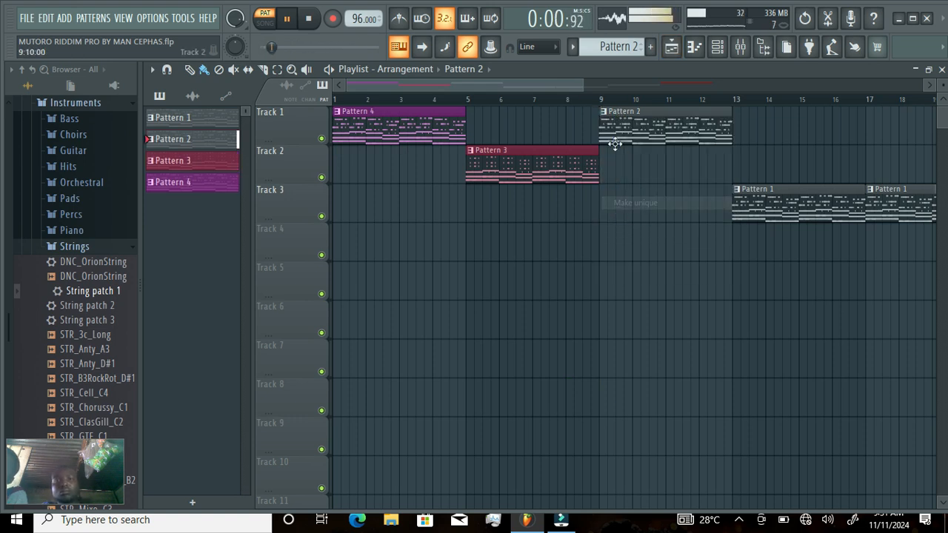
pyautogui.rightClick(603, 116)
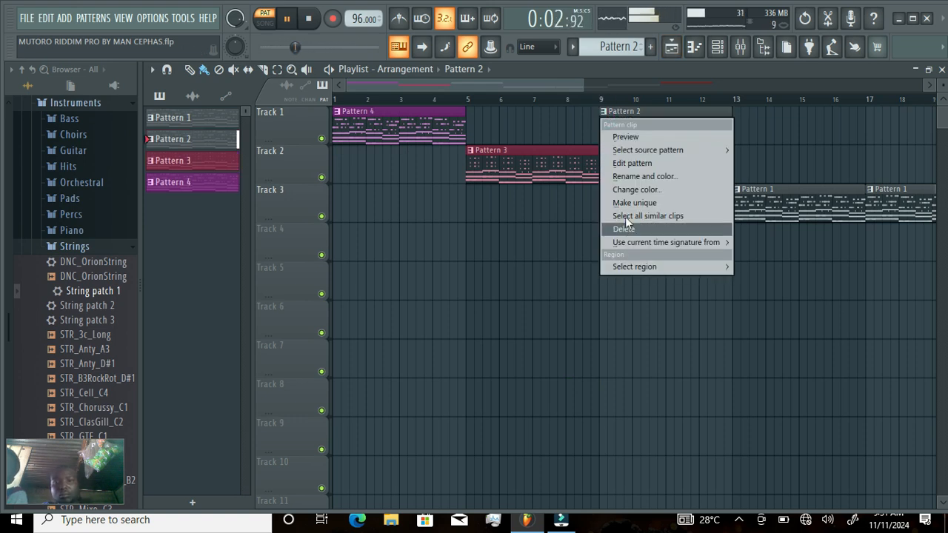
pyautogui.click(634, 189)
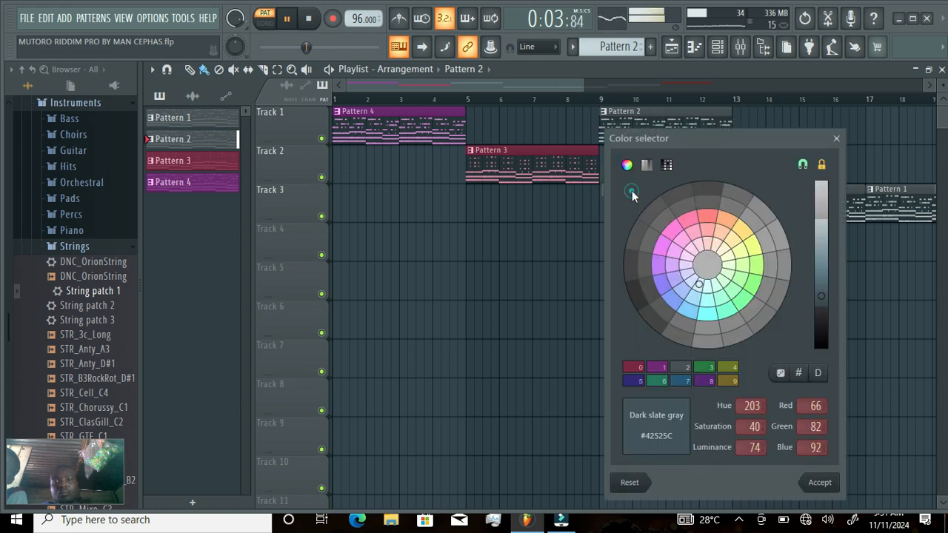
pyautogui.click(674, 300)
pyautogui.click(820, 483)
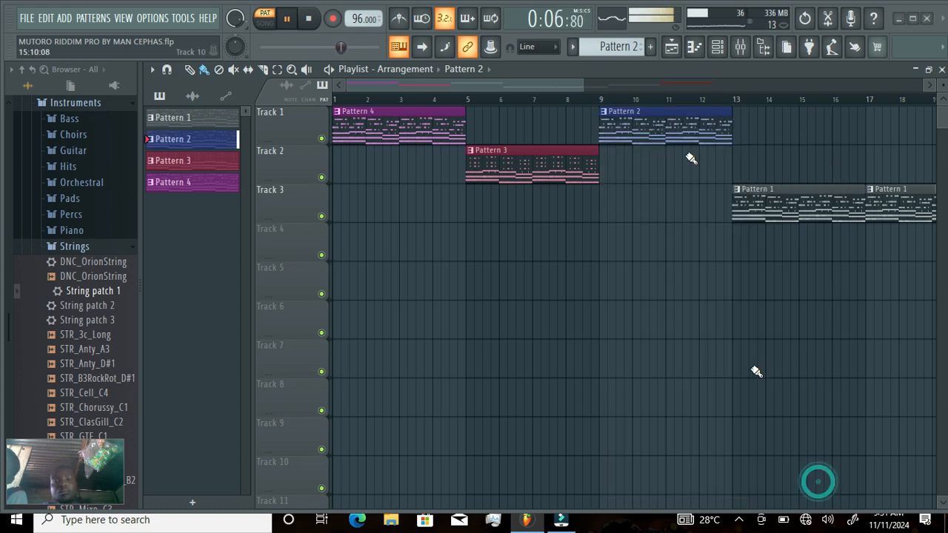
# - Cut the Purity #2, Purity #4, Morphine and Xpand!2 #2 notes from the blue pattern
pyautogui.click(718, 47)
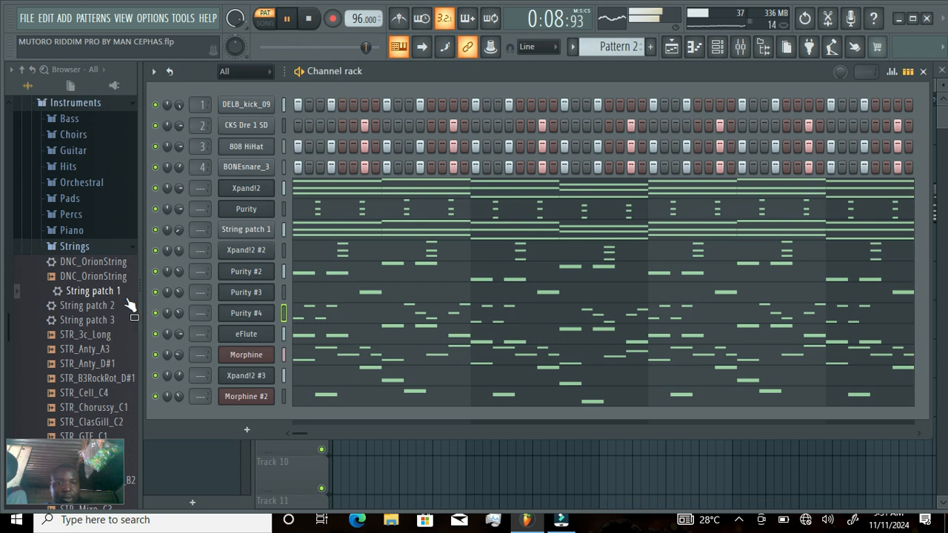
pyautogui.rightClick(254, 273)
pyautogui.click(422, 272)
pyautogui.rightClick(253, 314)
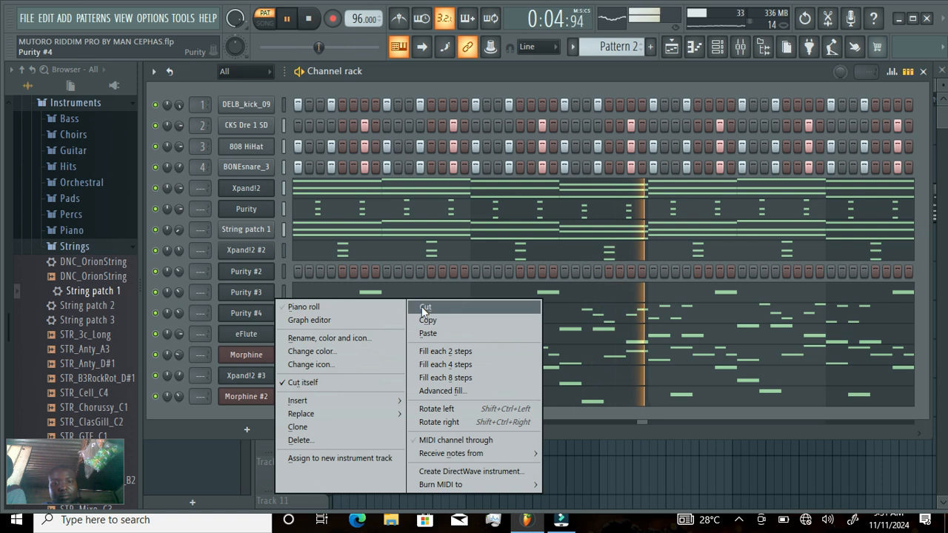
pyautogui.click(422, 308)
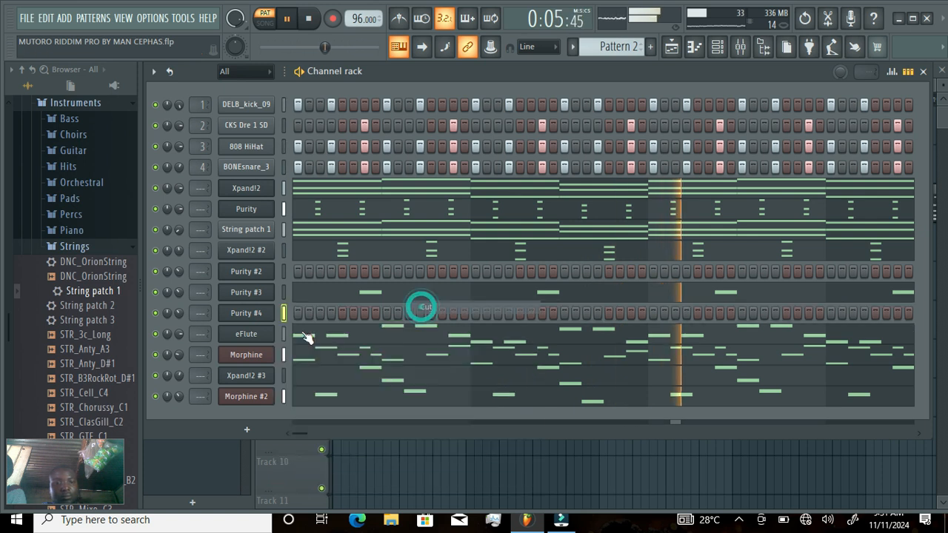
pyautogui.rightClick(249, 355)
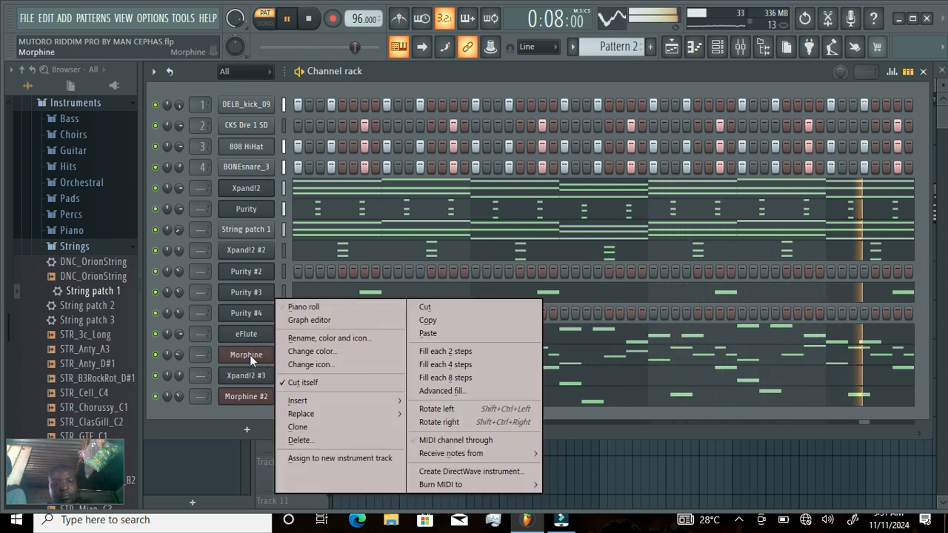
pyautogui.click(420, 306)
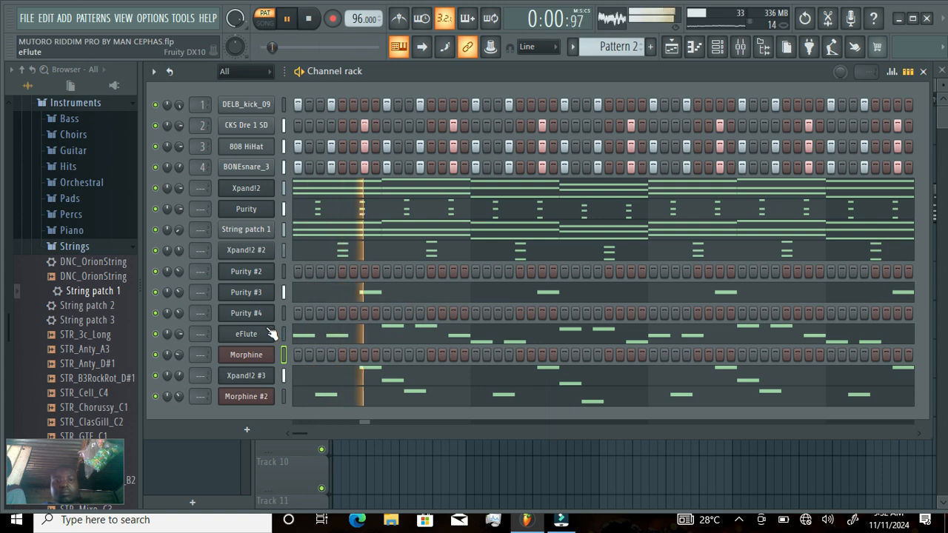
pyautogui.rightClick(263, 252)
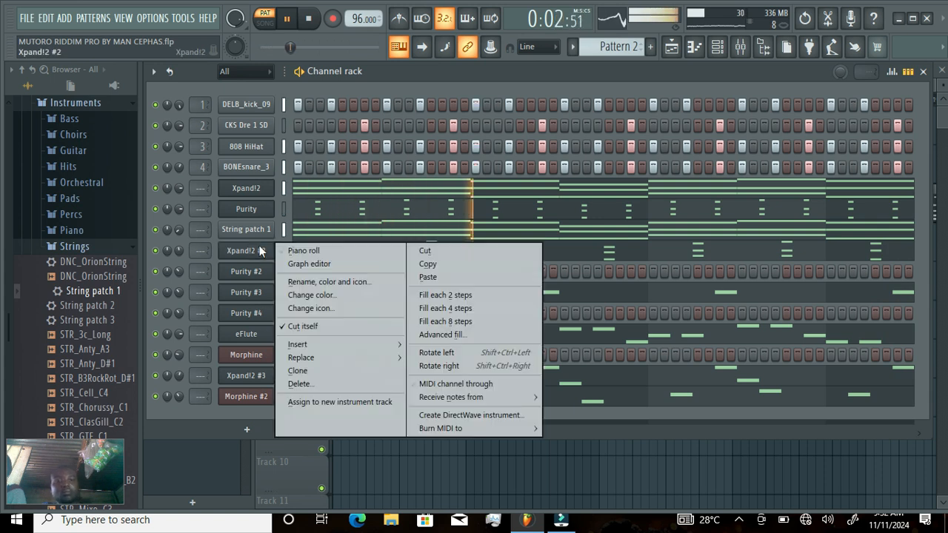
pyautogui.click(423, 249)
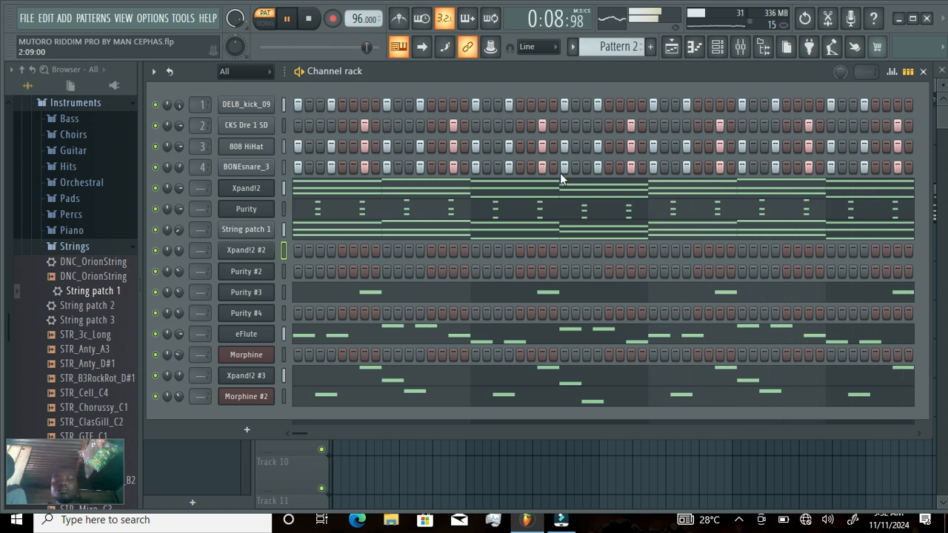
# - Make the Track 2 clip at bar 21 a unique pattern and colour it green
pyautogui.click(672, 48)
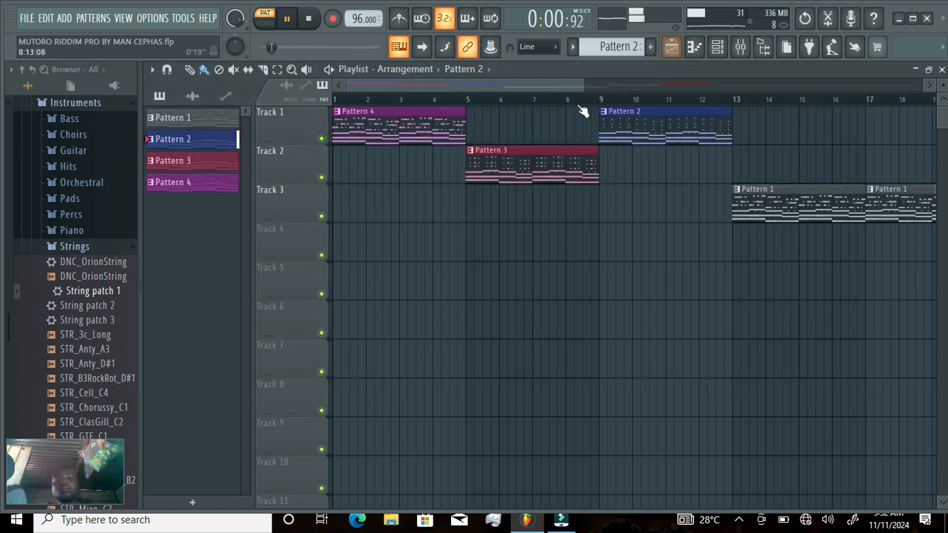
pyautogui.moveTo(550, 84); pyautogui.dragTo(707, 134)
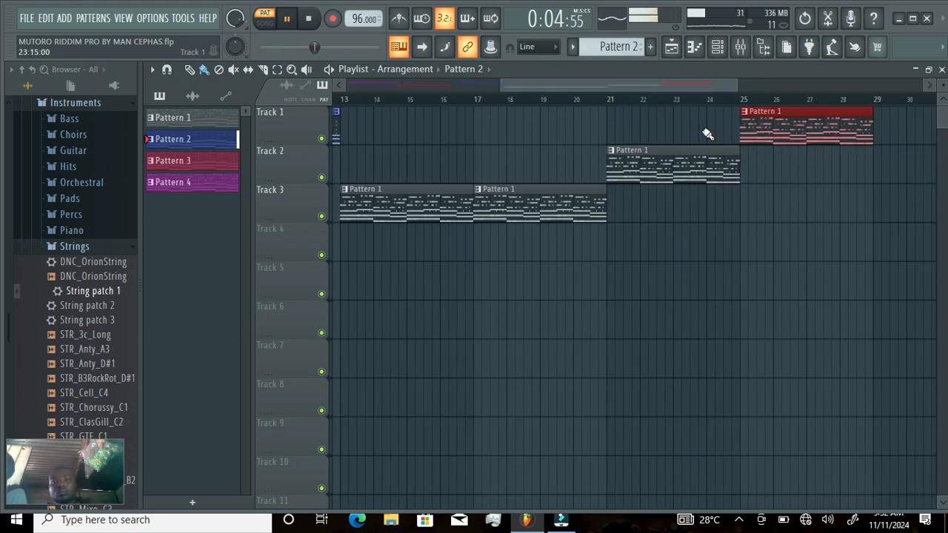
pyautogui.click(612, 154)
pyautogui.click(617, 245)
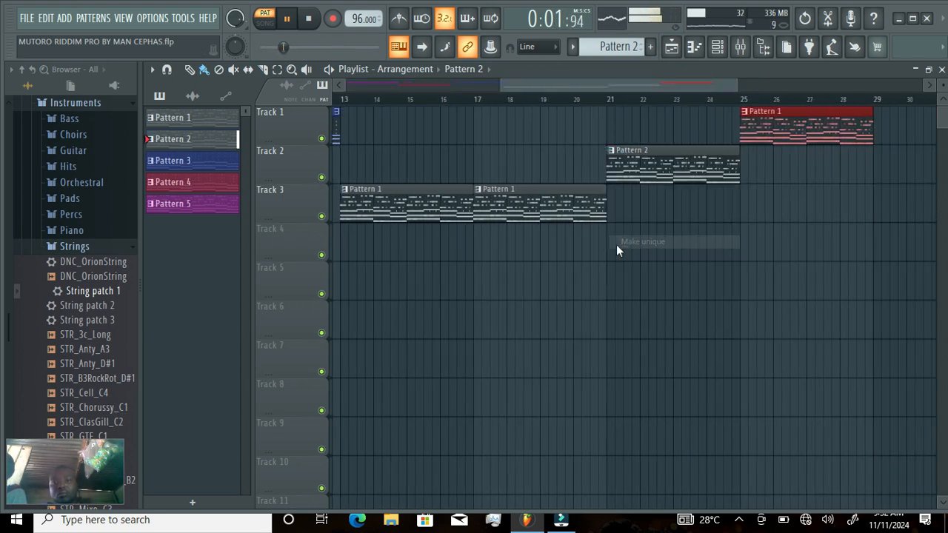
pyautogui.click(612, 151)
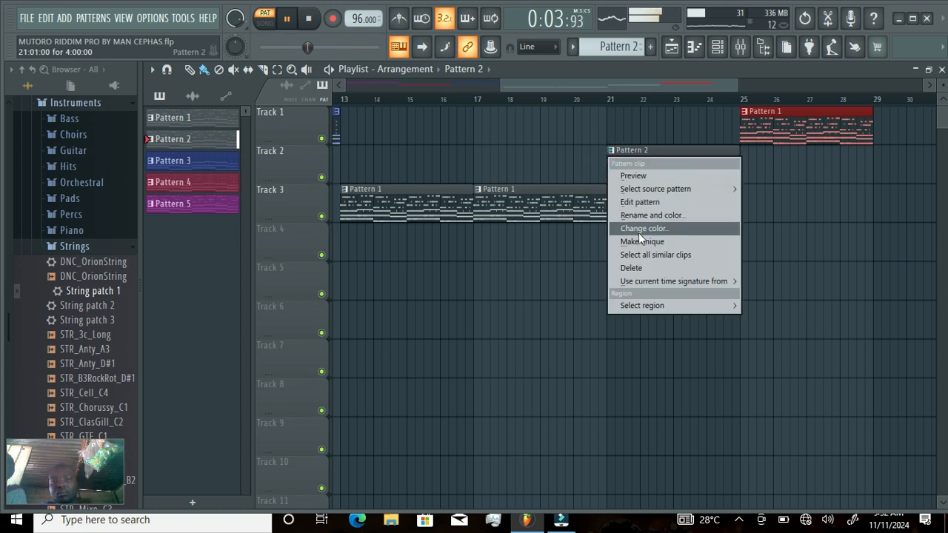
pyautogui.click(640, 231)
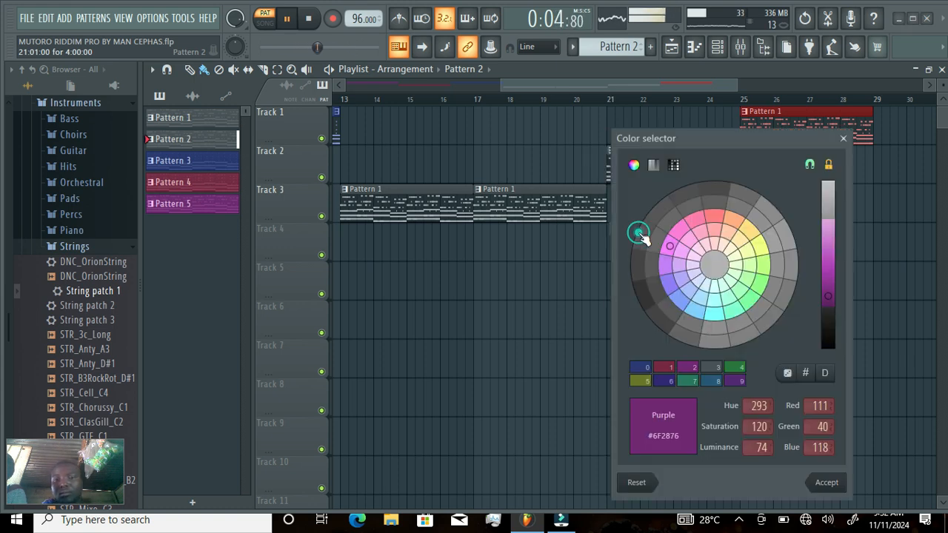
pyautogui.click(749, 300)
pyautogui.click(829, 484)
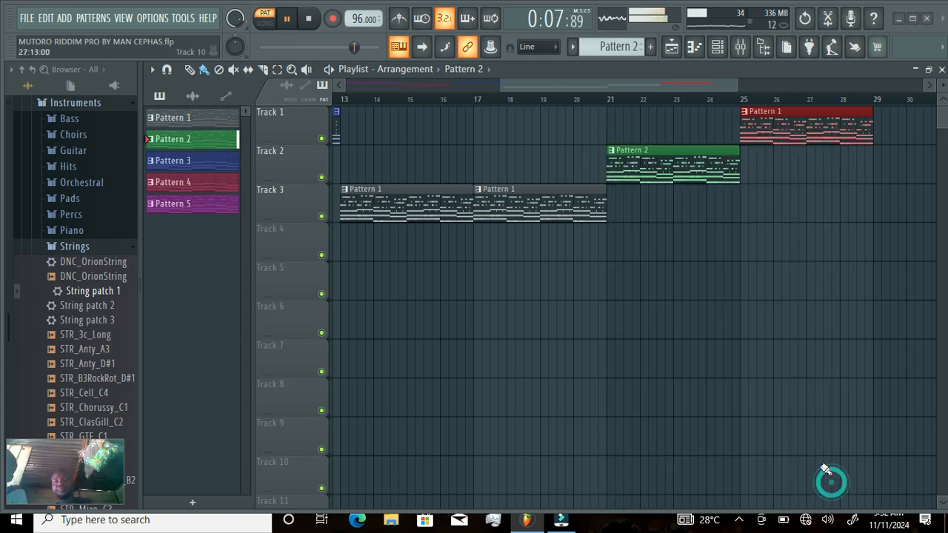
# - Fill the DELB_kick_09 channel on every 4 steps in the green pattern
pyautogui.click(717, 47)
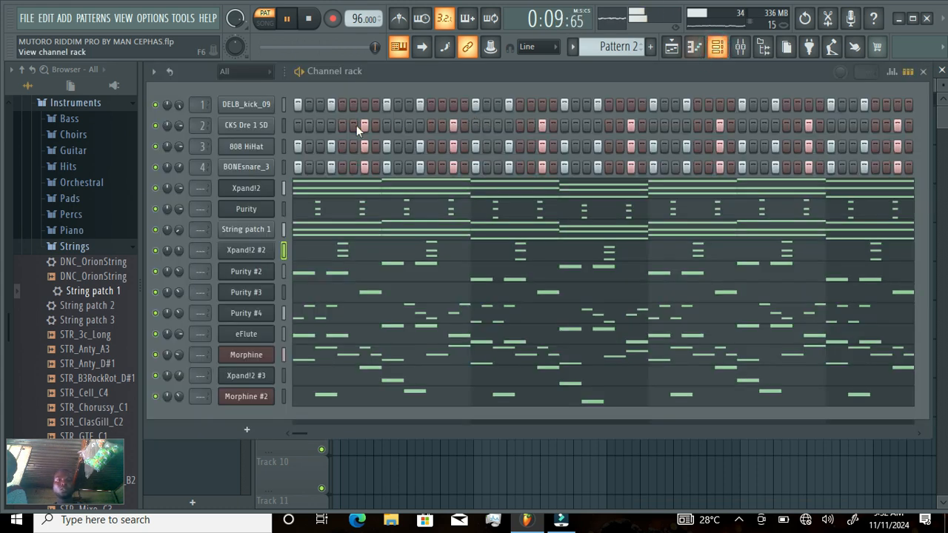
pyautogui.rightClick(268, 104)
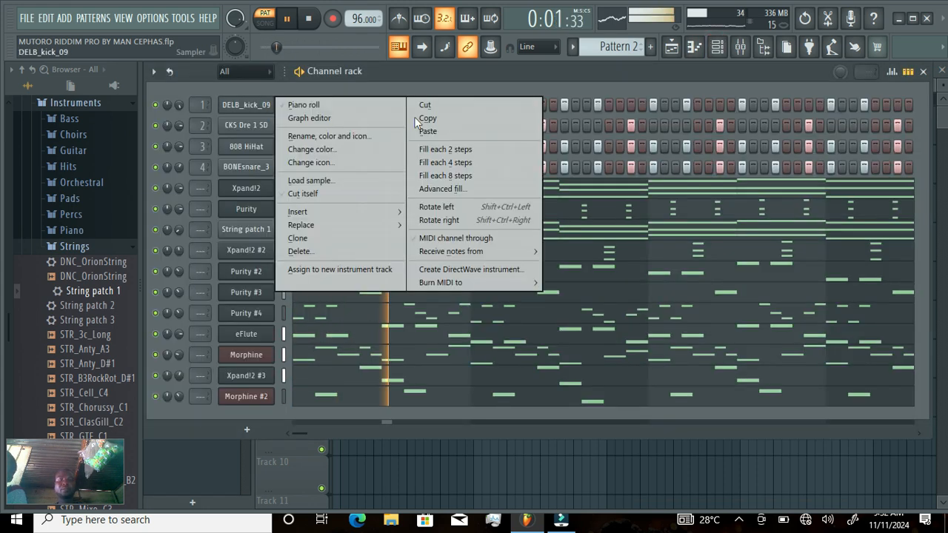
pyautogui.click(438, 162)
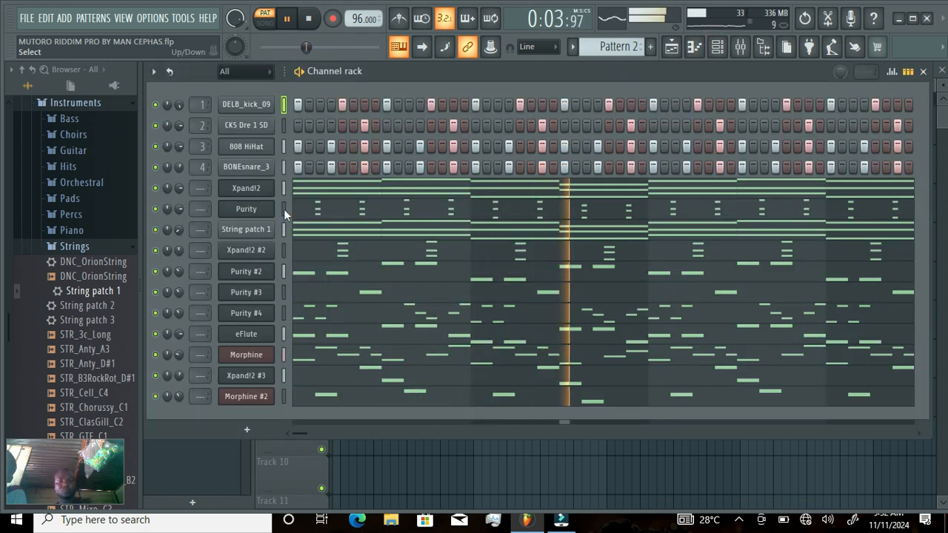
# - Cut the eFlute, Purity #4, Morphine and Xpand!2 #3 notes from the green pattern
pyautogui.rightClick(259, 334)
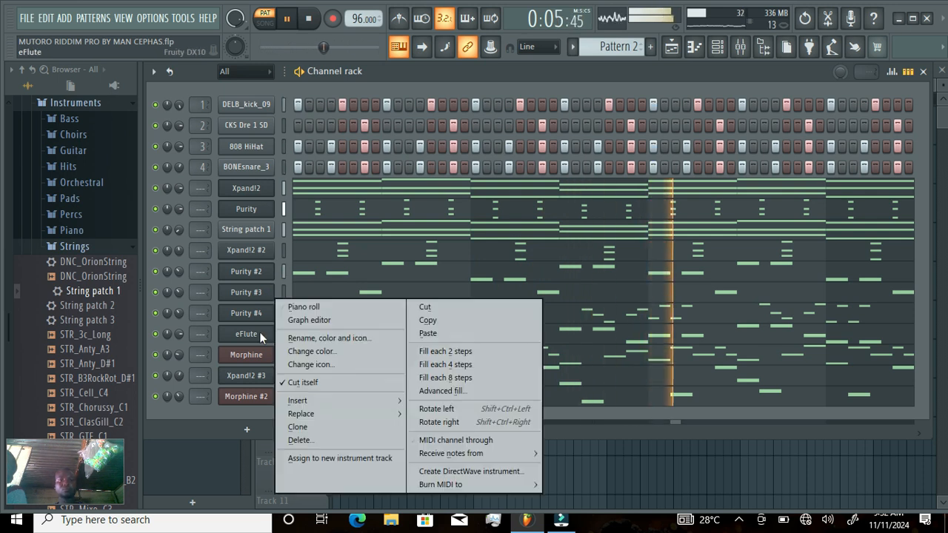
pyautogui.click(449, 307)
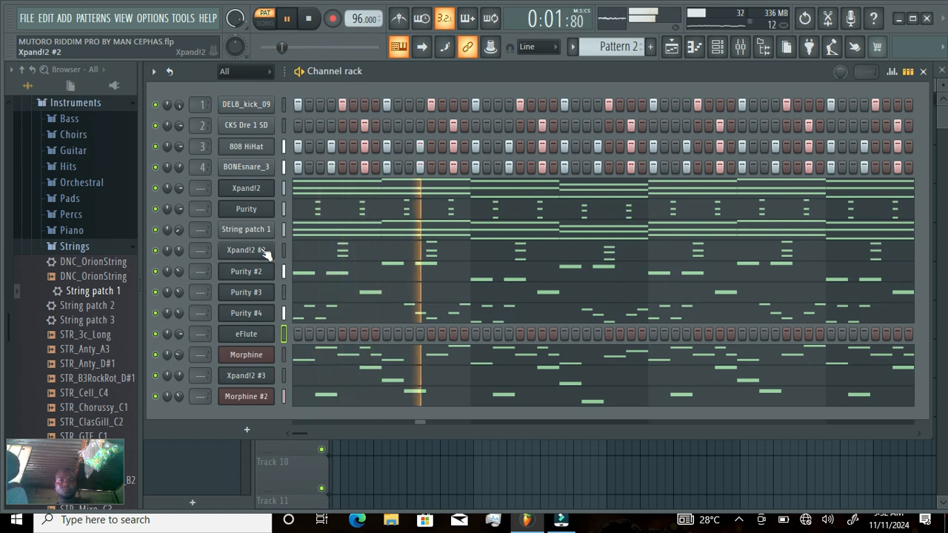
pyautogui.rightClick(268, 315)
pyautogui.click(450, 308)
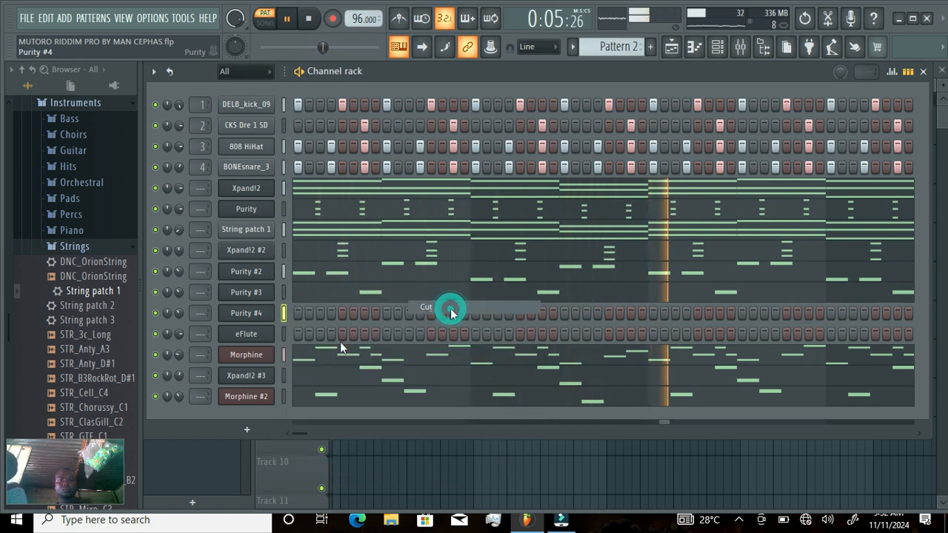
pyautogui.rightClick(258, 357)
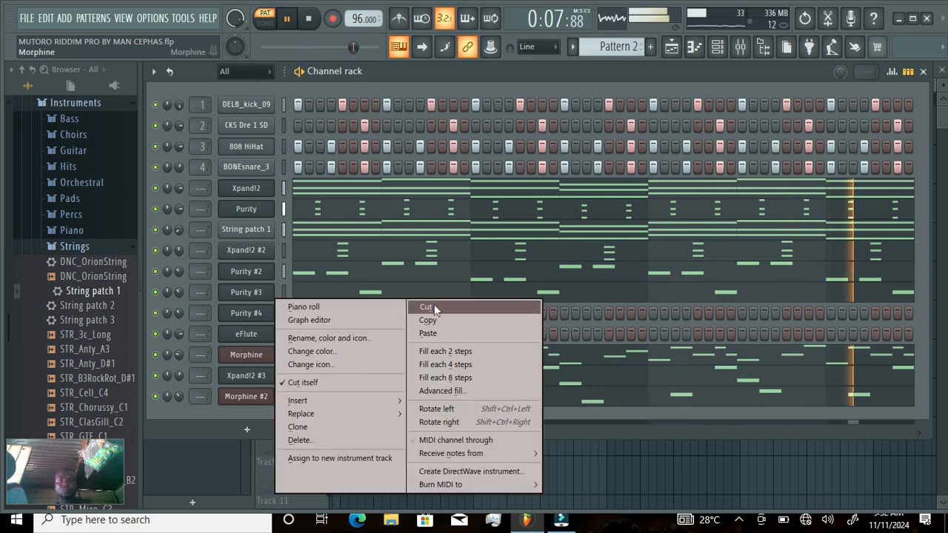
pyautogui.click(434, 306)
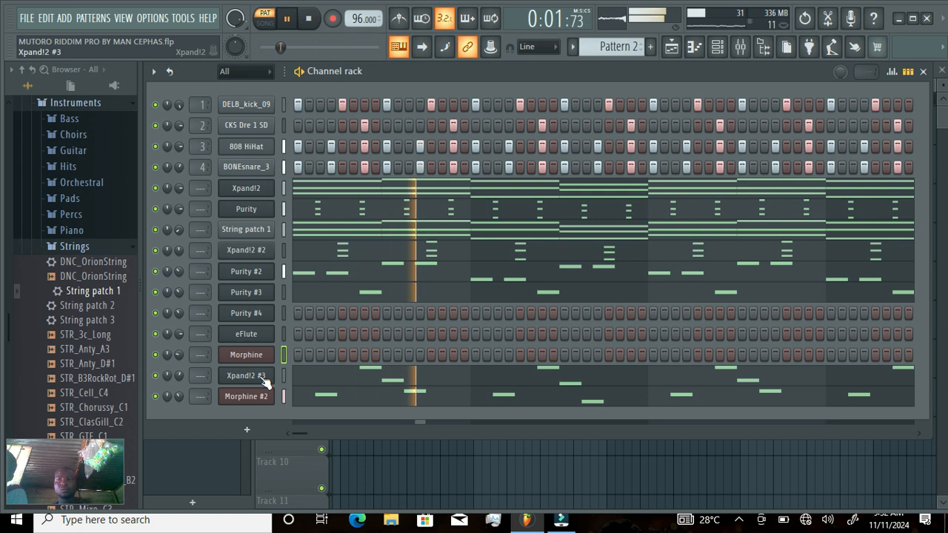
pyautogui.rightClick(269, 378)
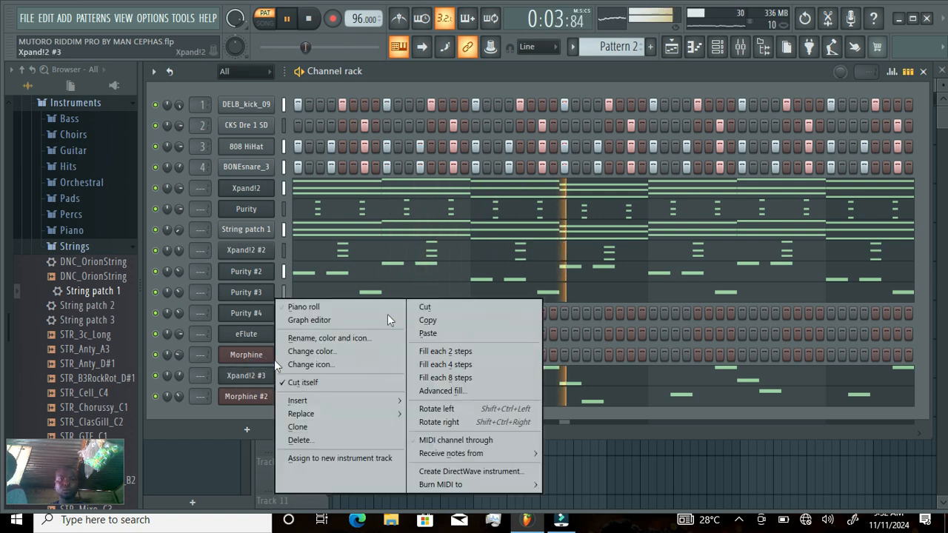
pyautogui.click(468, 309)
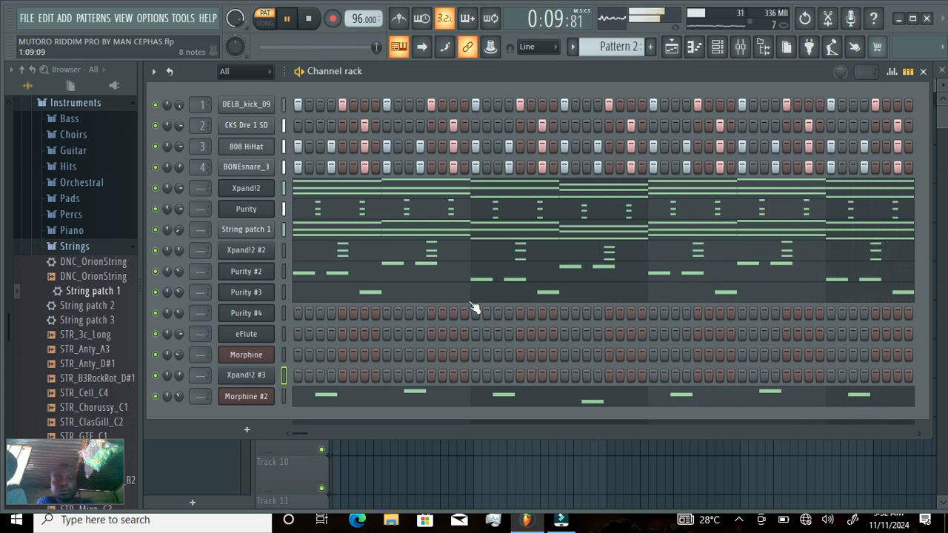
# - Make the Track 1 clip at bar 25 a unique pattern and choose dark green (#2F7628) as its colour
pyautogui.click(672, 46)
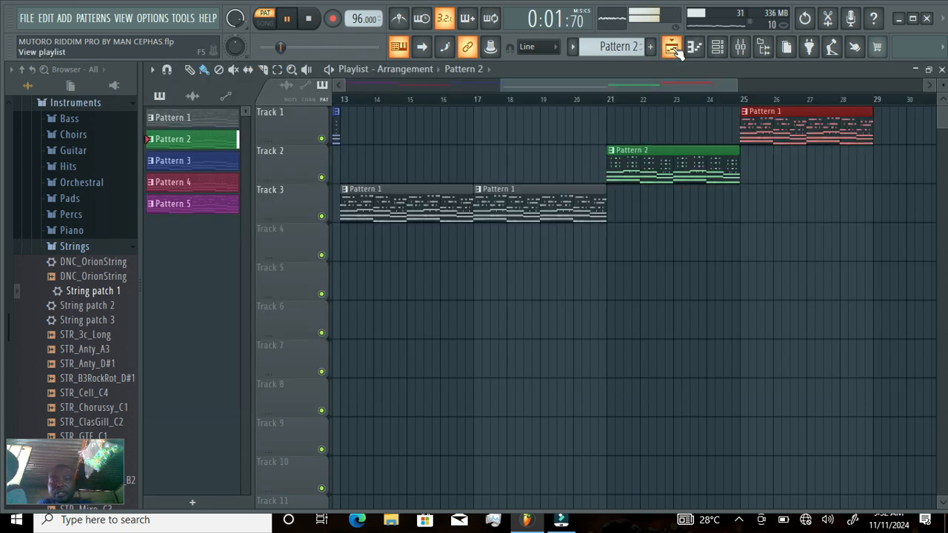
pyautogui.click(746, 112)
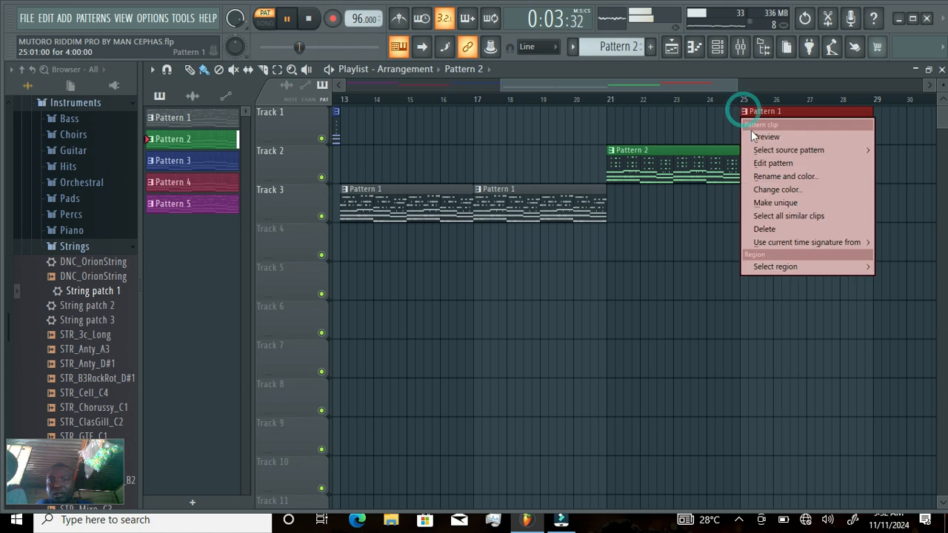
pyautogui.click(774, 203)
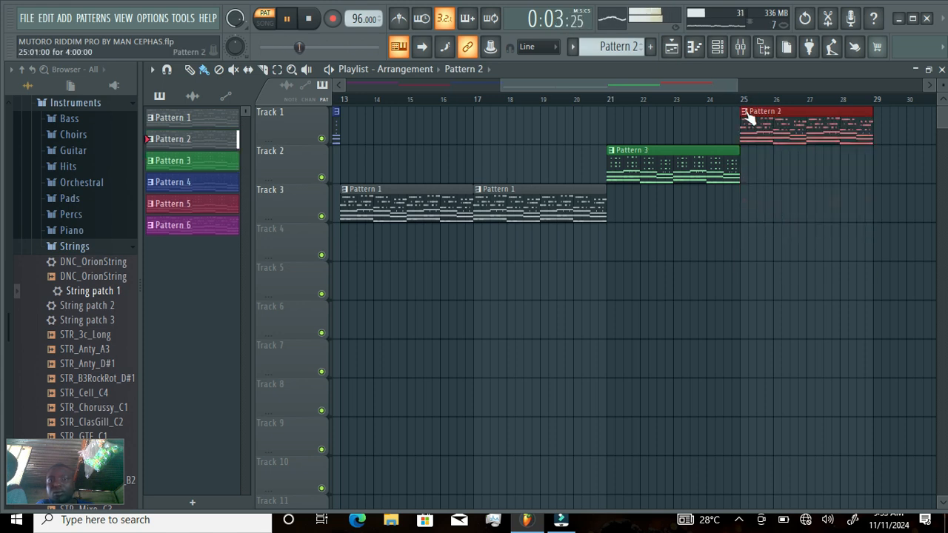
pyautogui.click(745, 111)
pyautogui.click(768, 192)
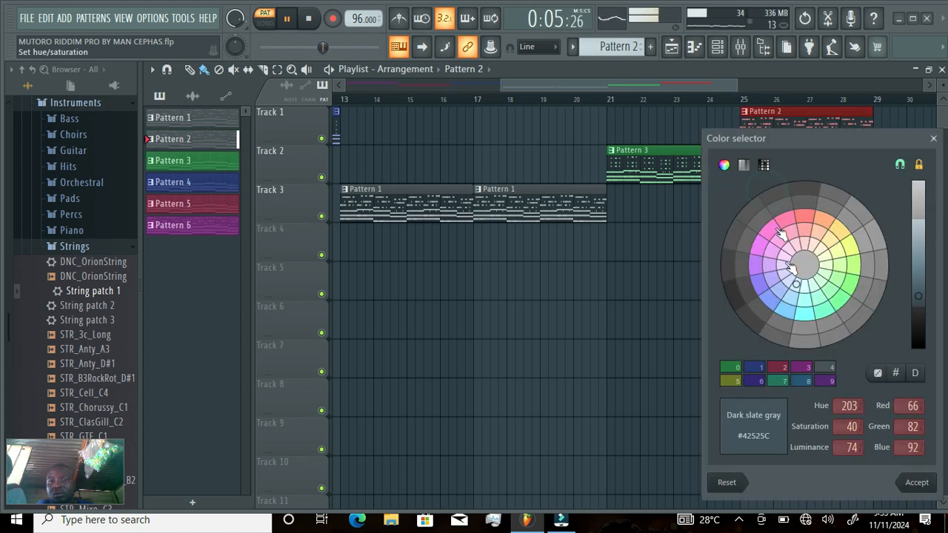
pyautogui.click(849, 285)
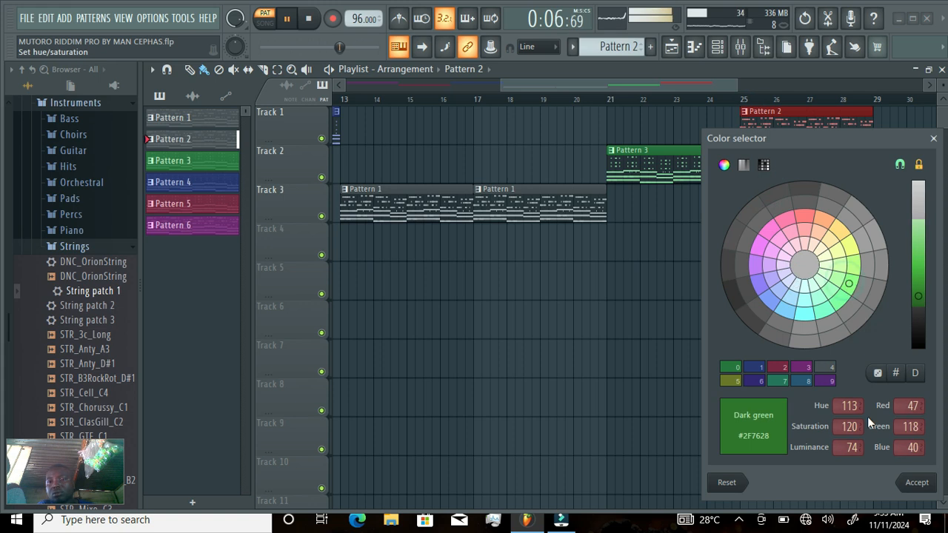
pyautogui.click(917, 483)
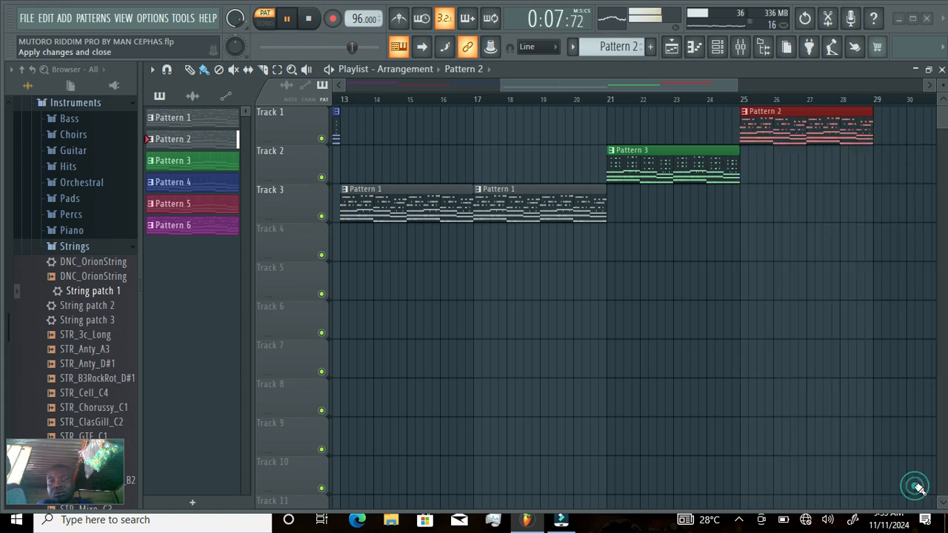
# - Clear some DELB_kick_09 steps and cut the Morphine, Morphine #2 and Xpand!2 #3 notes from the unique pattern at bar 25
pyautogui.click(718, 49)
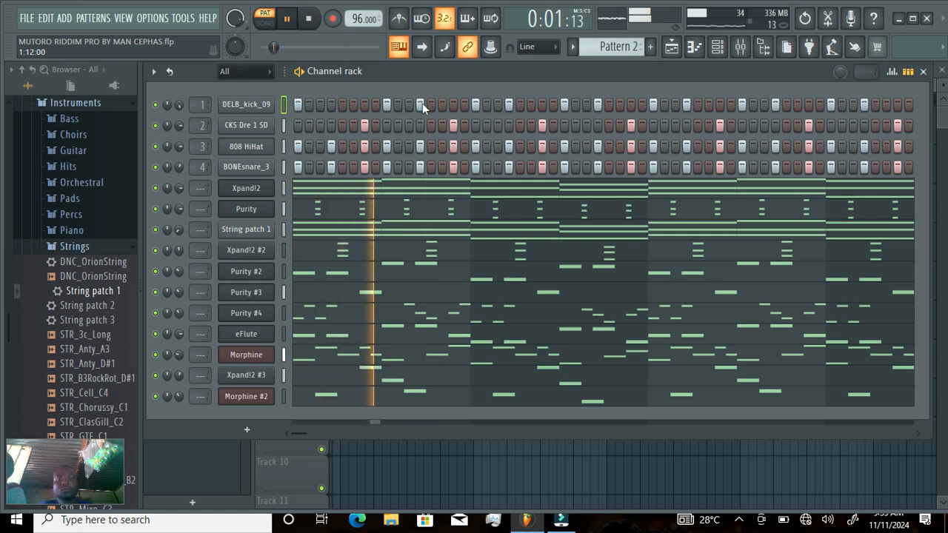
pyautogui.press('space')
pyautogui.press('space')
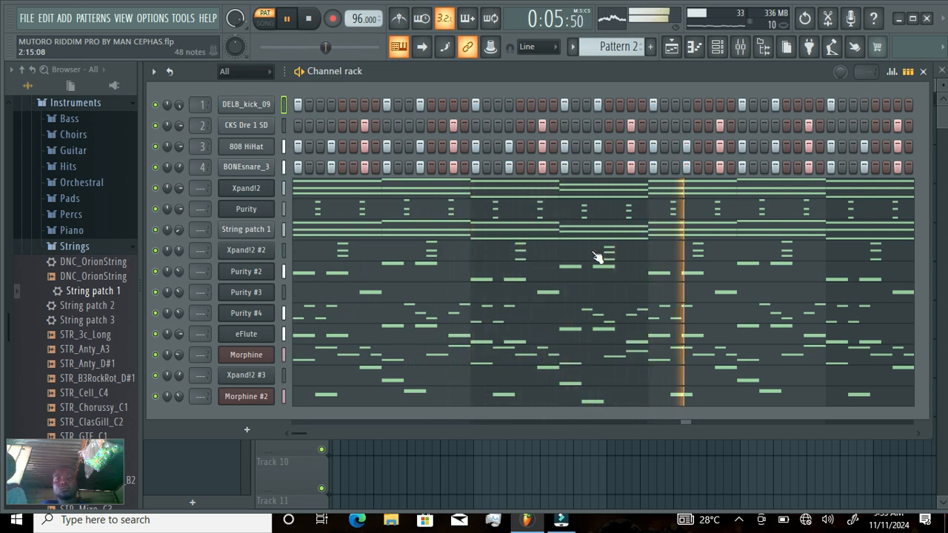
pyautogui.rightClick(251, 354)
pyautogui.click(444, 307)
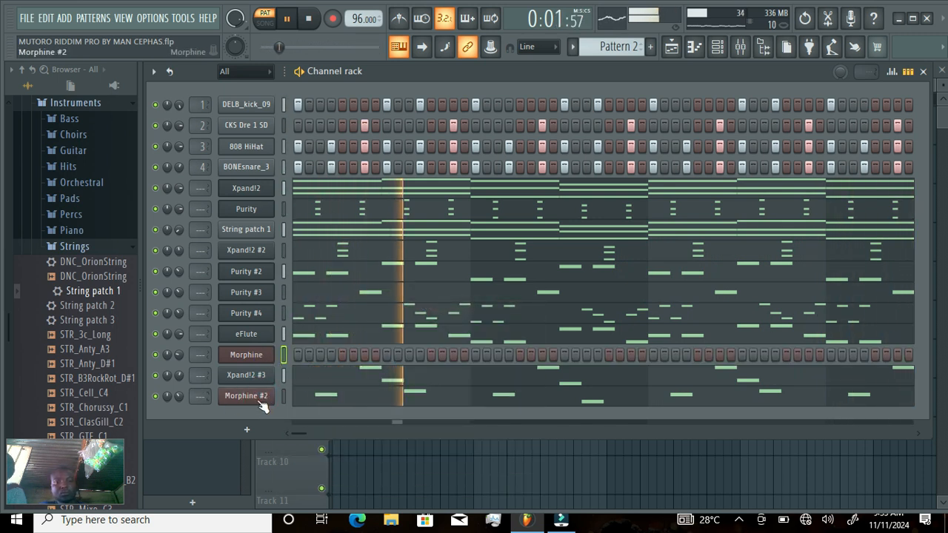
pyautogui.rightClick(257, 400)
pyautogui.click(424, 307)
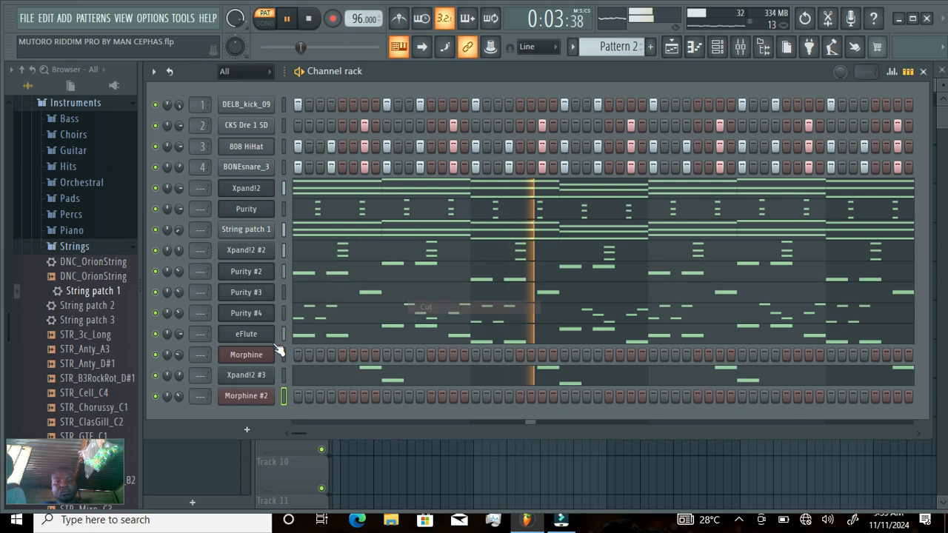
pyautogui.rightClick(255, 376)
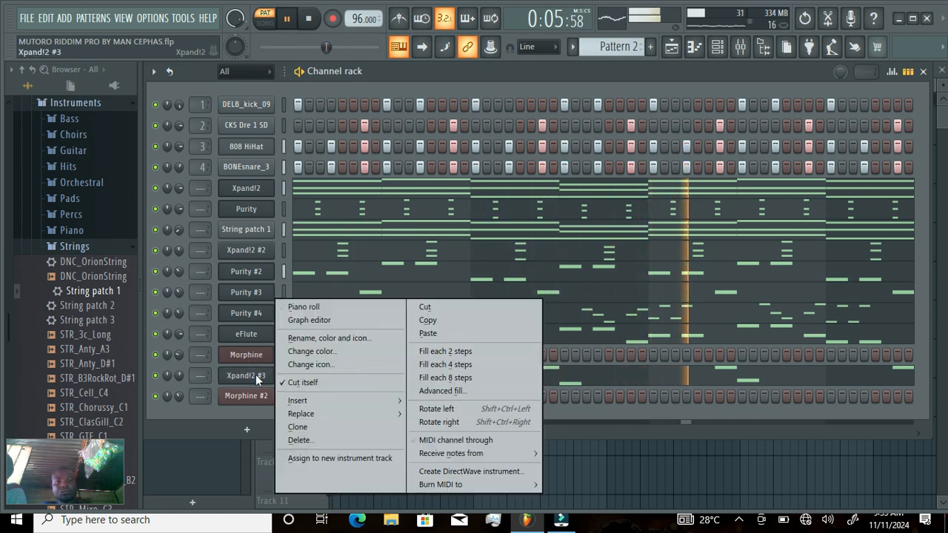
pyautogui.click(432, 307)
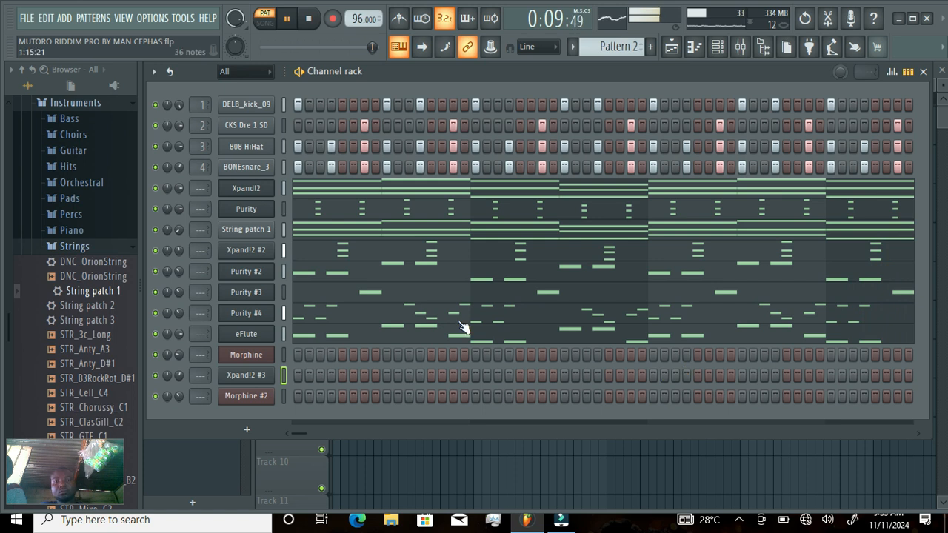
# - Add short slide notes D#5, C5 and A#4 above the last three eFlute notes in bar 4
pyautogui.click(363, 333)
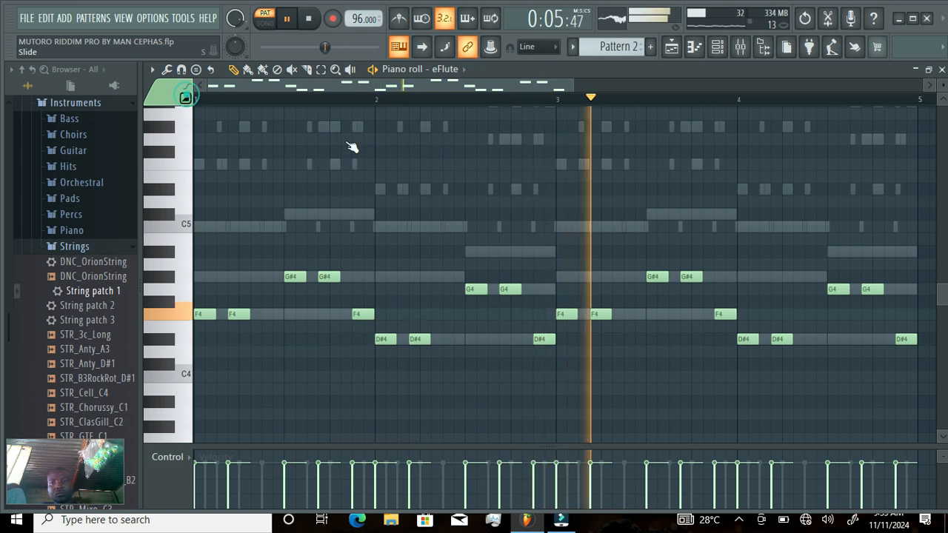
pyautogui.click(832, 190)
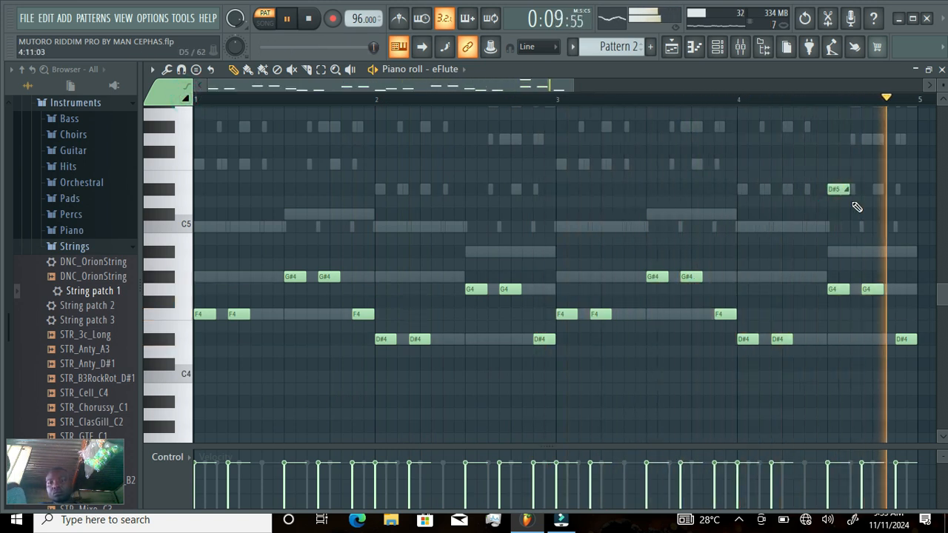
pyautogui.click(860, 226)
pyautogui.click(906, 252)
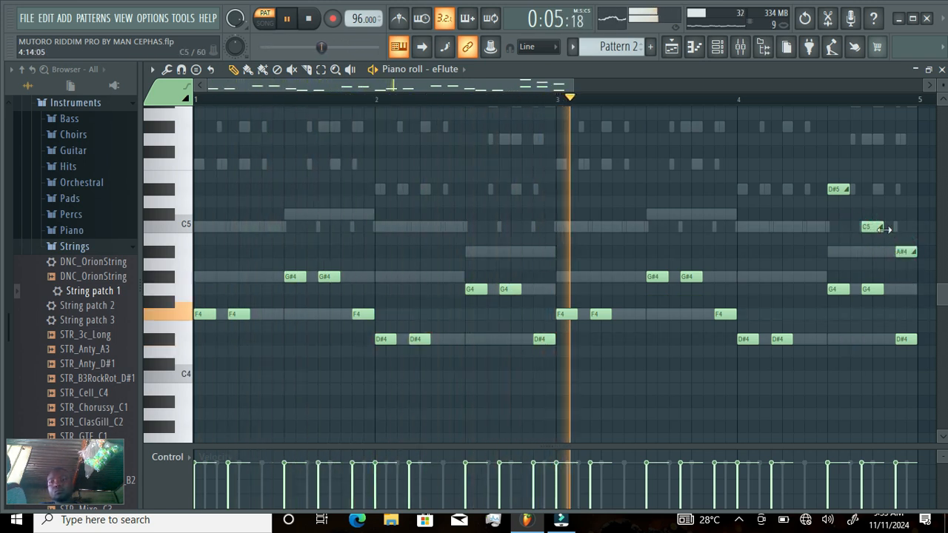
pyautogui.moveTo(881, 229); pyautogui.dragTo(871, 228)
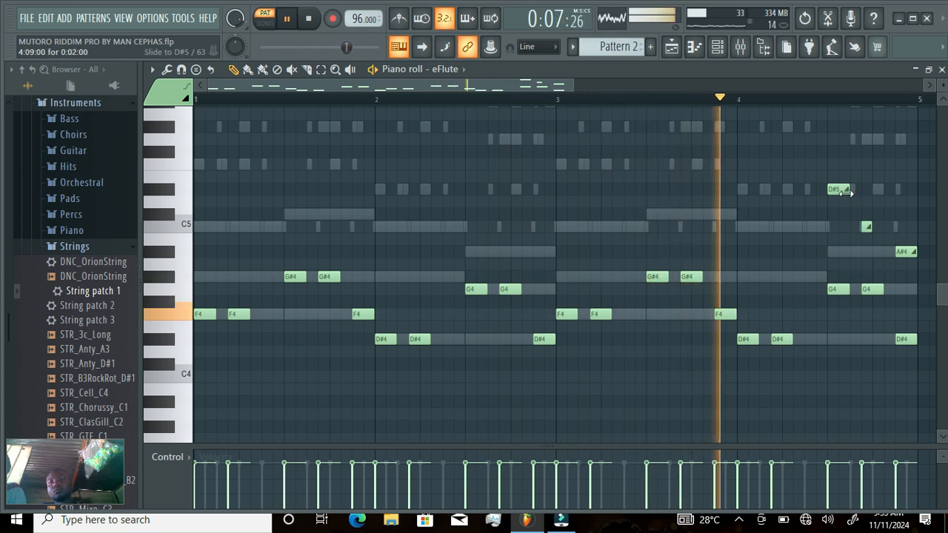
pyautogui.moveTo(847, 193); pyautogui.dragTo(836, 193)
pyautogui.moveTo(916, 252); pyautogui.dragTo(905, 251)
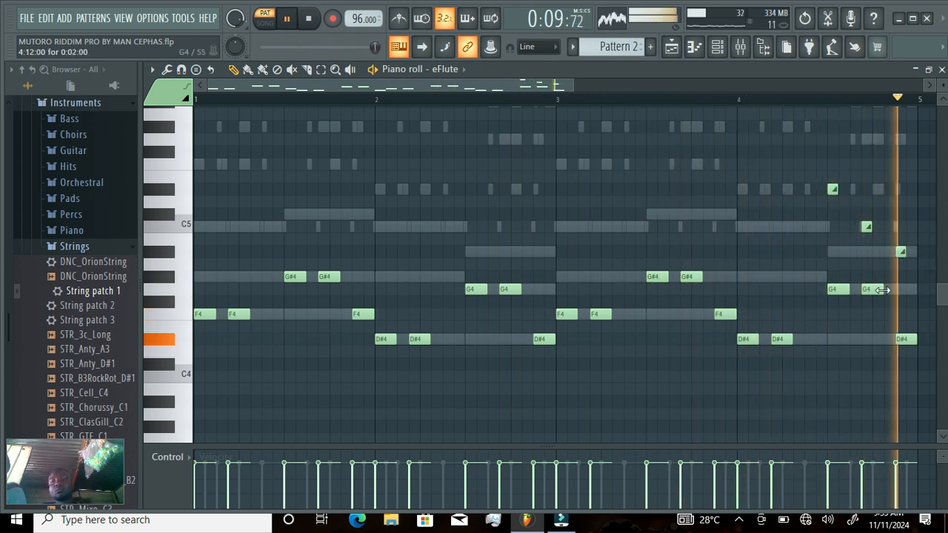
# - Create a new empty pattern and place its clip on Track 4 at bar 3 in the playlist
pyautogui.click(672, 48)
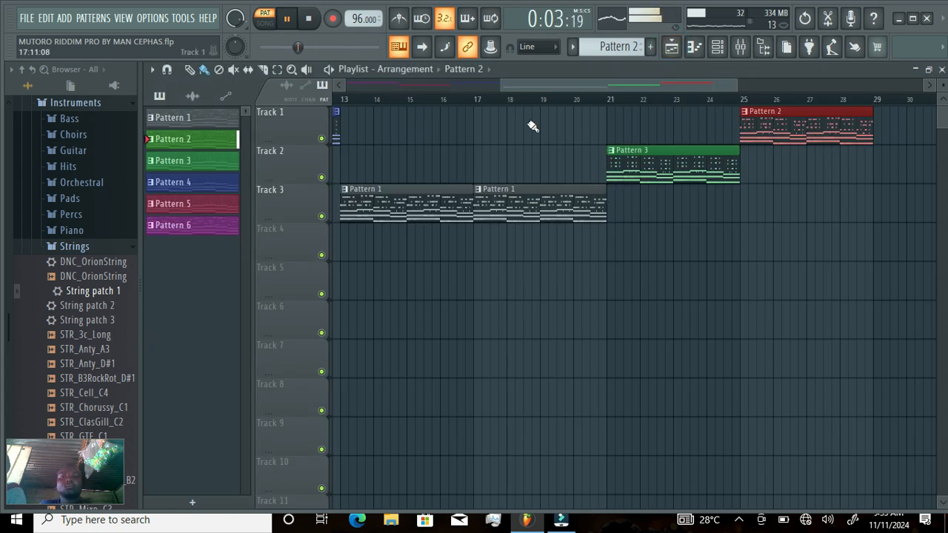
pyautogui.moveTo(541, 83); pyautogui.dragTo(370, 117)
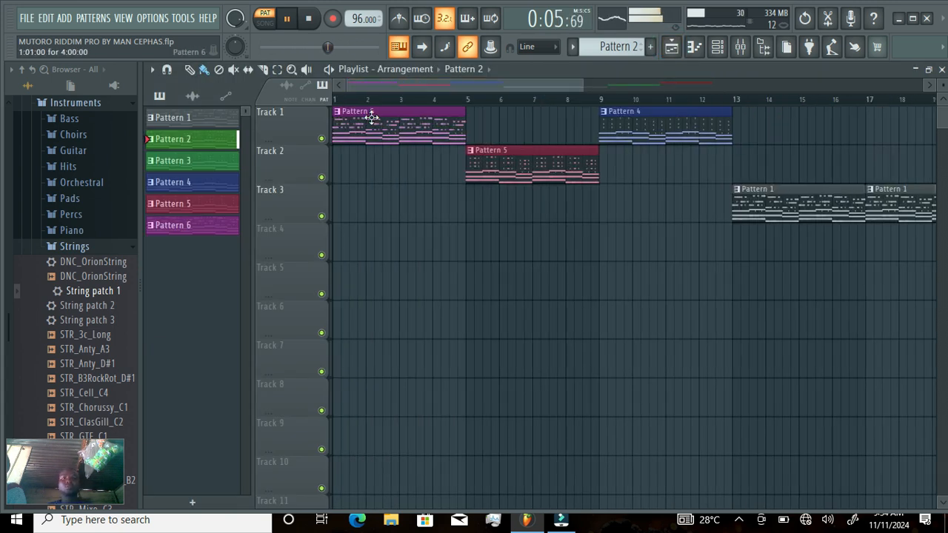
pyautogui.click(653, 48)
pyautogui.click(666, 64)
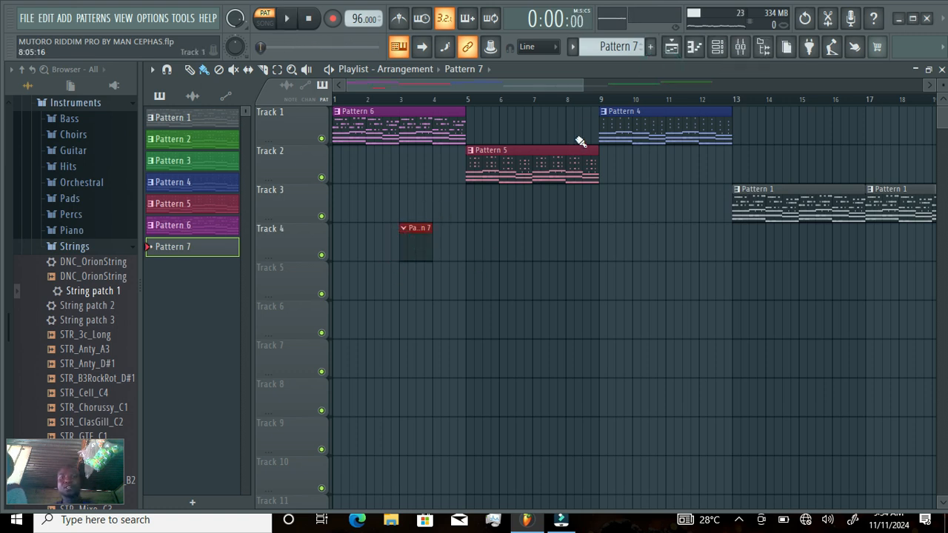
# - Show the channel rack and browse the sample library to the Best Afro folder inside Afrobeats Samples
pyautogui.click(718, 47)
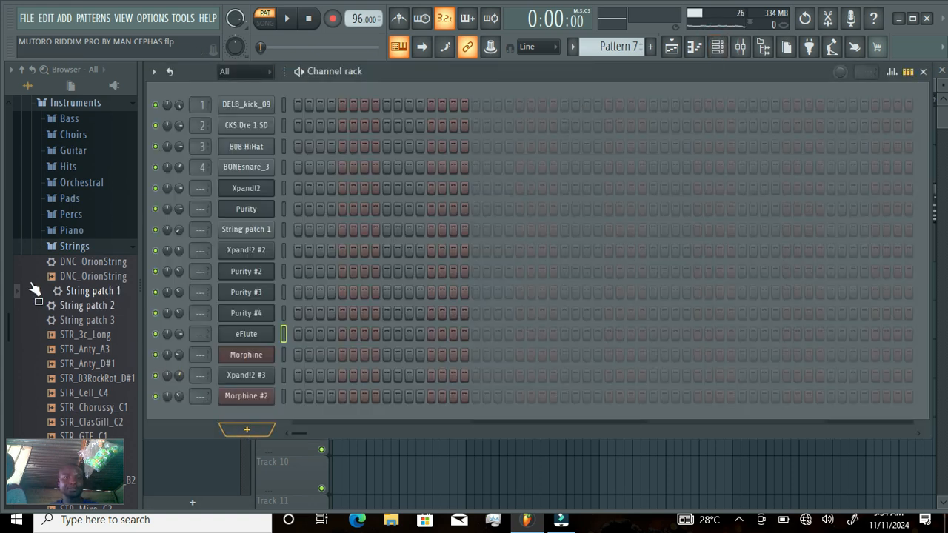
pyautogui.click(64, 248)
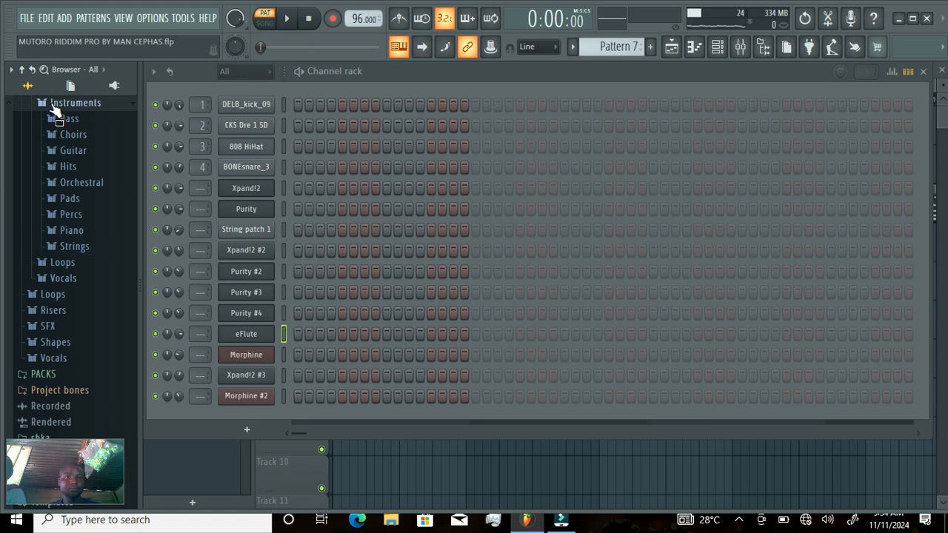
pyautogui.click(52, 103)
pyautogui.scroll(5, 45, 148)
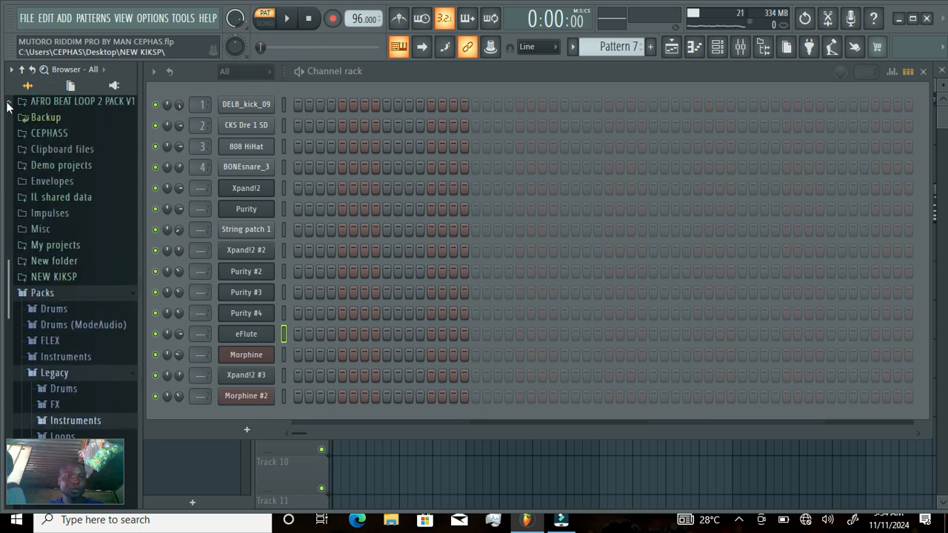
pyautogui.click(55, 134)
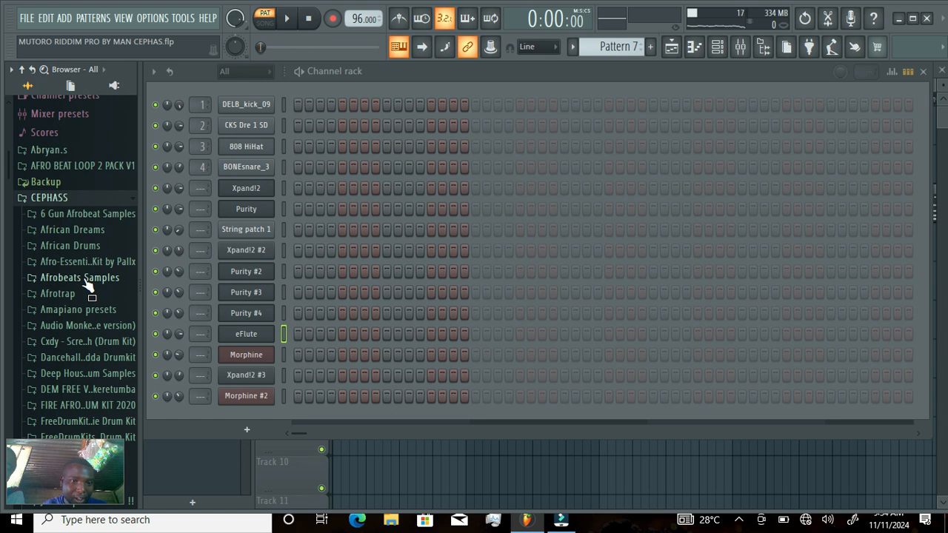
pyautogui.click(86, 280)
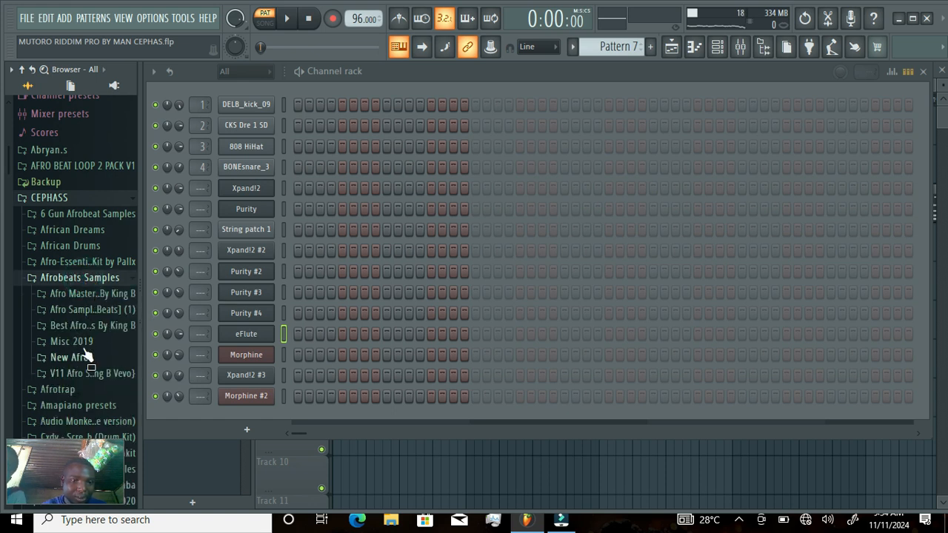
pyautogui.click(98, 333)
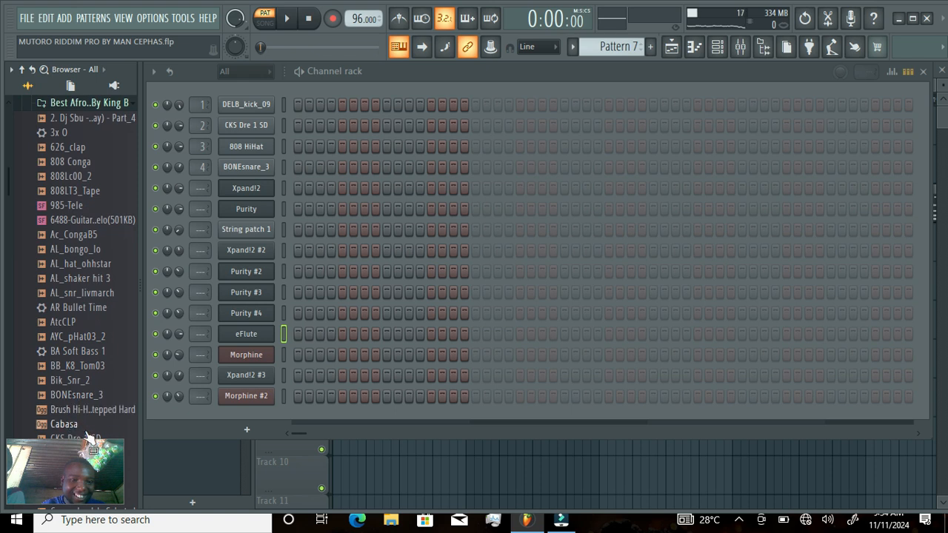
# - Add the CKS Dre 1 SD, AL_bongo_lo and 808Lc00_2 samples as new channels, auditioning the conga sounds
pyautogui.moveTo(87, 439); pyautogui.dragTo(222, 433)
pyautogui.moveTo(100, 252); pyautogui.dragTo(252, 430)
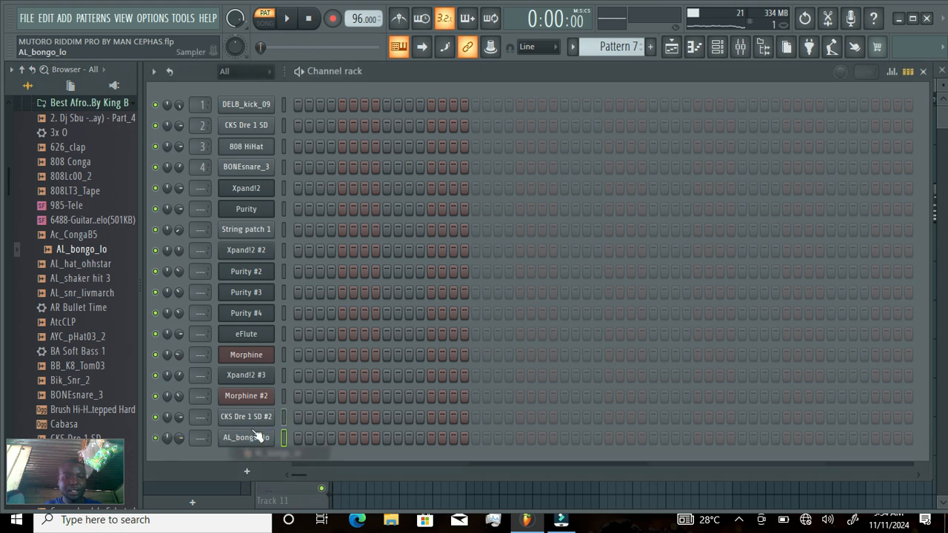
pyautogui.click(84, 237)
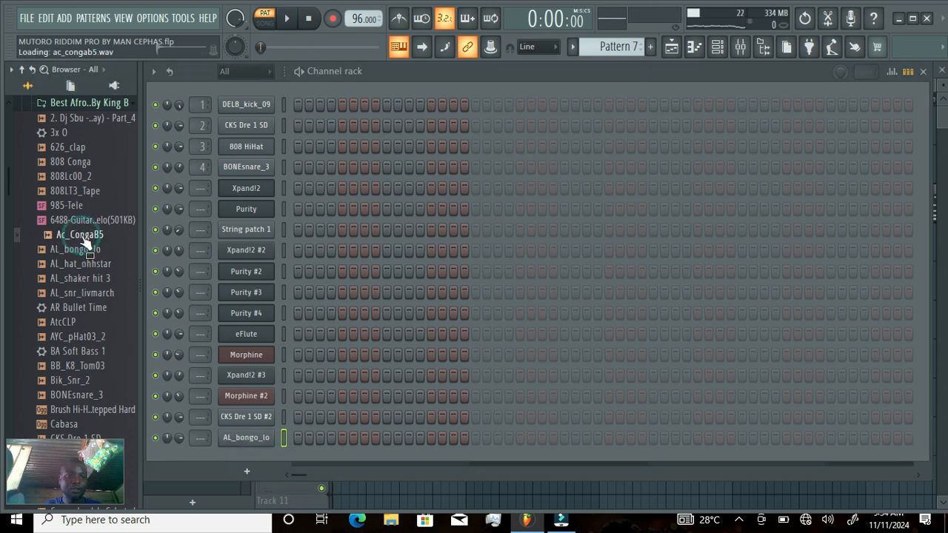
pyautogui.click(74, 163)
pyautogui.click(78, 176)
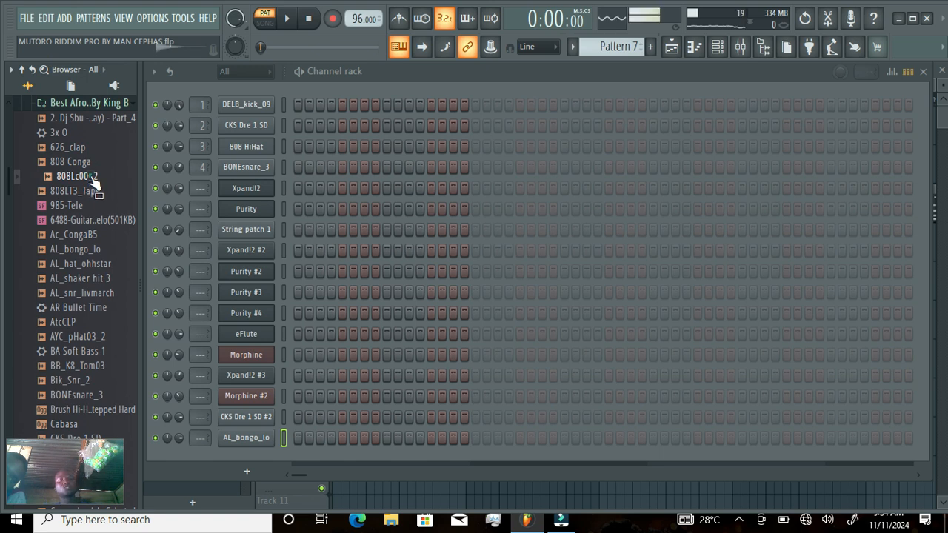
pyautogui.moveTo(138, 352); pyautogui.dragTo(252, 448)
# - Enter five C5 notes in the first half of bar 2 for CKS Dre 1 SD #2, the last one two steps long
pyautogui.rightClick(270, 419)
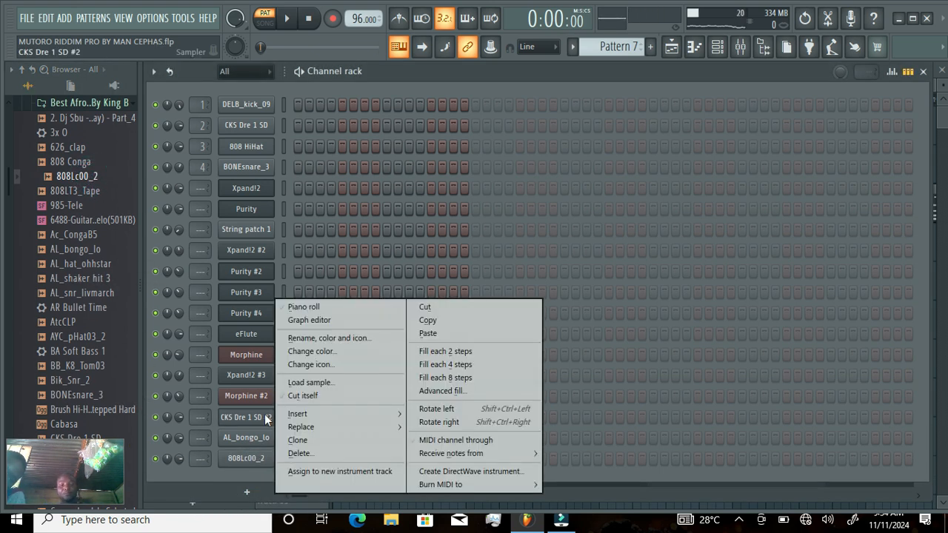
pyautogui.click(320, 303)
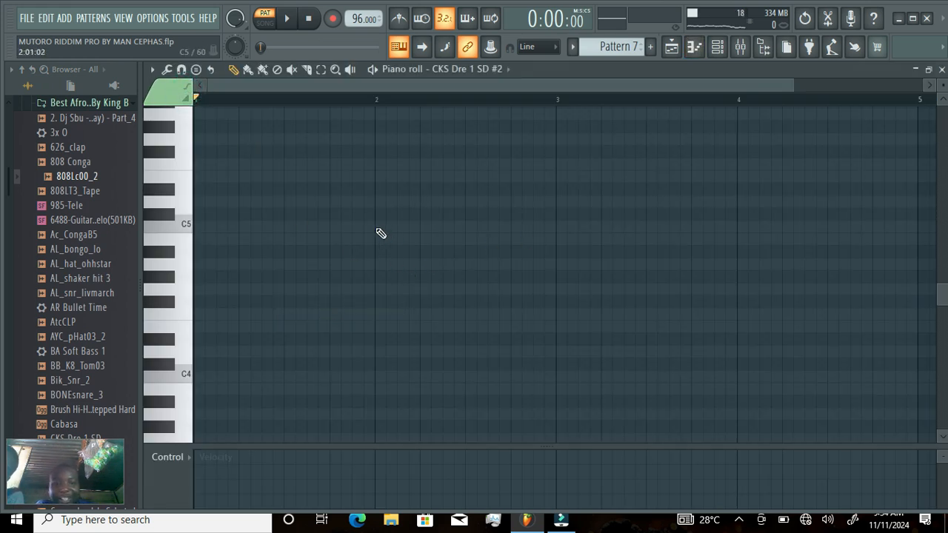
pyautogui.click(379, 229)
pyautogui.click(401, 229)
pyautogui.click(413, 228)
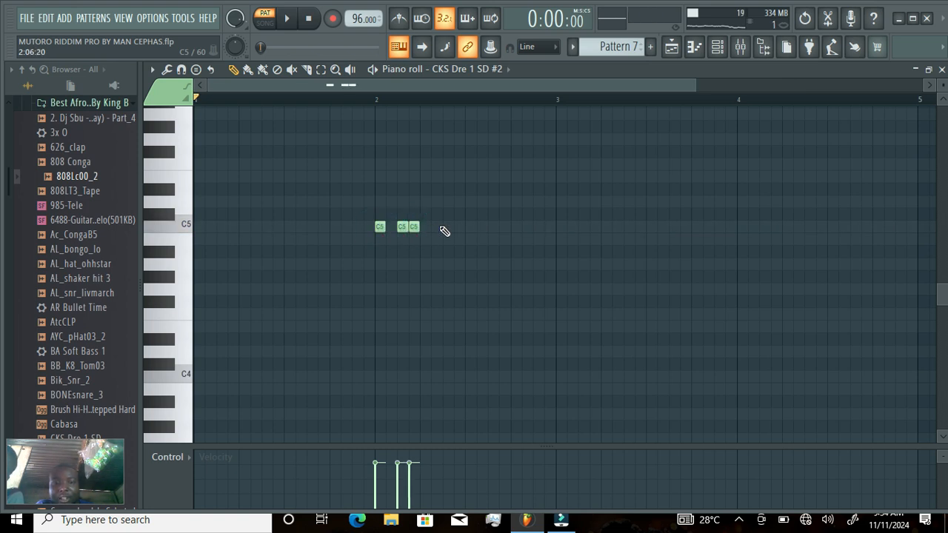
pyautogui.click(435, 228)
pyautogui.click(447, 228)
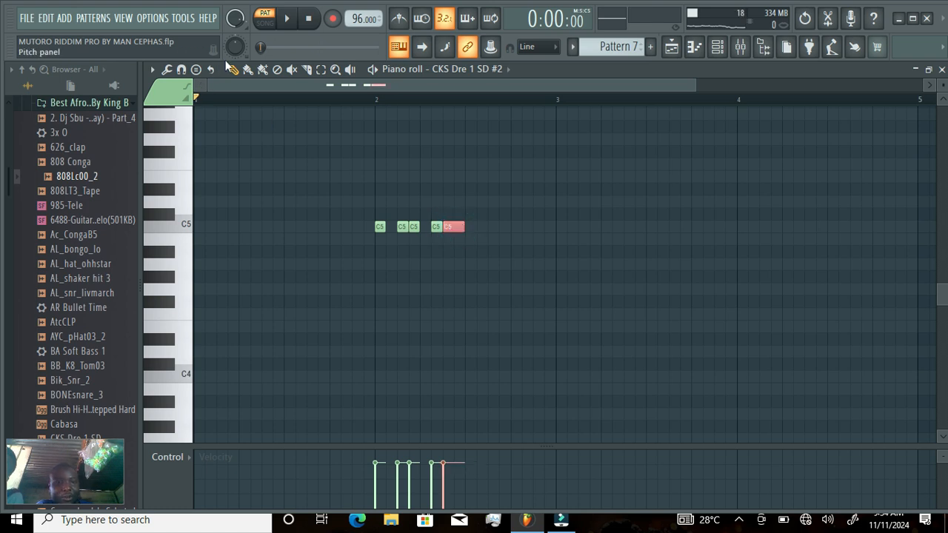
# - Split the two-step C5 note into a fast roll using the arpeggiator's default pattern
pyautogui.click(167, 71)
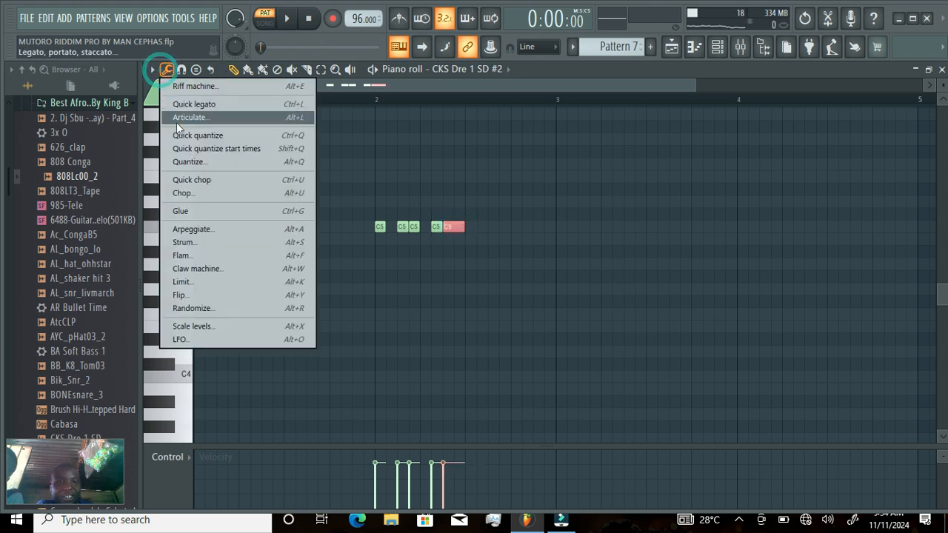
pyautogui.click(215, 230)
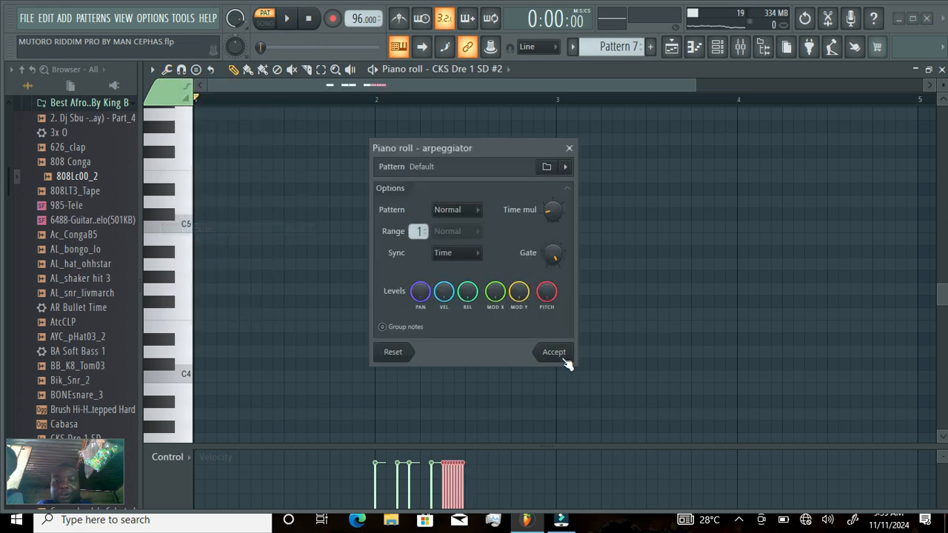
pyautogui.click(554, 352)
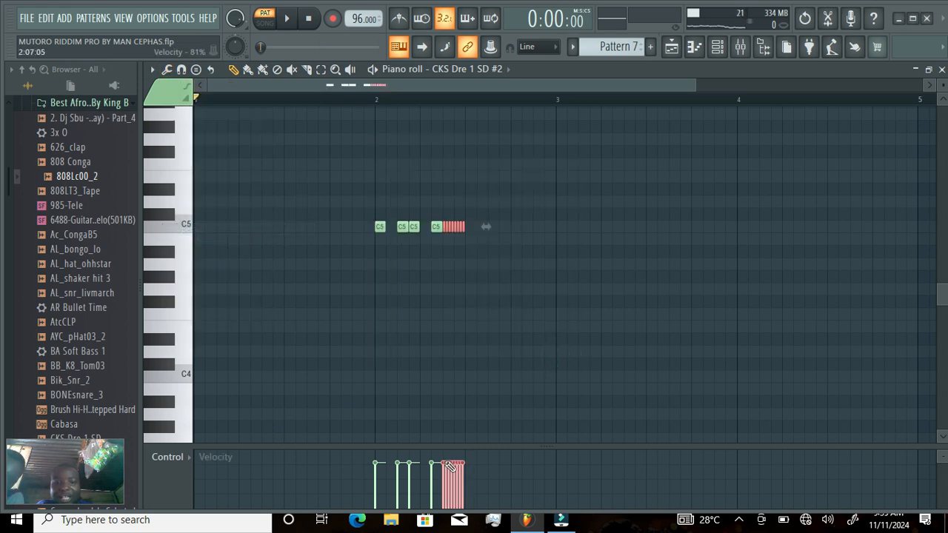
# - Taper the roll's velocities downward and add two one-step C5 notes at steps 9 and 11 of bar 2
pyautogui.click(436, 228)
pyautogui.click(471, 226)
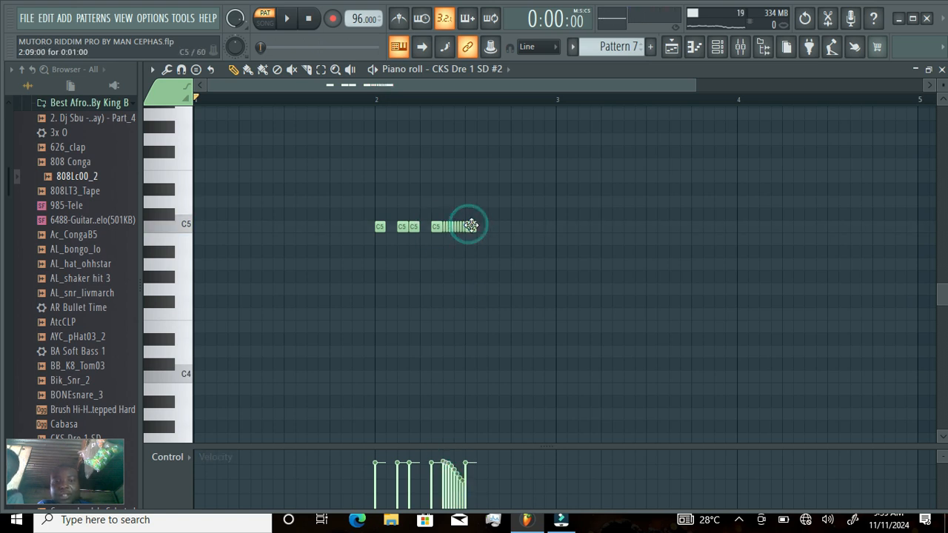
pyautogui.click(487, 226)
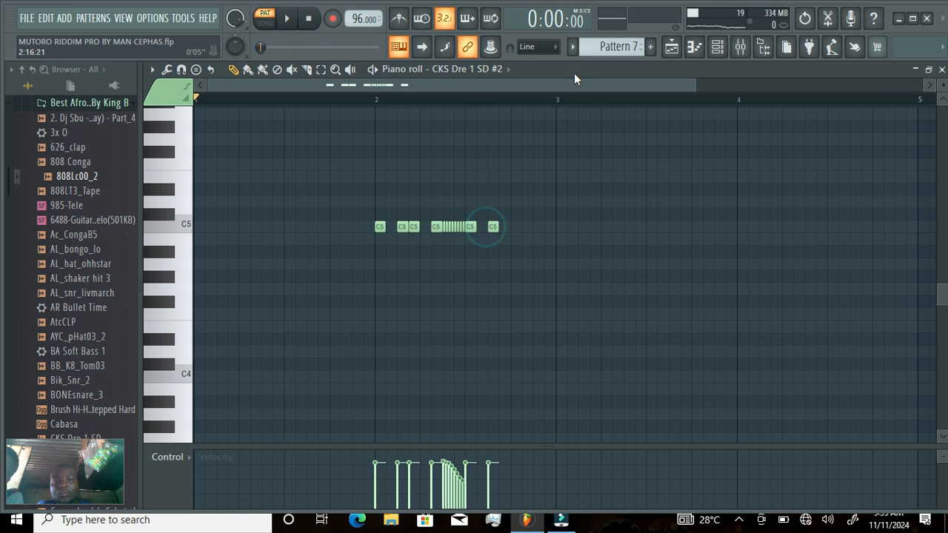
# - Enter three consecutive C5 notes for AL_bongo_lo directly after the last snare hit in bar 2
pyautogui.click(717, 49)
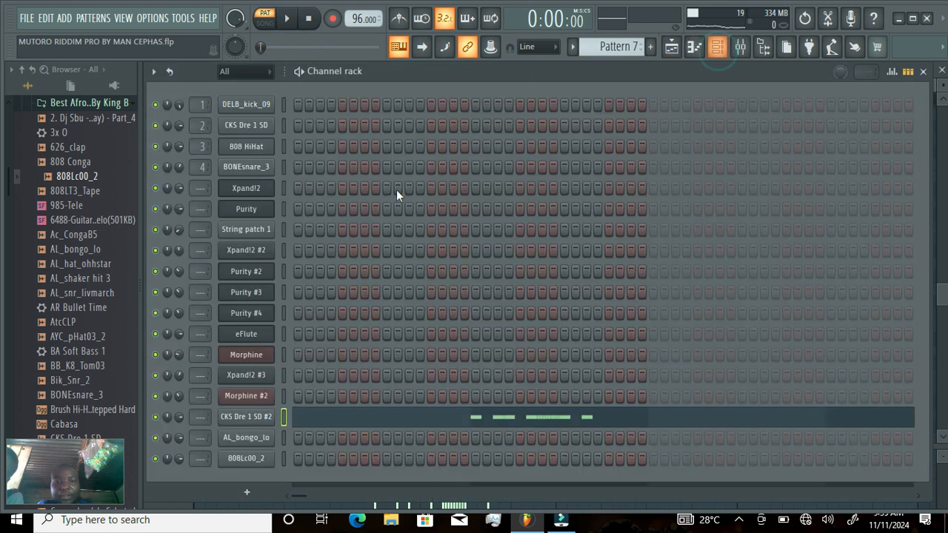
pyautogui.click(247, 438)
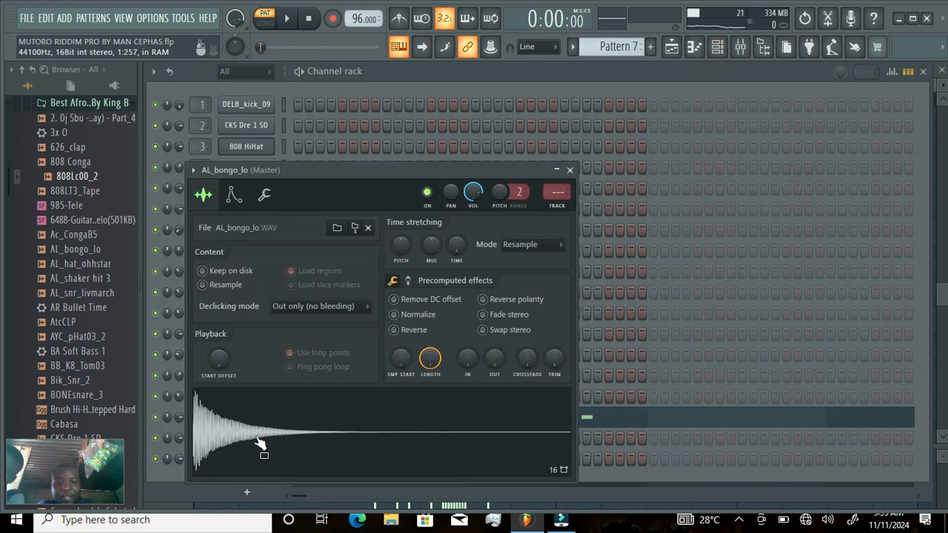
pyautogui.click(193, 170)
pyautogui.click(238, 187)
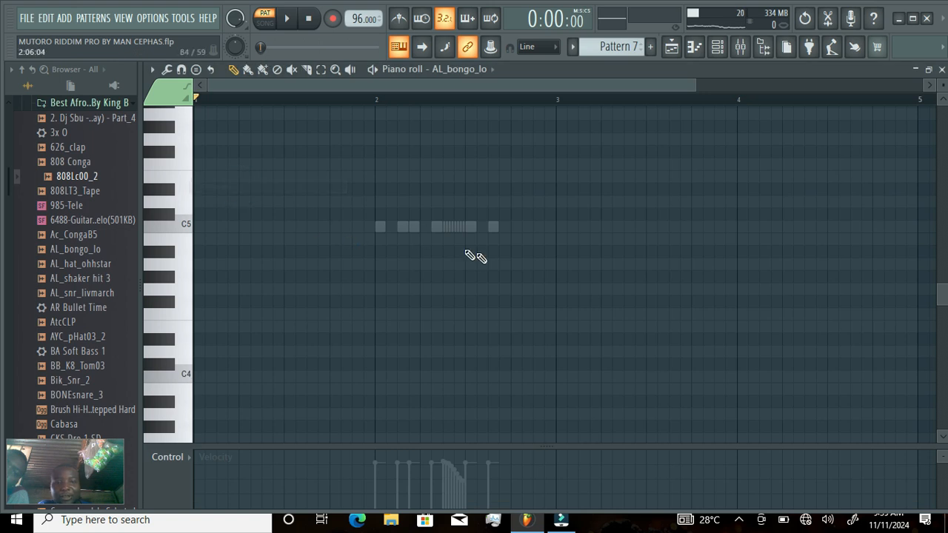
pyautogui.click(514, 227)
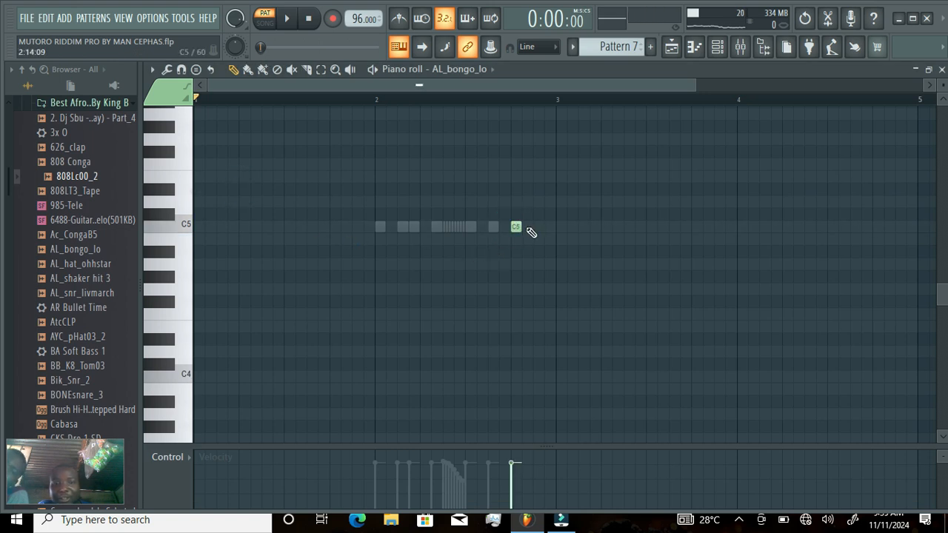
pyautogui.click(526, 226)
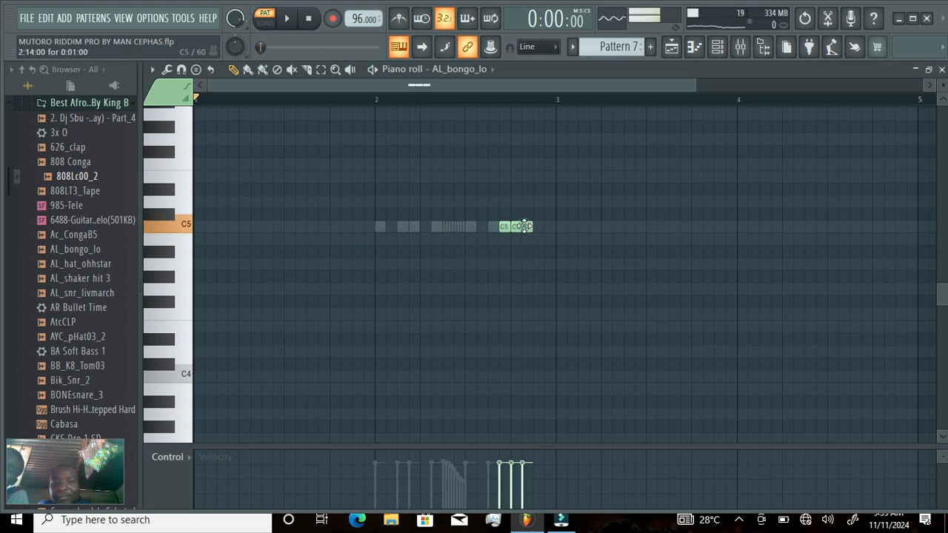
# - Enter four one-step G4 notes for 808Lc00_2 at steps 6, 10, 14 and 15 of bar 2
pyautogui.click(718, 47)
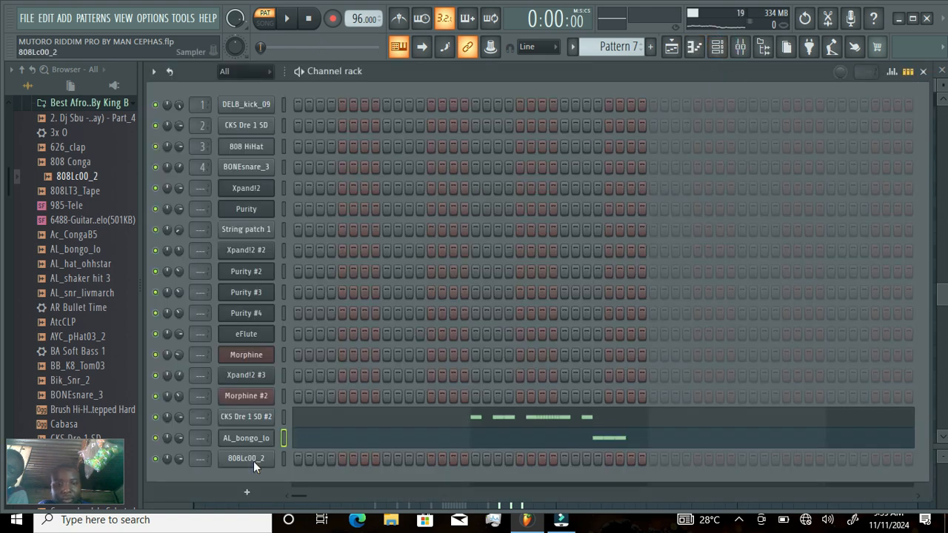
pyautogui.rightClick(274, 293)
pyautogui.click(286, 306)
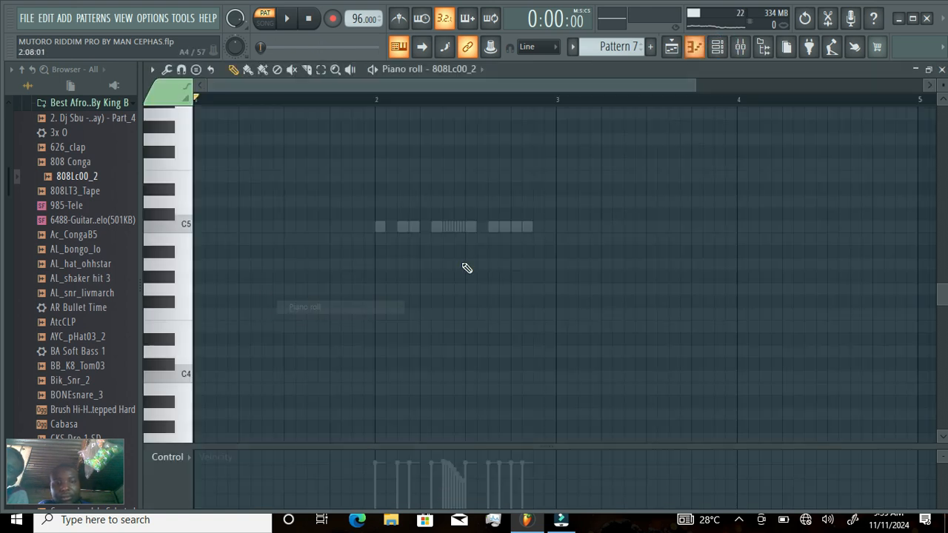
pyautogui.click(503, 288)
pyautogui.moveTo(503, 288); pyautogui.dragTo(529, 294)
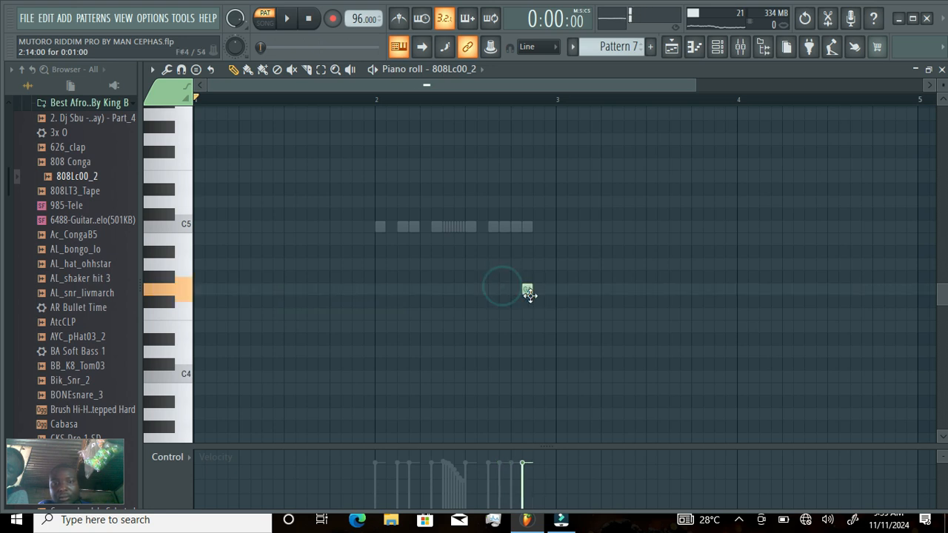
pyautogui.click(536, 293)
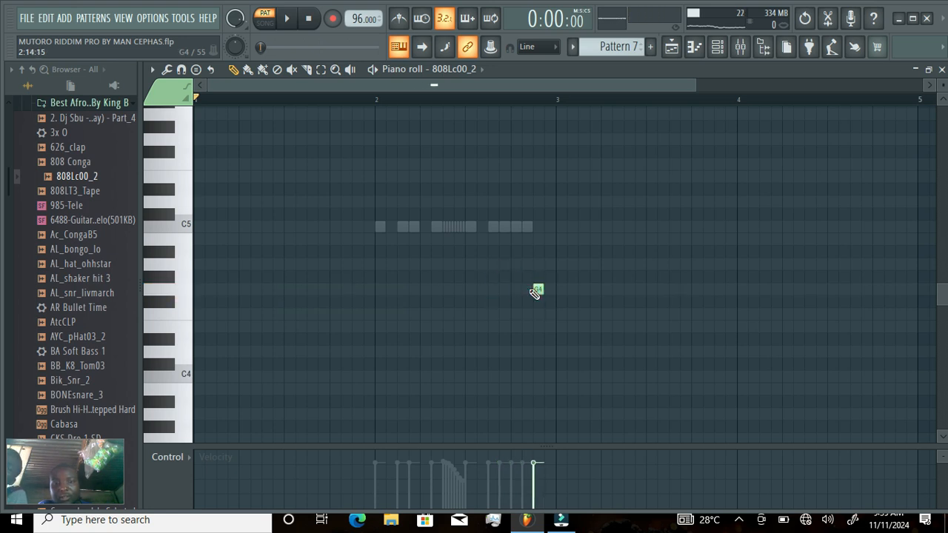
pyautogui.click(480, 290)
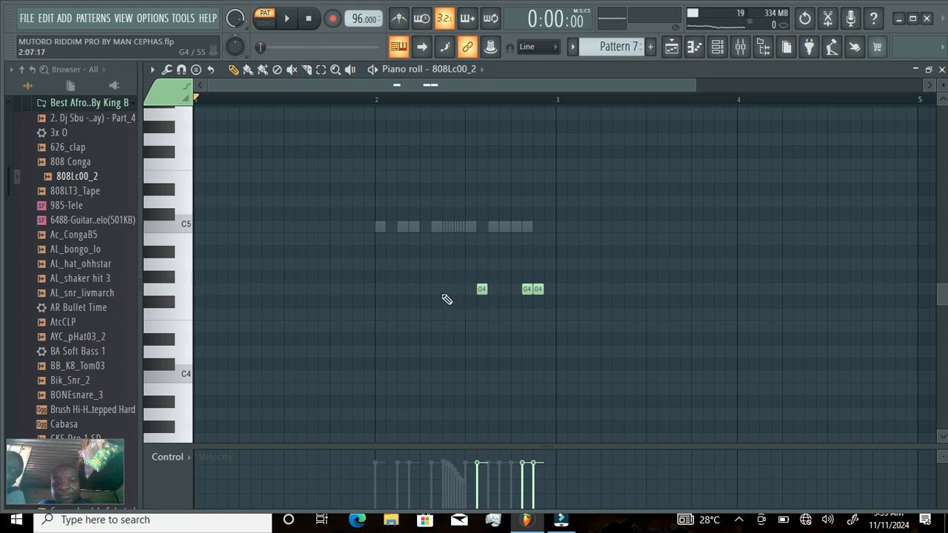
pyautogui.click(433, 290)
# - Play Pattern 7 and add two more 808Lc00_2 G4 notes at steps 11 and 12 of bar 2
pyautogui.press('space')
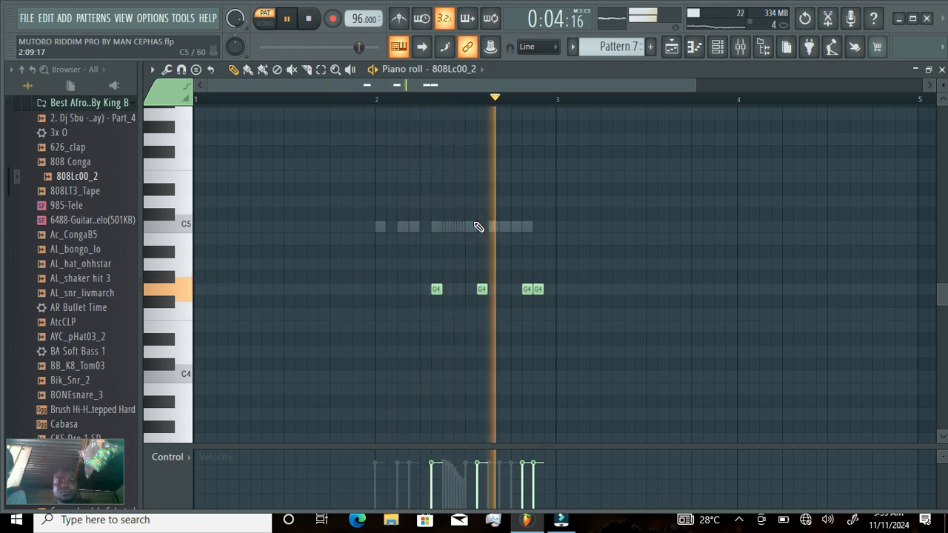
pyautogui.click(494, 290)
pyautogui.click(505, 289)
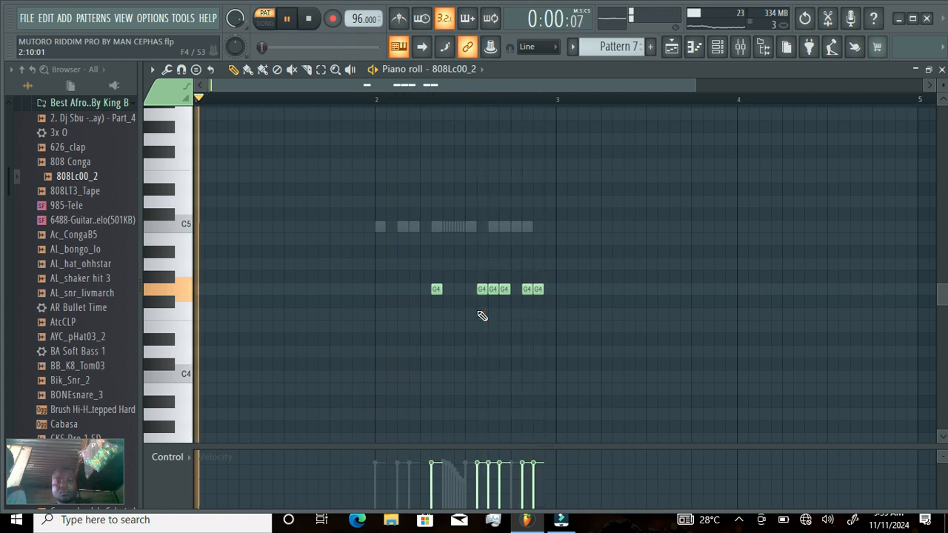
# - Play the playlist arrangement from bar 1 while looking through the sample folders inside CEPHASS
pyautogui.click(670, 48)
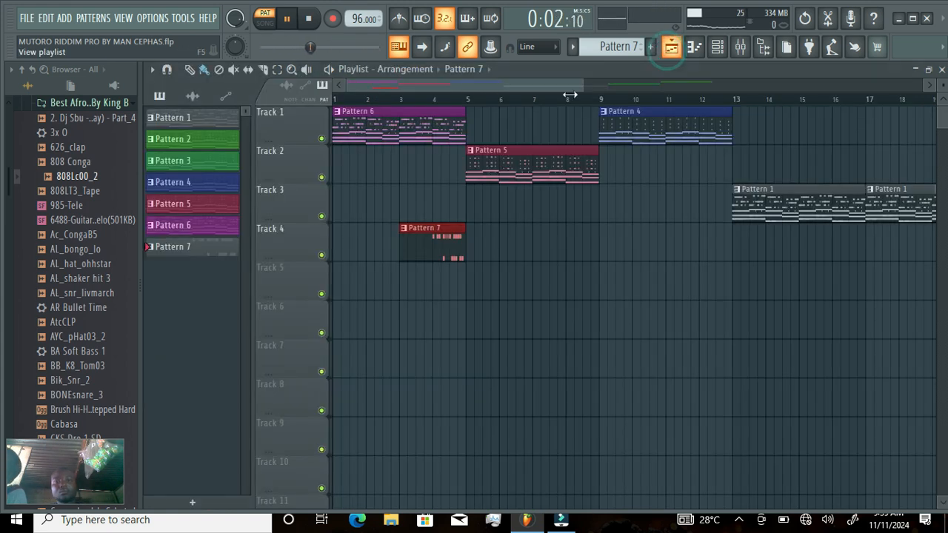
pyautogui.click(334, 99)
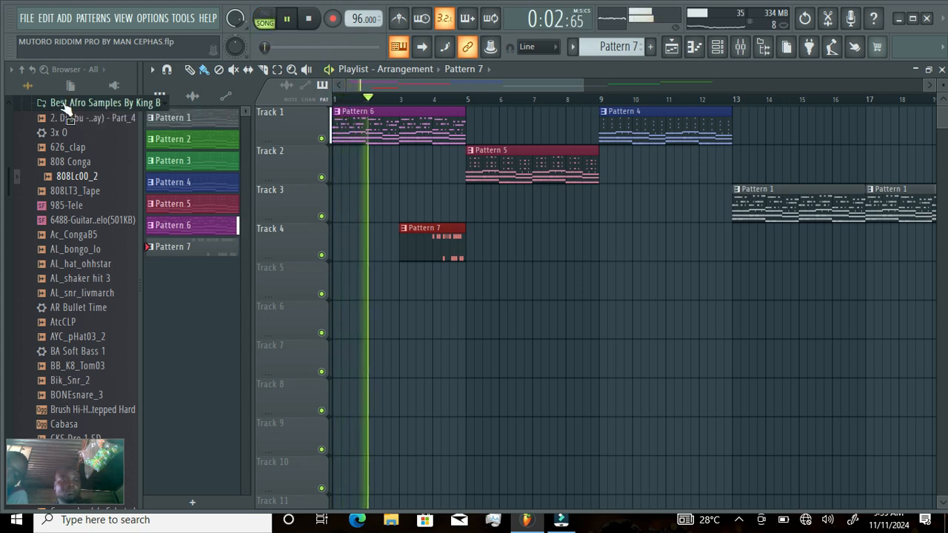
pyautogui.click(31, 105)
pyautogui.scroll(5, 45, 171)
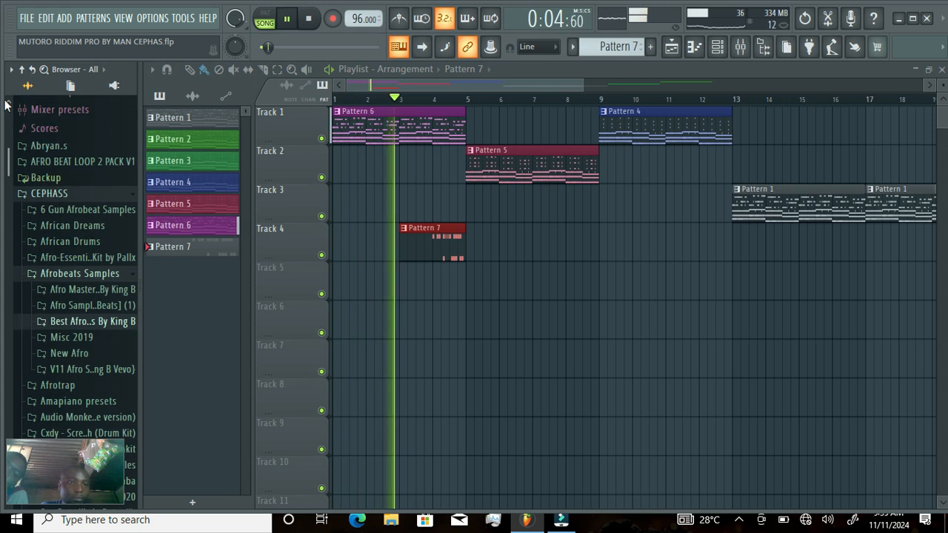
pyautogui.click(64, 197)
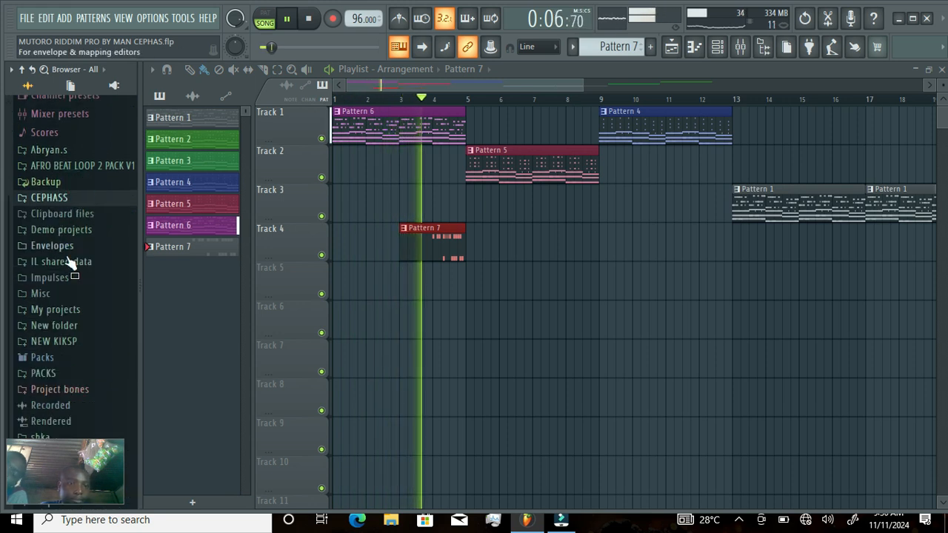
pyautogui.click(65, 197)
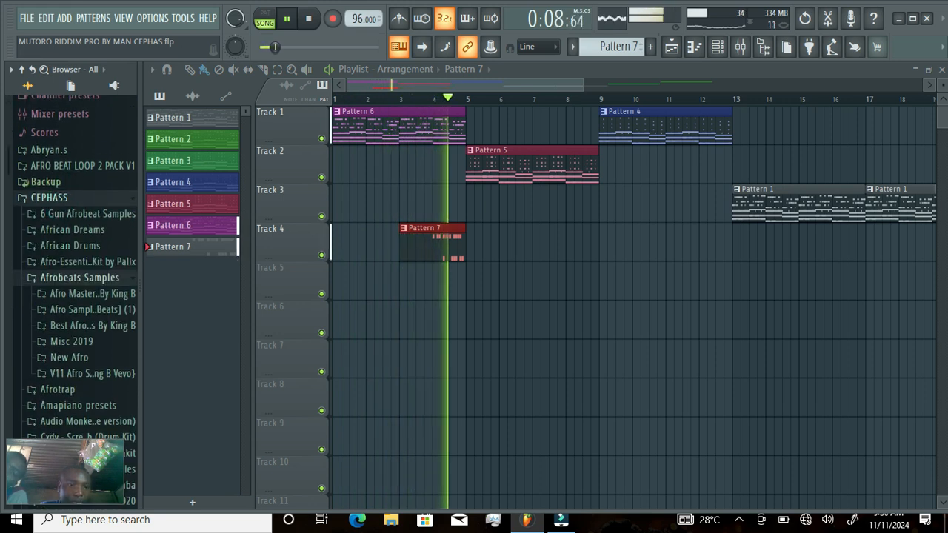
pyautogui.scroll(-10, 7, 411)
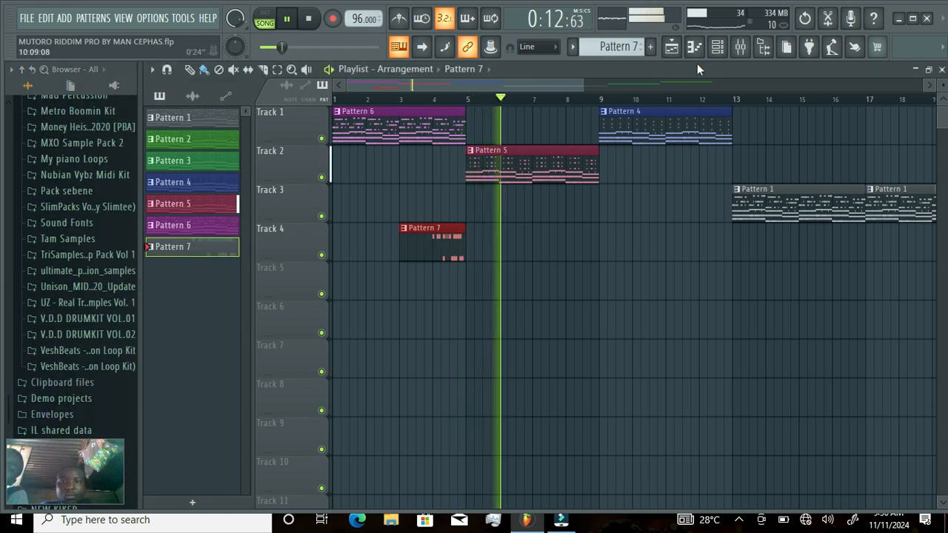
# - Check the sampler settings of the CKS Dre 1 SD #2 channel
pyautogui.click(717, 47)
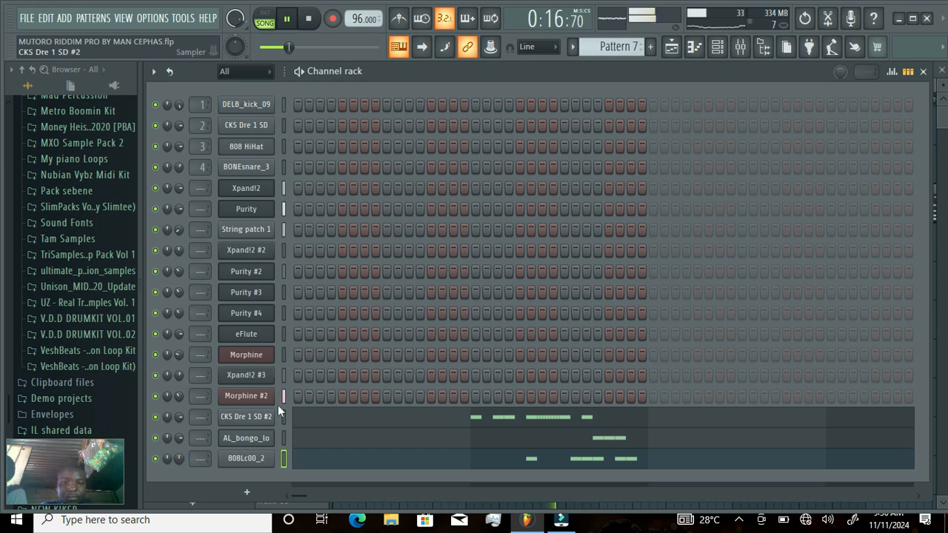
pyautogui.click(265, 418)
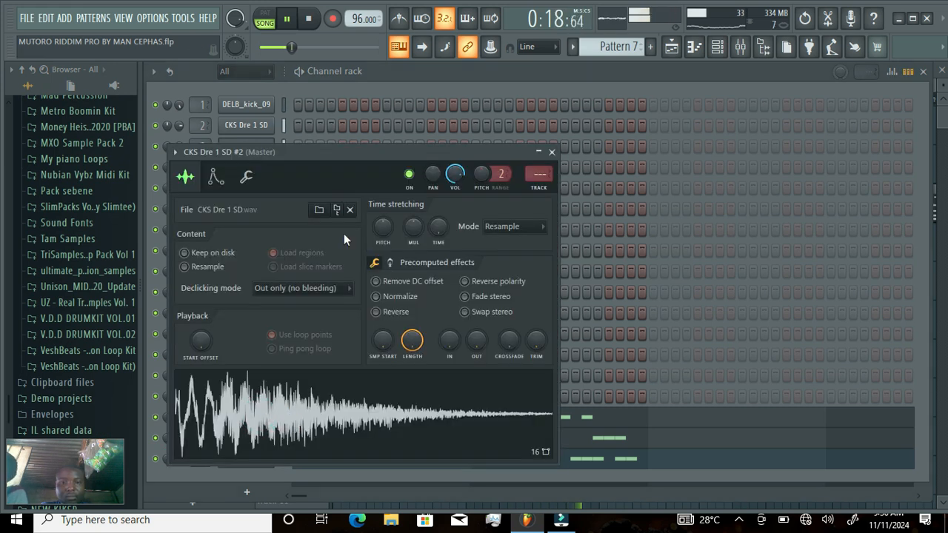
pyautogui.click(552, 152)
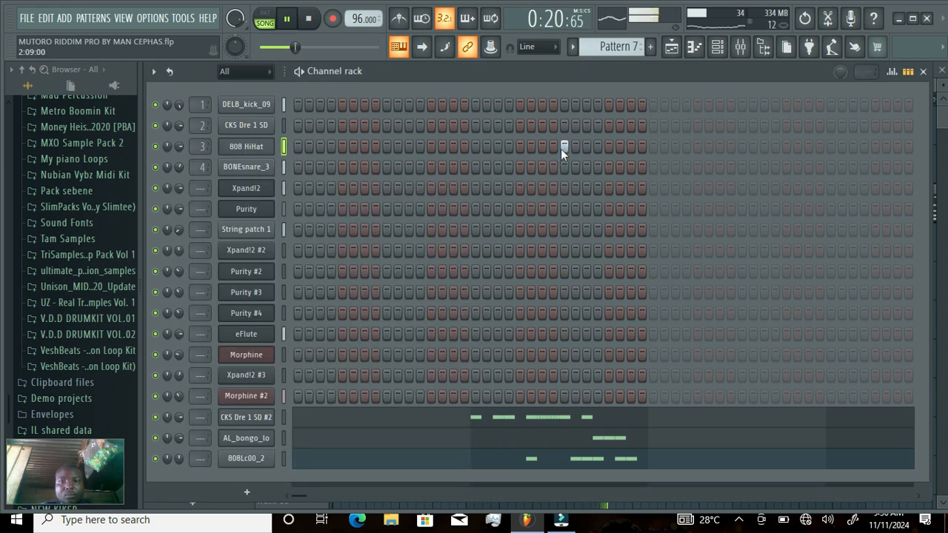
# - Copy the CKS Dre 1 SD #2 notes and paste them into the 808Lc00_2 channel, replacing its notes
pyautogui.rightClick(252, 459)
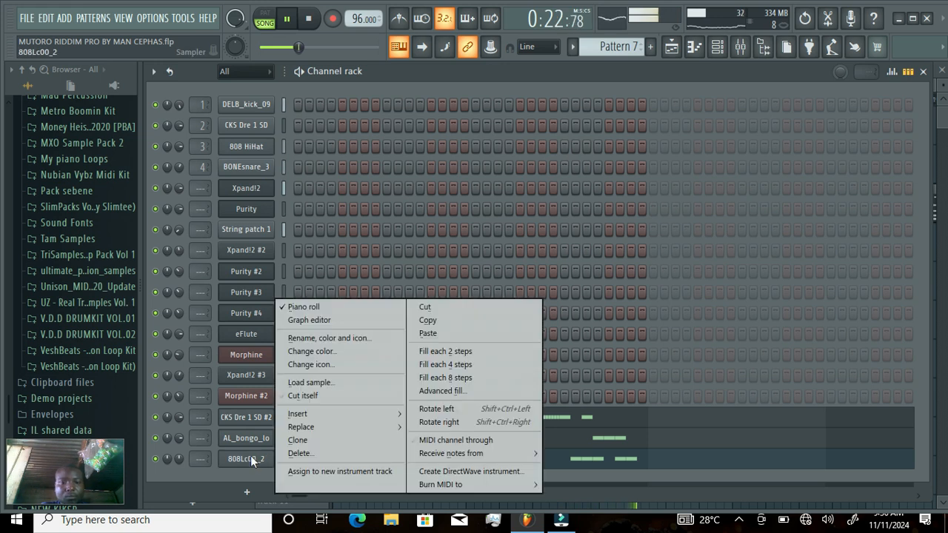
pyautogui.click(436, 320)
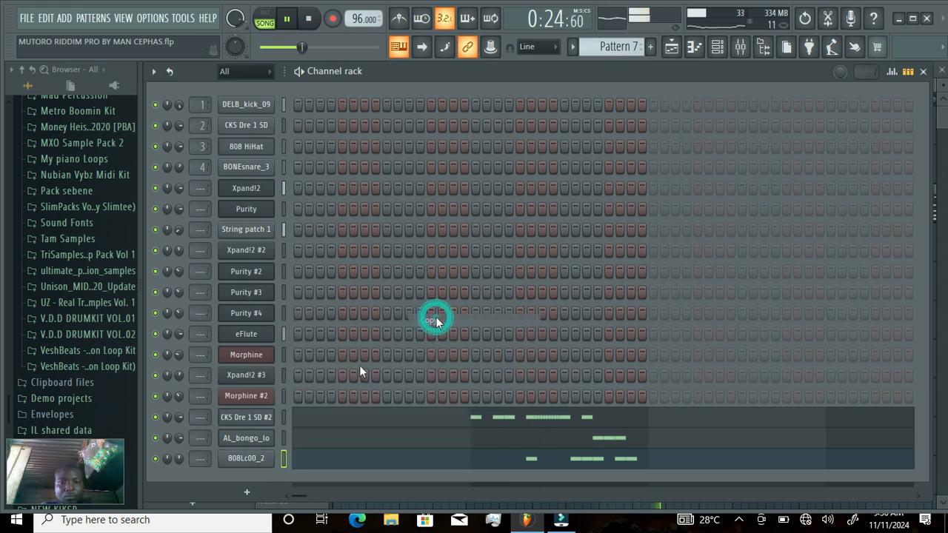
pyautogui.rightClick(263, 420)
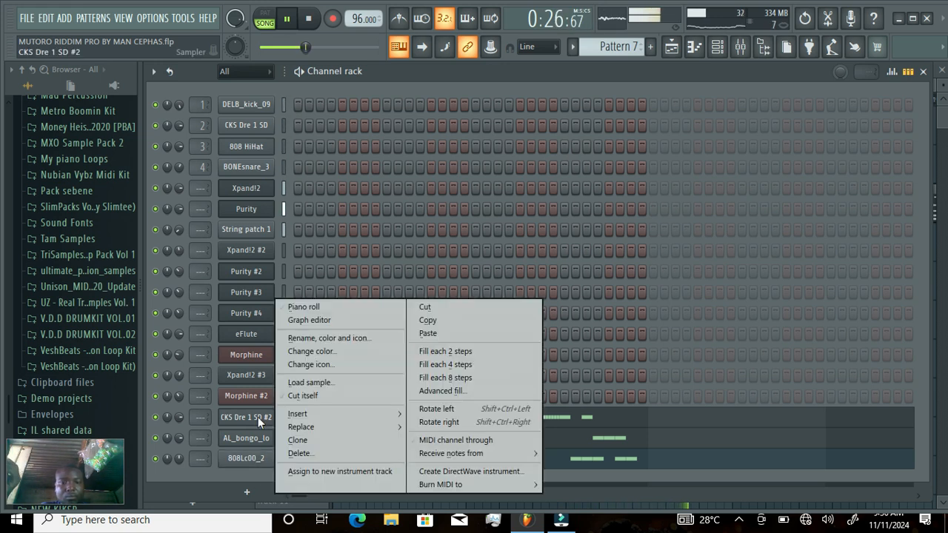
pyautogui.click(429, 321)
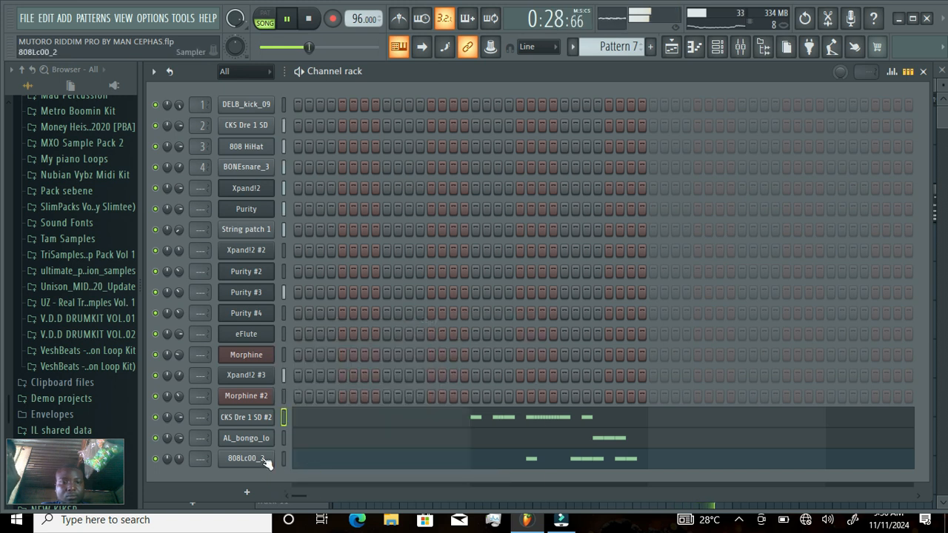
pyautogui.rightClick(264, 461)
pyautogui.click(427, 334)
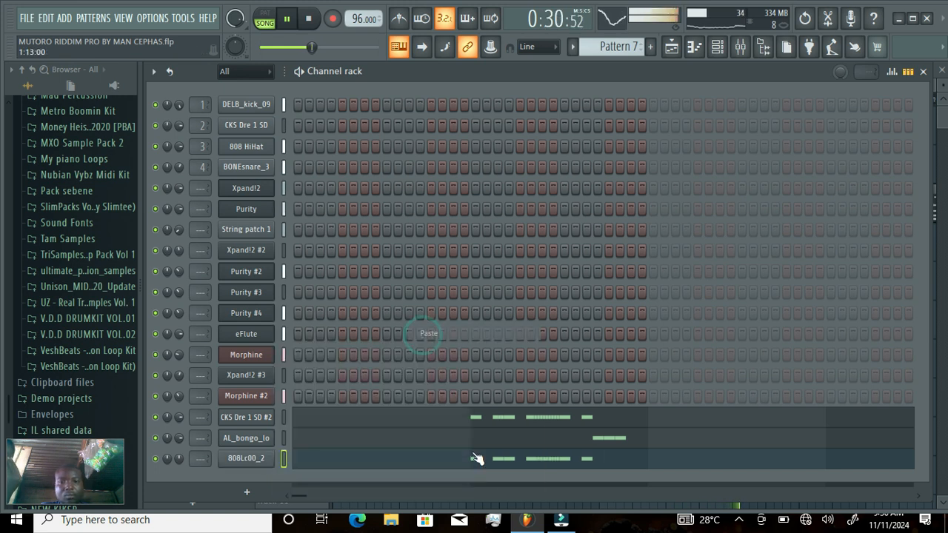
# - Review the AL_bongo_lo notes and play the arrangement from just before bar 3
pyautogui.click(627, 441)
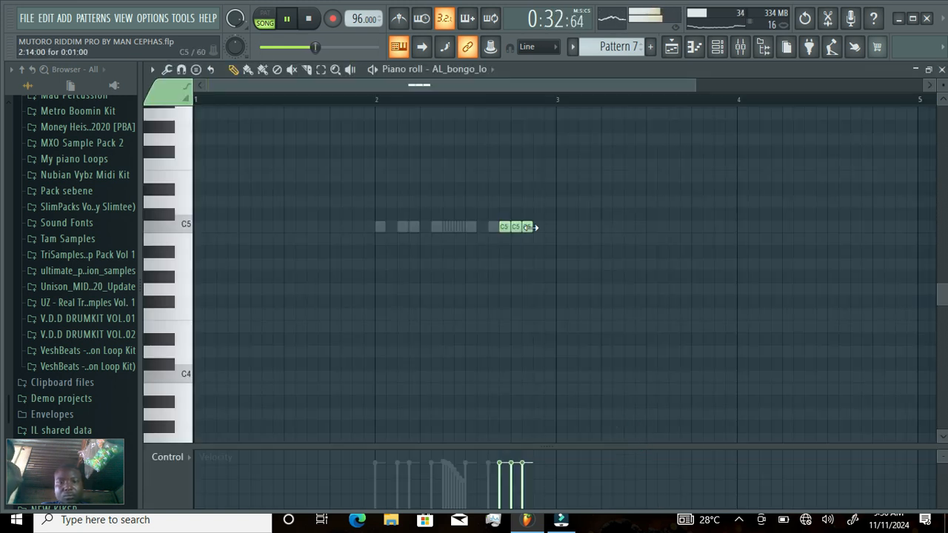
pyautogui.click(675, 49)
pyautogui.click(396, 102)
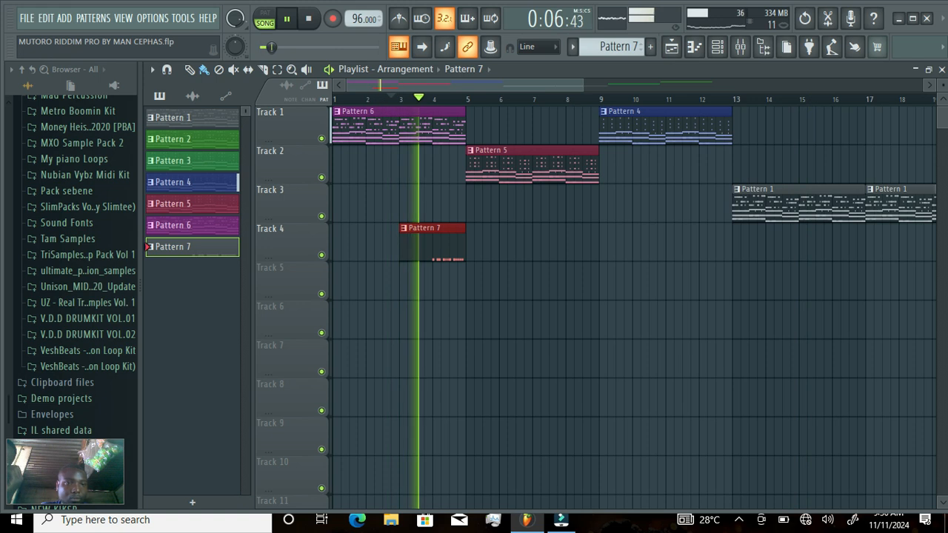
# - Place KS4 - Cymbal & Crash (10) from the KS4 Amapiano Sound Kit's Cymbals & Crashes folder on Track 5 at bar 5
pyautogui.scroll(4, 12, 104)
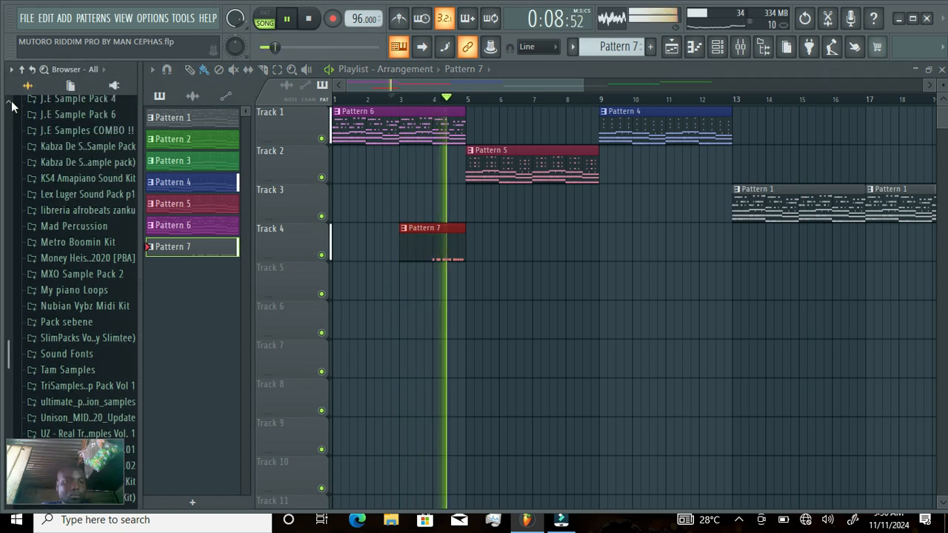
pyautogui.click(118, 181)
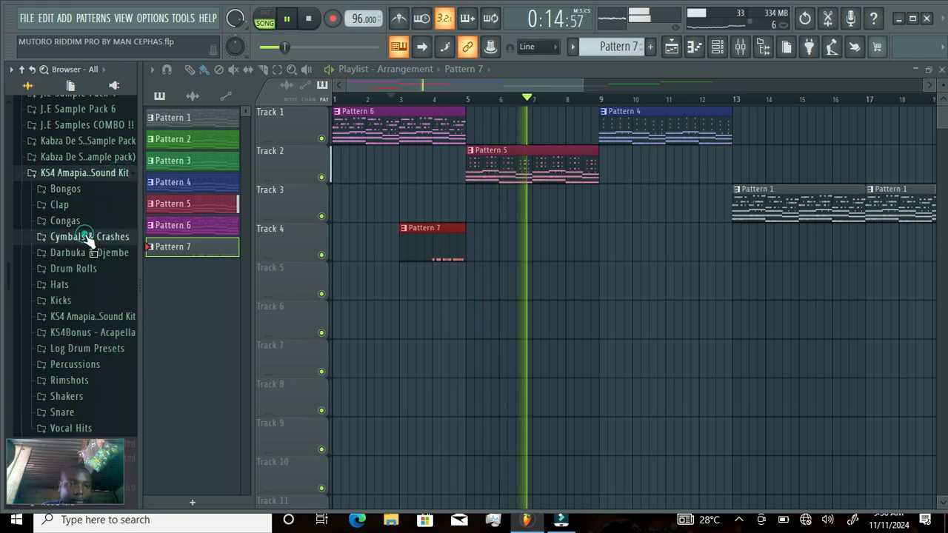
pyautogui.click(88, 237)
pyautogui.click(117, 252)
pyautogui.moveTo(119, 255); pyautogui.dragTo(475, 284)
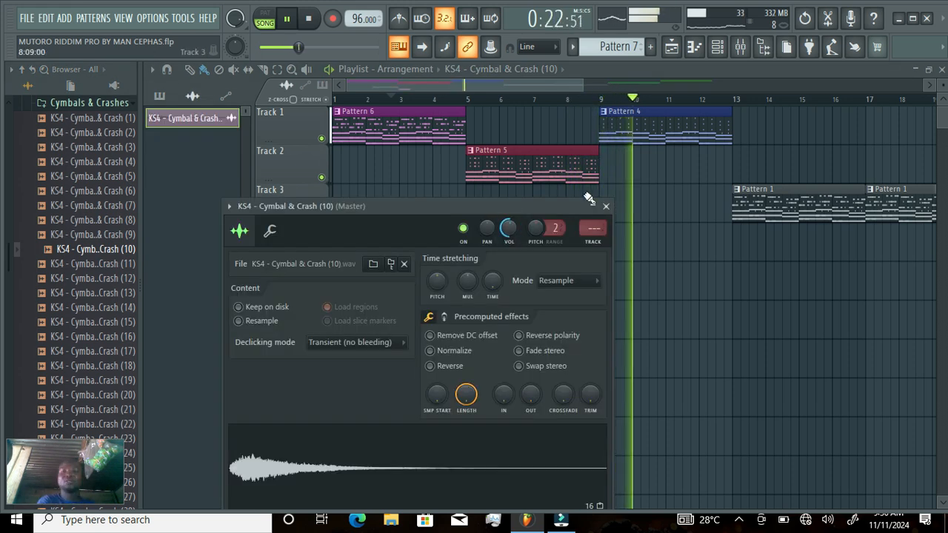
pyautogui.click(605, 207)
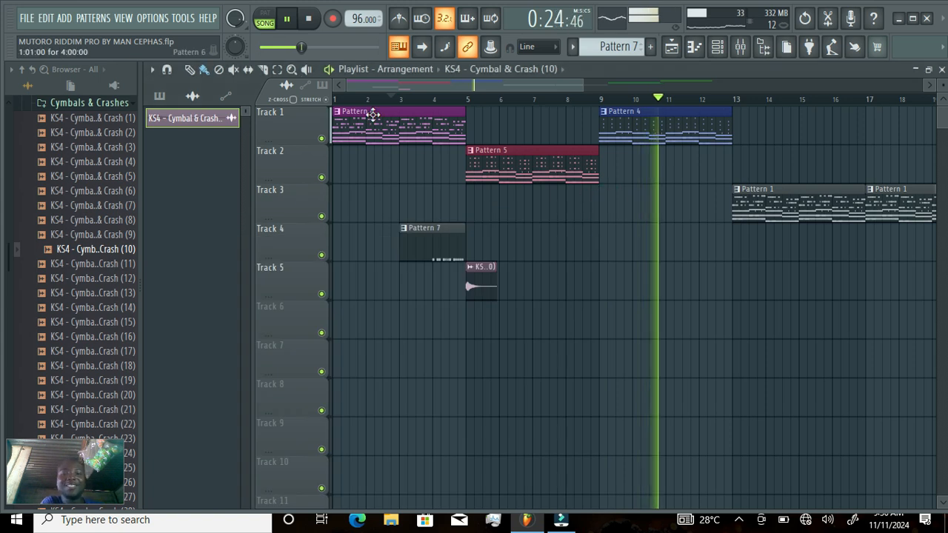
# - Restart playback from bar 1 and add a Pattern 7 clip on Track 4 at bar 11
pyautogui.click(337, 101)
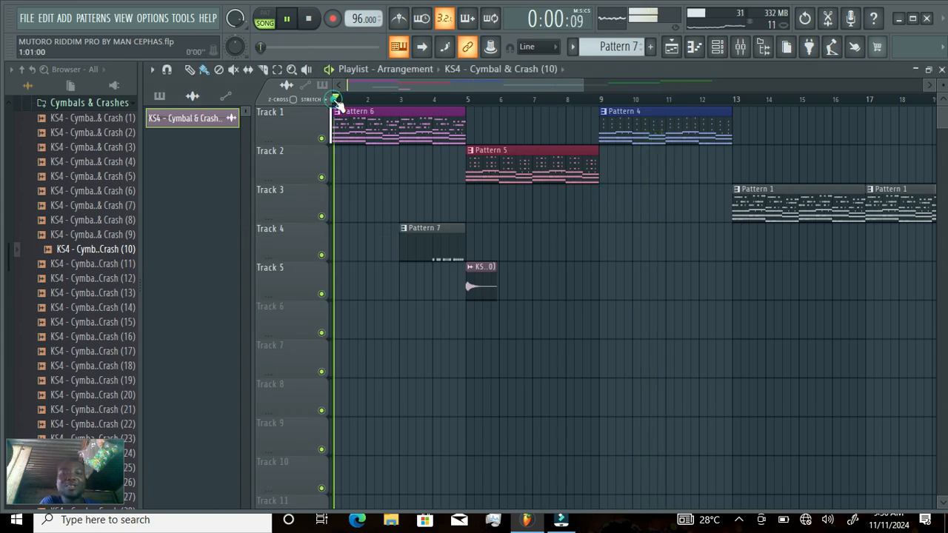
pyautogui.click(445, 250)
pyautogui.click(674, 249)
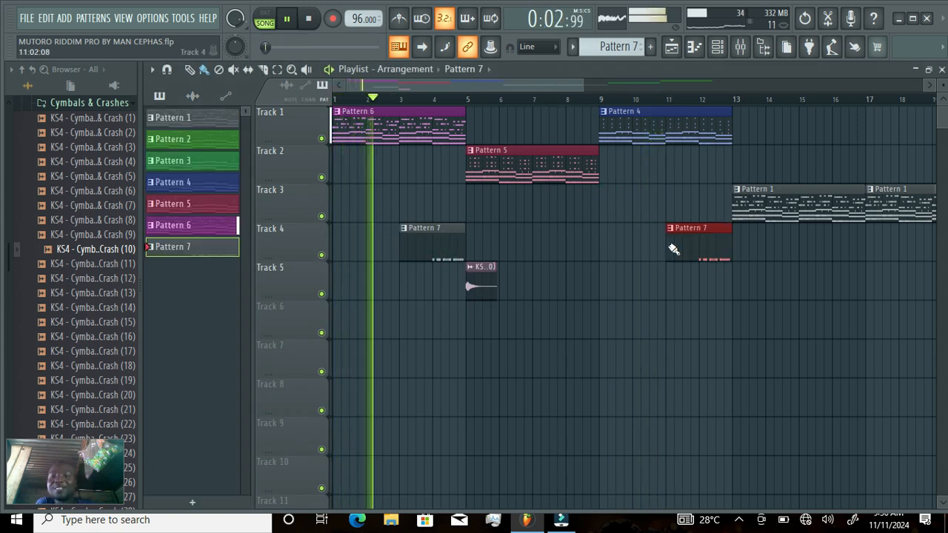
# - Add the same crash clip on Track 5 at bars 13, 21 and 29
pyautogui.click(482, 270)
pyautogui.click(739, 286)
pyautogui.moveTo(584, 84); pyautogui.dragTo(859, 97)
pyautogui.click(659, 287)
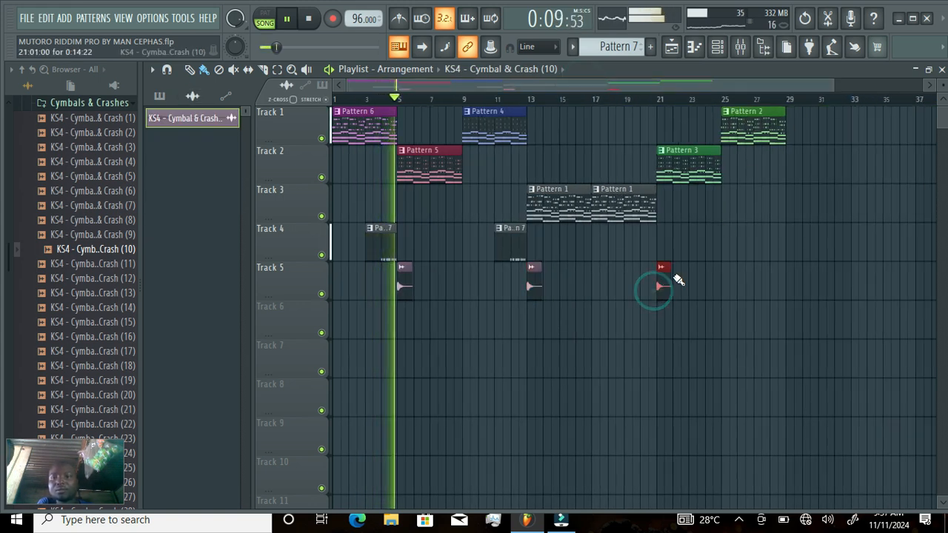
pyautogui.click(791, 286)
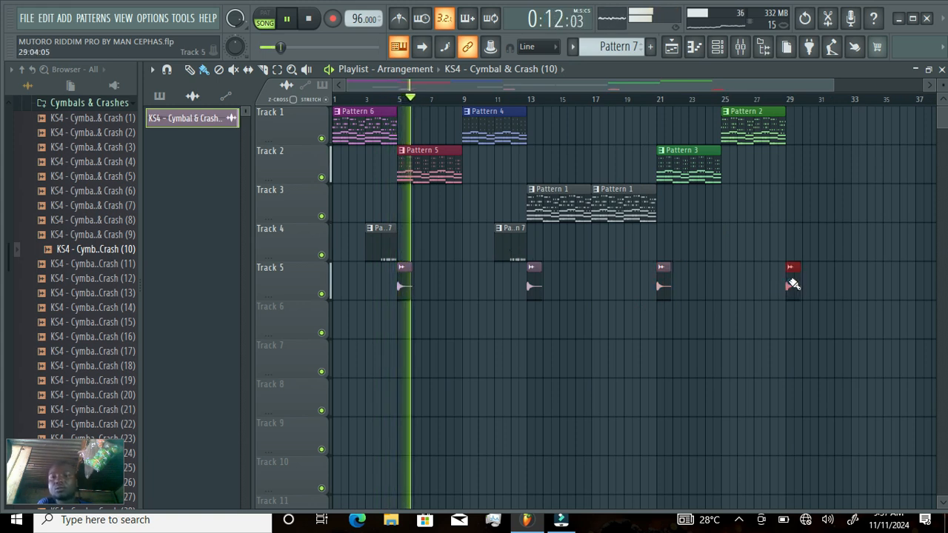
# - Add two more Pattern 7 clips on Track 4, at bars 19 and 27
pyautogui.click(504, 246)
pyautogui.click(628, 246)
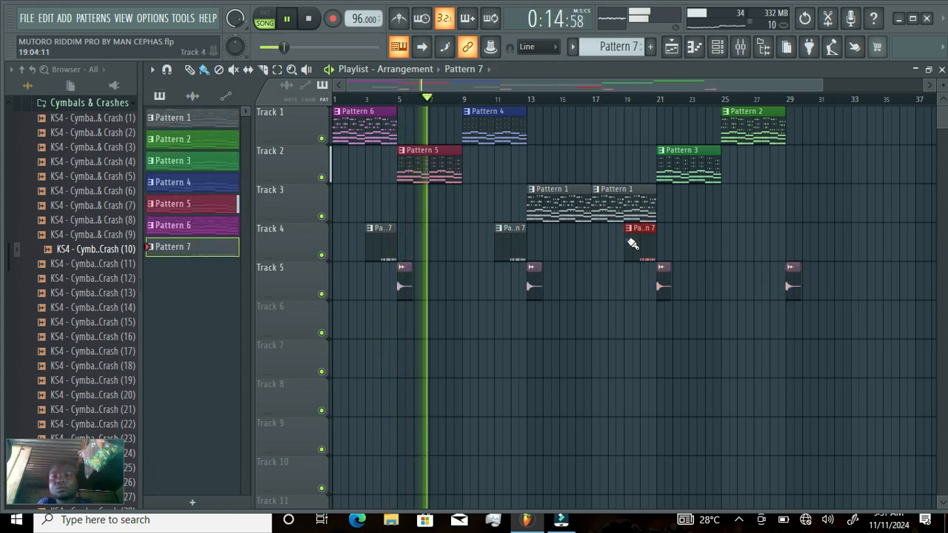
pyautogui.click(748, 240)
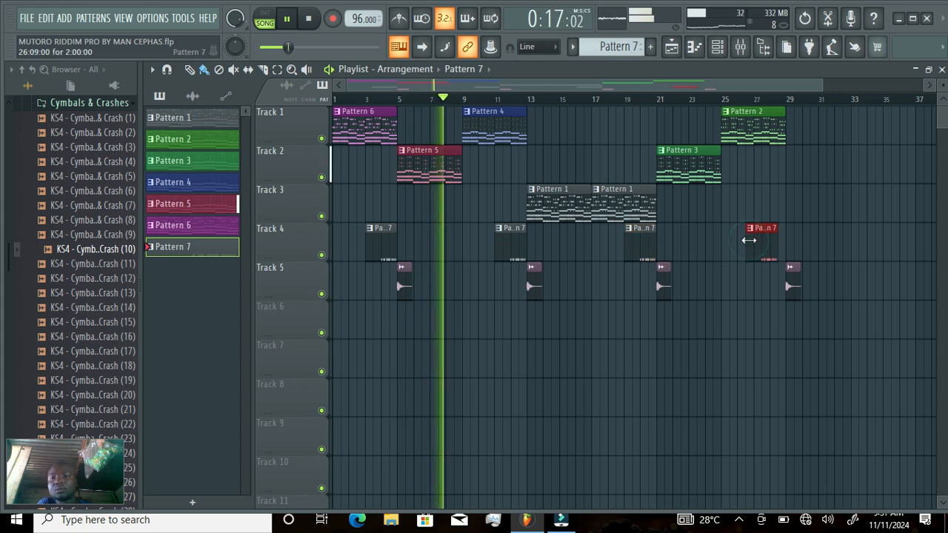
pyautogui.moveTo(756, 239)
pyautogui.mouseDown()
pyautogui.moveTo(783, 252)
pyautogui.moveTo(763, 249)
pyautogui.mouseUp()
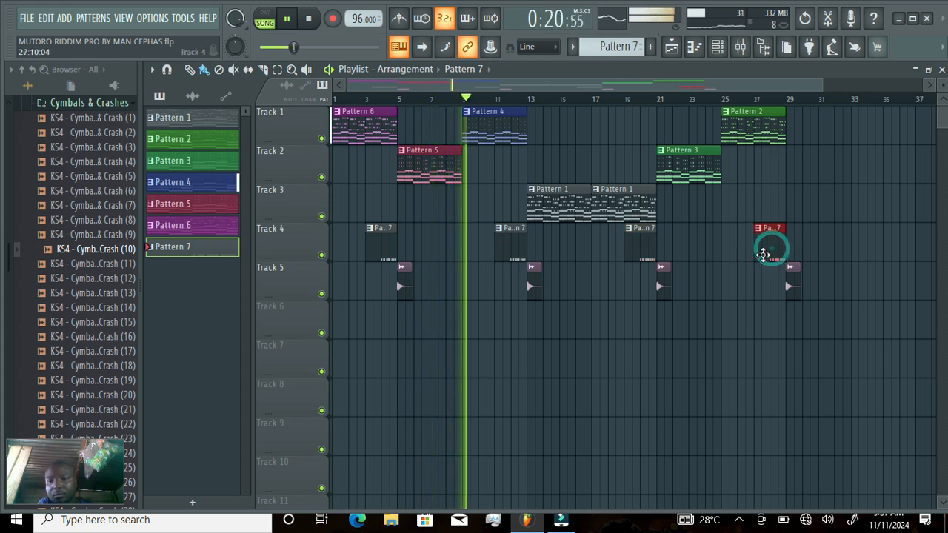
# - Add Pattern 1 clips on Track 3 at bars 29 and 33, and a Pattern 7 clip on Track 4 at bar 35
pyautogui.click(614, 203)
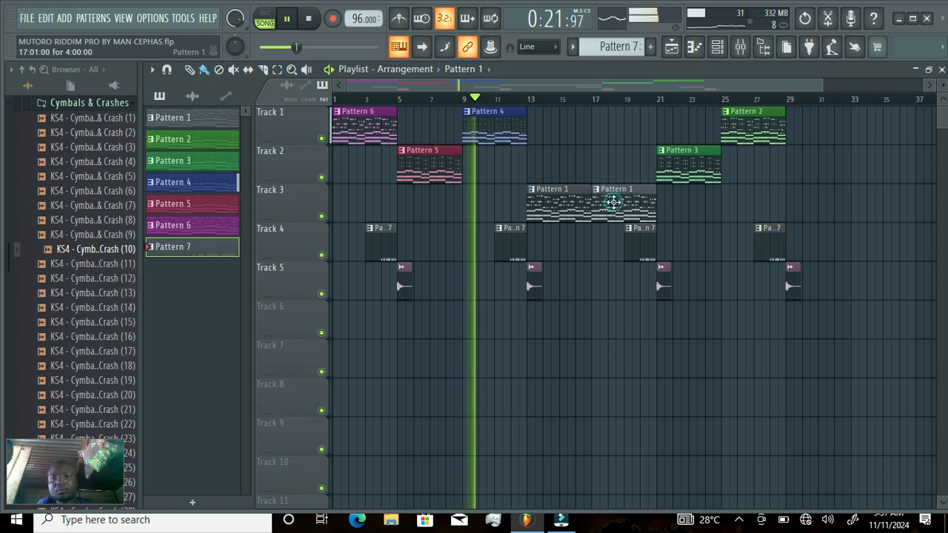
pyautogui.click(793, 204)
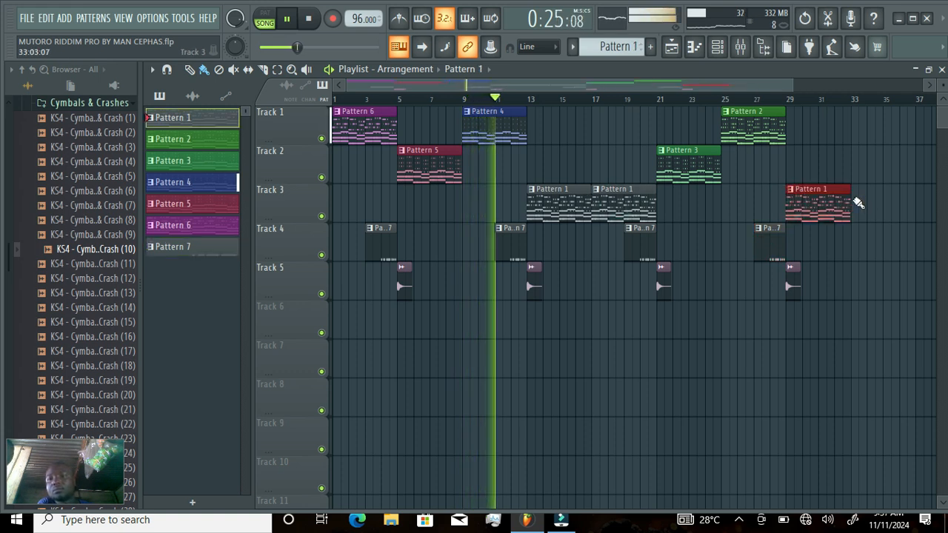
pyautogui.click(853, 199)
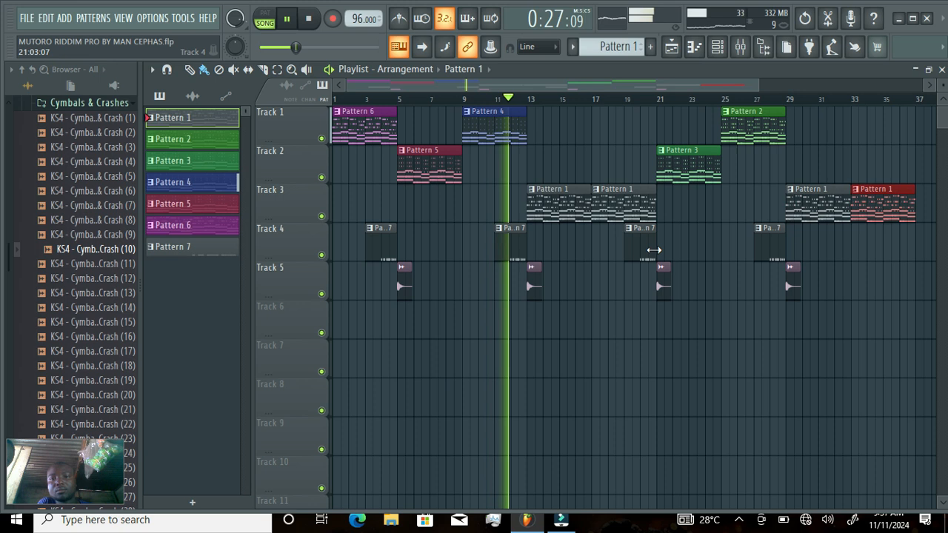
pyautogui.click(772, 240)
pyautogui.click(888, 243)
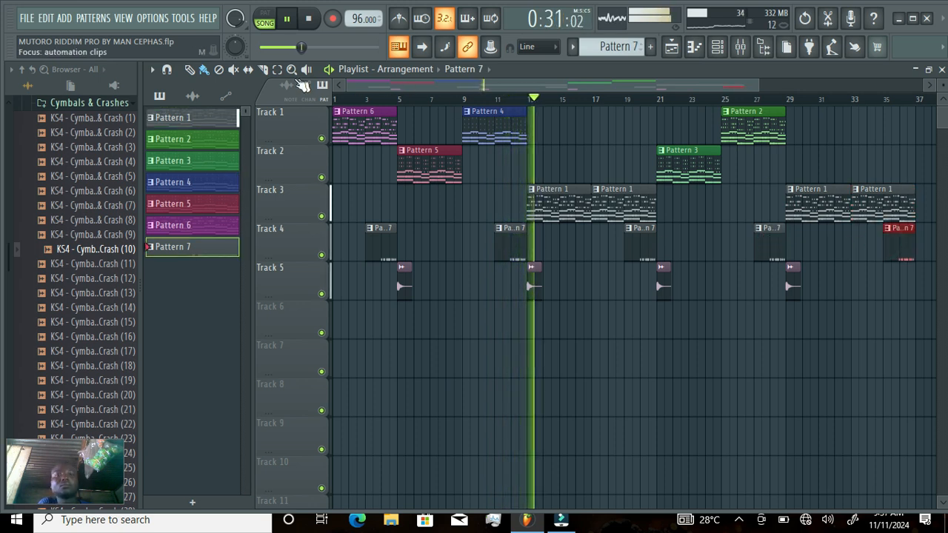
# - Inspect Pattern 7's CKS Dre 1 SD #2 and AL_bongo_lo notes in the piano roll, and return to the playlist
pyautogui.doubleClick(510, 242)
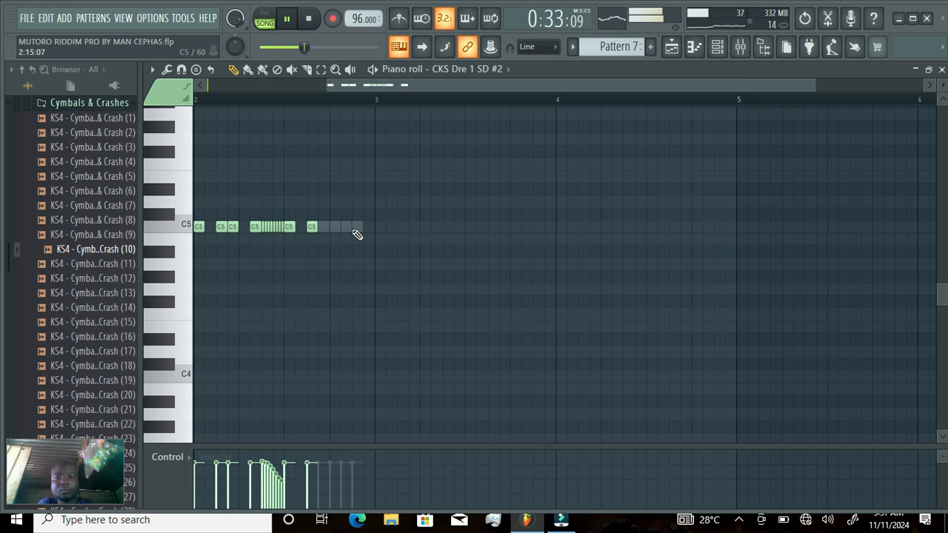
pyautogui.click(717, 50)
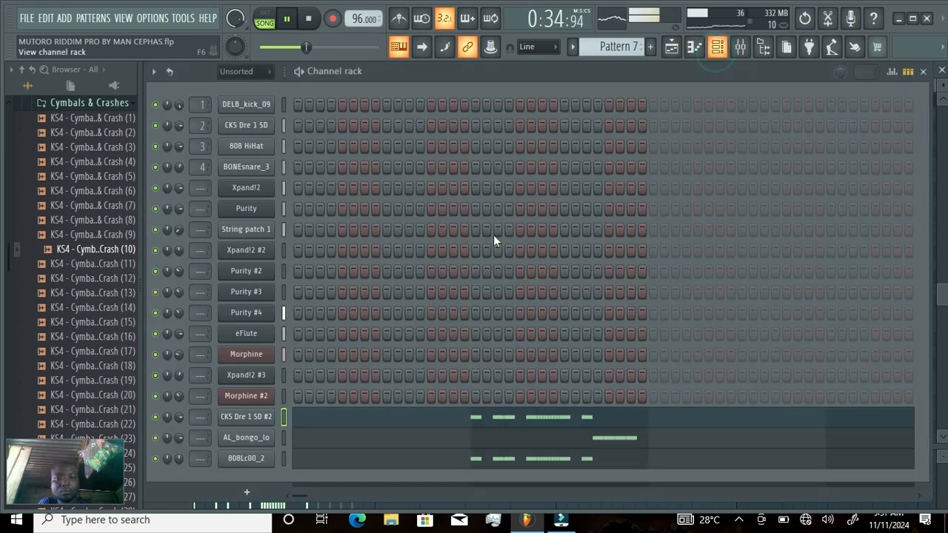
pyautogui.click(644, 442)
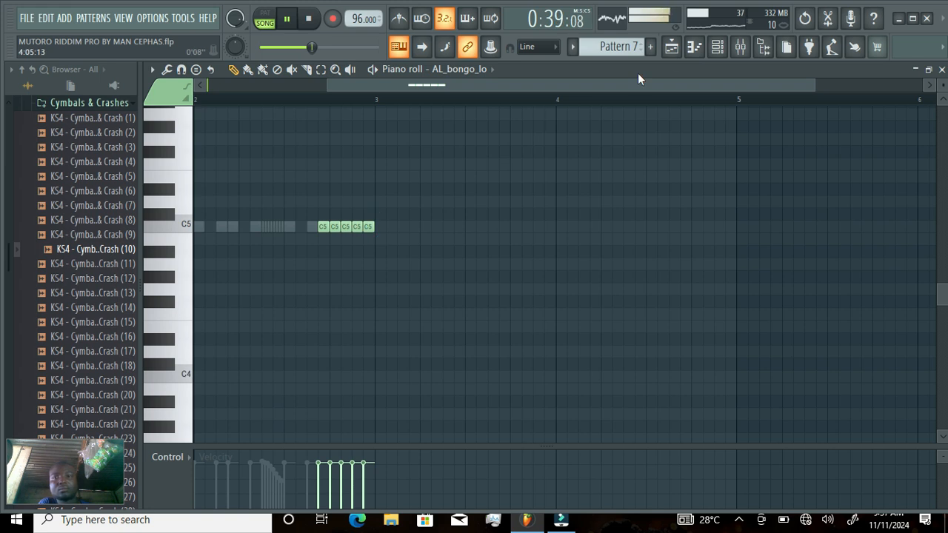
pyautogui.click(670, 52)
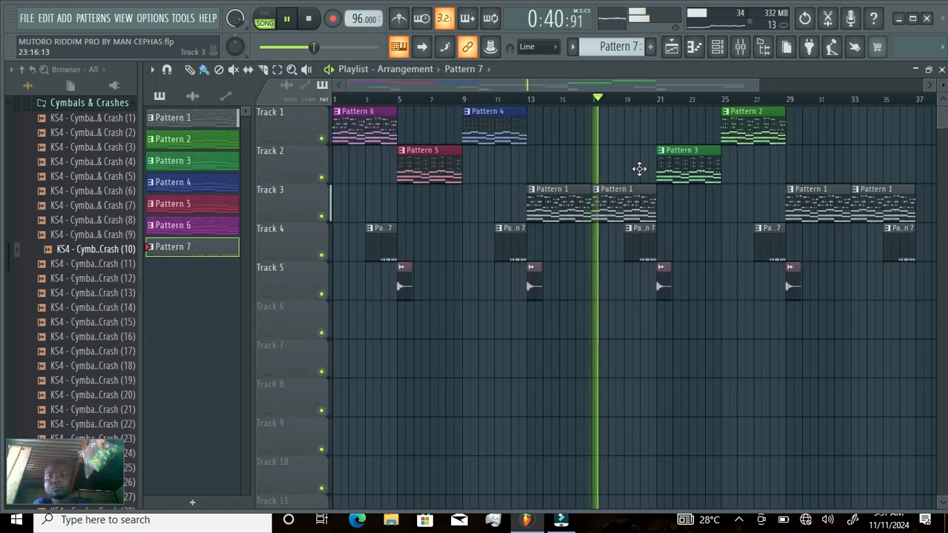
# - Duplicate all clips from bars 5–36 to bar 37, and the Pattern 1 and Pattern 7 clips from bars 61–68 to bar 69
pyautogui.click(276, 69)
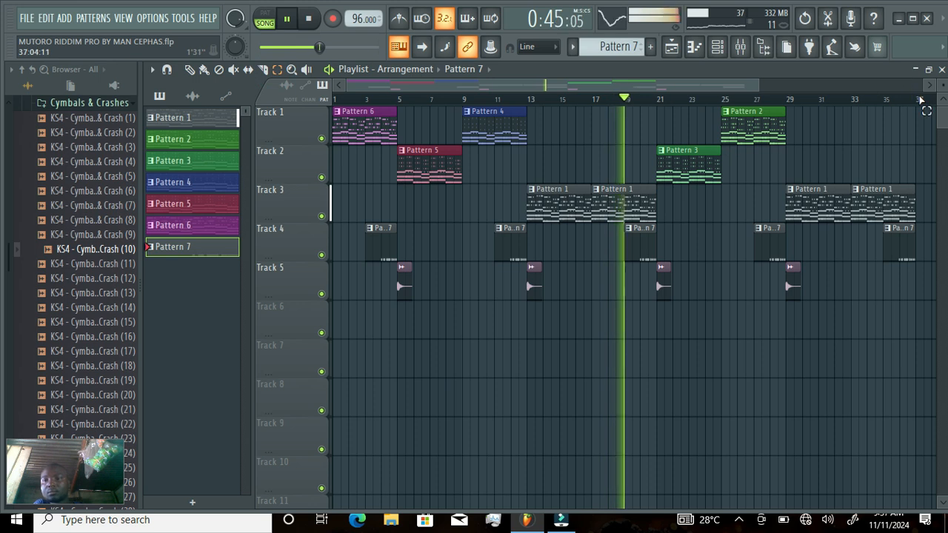
pyautogui.moveTo(920, 100); pyautogui.dragTo(401, 96)
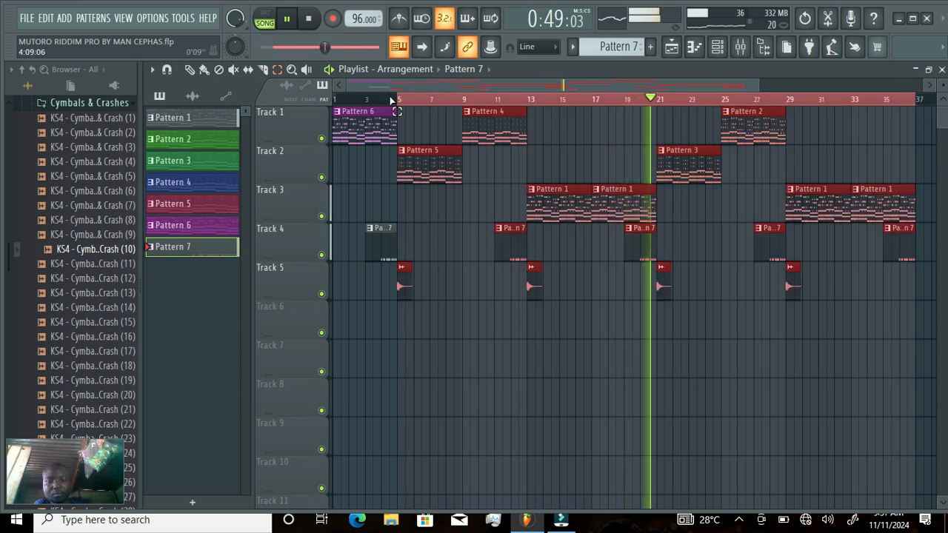
pyautogui.hotkey('ctrl', 'b')
pyautogui.keyDown('ctrl'); pyautogui.click(428, 99); pyautogui.keyUp('ctrl')
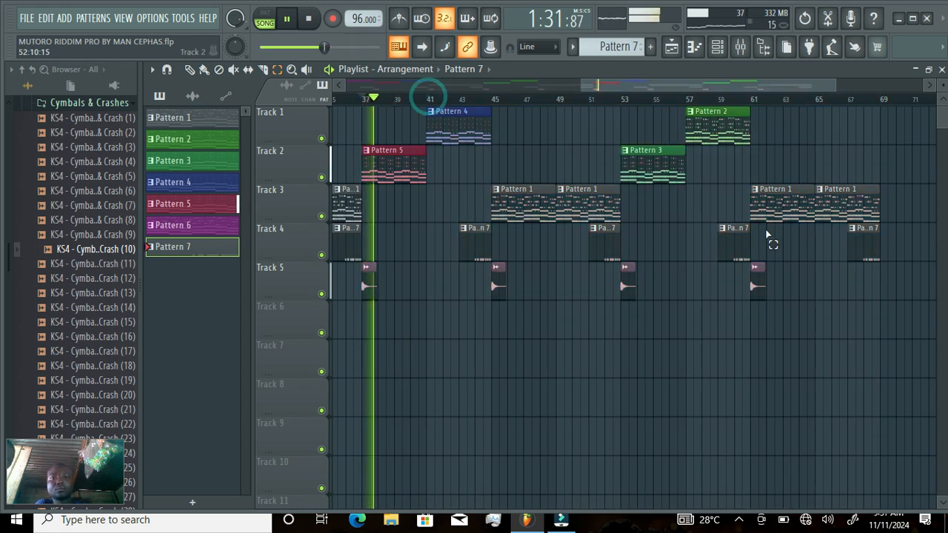
pyautogui.moveTo(883, 145); pyautogui.dragTo(760, 257)
pyautogui.hotkey('ctrl', 'b')
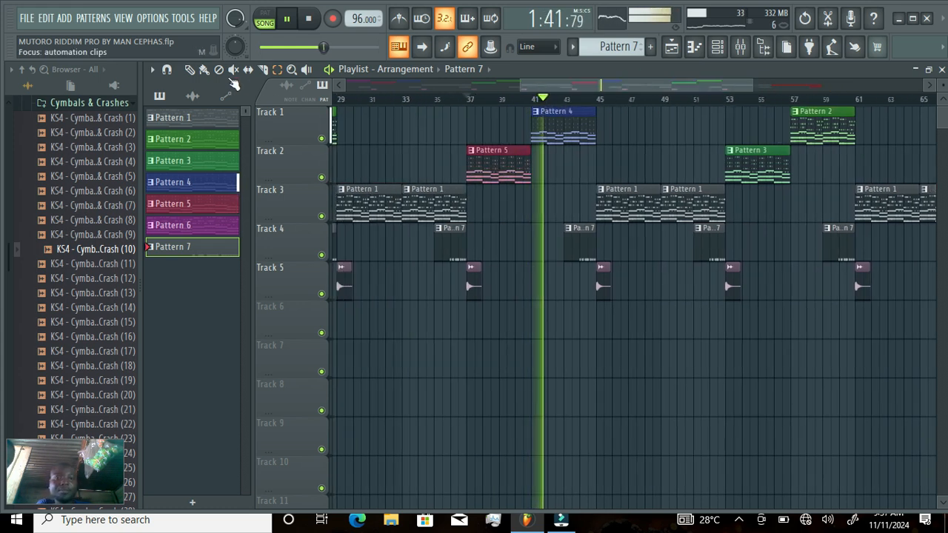
# - Add two Pattern 5 clips on Track 2 at bars 77 and 81
pyautogui.click(191, 71)
pyautogui.click(512, 160)
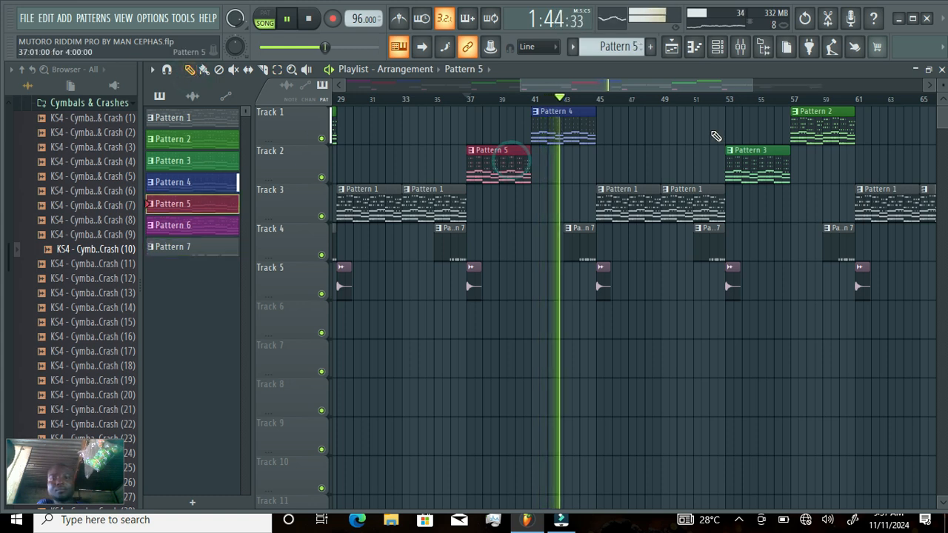
pyautogui.click(932, 86)
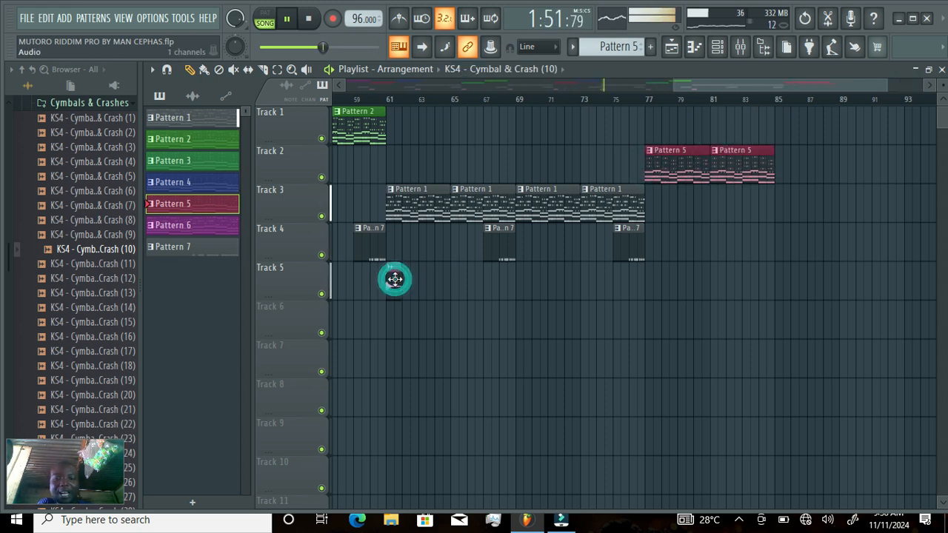
# - Add the crash clip on Track 5 at bars 69, 77 and 85, and a Pattern 7 clip on Track 4 at bar 83
pyautogui.click(394, 279)
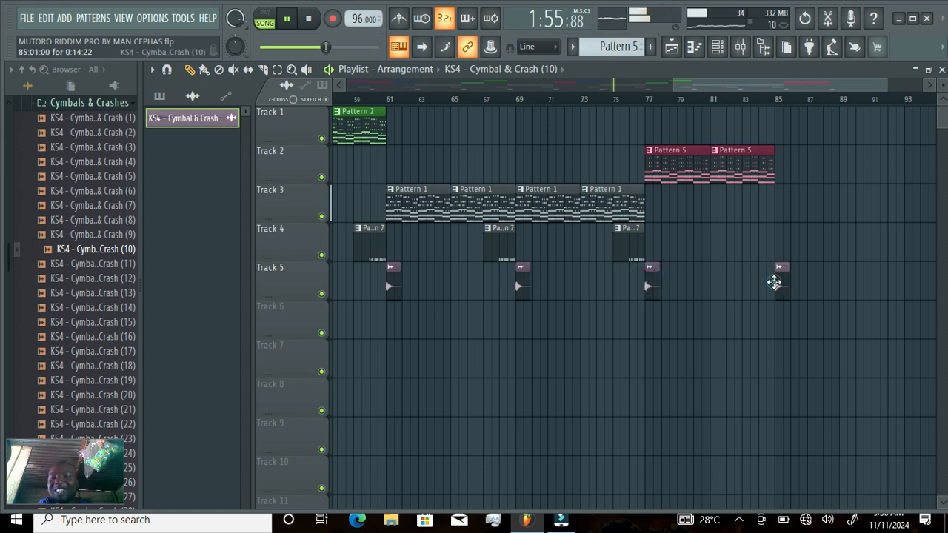
pyautogui.click(626, 245)
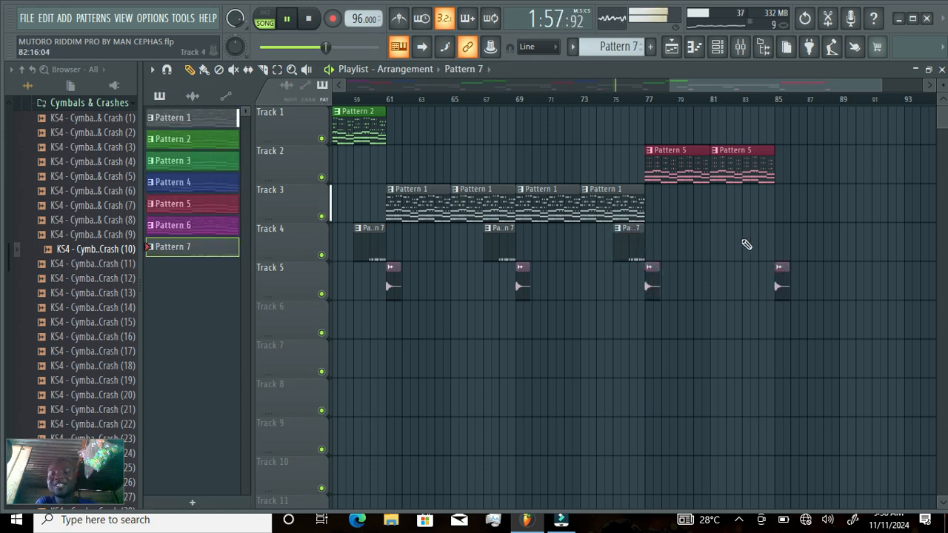
# - Collapse the Cymbals & Crashes sample folder and open the FRASS folder inside PACKS
pyautogui.click(74, 103)
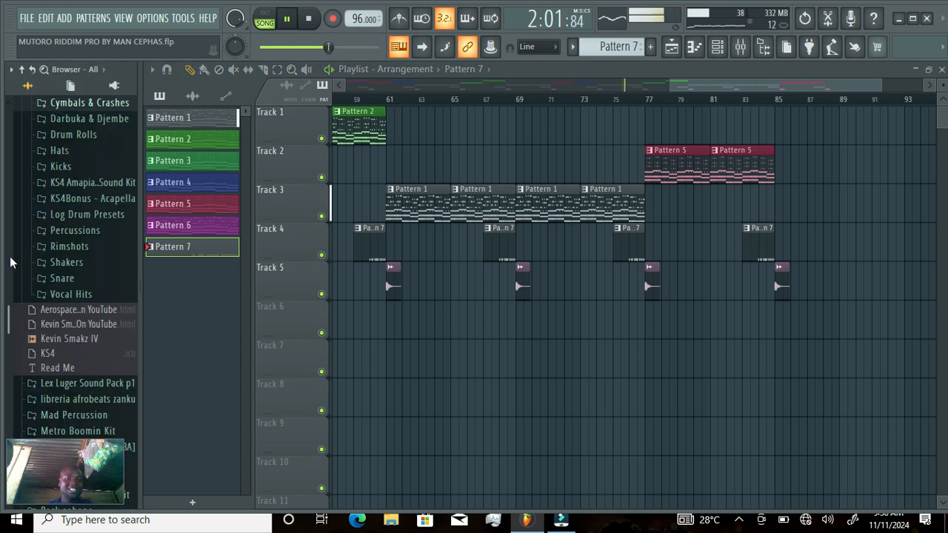
pyautogui.scroll(4, 10, 262)
pyautogui.moveTo(9, 363); pyautogui.dragTo(19, 365)
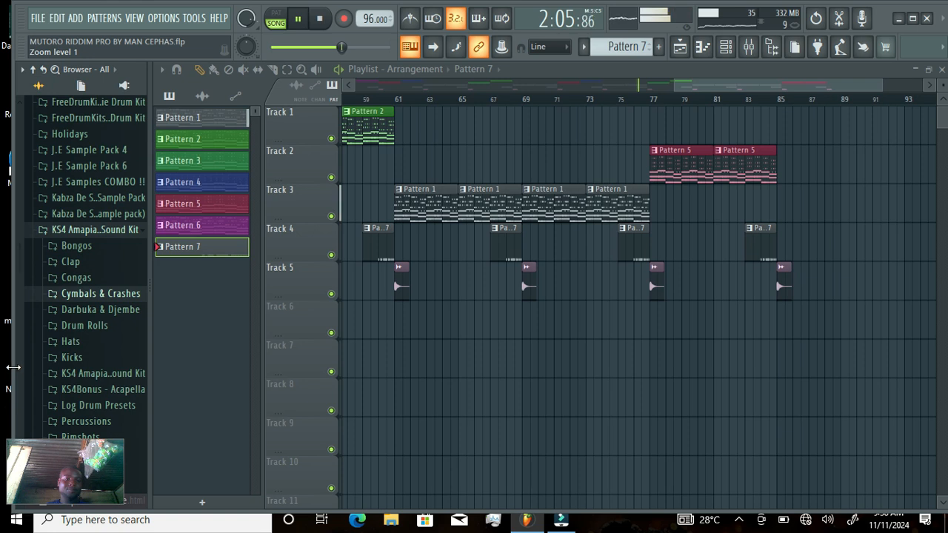
pyautogui.moveTo(12, 376); pyautogui.dragTo(2, 381)
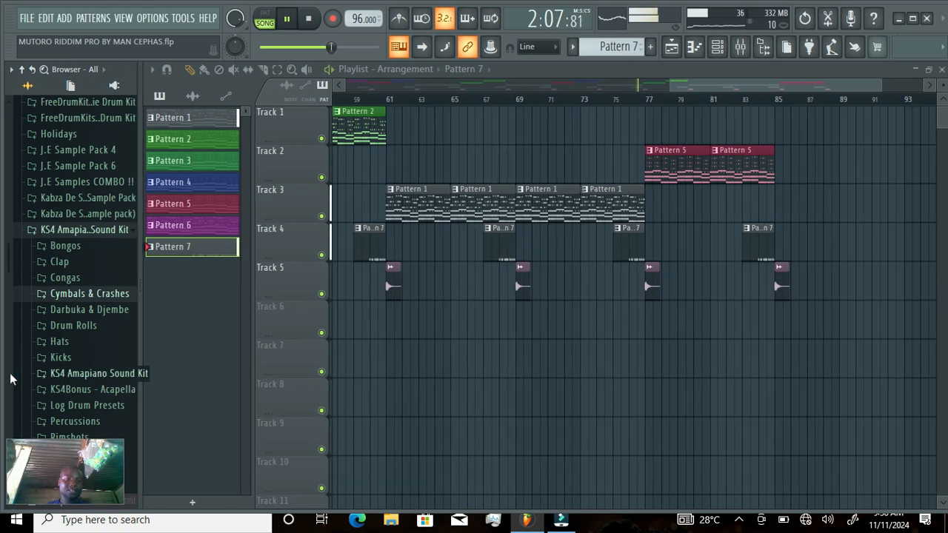
pyautogui.moveTo(11, 277); pyautogui.dragTo(2, 474)
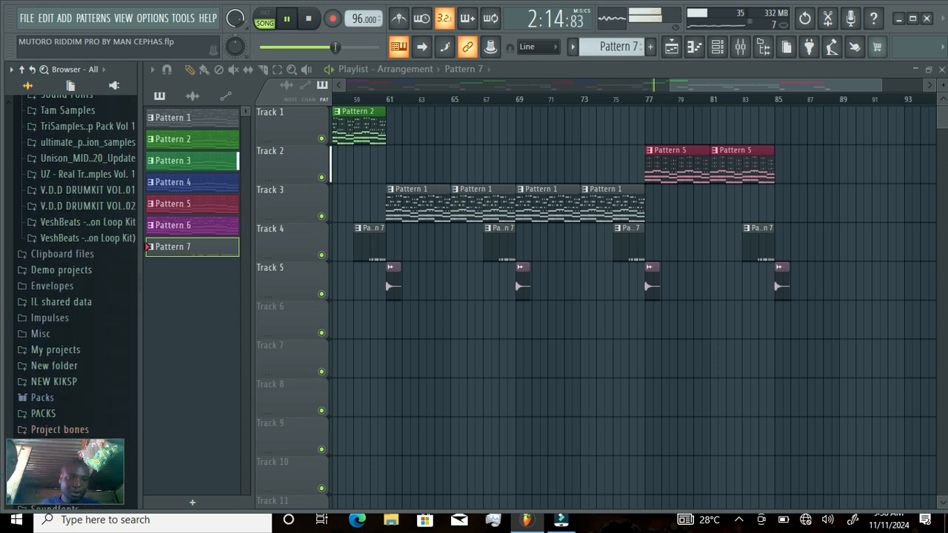
pyautogui.click(49, 416)
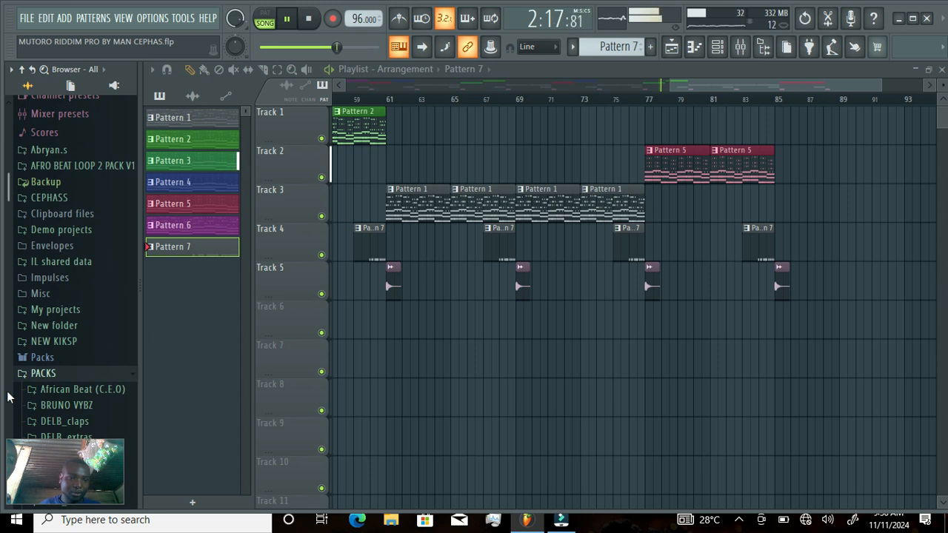
pyautogui.scroll(-6, 45, 356)
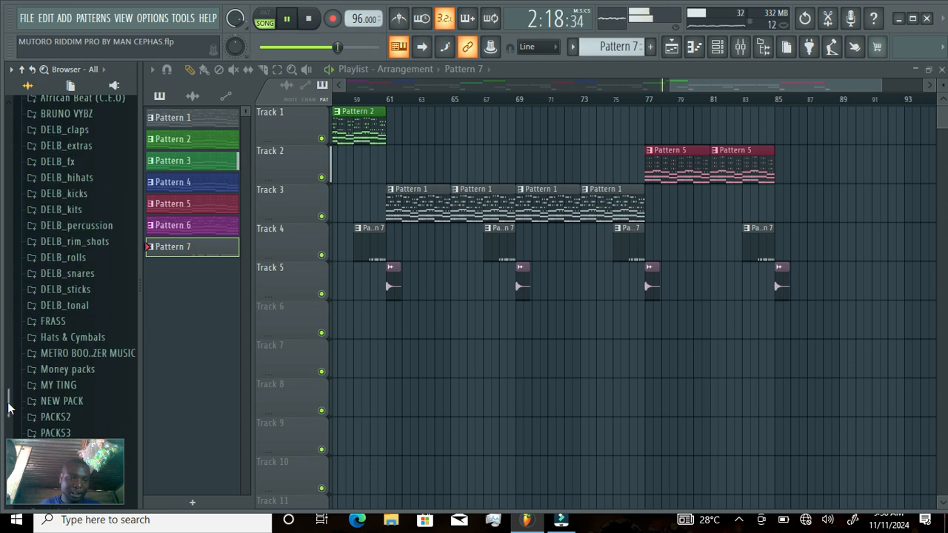
pyautogui.click(53, 318)
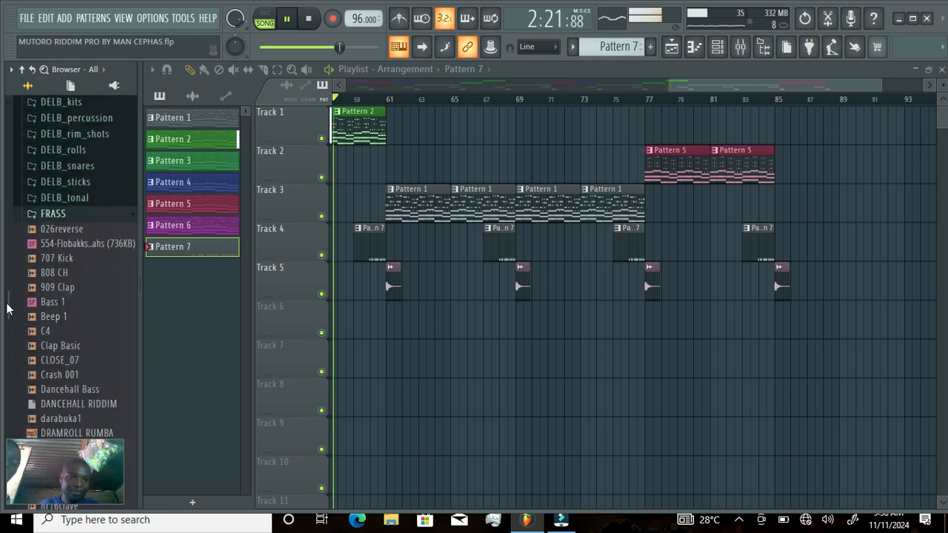
# - Place the producer's PRO TAG sample on Track 7 midway through bar 1 and set its channel volume to about 46%
pyautogui.moveTo(9, 311); pyautogui.dragTo(5, 405)
pyautogui.moveTo(89, 328); pyautogui.dragTo(343, 363)
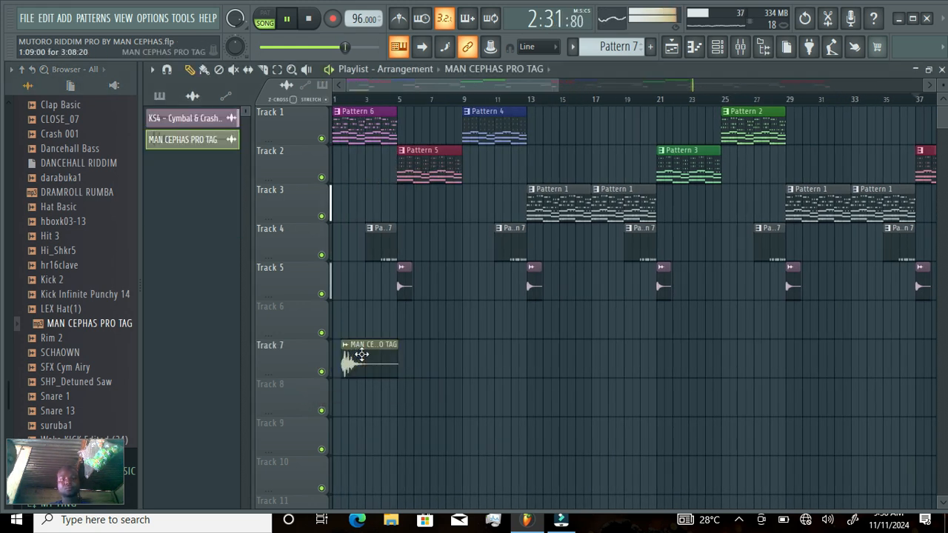
pyautogui.doubleClick(365, 361)
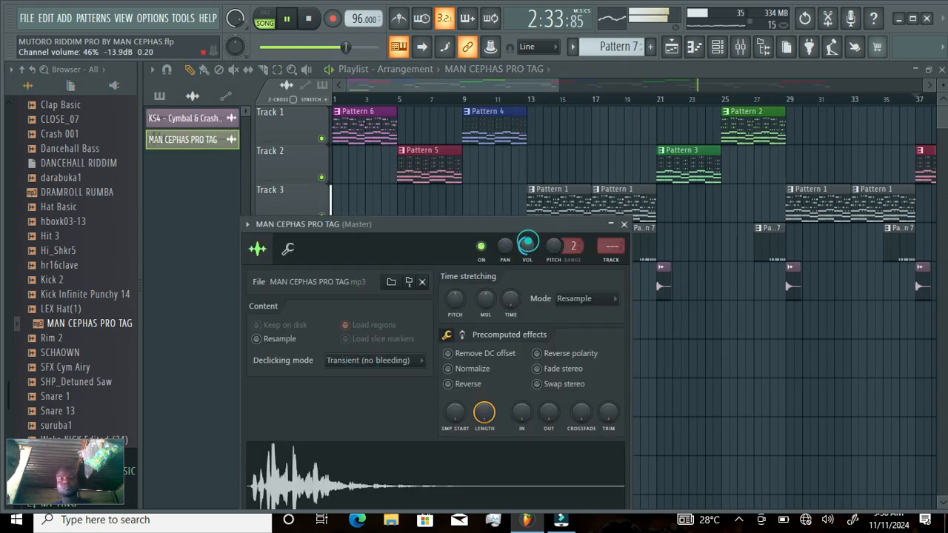
pyautogui.click(626, 224)
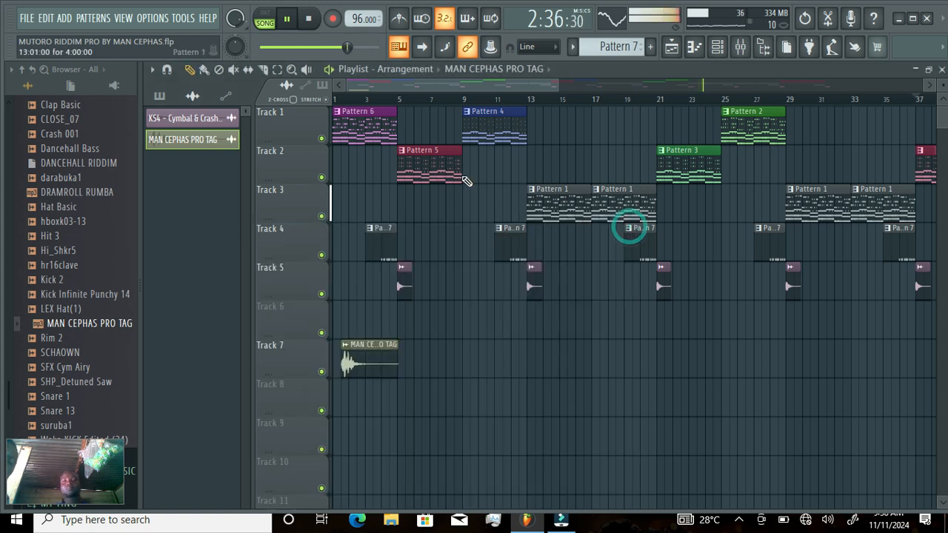
# - Restart playback from bar 1 and add a second producer tag clip on Track 6 at bar 81
pyautogui.click(335, 99)
pyautogui.moveTo(642, 121); pyautogui.dragTo(873, 147)
pyautogui.click(859, 304)
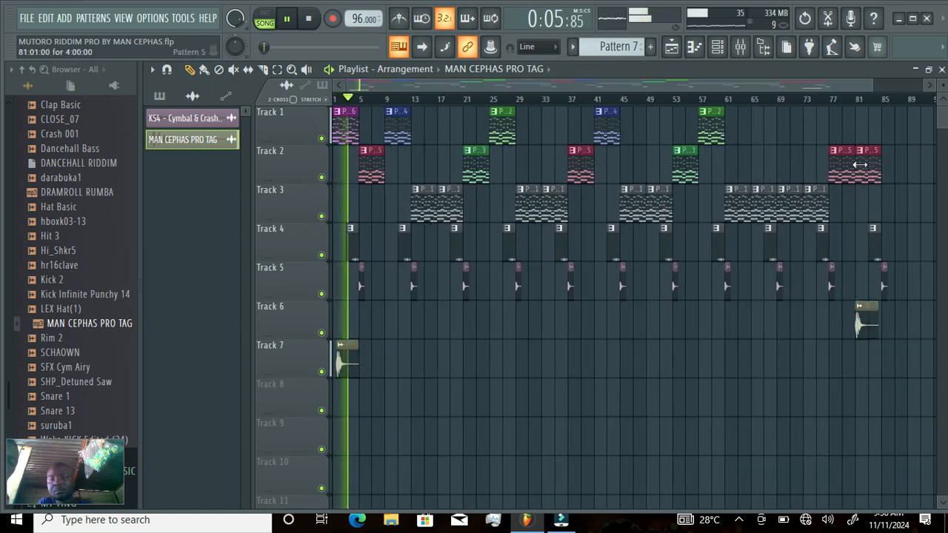
# - Listen through the arrangement while reviewing its sections, and stop playback
pyautogui.moveTo(870, 83); pyautogui.dragTo(652, 107)
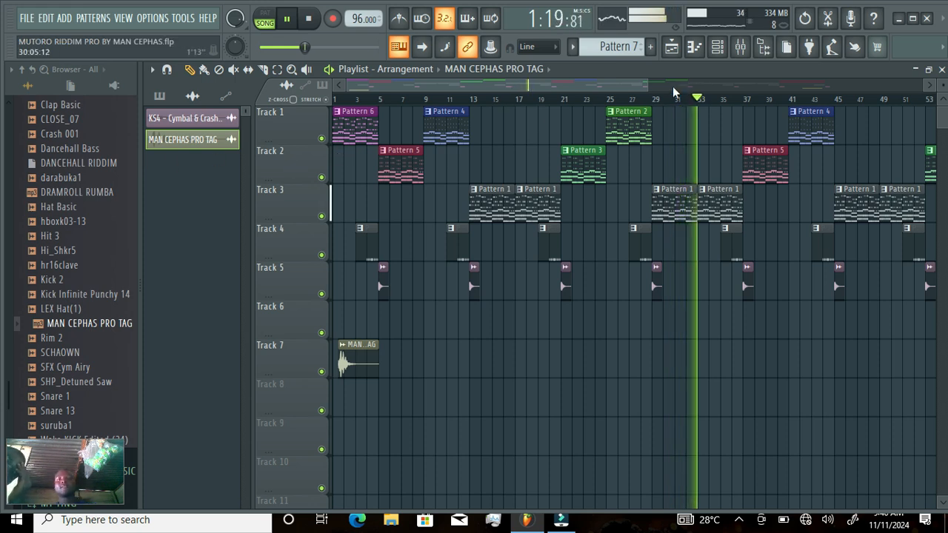
pyautogui.moveTo(648, 86); pyautogui.dragTo(798, 95)
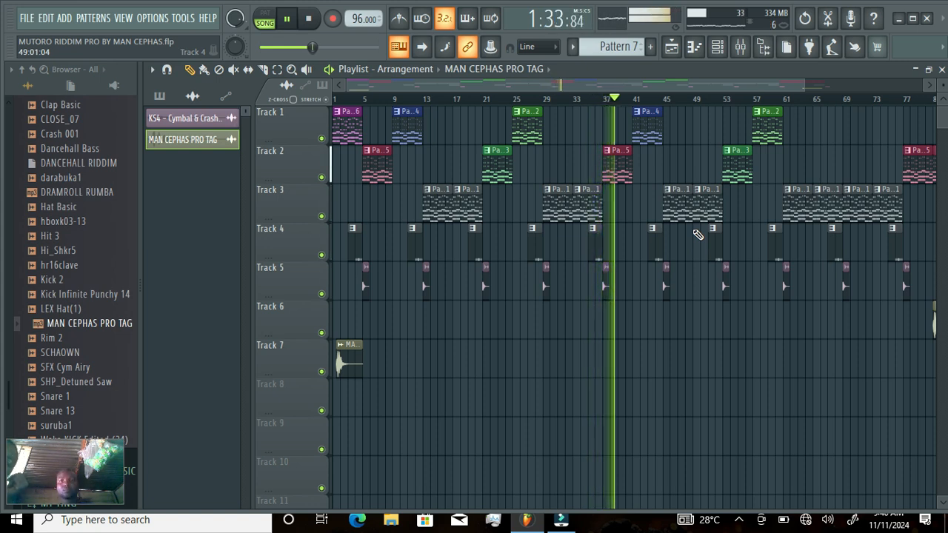
pyautogui.press('space')
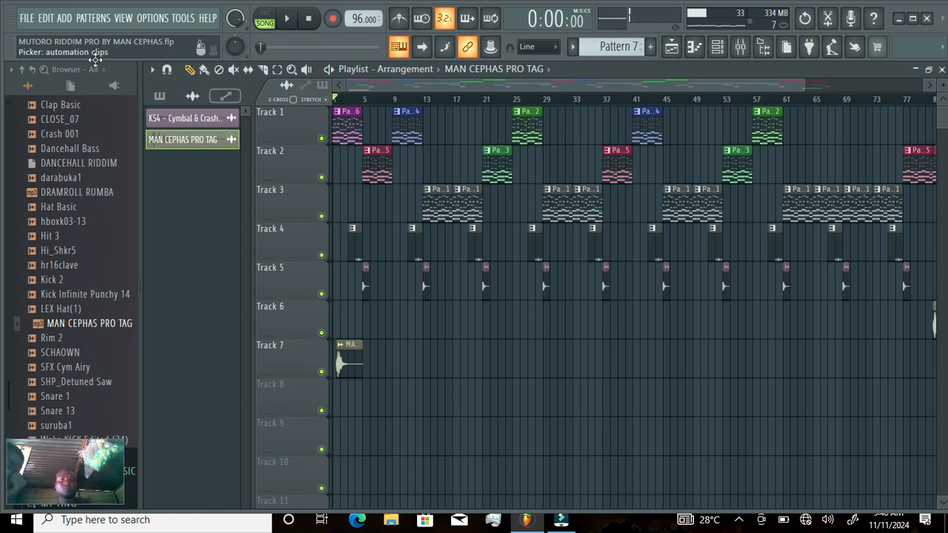
# - Export the full song as an MP3 file in the projt folder, keeping the suggested file name
pyautogui.click(29, 20)
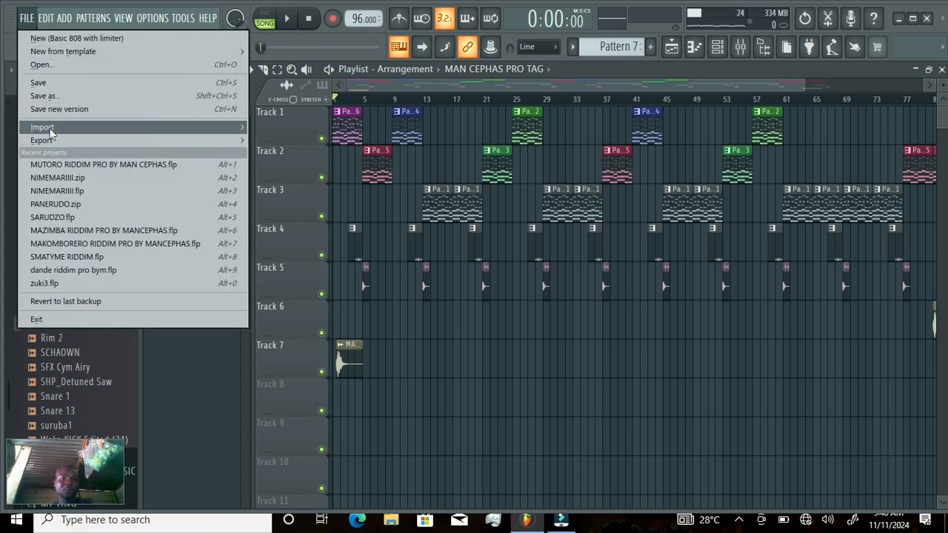
pyautogui.moveTo(44, 140)
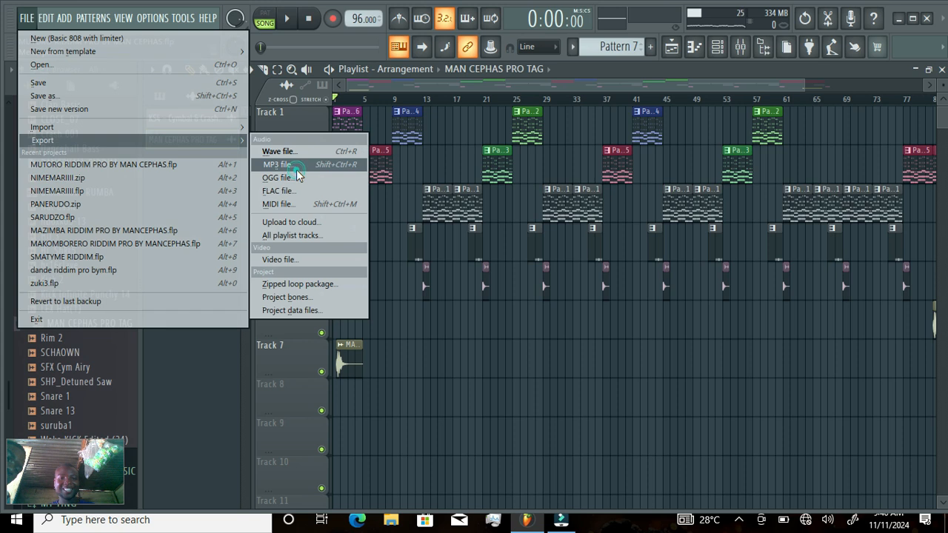
pyautogui.click(297, 167)
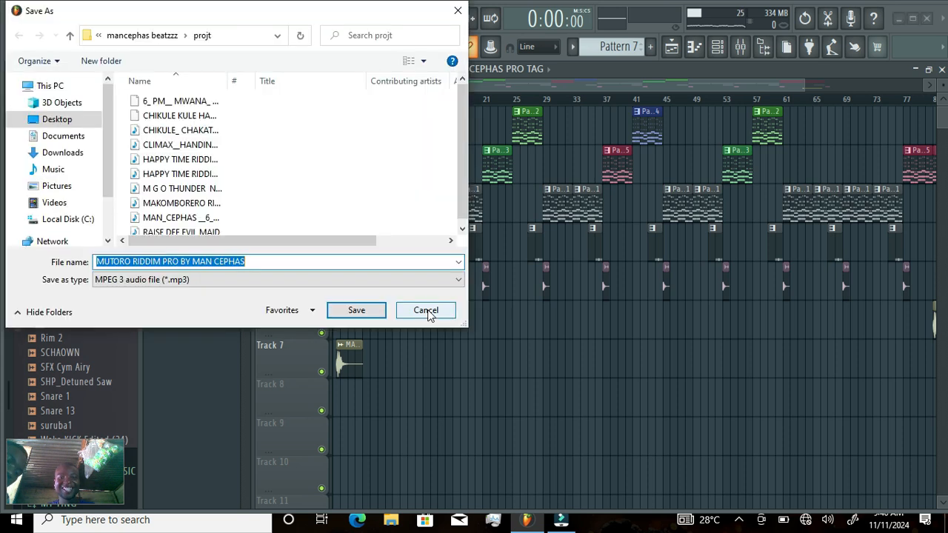
pyautogui.click(356, 310)
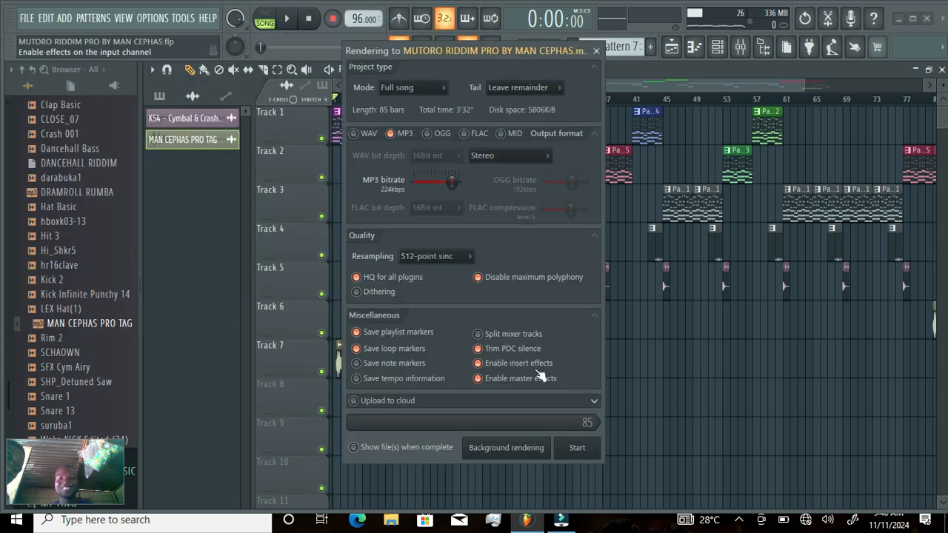